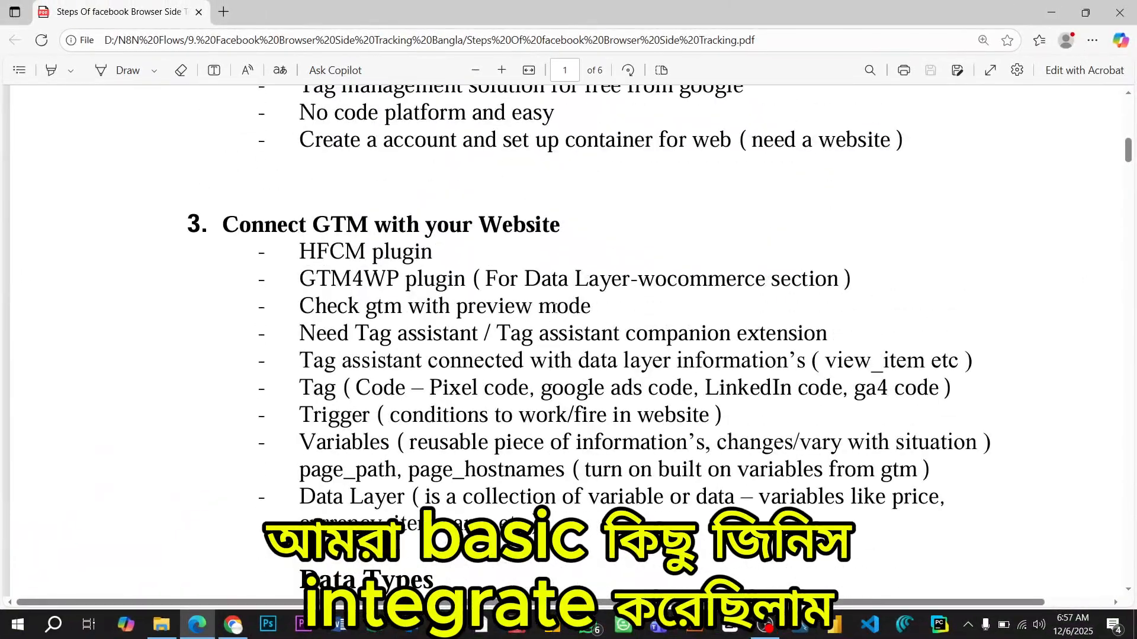
# - Review the PDF outline of Facebook browser-side tracking steps, from pixel creation to the View Content event parameters table
pyautogui.scroll(3, 554, 307)
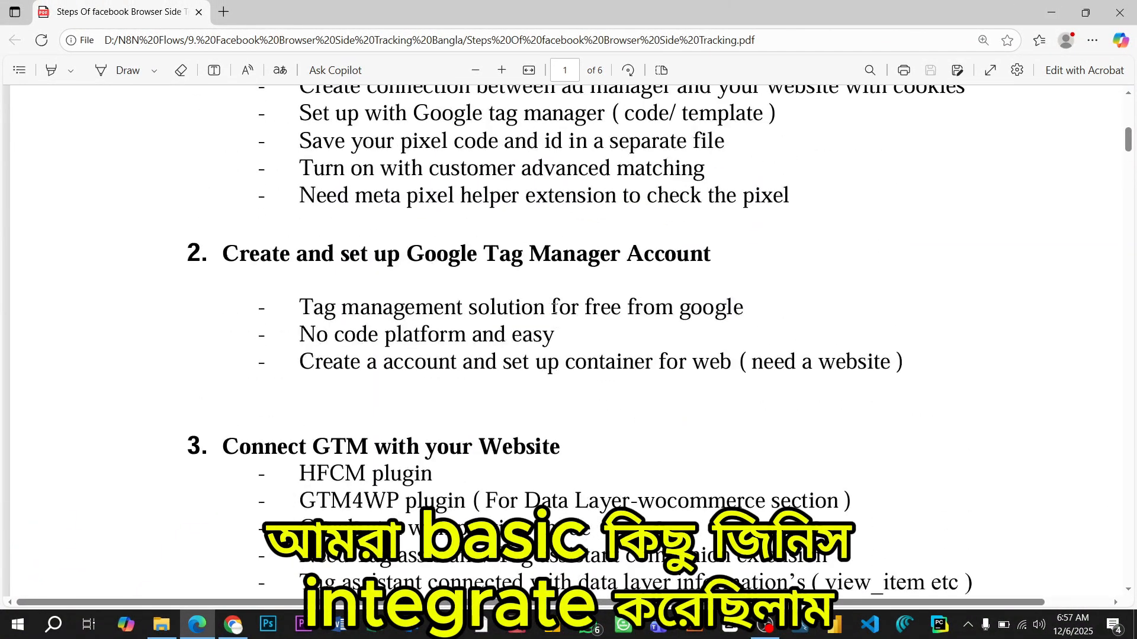
pyautogui.scroll(3, 554, 307)
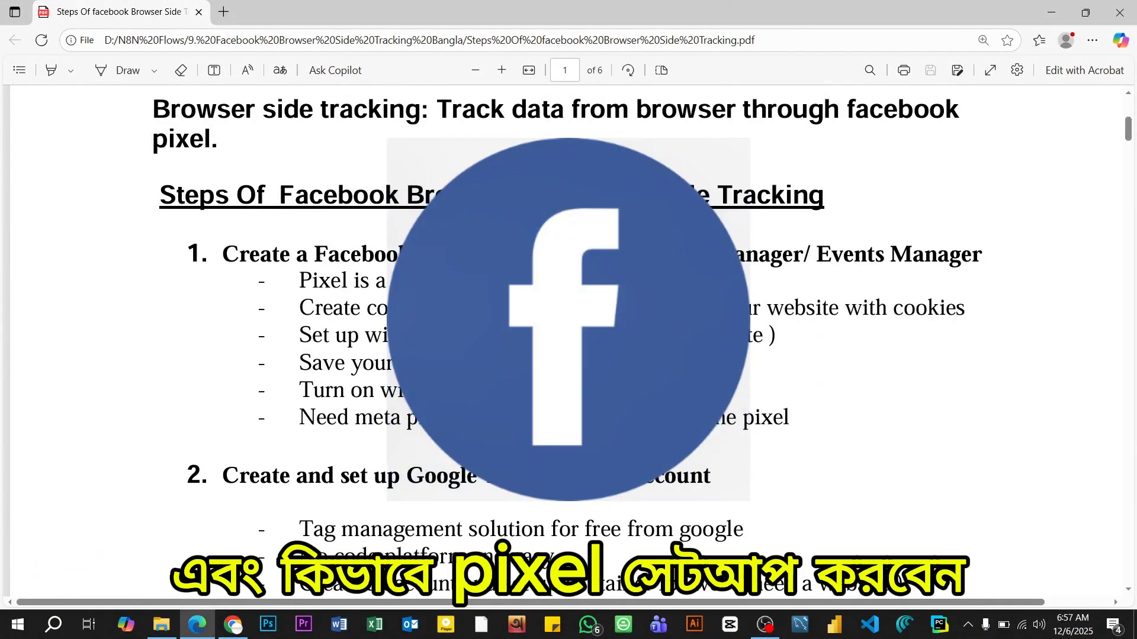
pyautogui.scroll(-2, 554, 308)
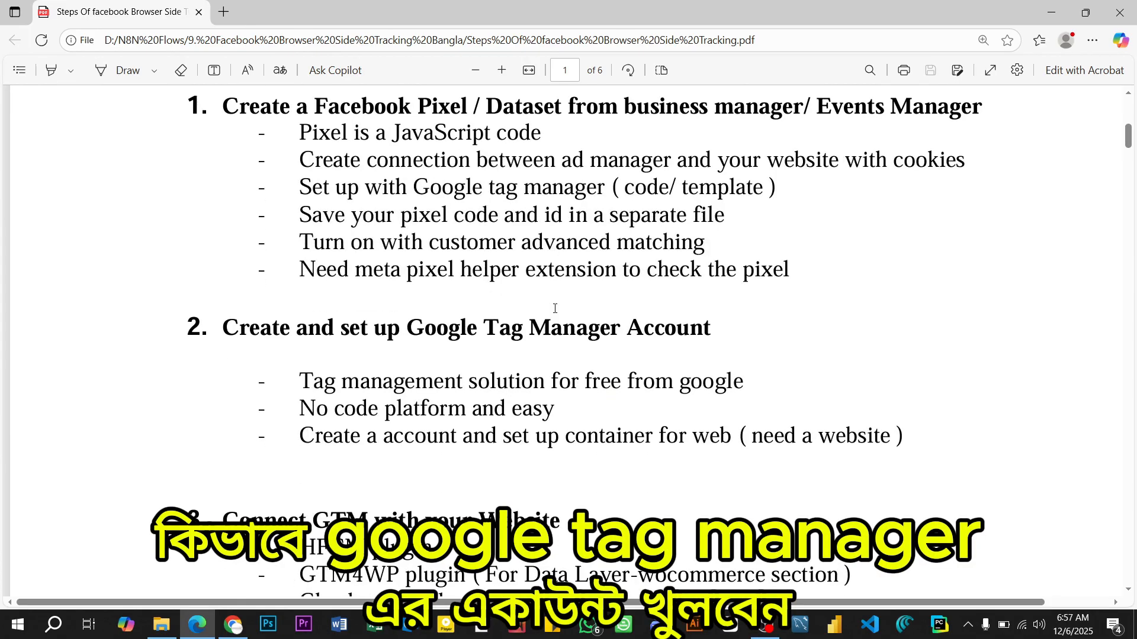
pyautogui.scroll(-3, 555, 307)
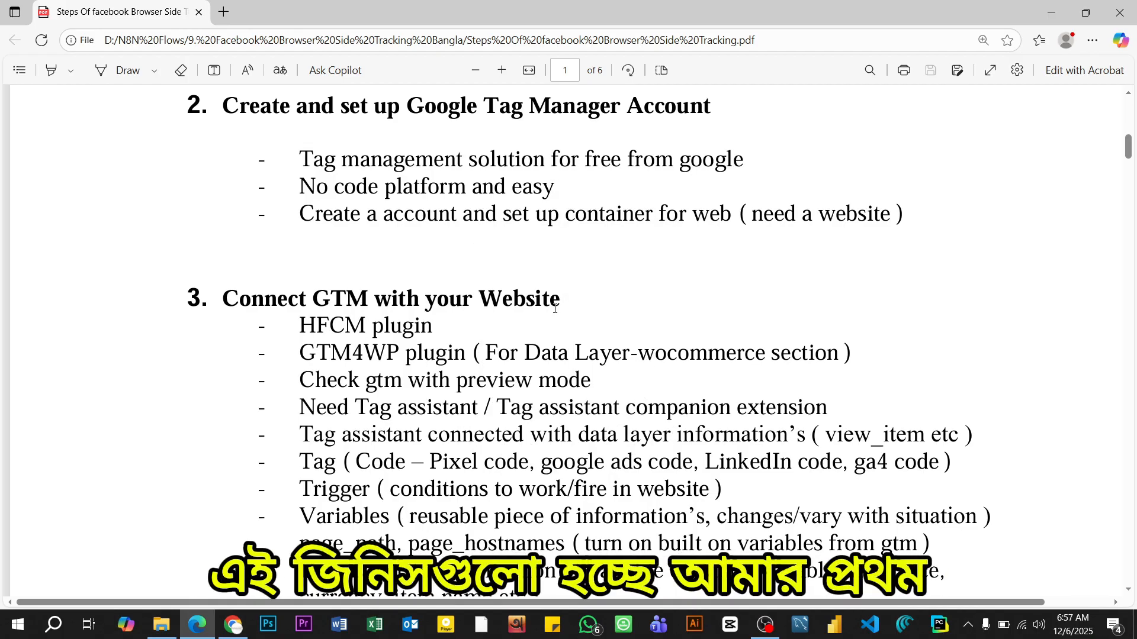
pyautogui.scroll(-5, 555, 308)
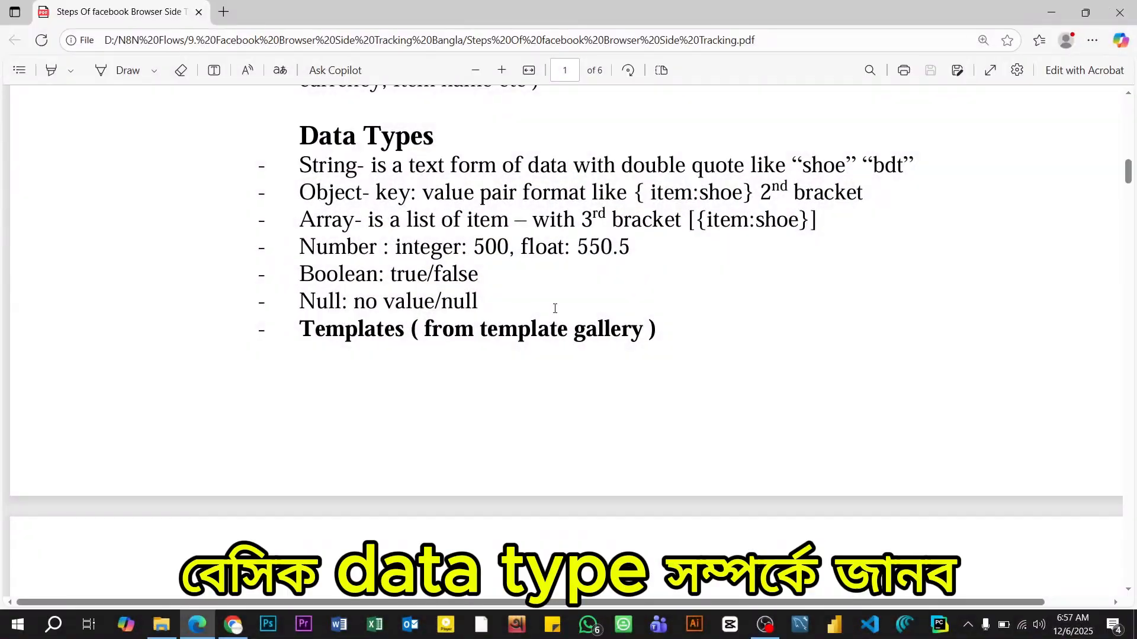
pyautogui.scroll(-8, 555, 309)
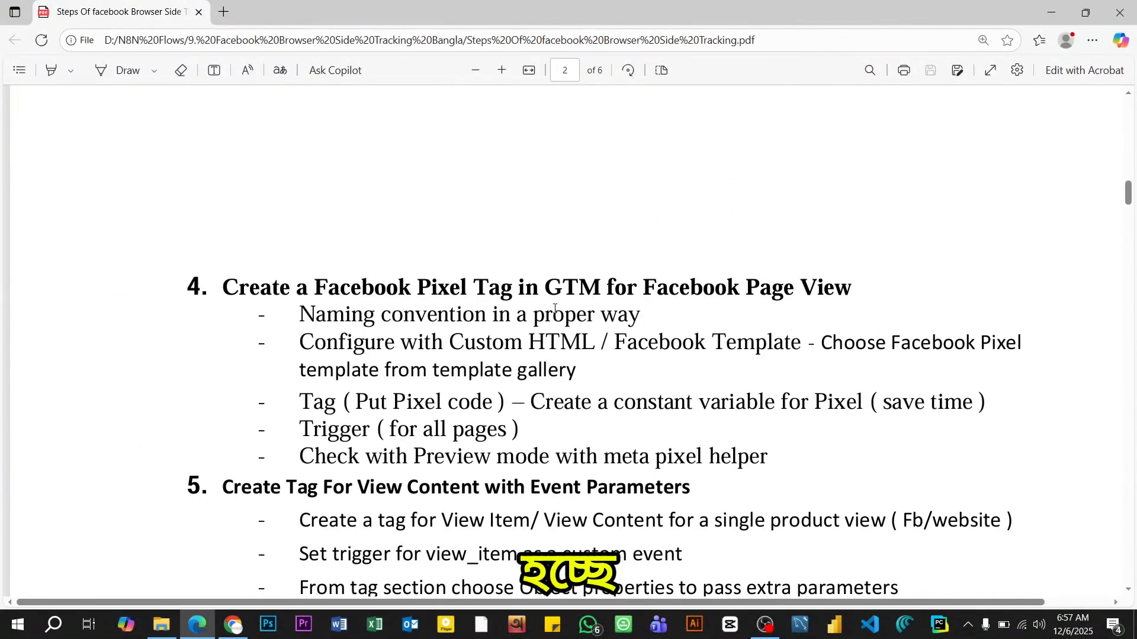
pyautogui.scroll(-3, 555, 308)
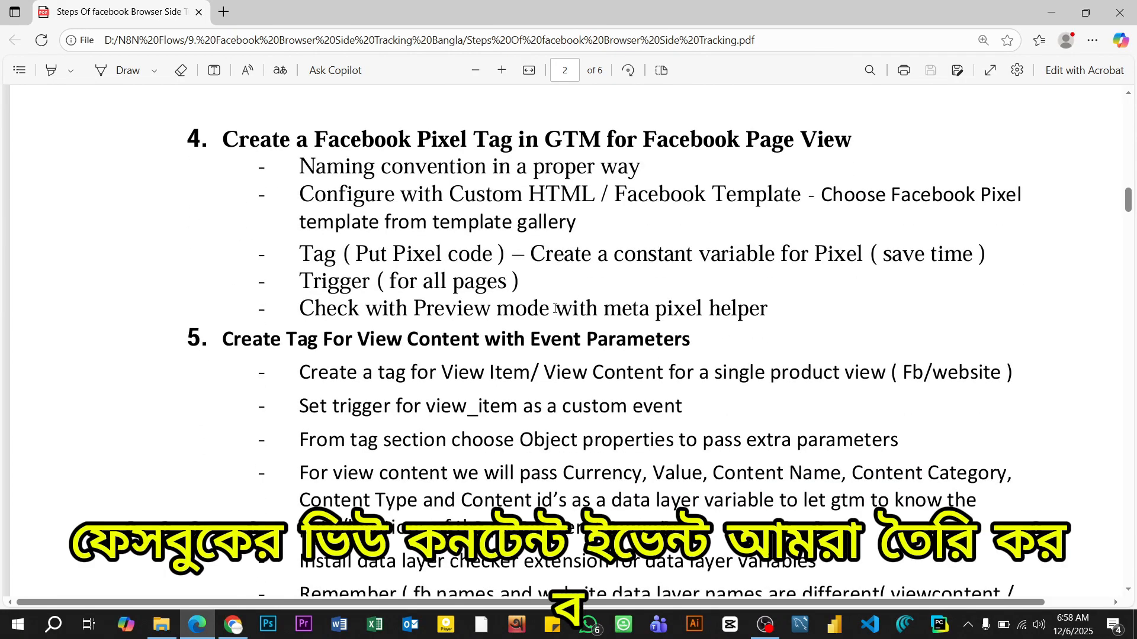
pyautogui.scroll(-5, 555, 309)
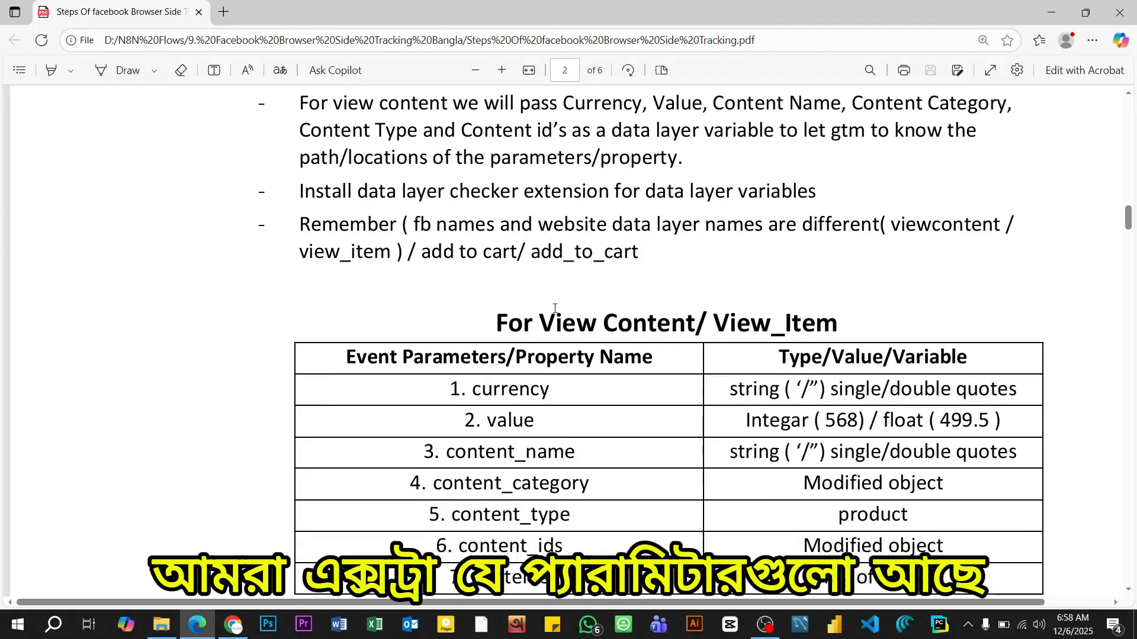
pyautogui.scroll(-2, 554, 309)
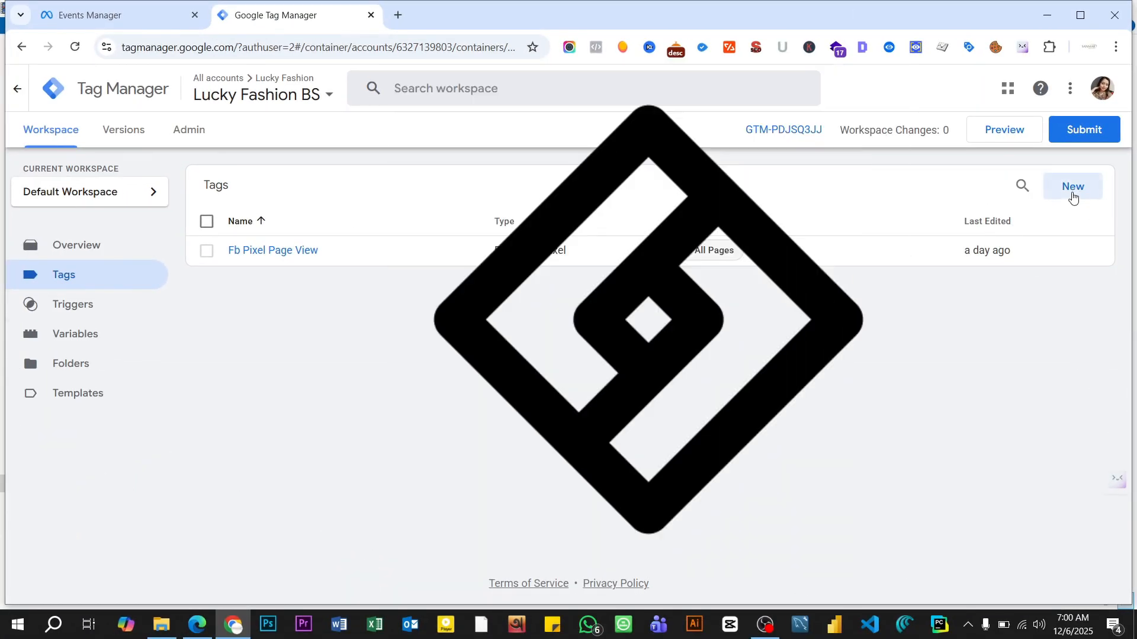
# - Switch to Google Tag Manager and create a new tag named "Fb View Content"
pyautogui.click(1070, 189)
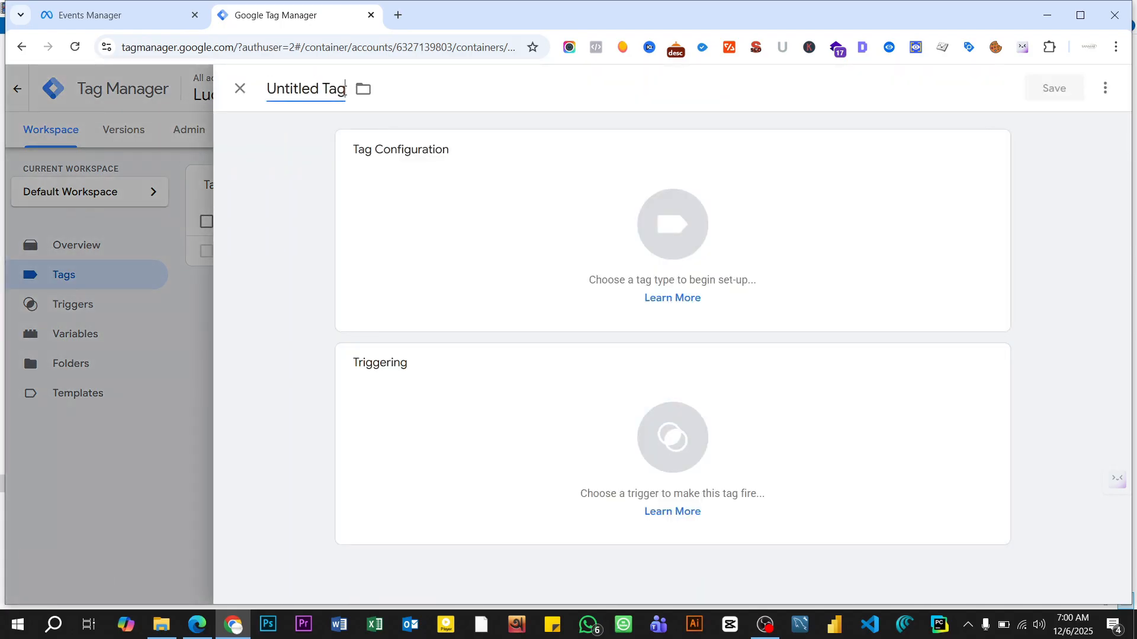
pyautogui.click(346, 90)
pyautogui.press('BackSpace')
pyautogui.press('BackSpace')
pyautogui.press('BackSpace')
pyautogui.press('BackSpace')
pyautogui.press('BackSpace')
pyautogui.press('BackSpace')
pyautogui.press('BackSpace')
pyautogui.press('BackSpace')
pyautogui.press('BackSpace')
pyautogui.press('BackSpace')
pyautogui.press('BackSpace')
pyautogui.press('BackSpace')
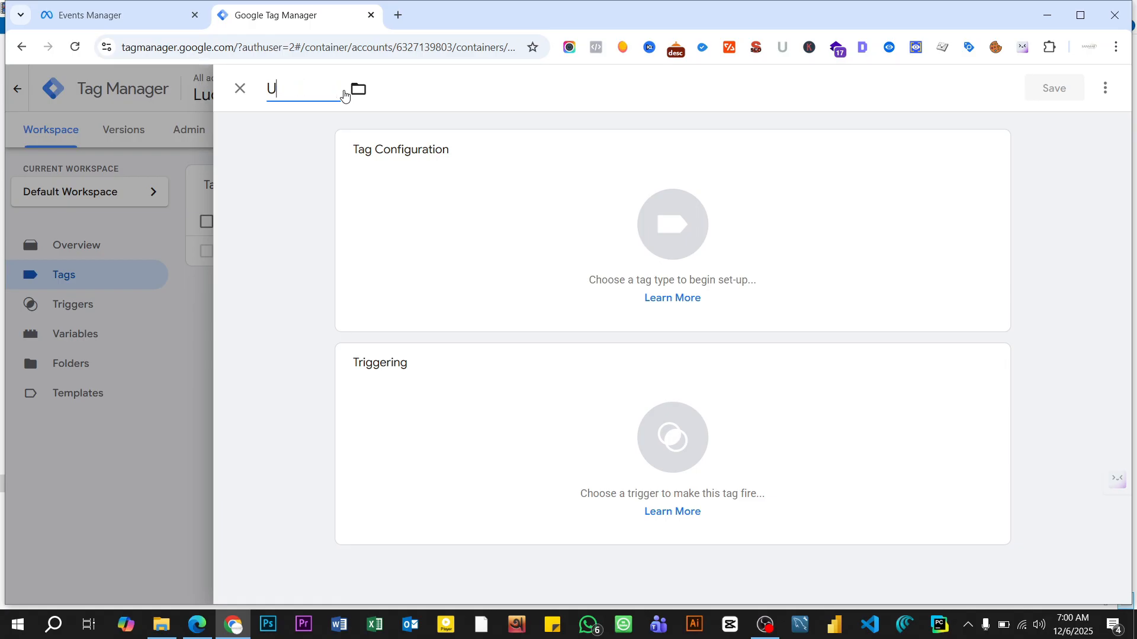
pyautogui.write('Fb View ')
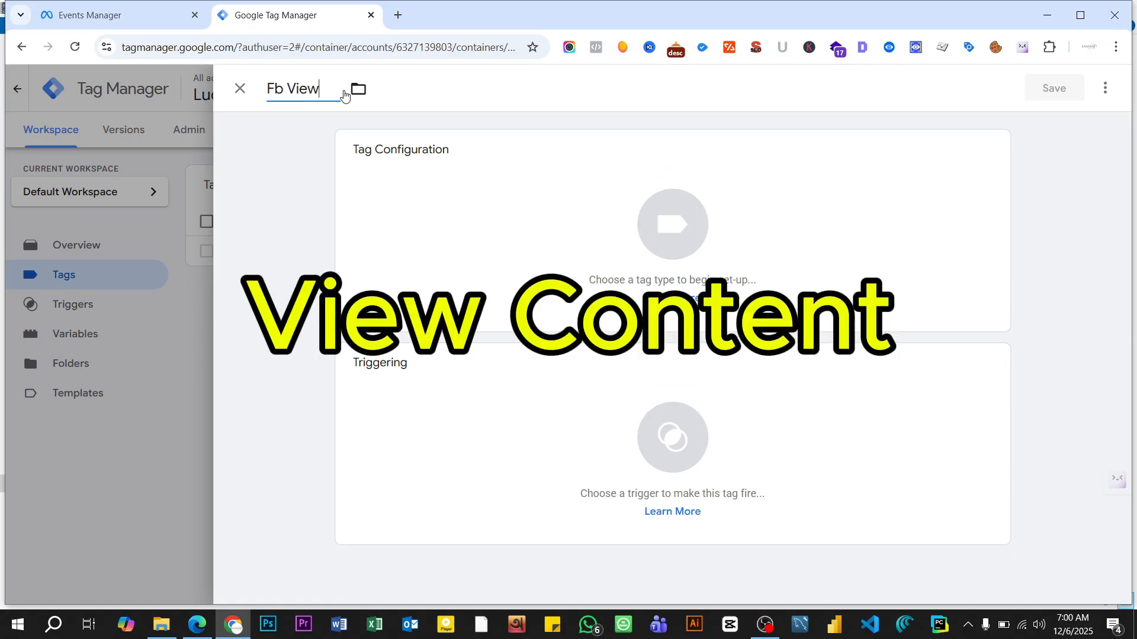
pyautogui.write('Content')
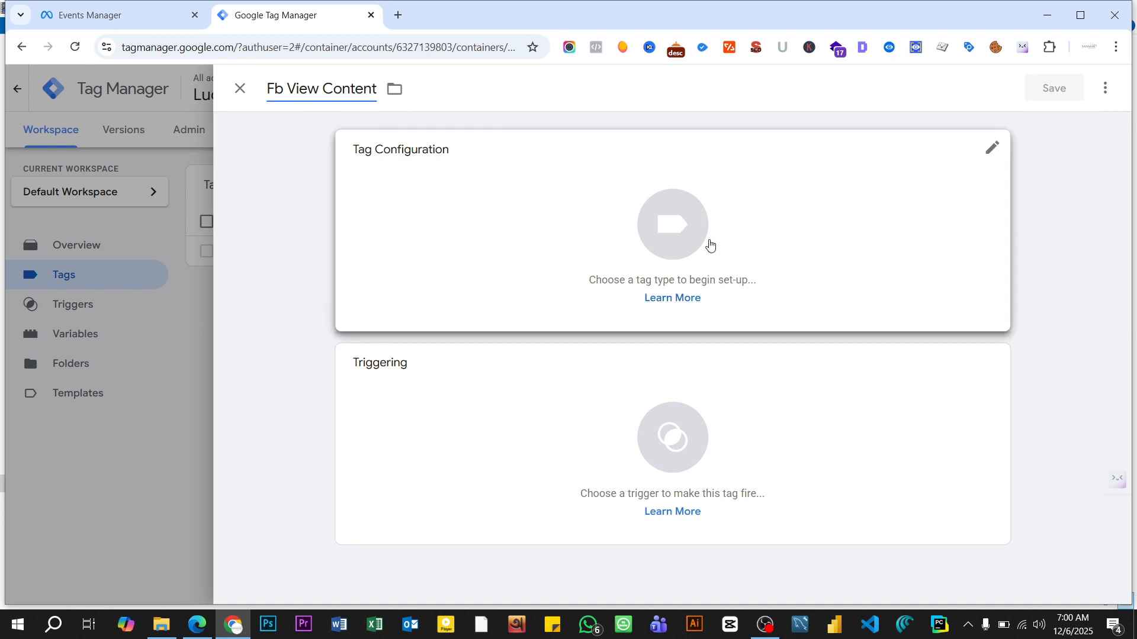
# - Set the tag type to Facebook Pixel and use the Fb Pixel Id variable as its pixel ID
pyautogui.click(711, 244)
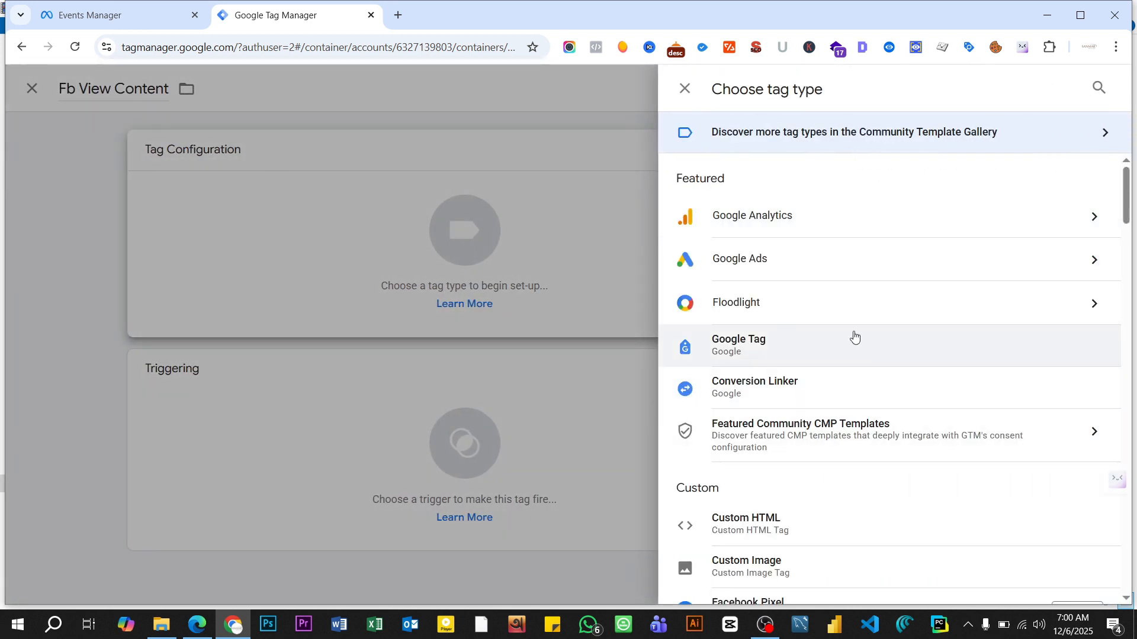
pyautogui.scroll(-1, 854, 344)
pyautogui.scroll(-3, 856, 345)
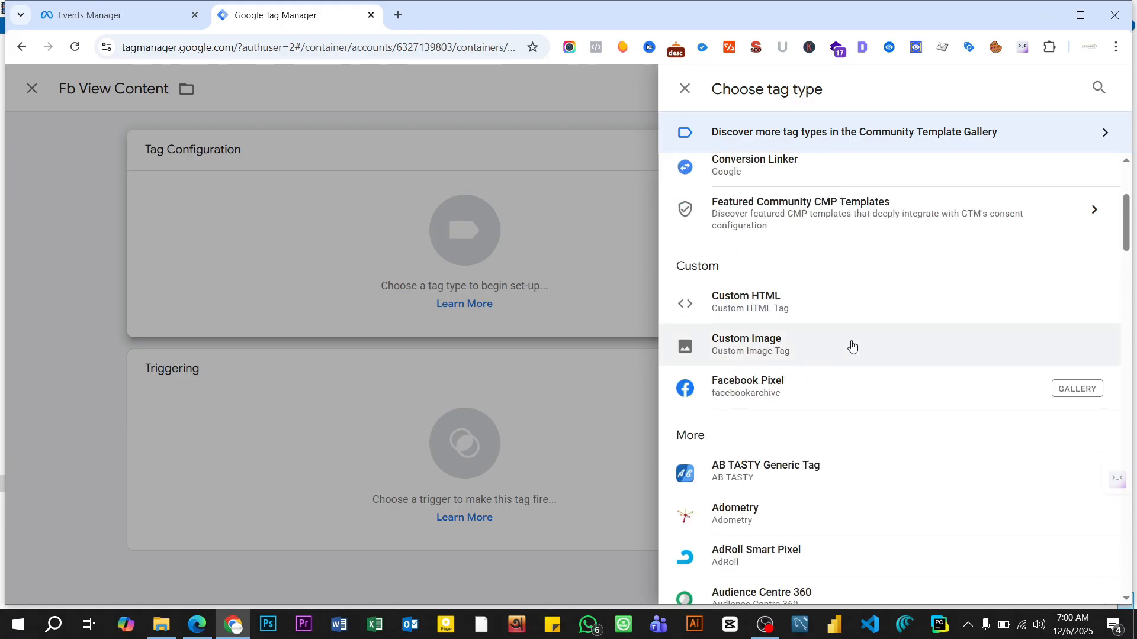
pyautogui.click(775, 392)
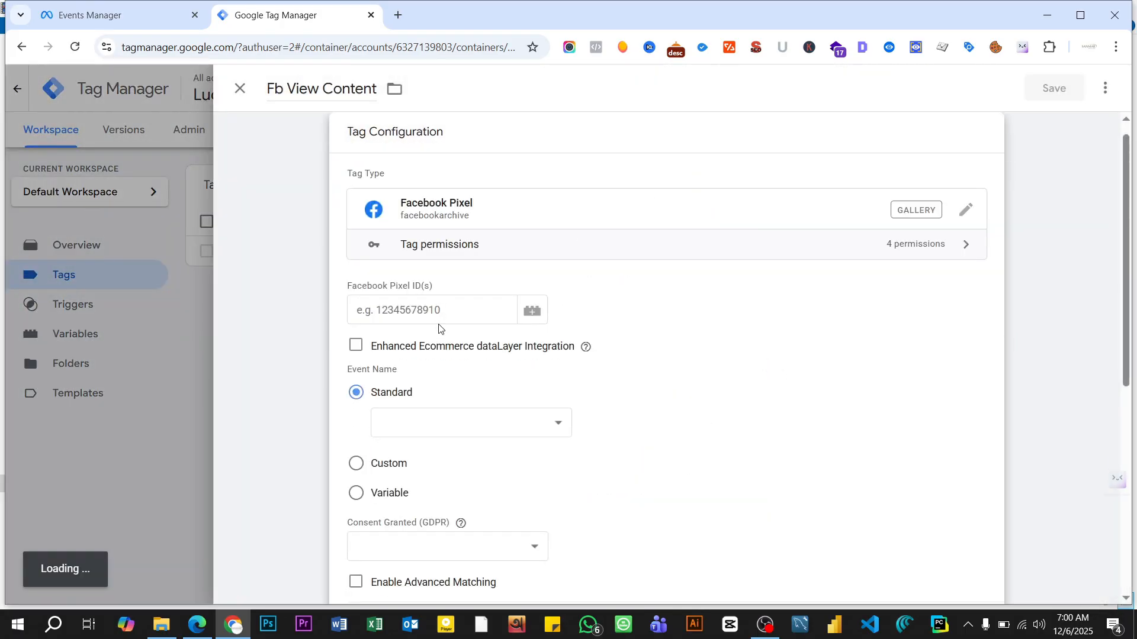
pyautogui.click(532, 311)
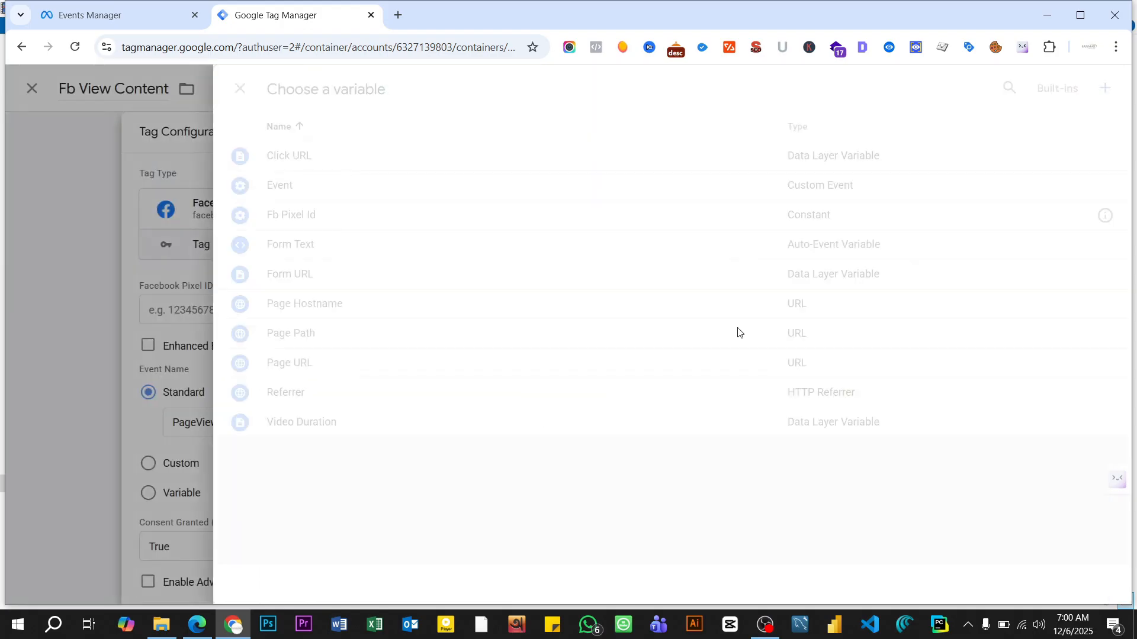
pyautogui.click(317, 217)
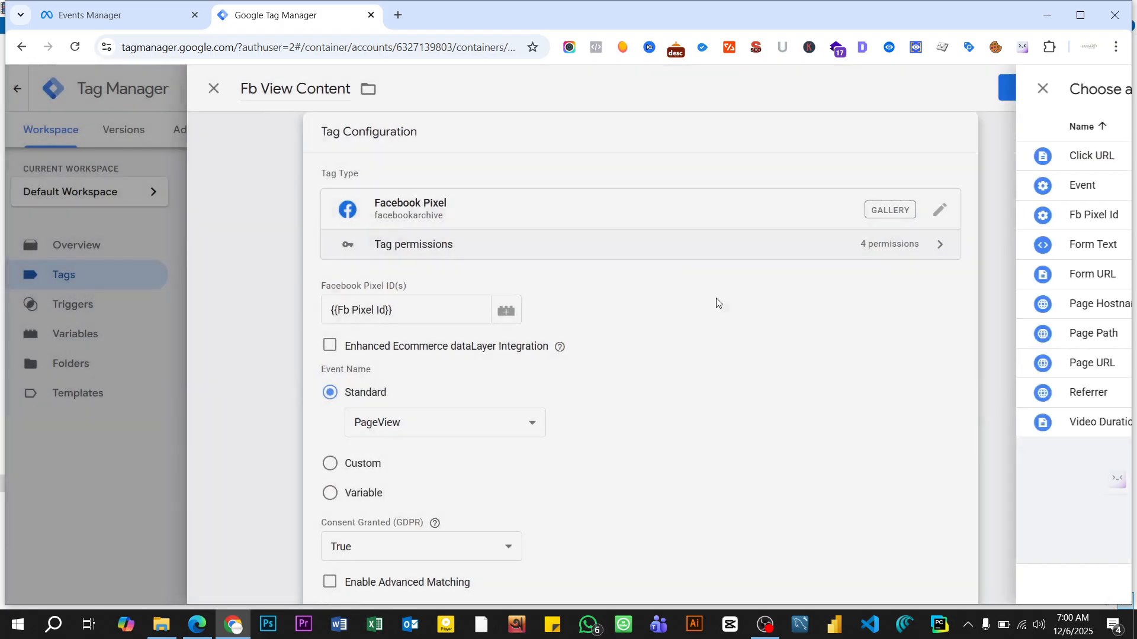
# - Set the tag's standard event name to ViewContent
pyautogui.scroll(-3, 668, 312)
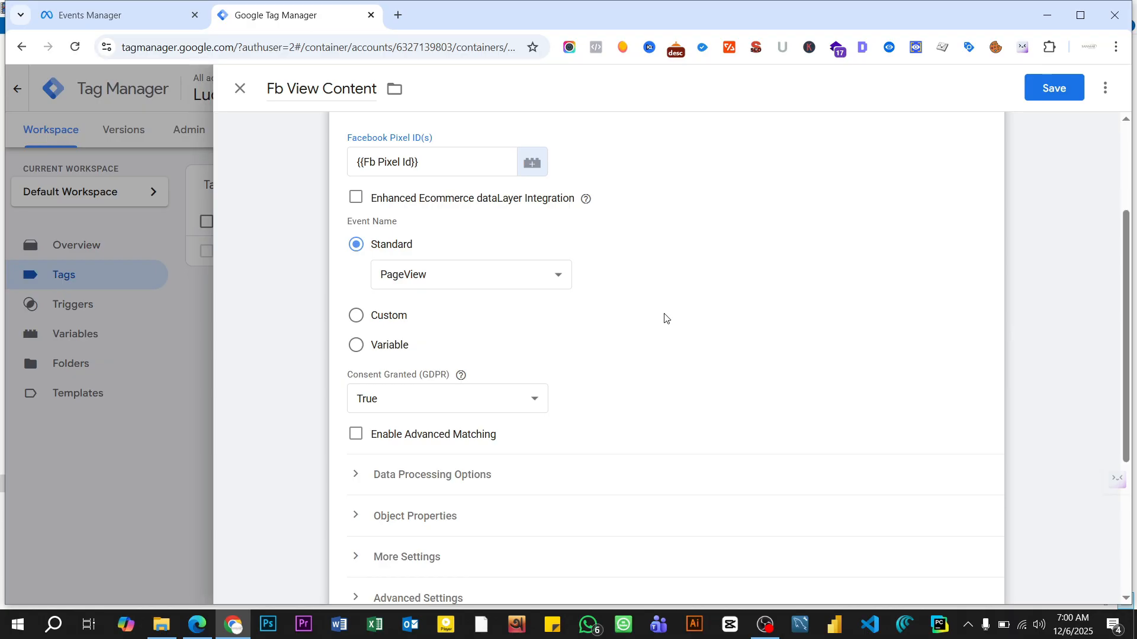
pyautogui.click(456, 276)
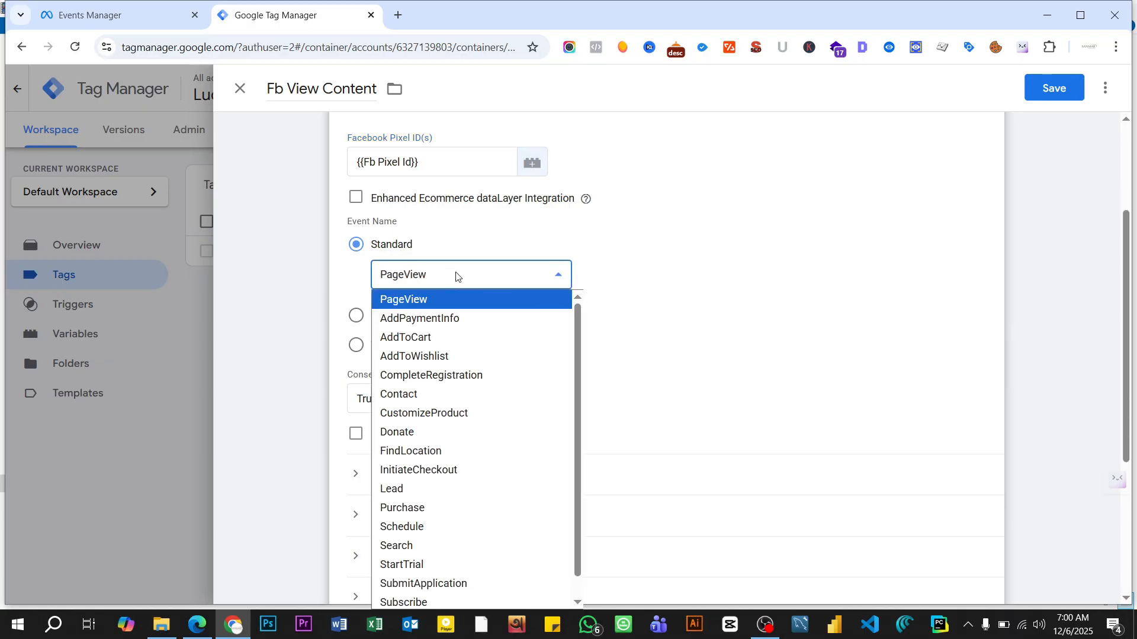
pyautogui.scroll(-1, 467, 379)
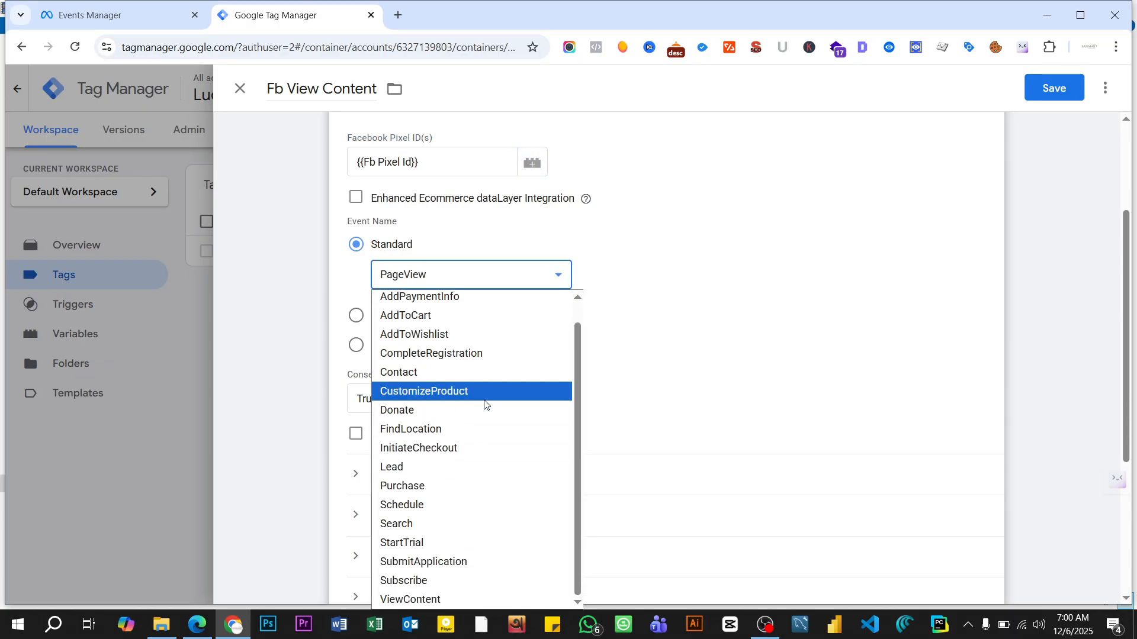
pyautogui.click(431, 601)
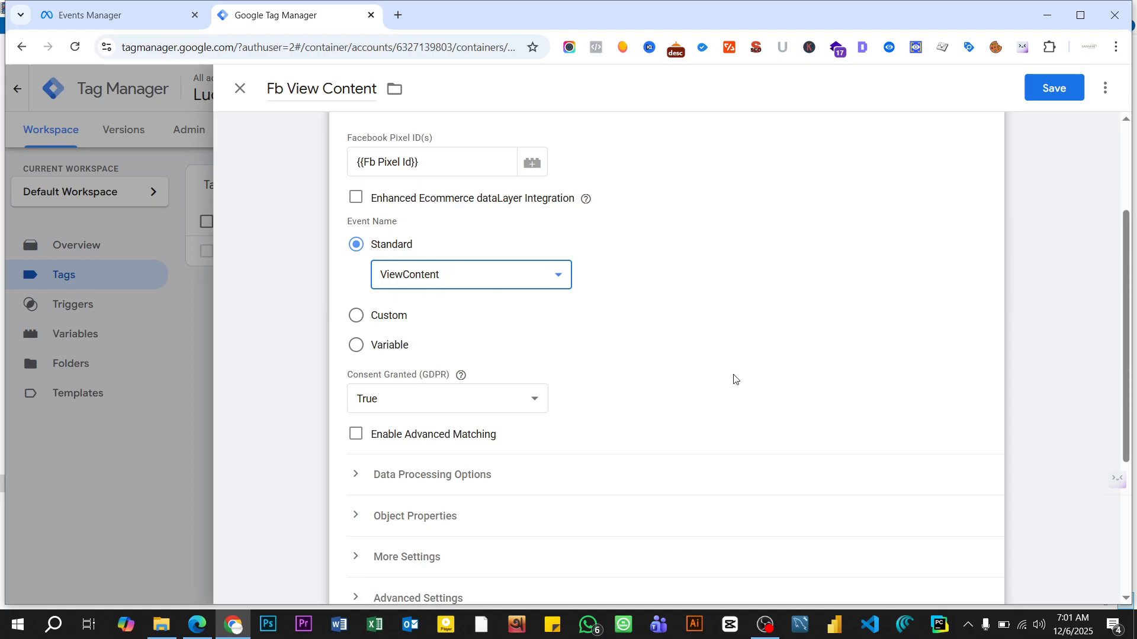
# - Review the Fb View Content tag's configuration from its tag type to its triggering section
pyautogui.scroll(-4, 734, 379)
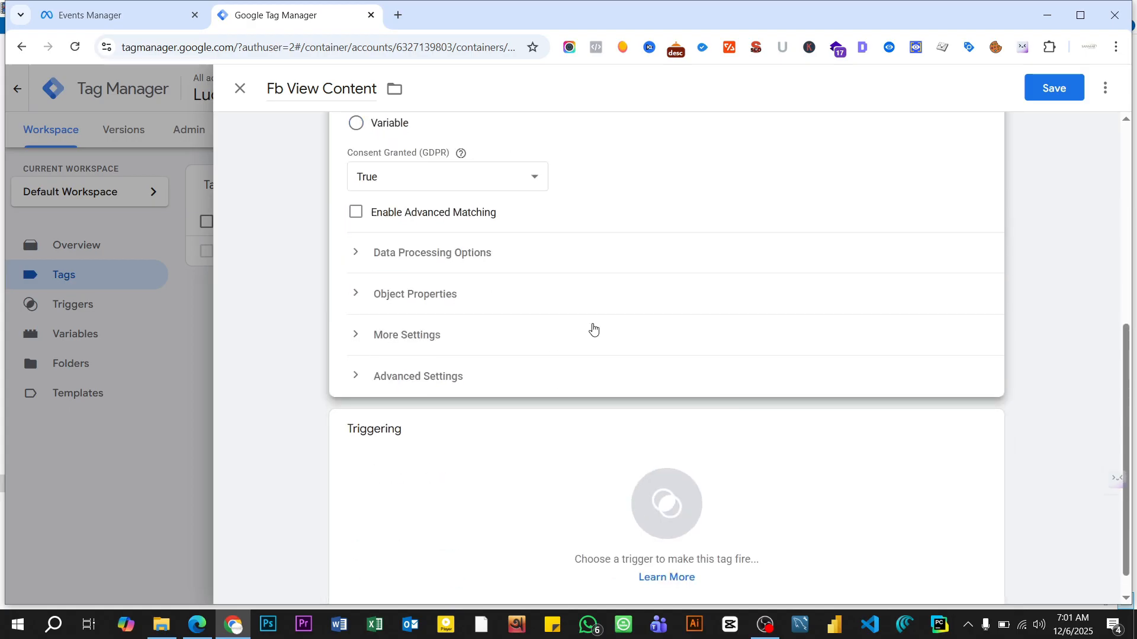
pyautogui.scroll(4, 593, 329)
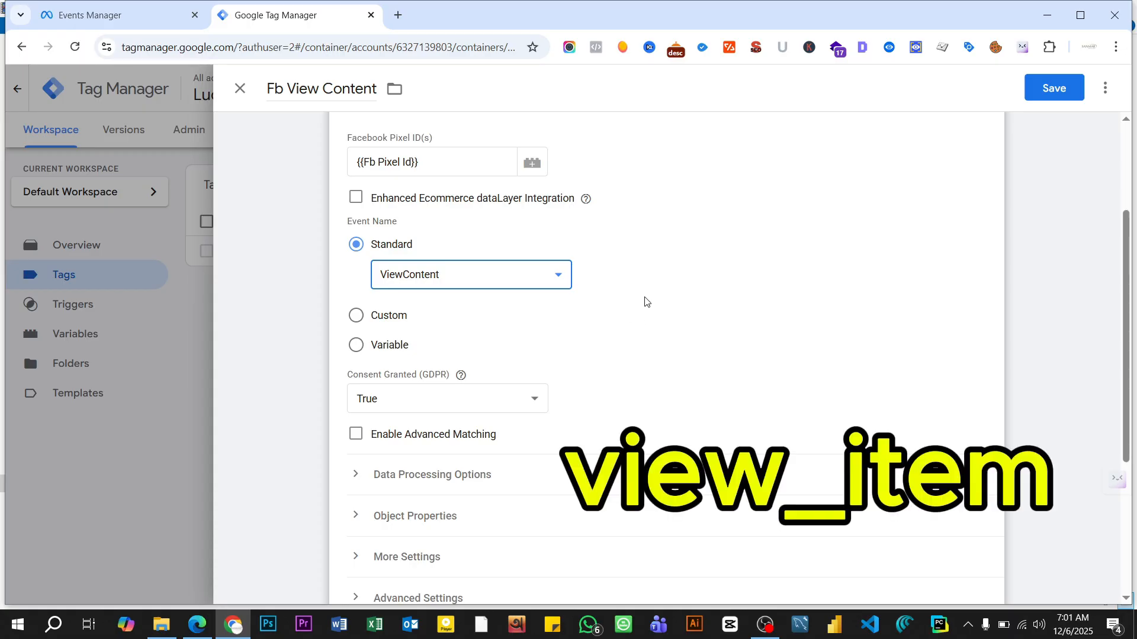
pyautogui.scroll(3, 645, 302)
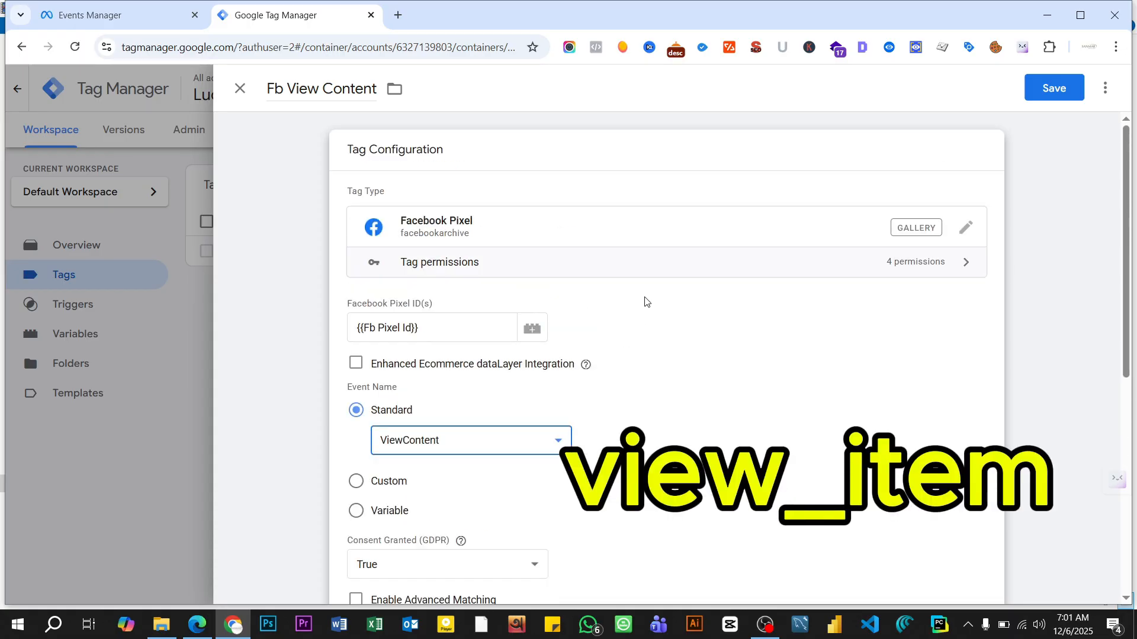
pyautogui.scroll(-4, 645, 302)
pyautogui.scroll(-3, 646, 301)
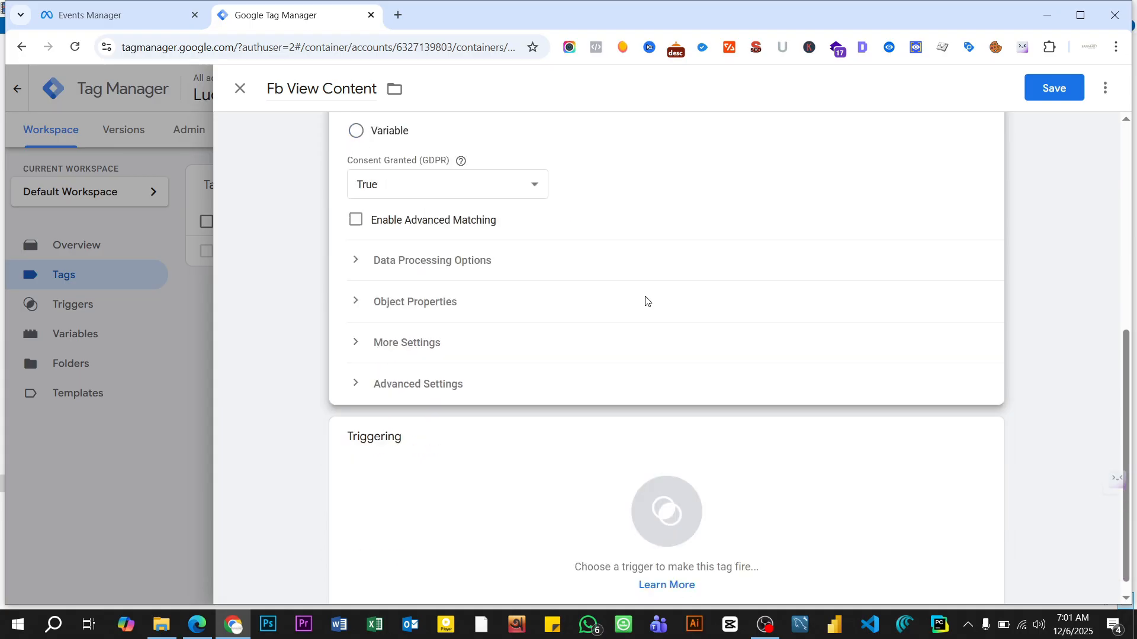
pyautogui.scroll(-1, 645, 302)
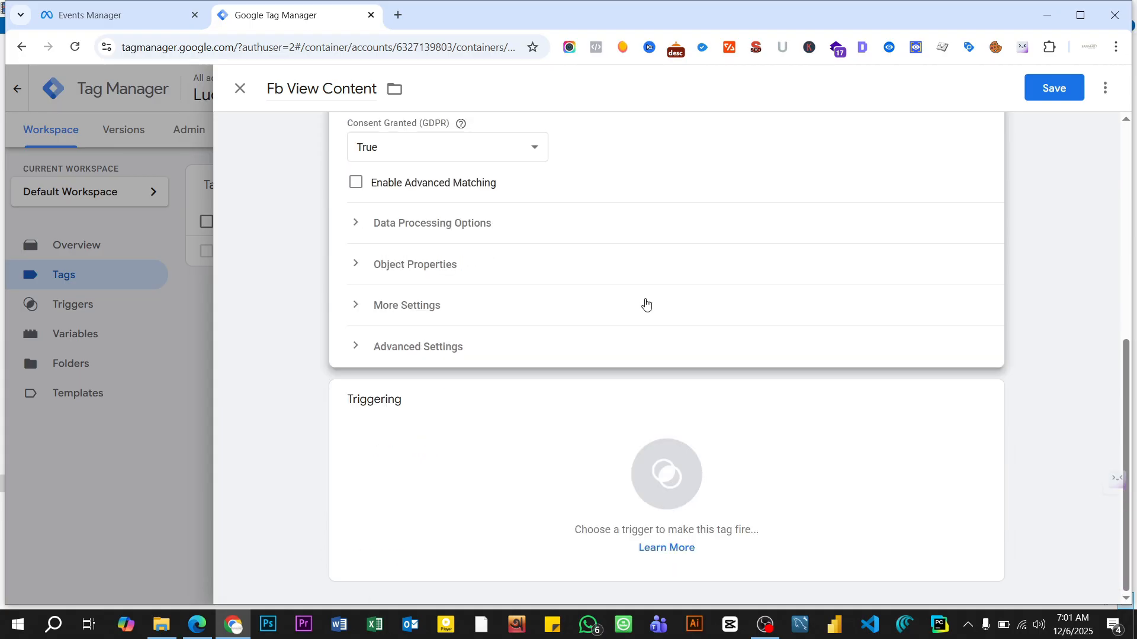
pyautogui.scroll(7, 646, 304)
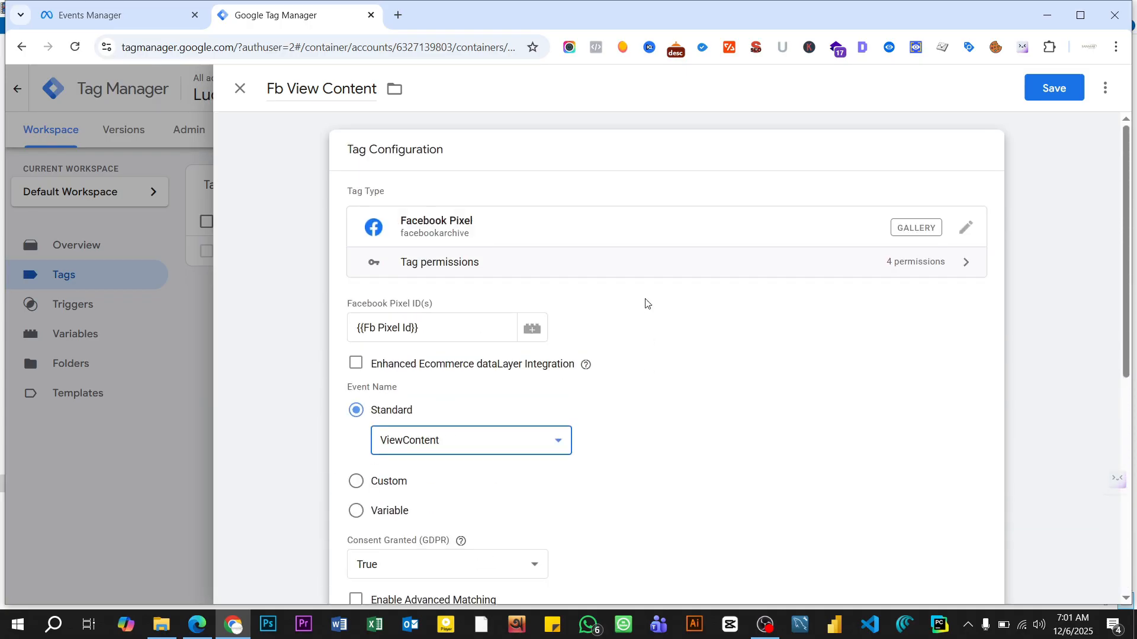
# - Add a new trigger to the Fb View Content tag and set its type to Custom Event
pyautogui.scroll(-5, 646, 303)
pyautogui.scroll(-2, 646, 304)
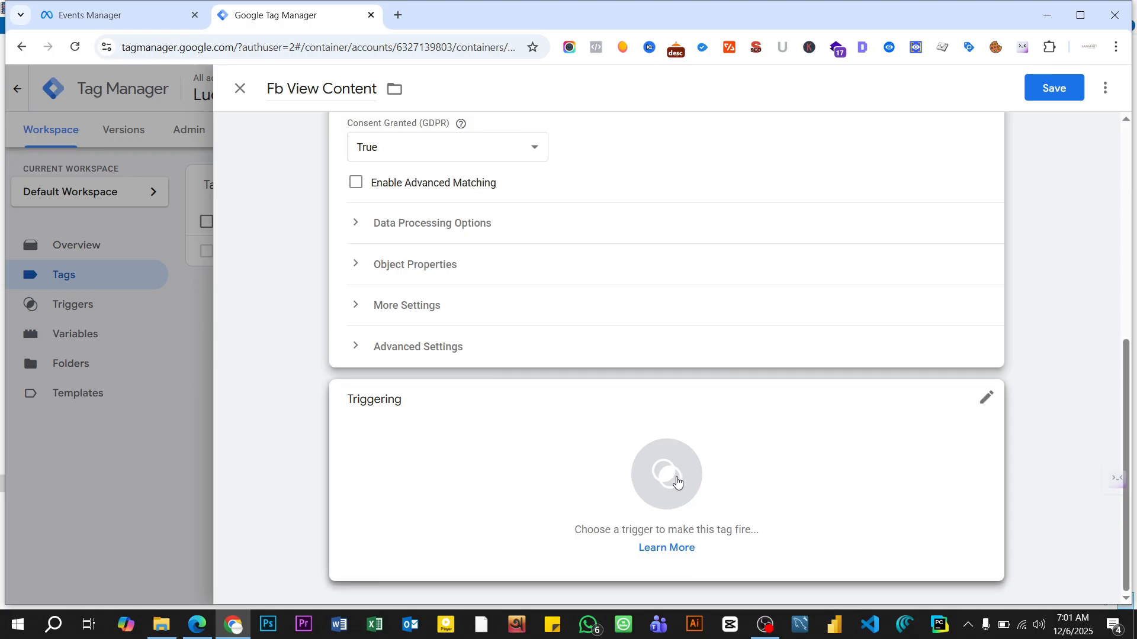
pyautogui.click(677, 482)
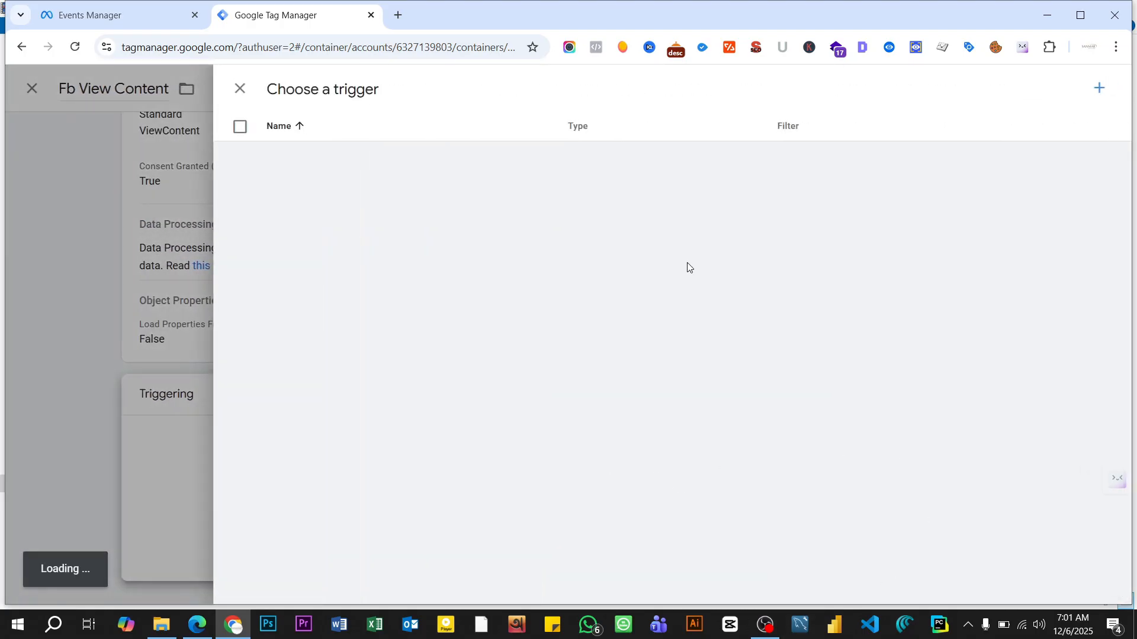
pyautogui.click(1103, 94)
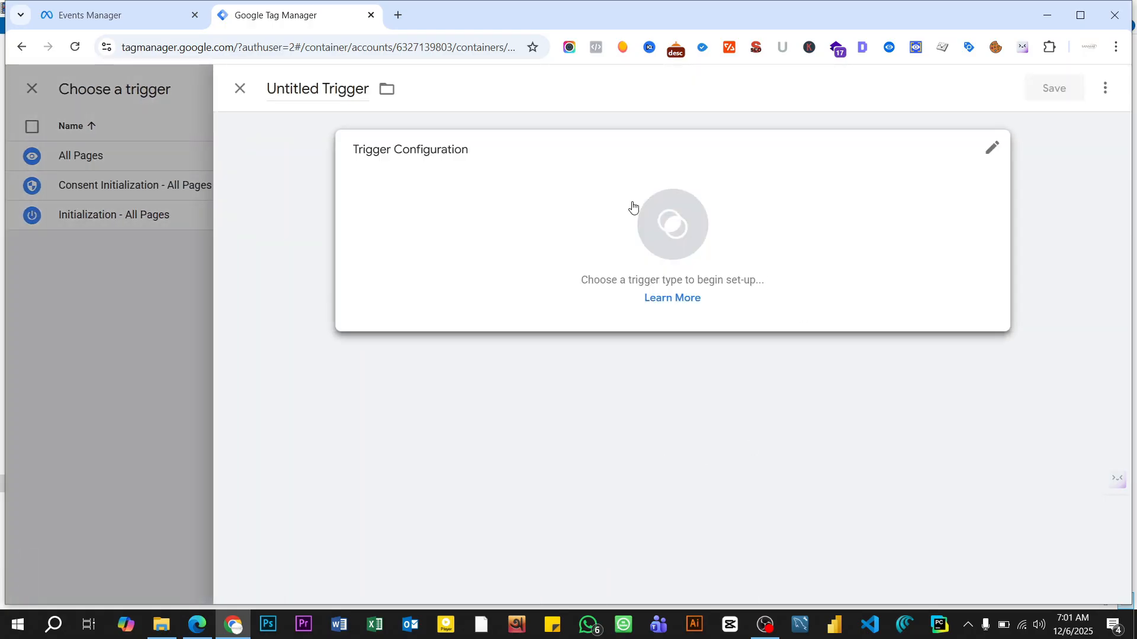
pyautogui.click(709, 245)
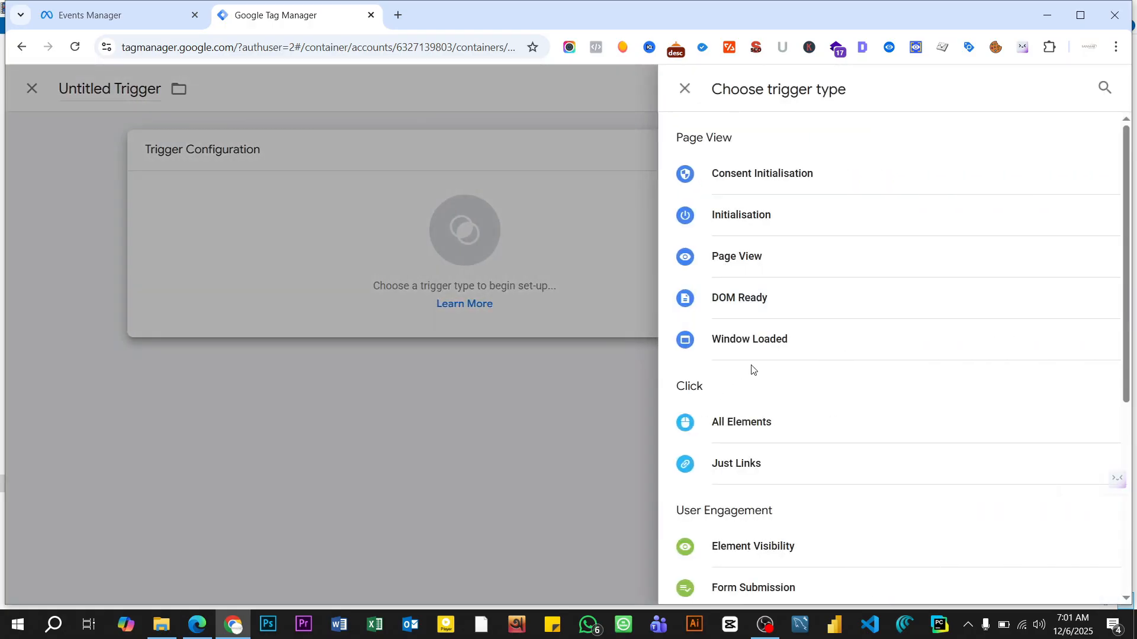
pyautogui.scroll(-5, 809, 362)
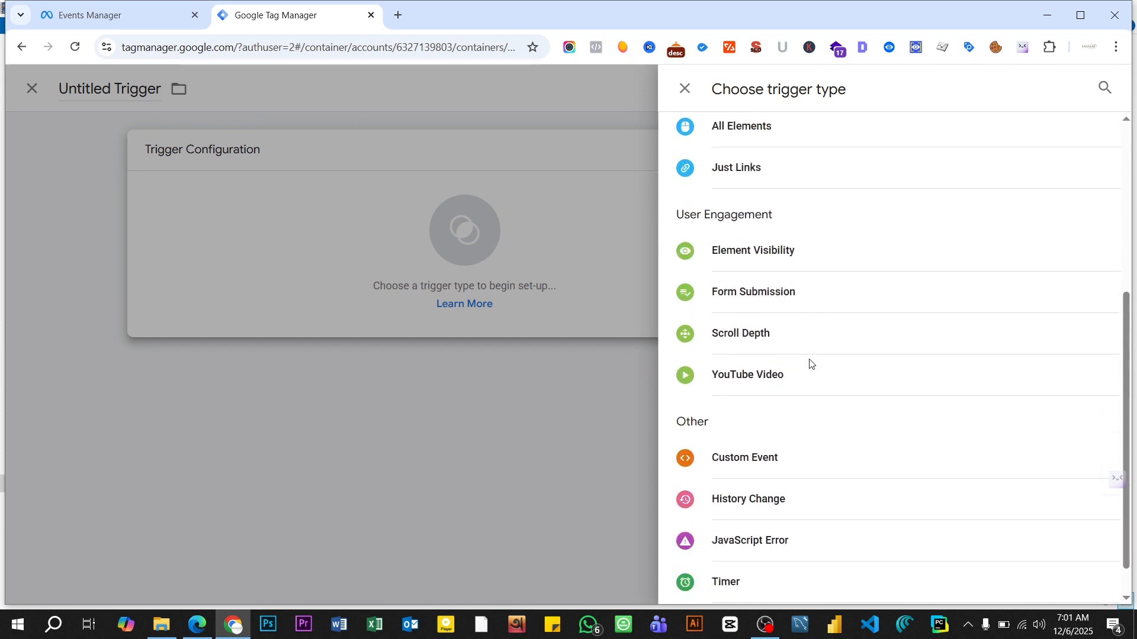
pyautogui.click(780, 463)
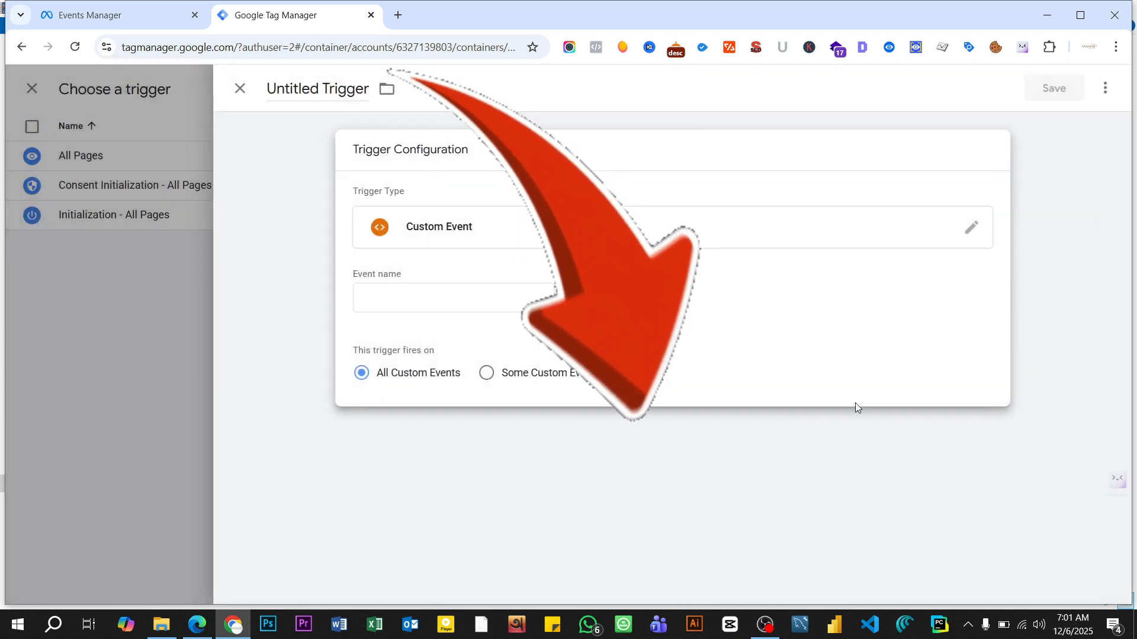
# - Set the custom event trigger's event name to view_item
pyautogui.click(405, 301)
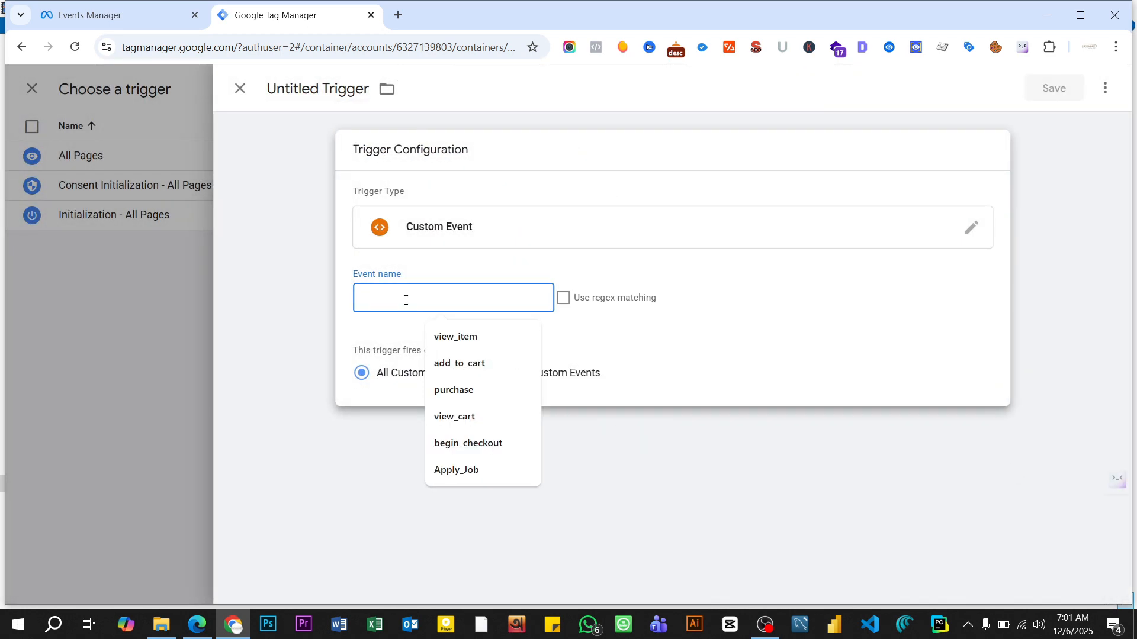
pyautogui.write('vie')
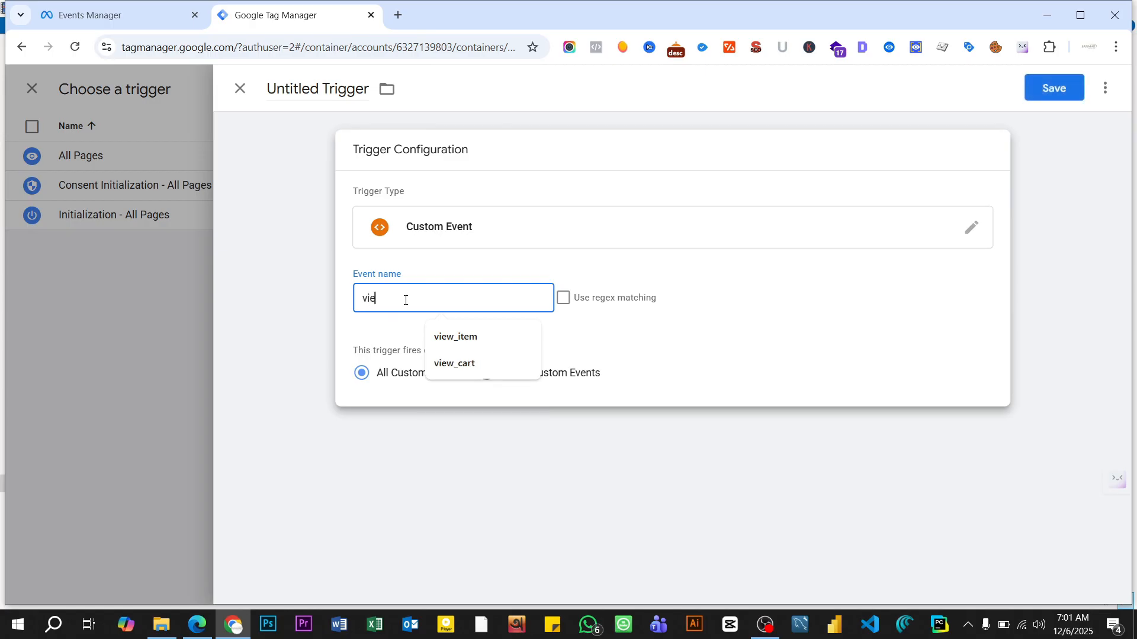
pyautogui.write('w_item')
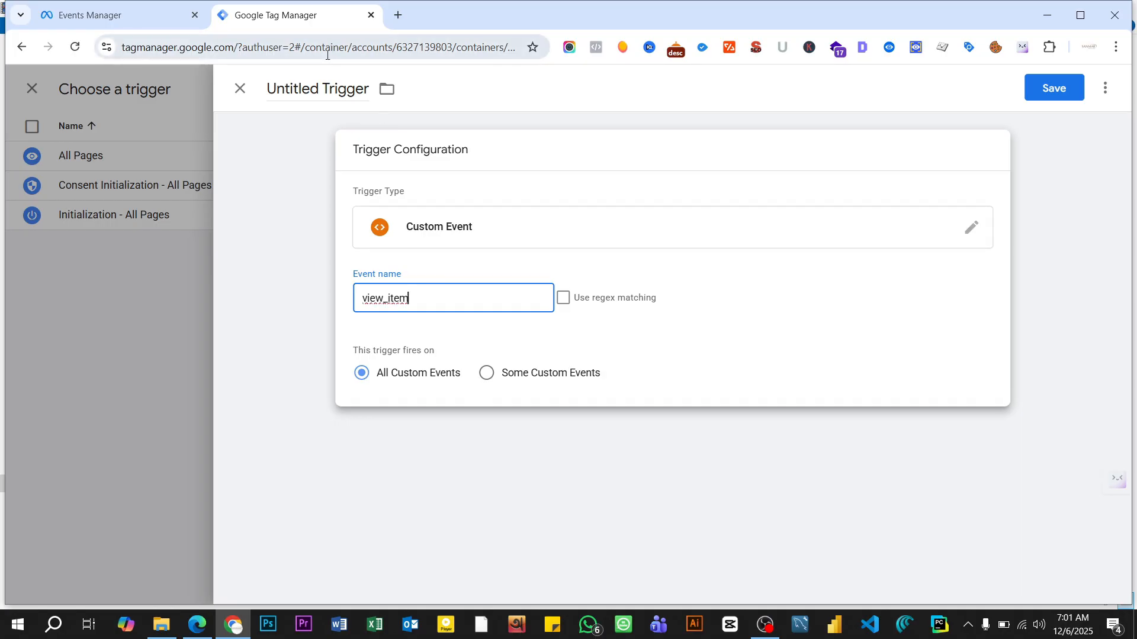
# - Name the trigger "Fb View Item" and save it as the tag's firing trigger
pyautogui.click(319, 88)
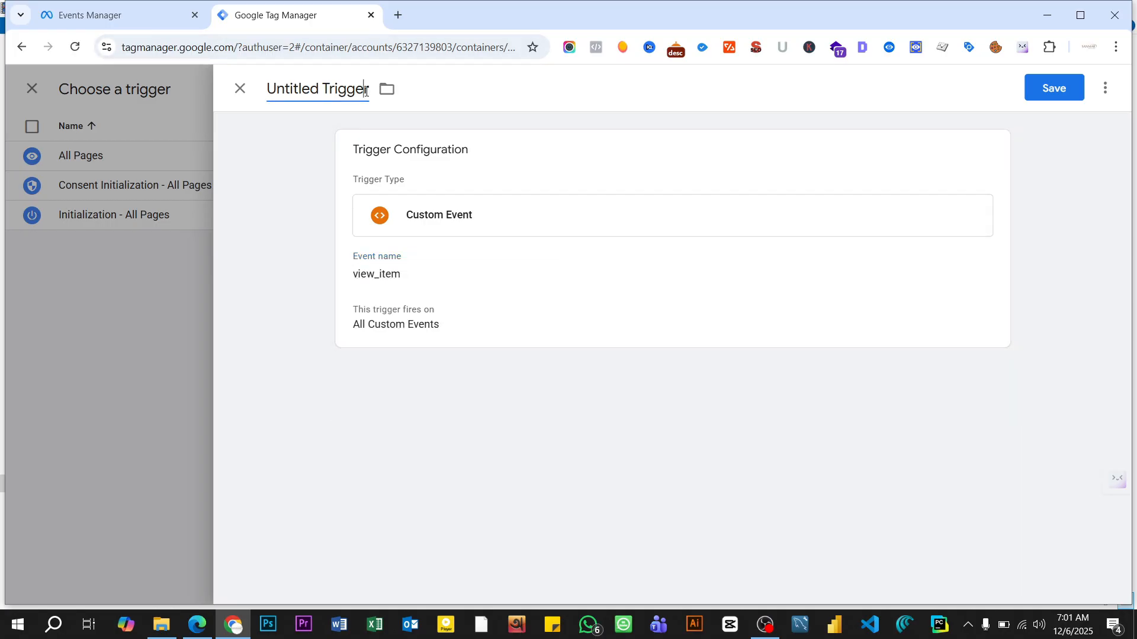
pyautogui.press('BackSpace')
pyautogui.press('BackSpace')
pyautogui.press('BackSpace')
pyautogui.press('BackSpace')
pyautogui.press('BackSpace')
pyautogui.press('BackSpace')
pyautogui.press('BackSpace')
pyautogui.press('BackSpace')
pyautogui.press('BackSpace')
pyautogui.press('BackSpace')
pyautogui.press('BackSpace')
pyautogui.press('BackSpace')
pyautogui.press('BackSpace')
pyautogui.press('BackSpace')
pyautogui.press('BackSpace')
pyautogui.press('BackSpace')
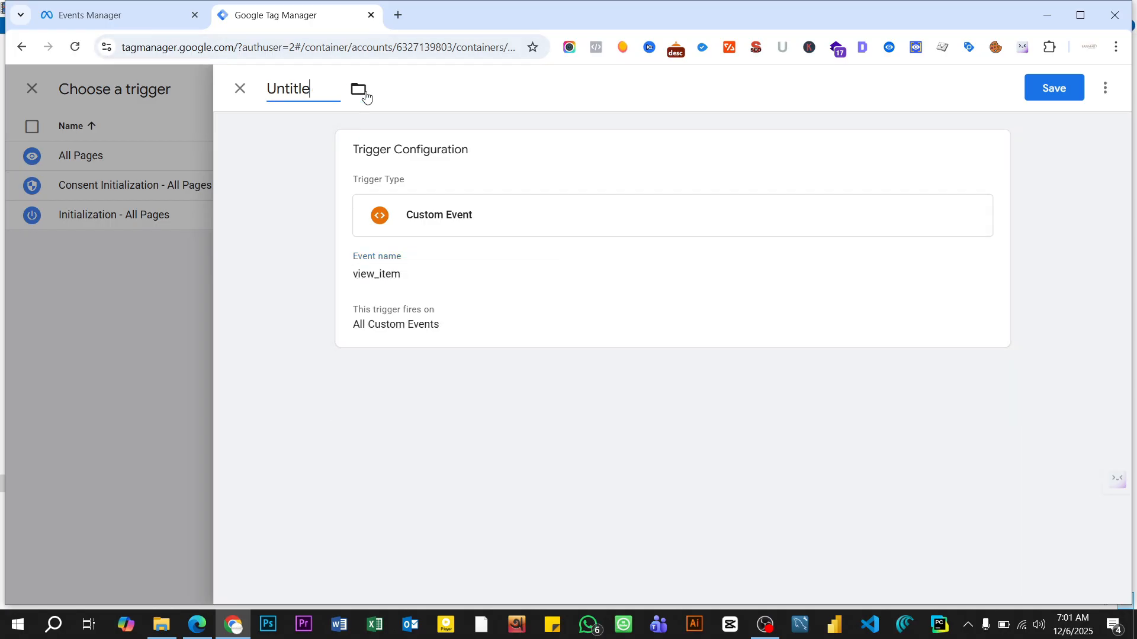
pyautogui.write('Fb ')
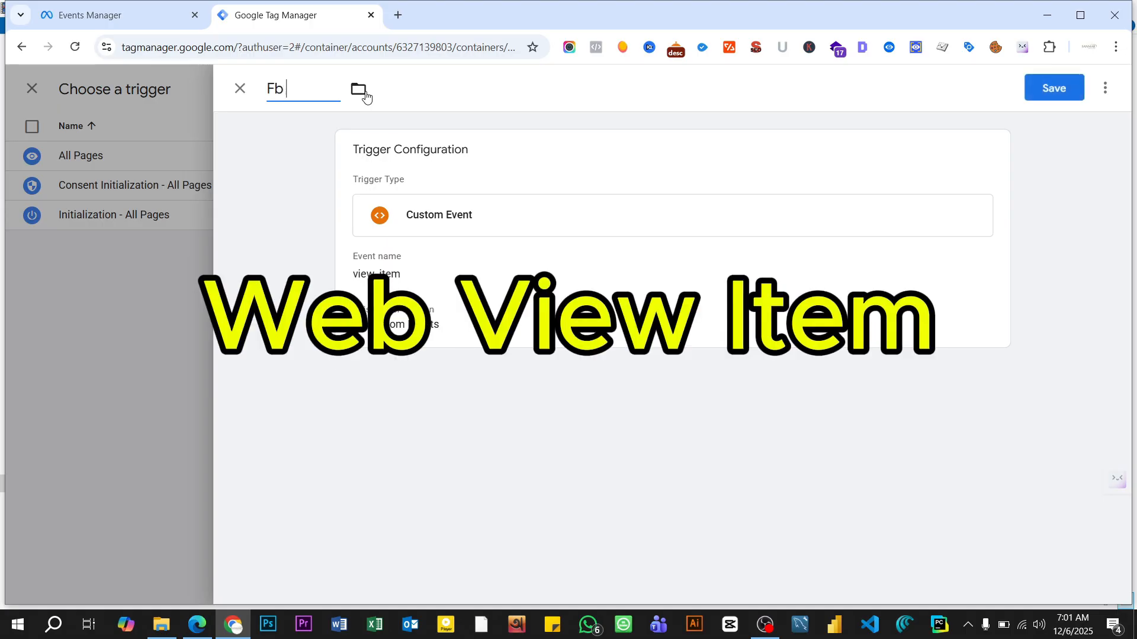
pyautogui.write('View Item')
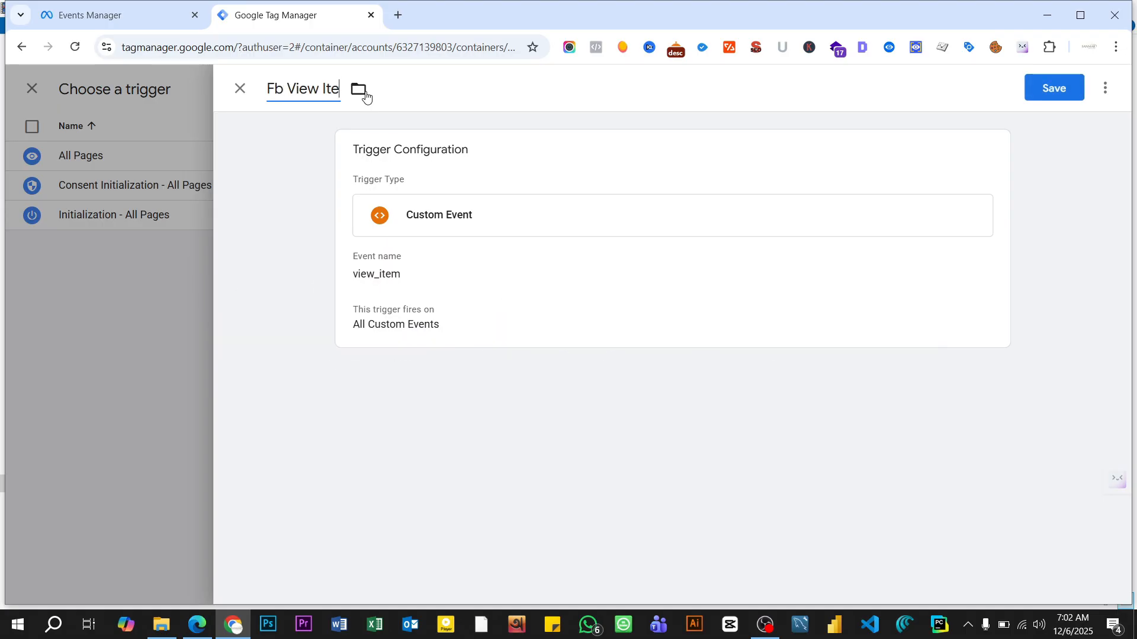
pyautogui.click(1045, 94)
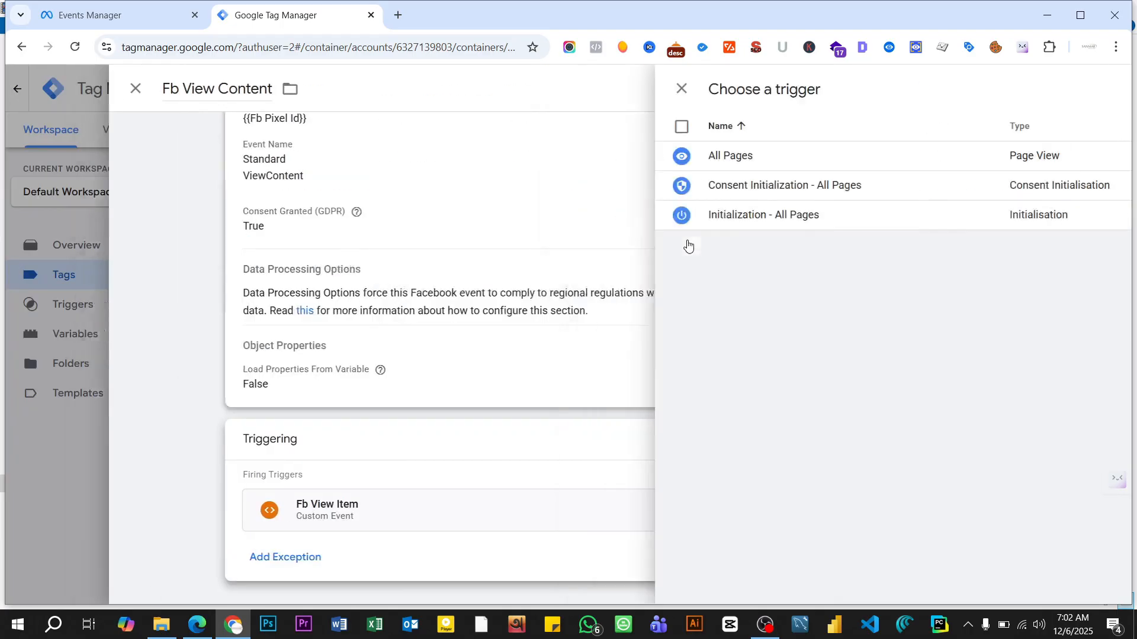
pyautogui.scroll(3, 649, 419)
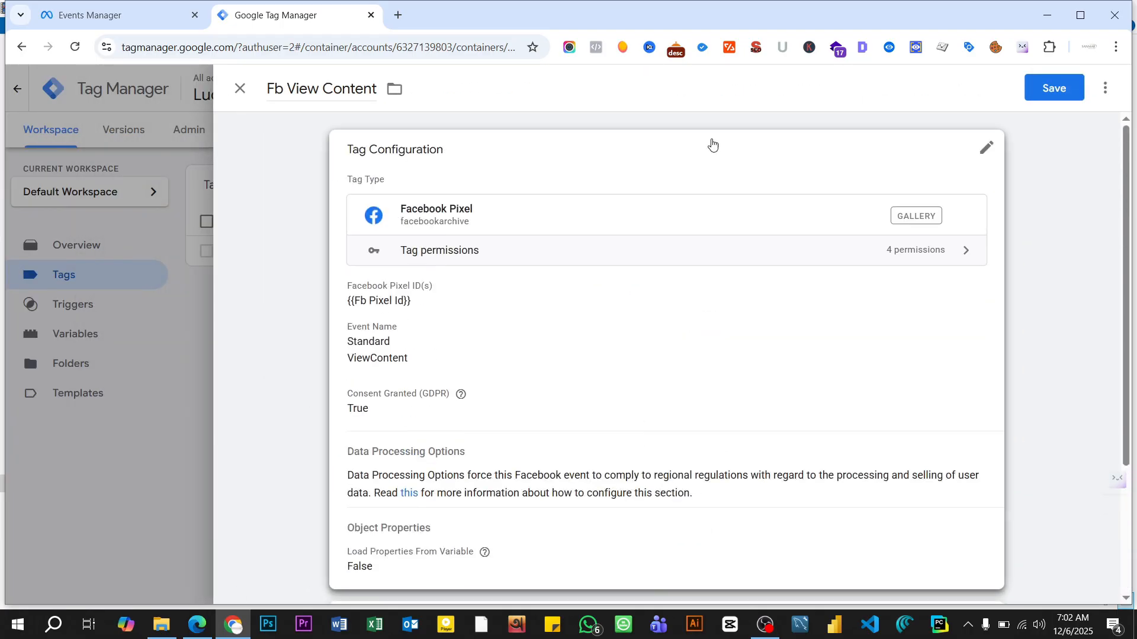
pyautogui.click(1058, 90)
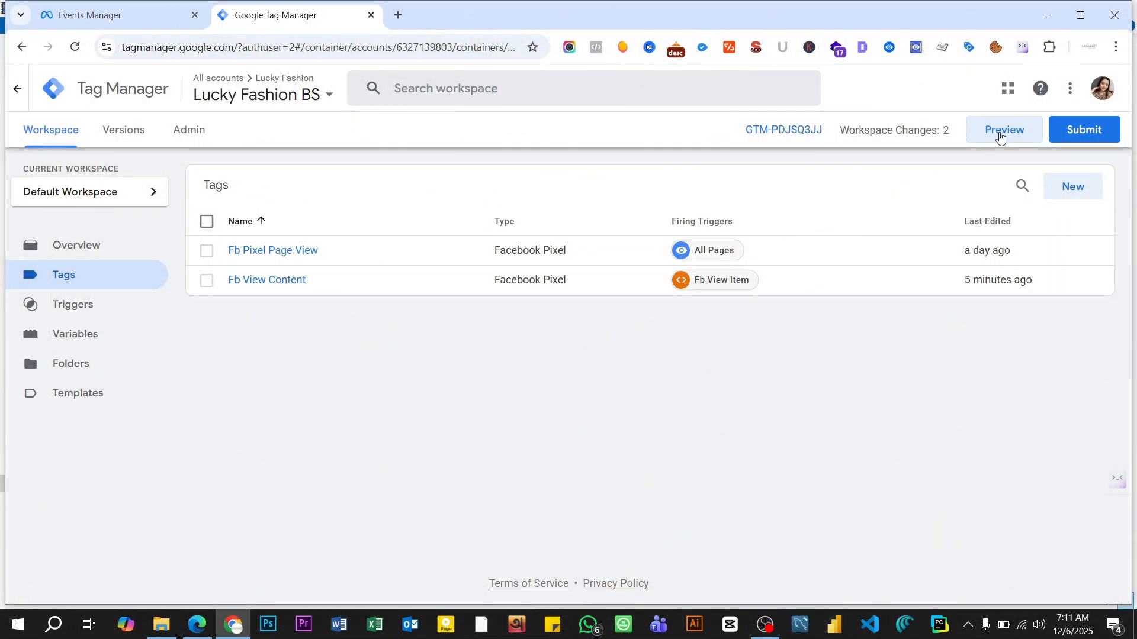
pyautogui.click(1005, 136)
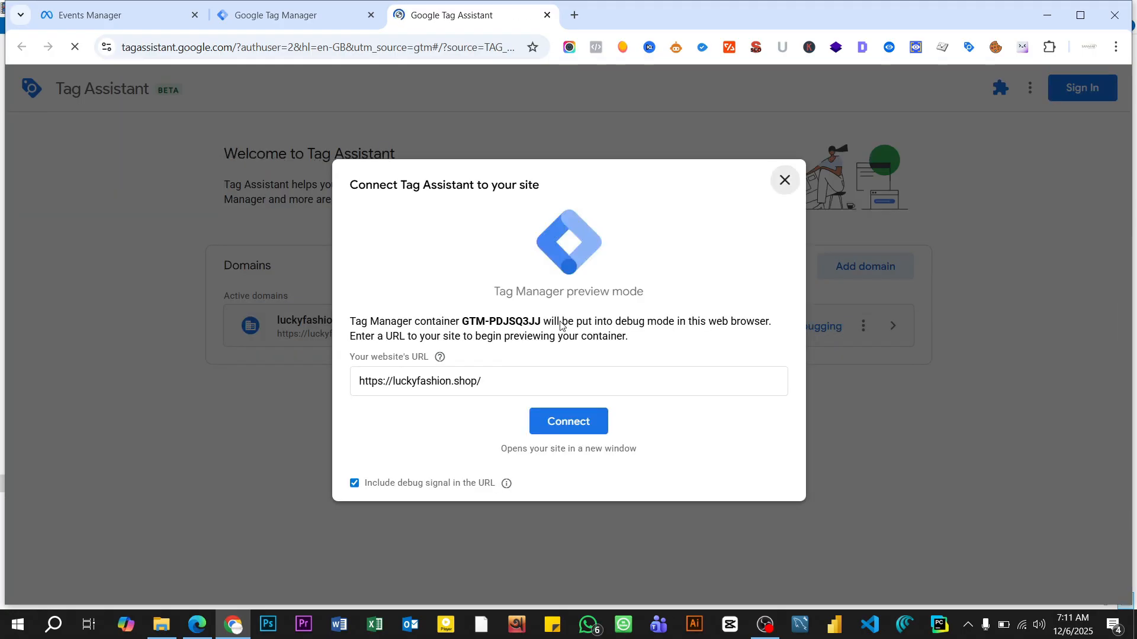
pyautogui.click(557, 437)
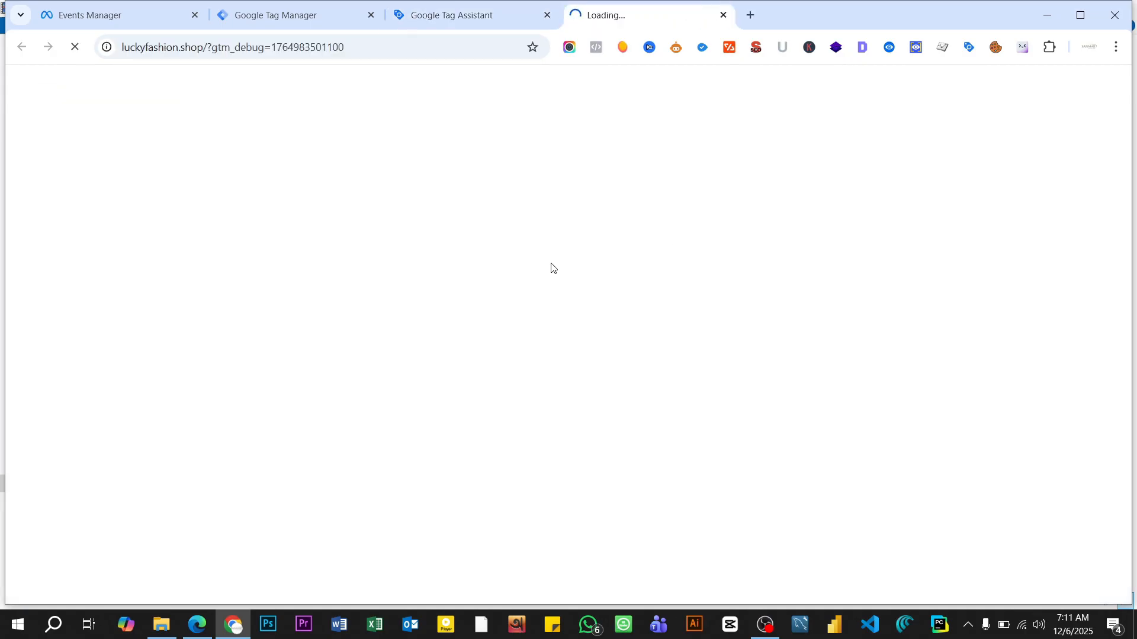
# - Open the Assorted Coffee product page from the store's home page
pyautogui.scroll(-15, 587, 257)
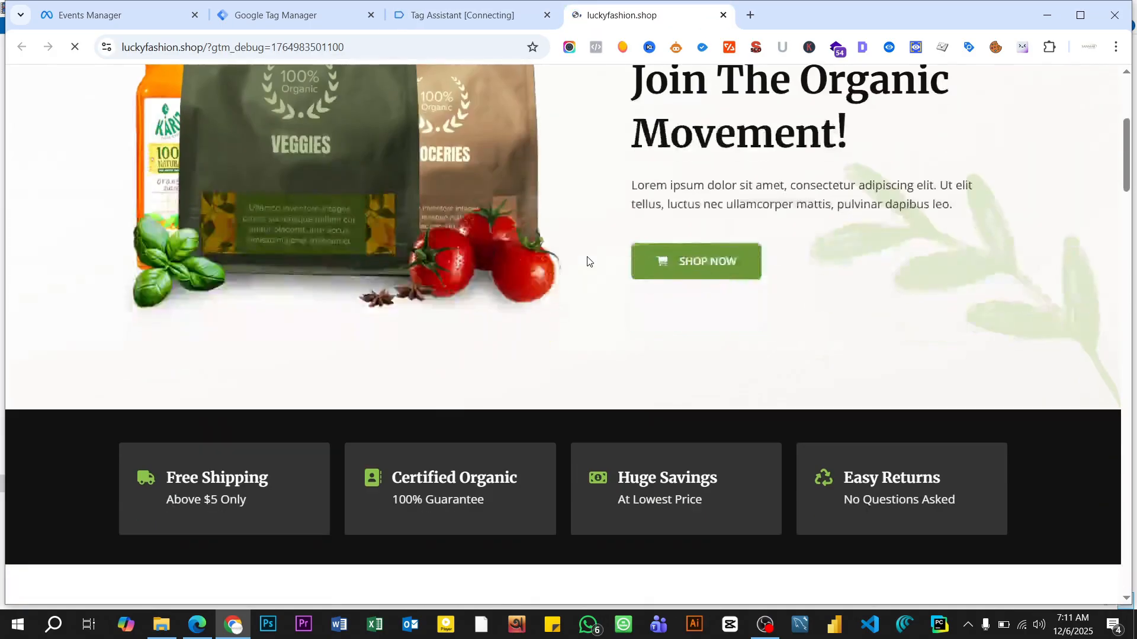
pyautogui.scroll(-5, 587, 257)
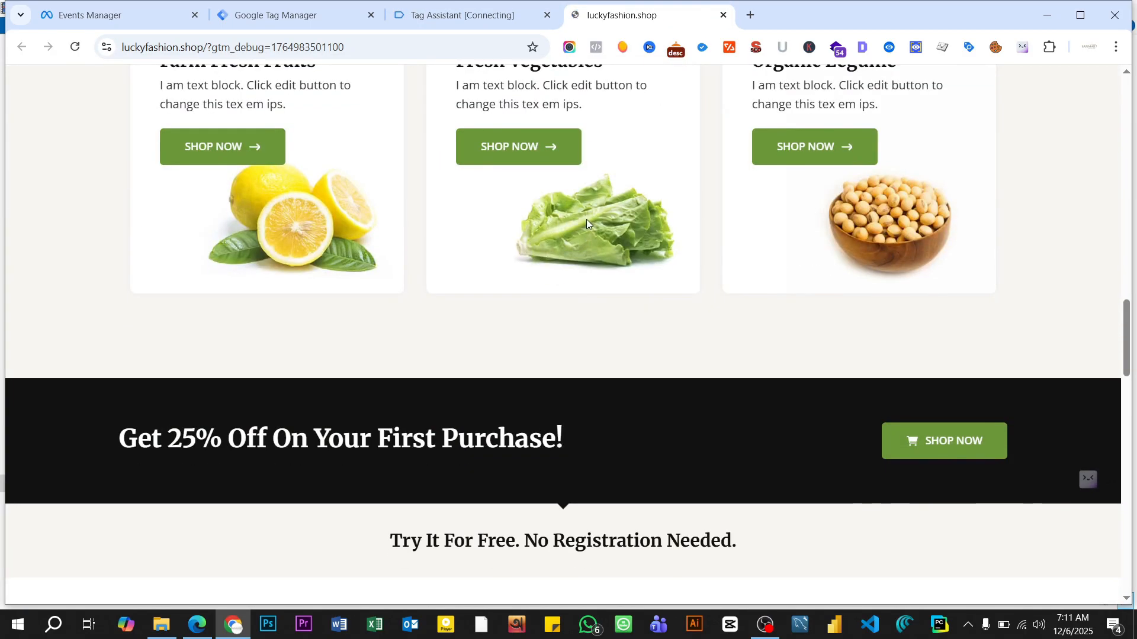
pyautogui.scroll(-5, 605, 291)
pyautogui.scroll(5, 605, 291)
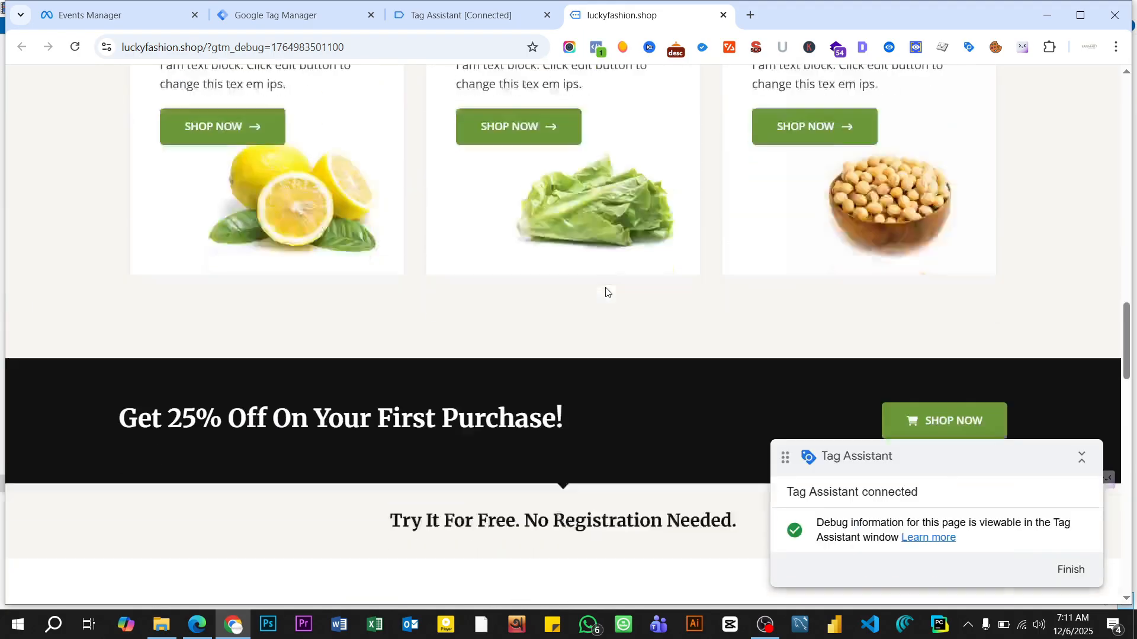
pyautogui.scroll(-11, 605, 291)
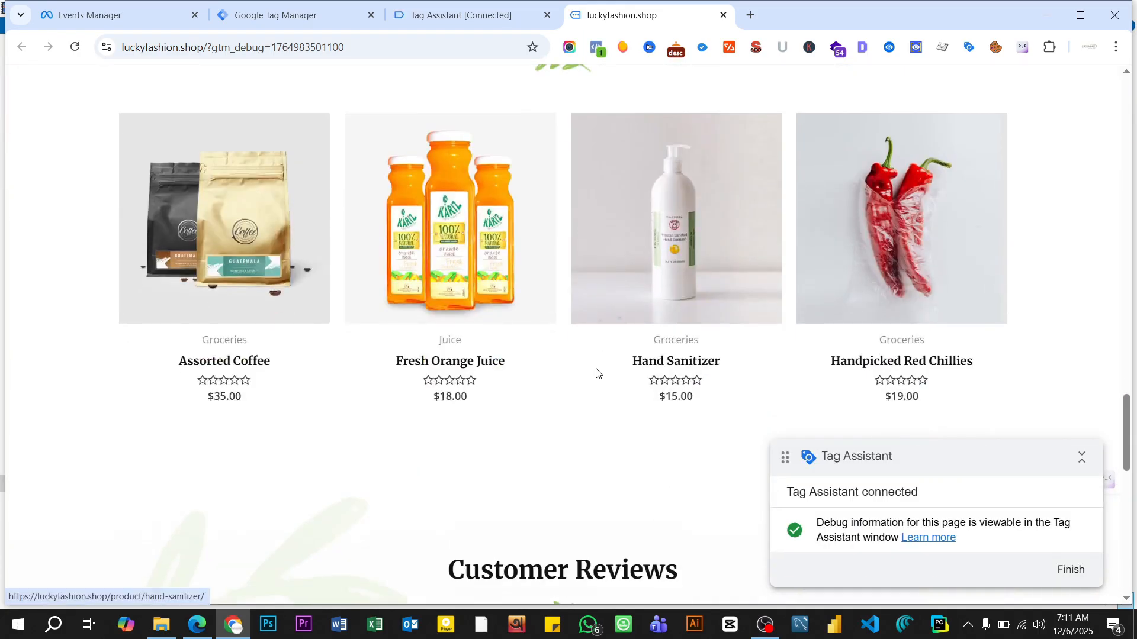
pyautogui.click(237, 359)
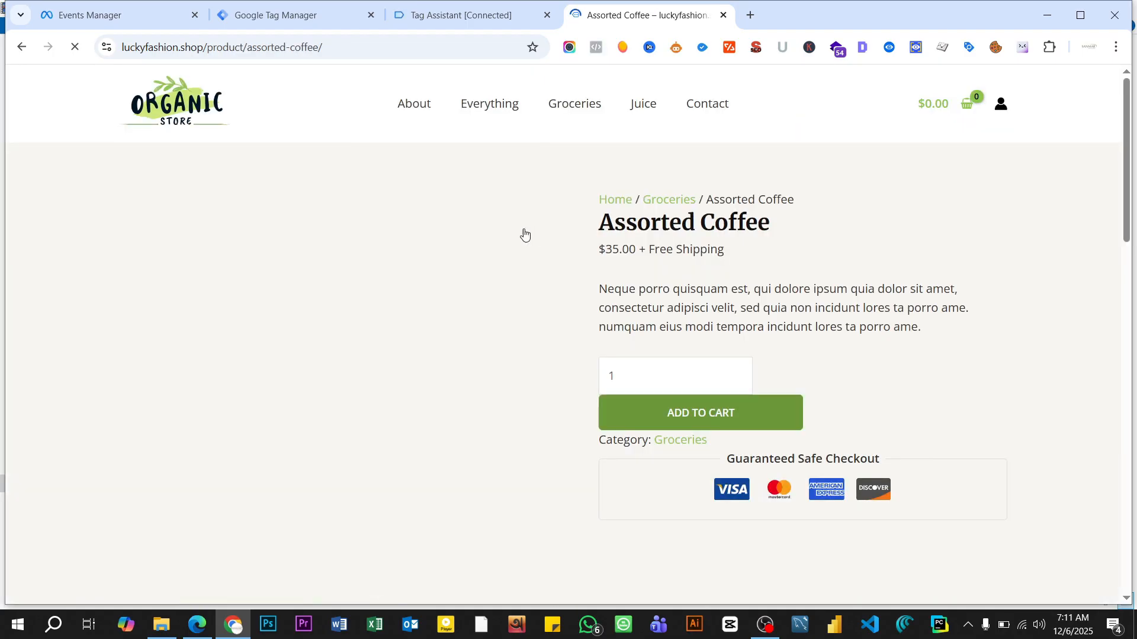
# - Inspect the ViewContent event's details in Meta Pixel Helper on the Assorted Coffee page
pyautogui.scroll(-7, 583, 231)
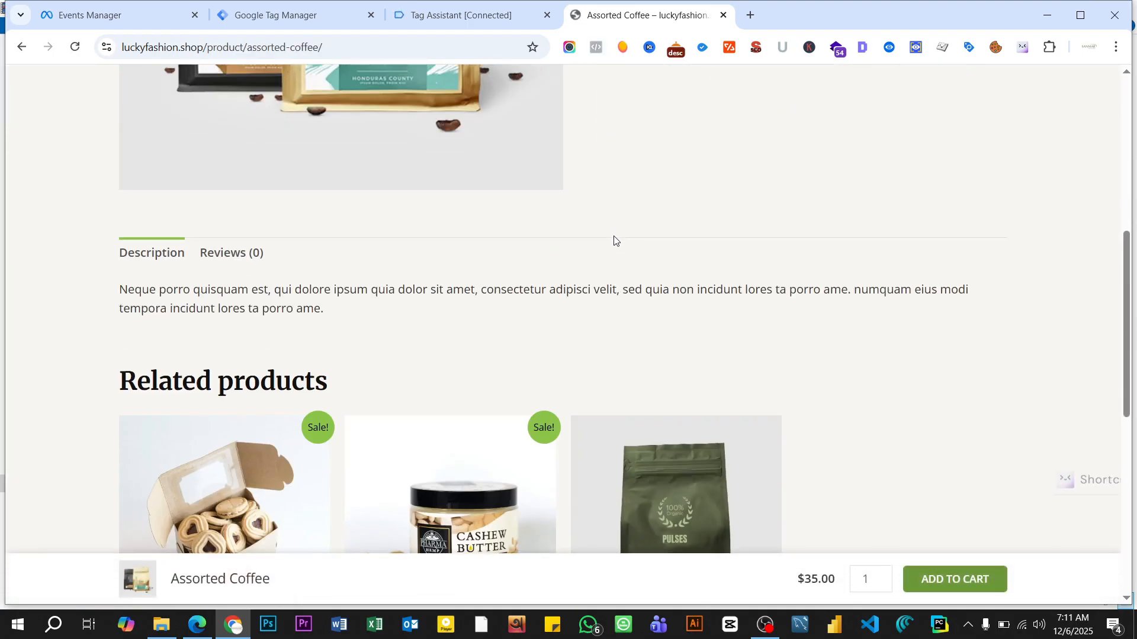
pyautogui.scroll(-3, 614, 240)
pyautogui.scroll(-2, 614, 240)
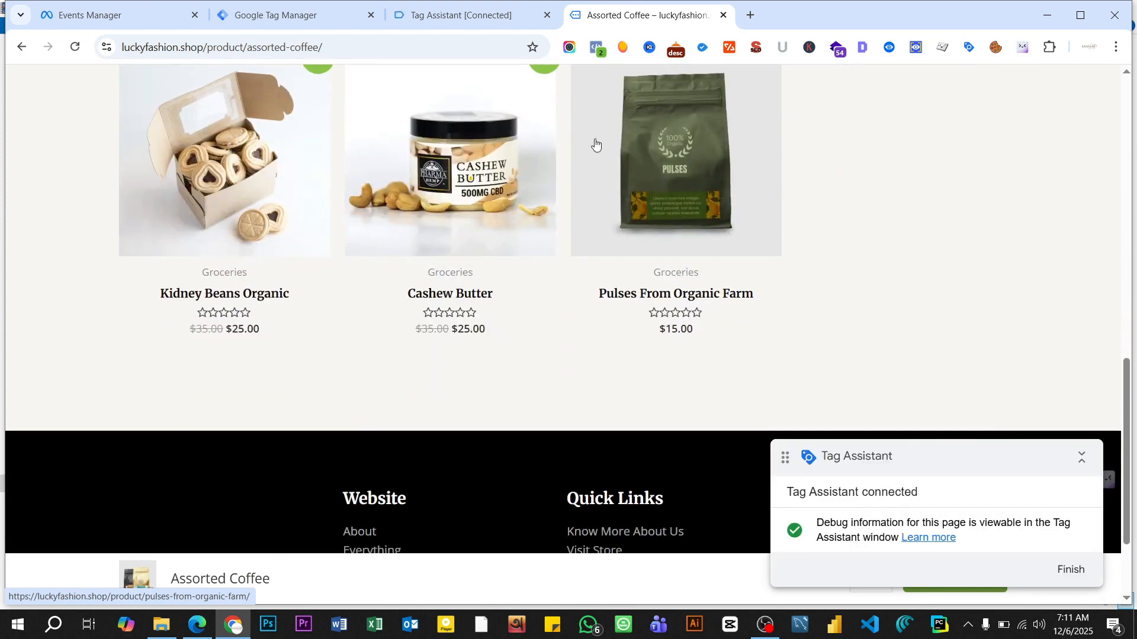
pyautogui.click(596, 49)
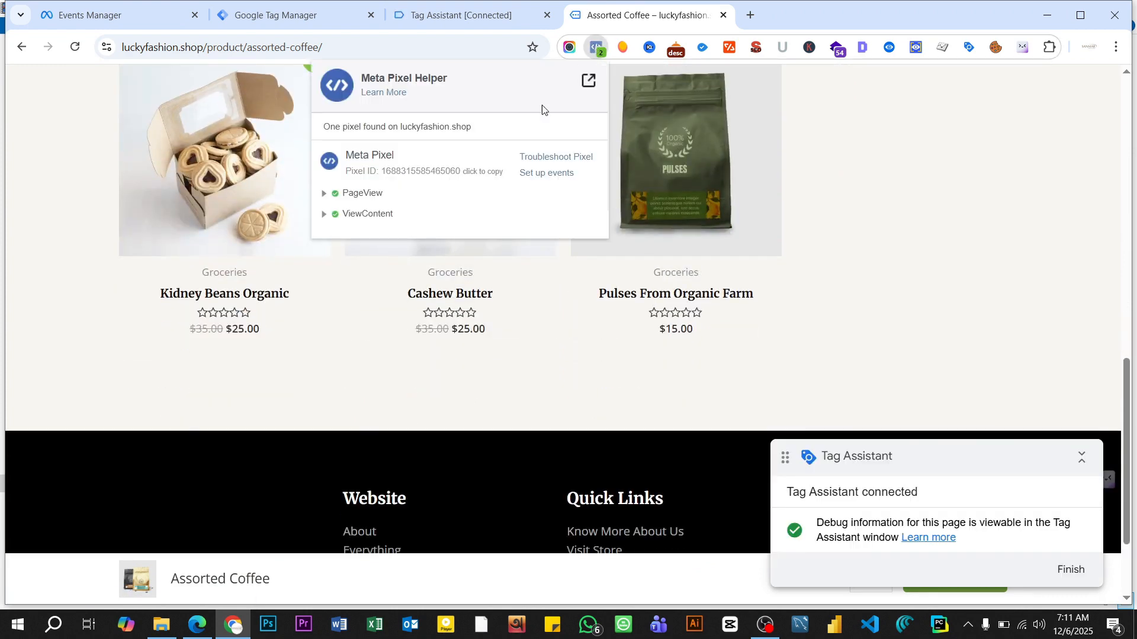
pyautogui.click(324, 220)
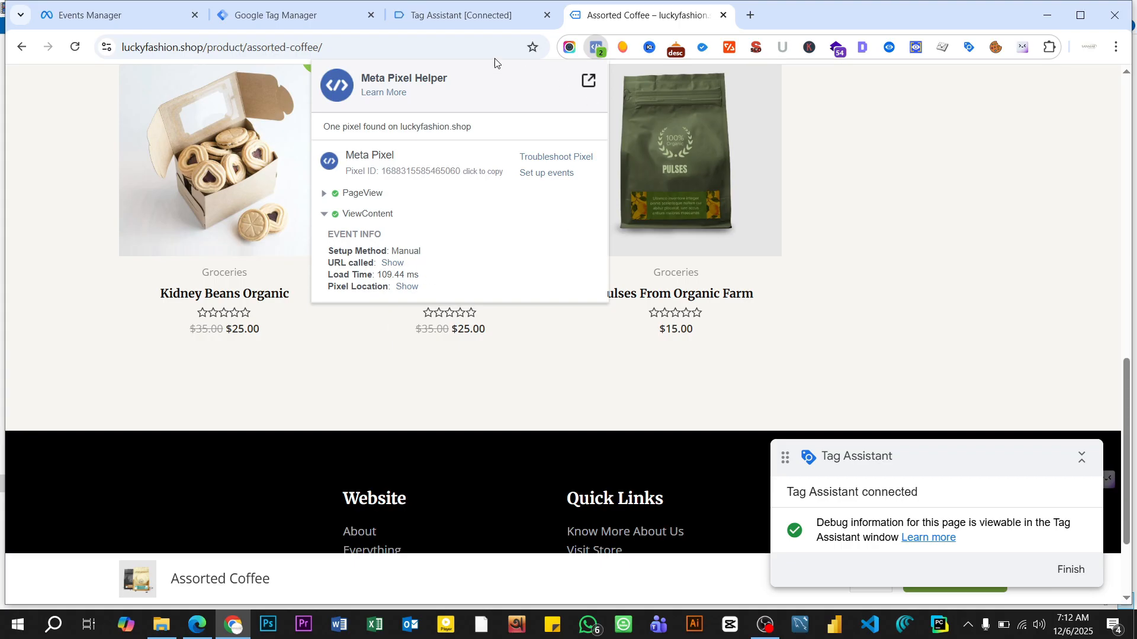
# - Switch to Tag Assistant and examine the fired tags and variables of the view_item event
pyautogui.click(443, 16)
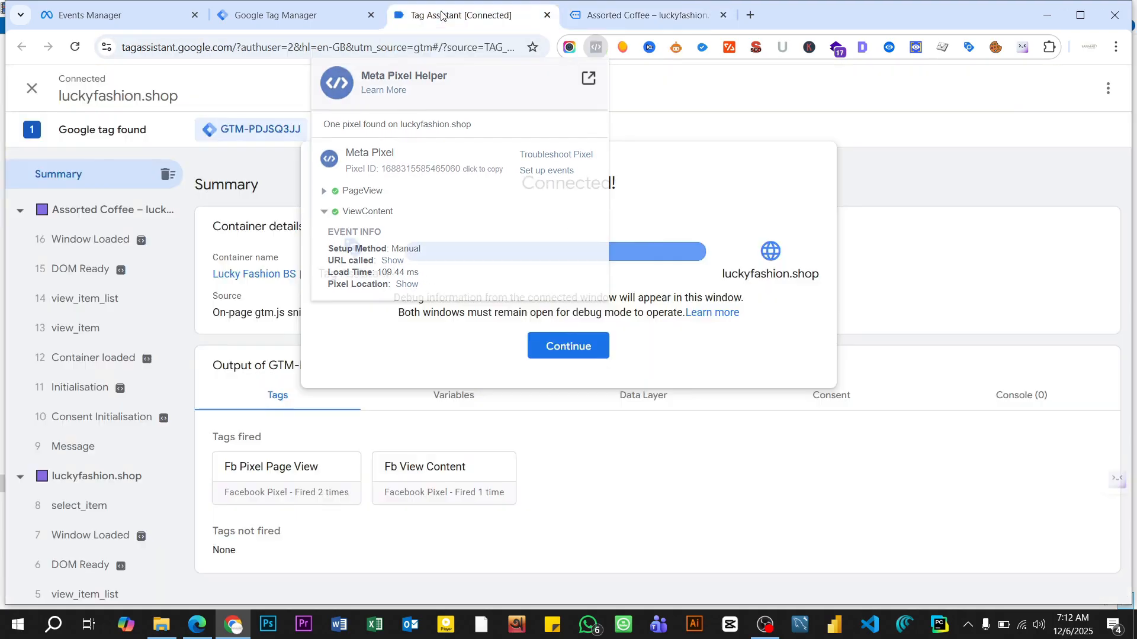
pyautogui.click(563, 348)
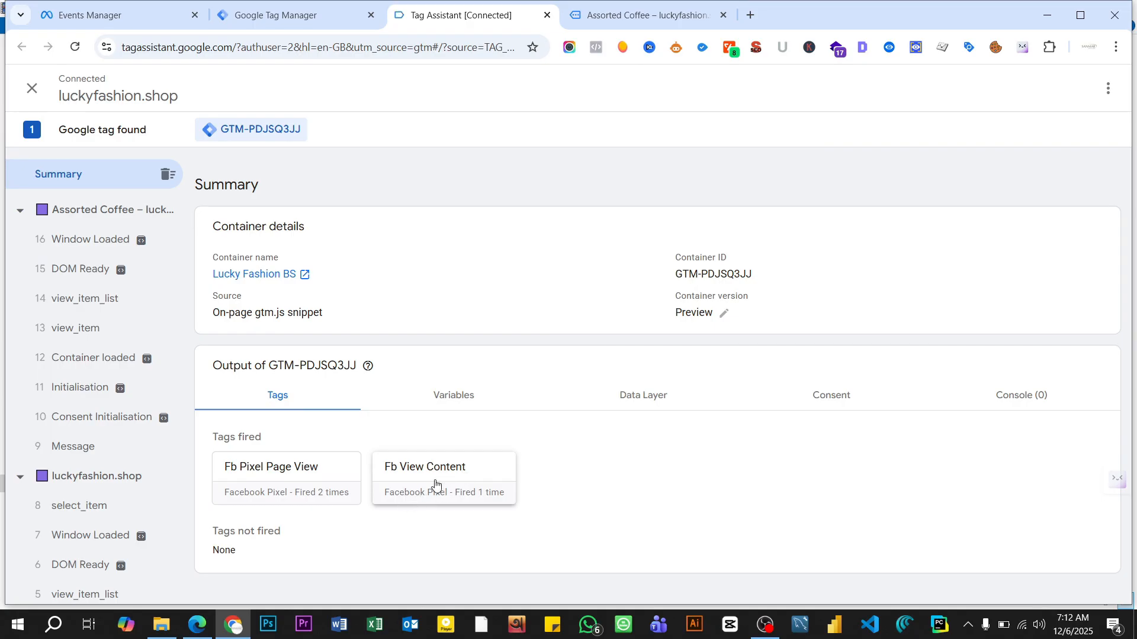
pyautogui.click(82, 335)
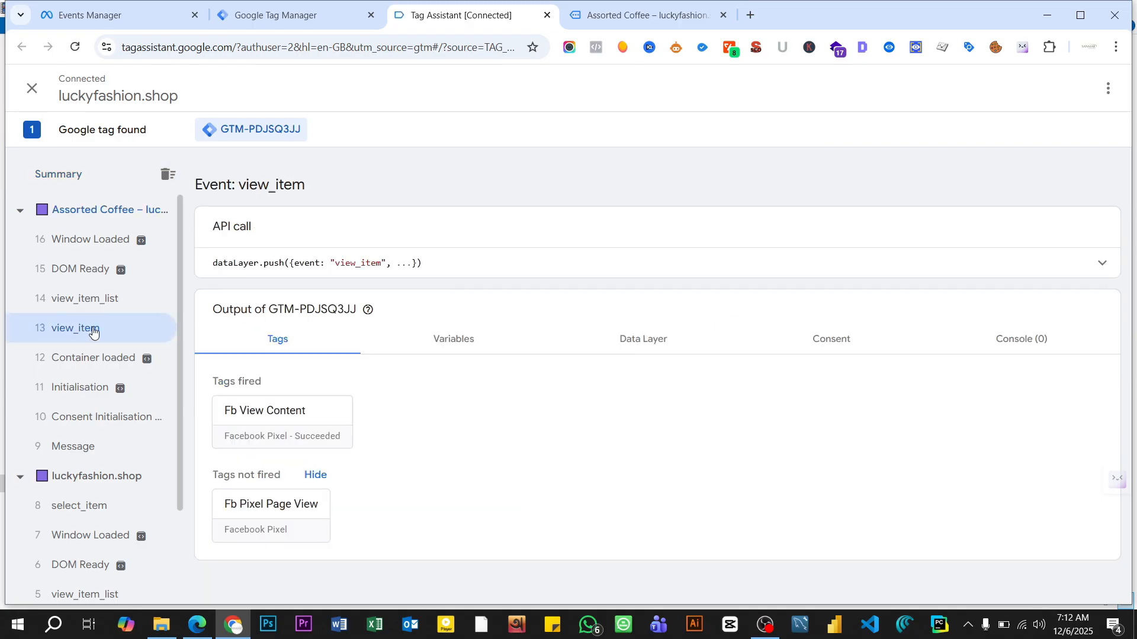
pyautogui.click(466, 349)
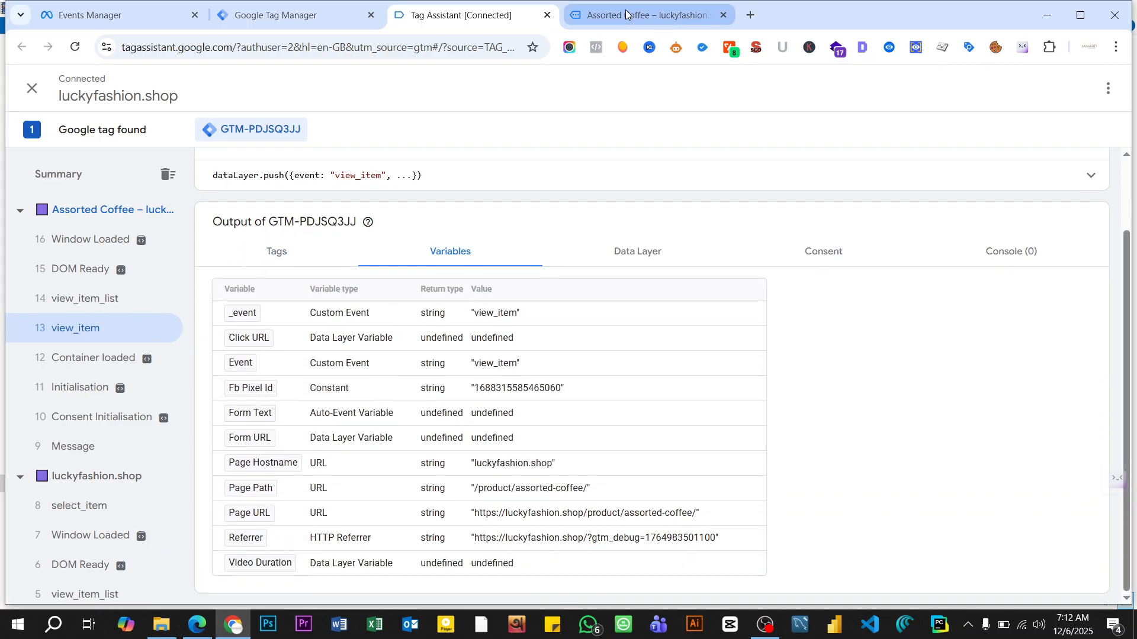
# - Return to the Assorted Coffee page and recheck the ViewContent event in Meta Pixel Helper
pyautogui.click(626, 14)
pyautogui.scroll(4, 628, 255)
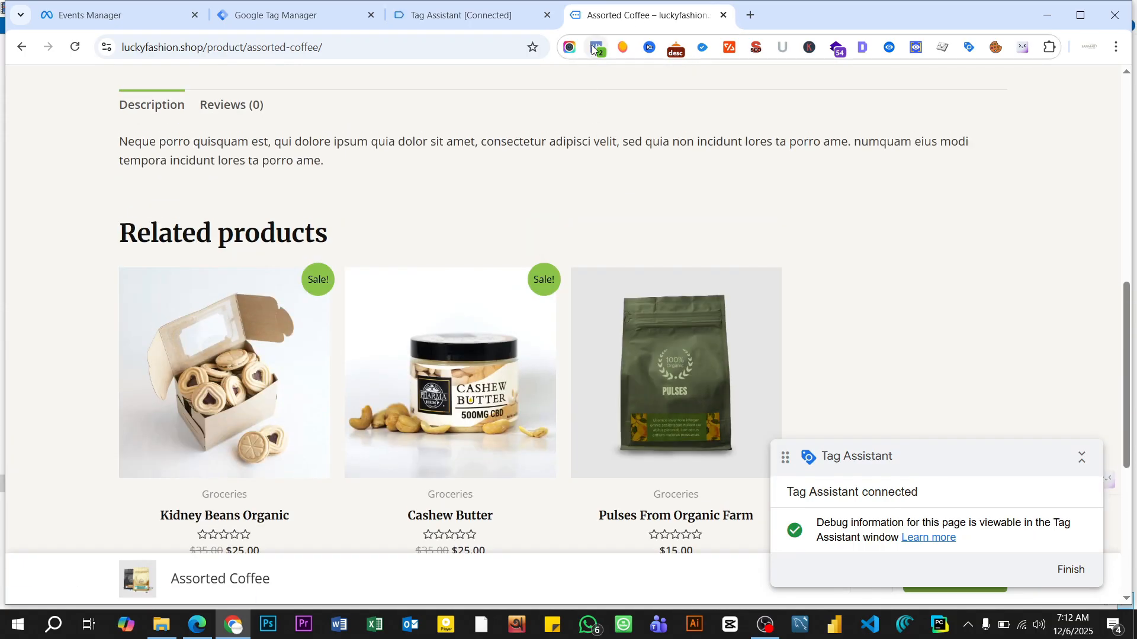
pyautogui.click(593, 48)
pyautogui.click(368, 214)
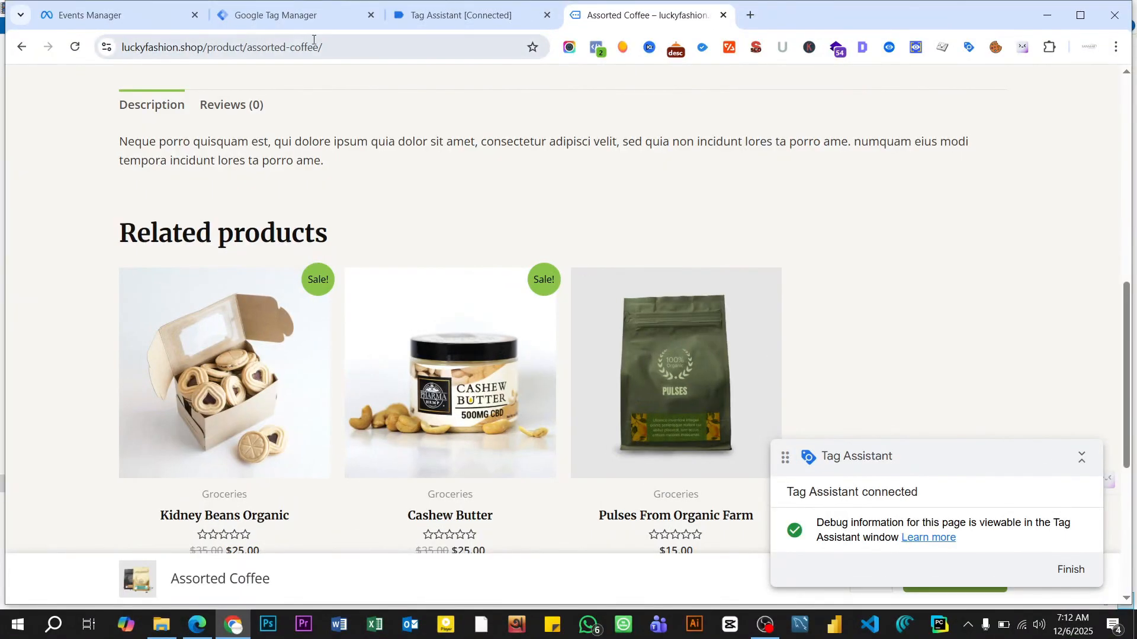
# - Switch to the Facebook browser-side tracking steps PDF in Microsoft Edge to consult the View Content parameters table
pyautogui.click(290, 14)
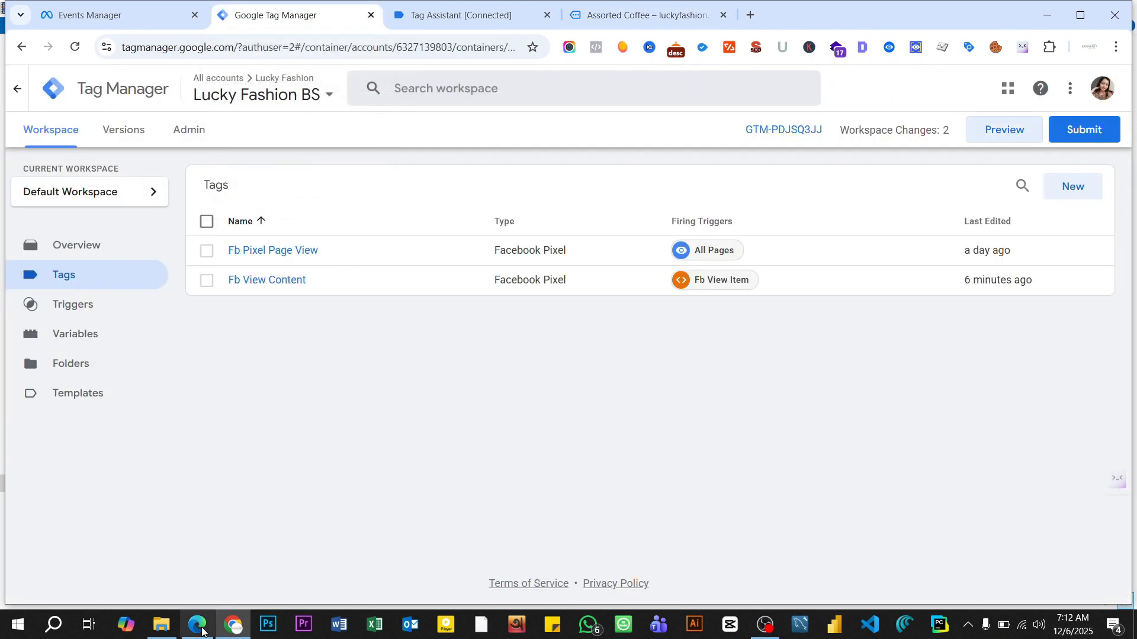
pyautogui.moveTo(197, 634)
pyautogui.click(188, 561)
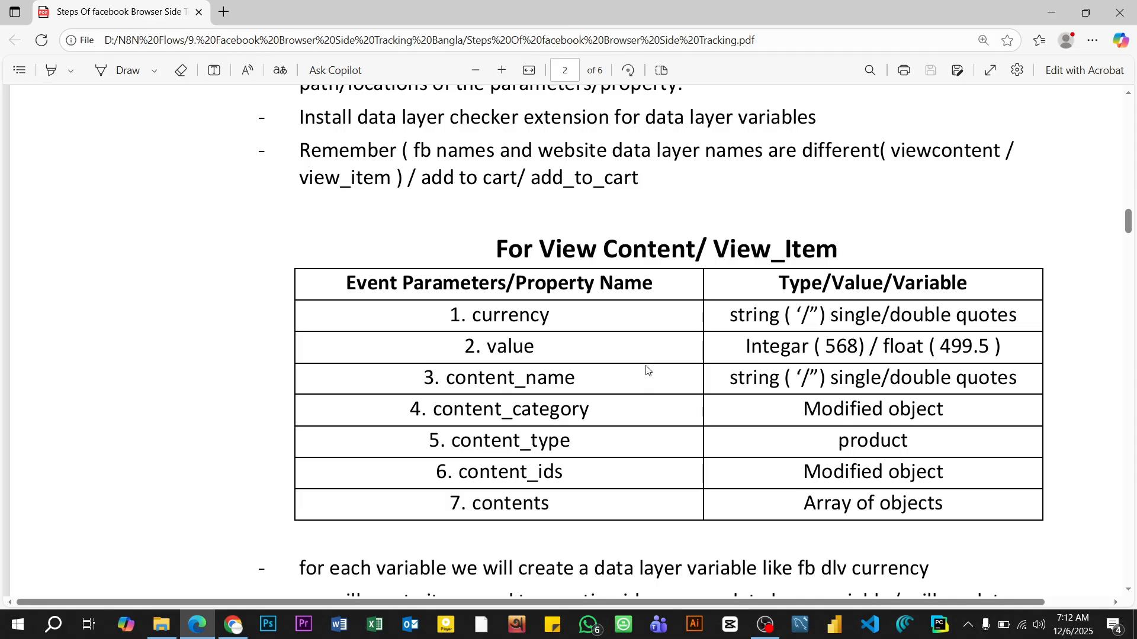
# - Switch to Google Tag Manager and open the Fb View Content tag's Object Properties for editing
pyautogui.hotkey('alt', 'Tab')
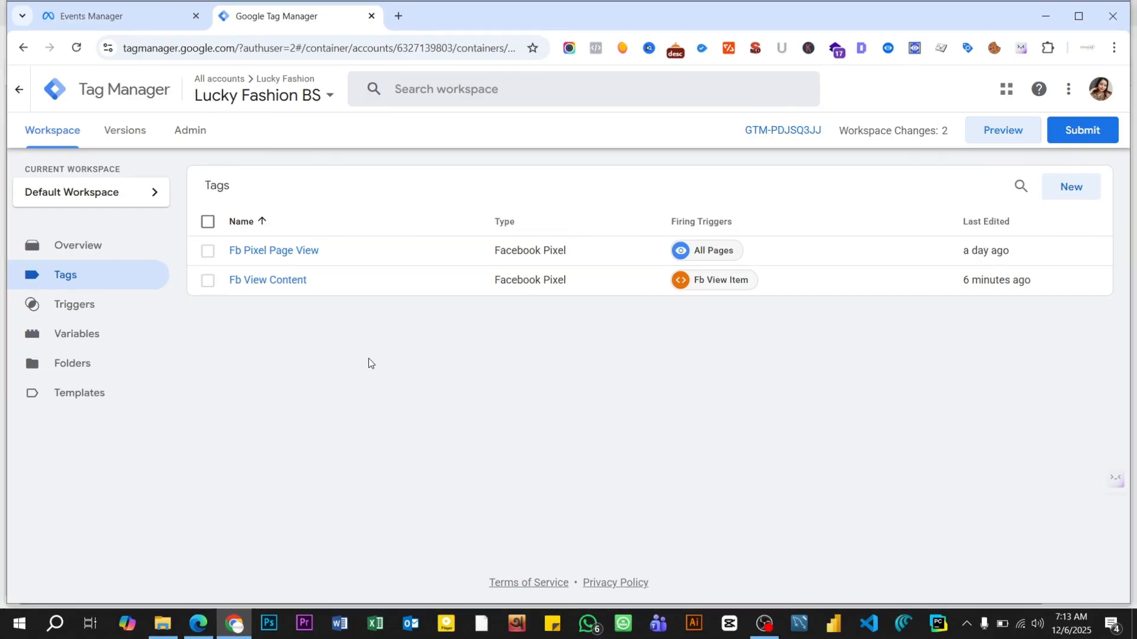
pyautogui.click(272, 282)
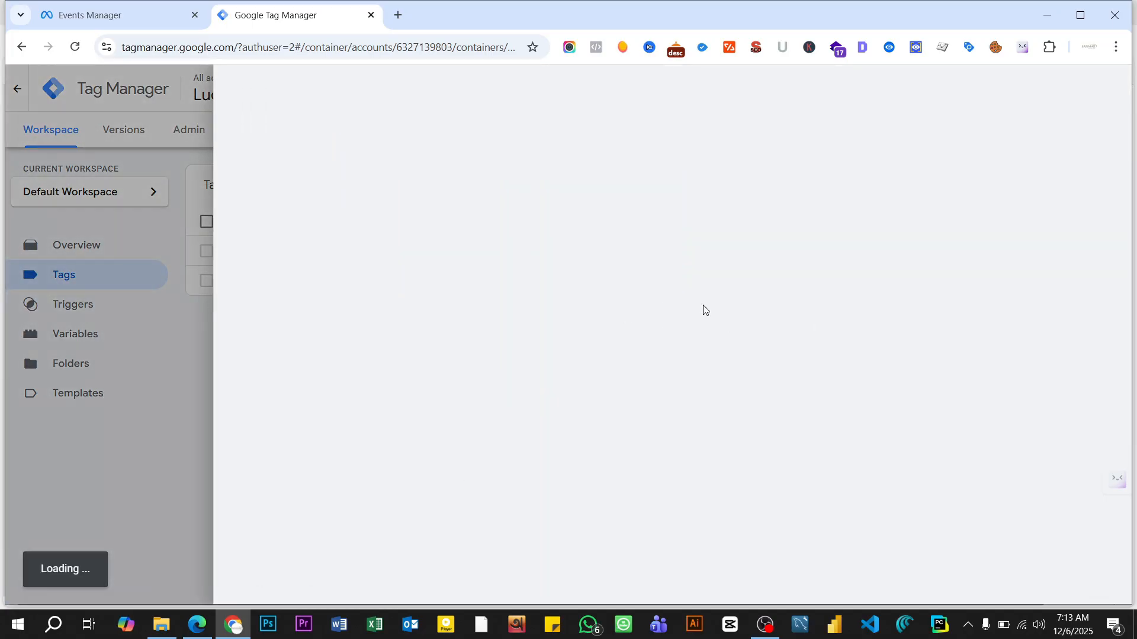
pyautogui.scroll(-3, 704, 312)
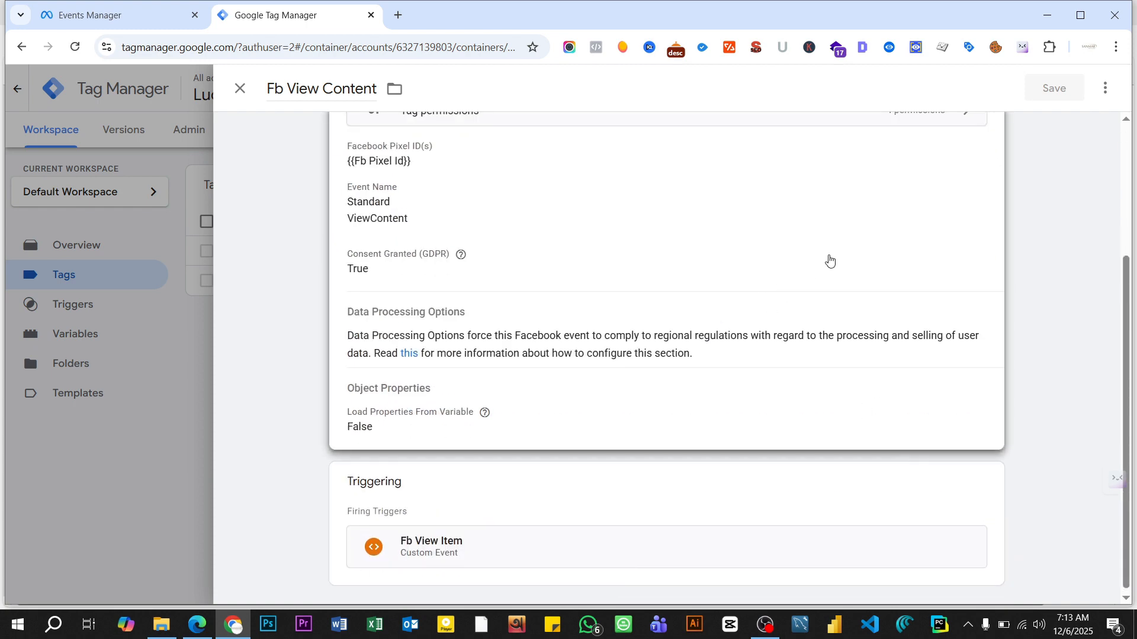
pyautogui.click(827, 259)
pyautogui.scroll(-3, 616, 342)
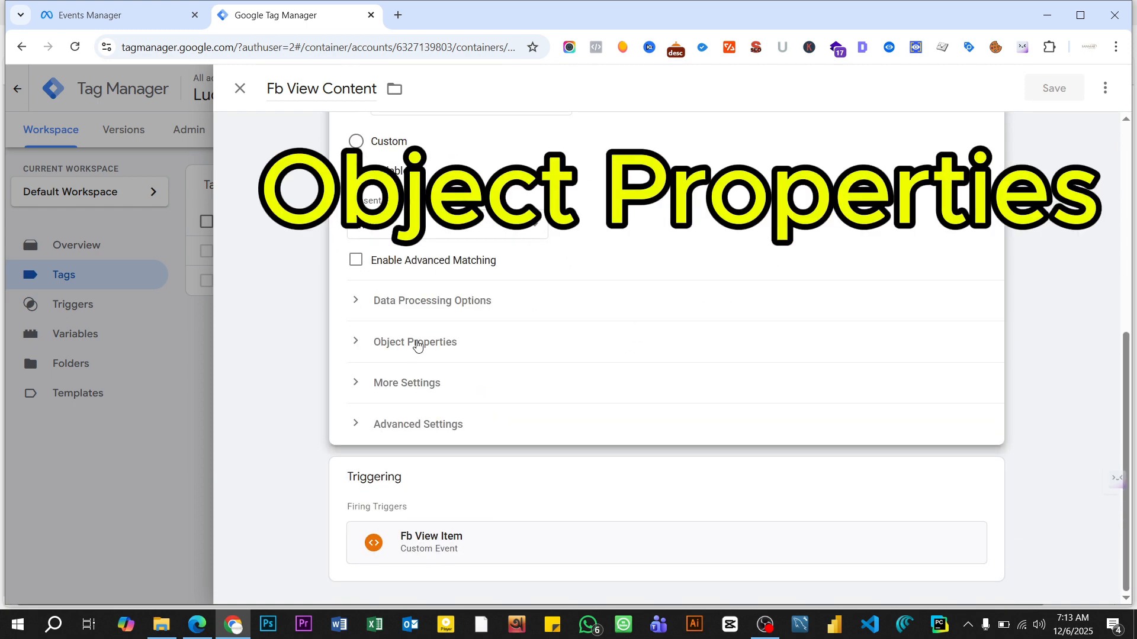
pyautogui.click(418, 344)
pyautogui.scroll(-2, 457, 361)
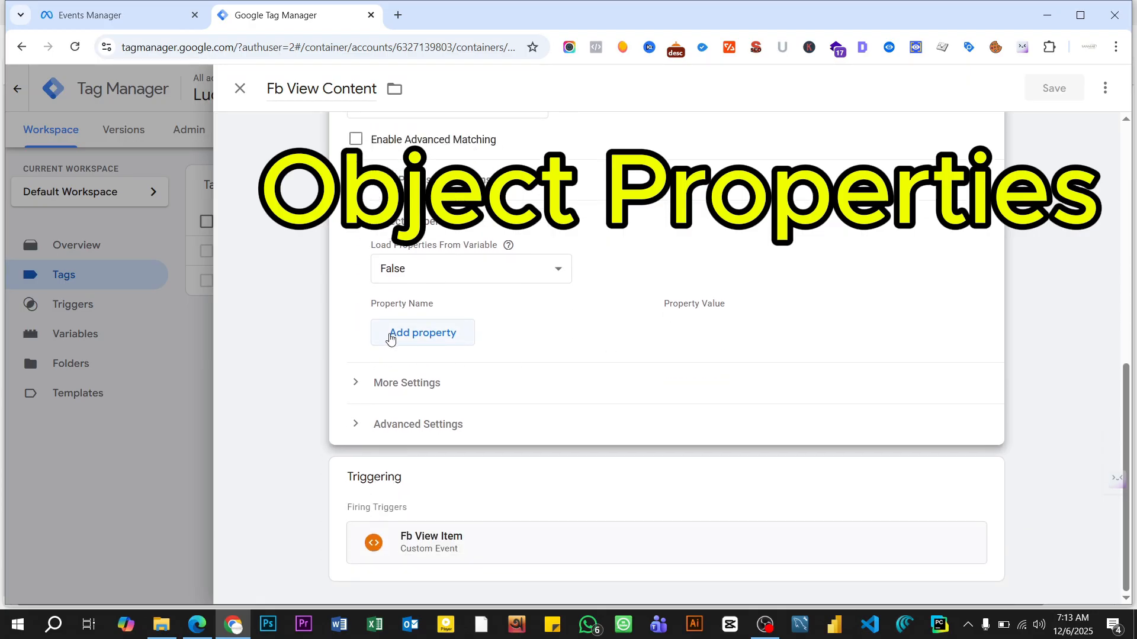
# - Copy currency from the PDF's View Content parameters table and add it as the tag's first object property name
pyautogui.click(196, 625)
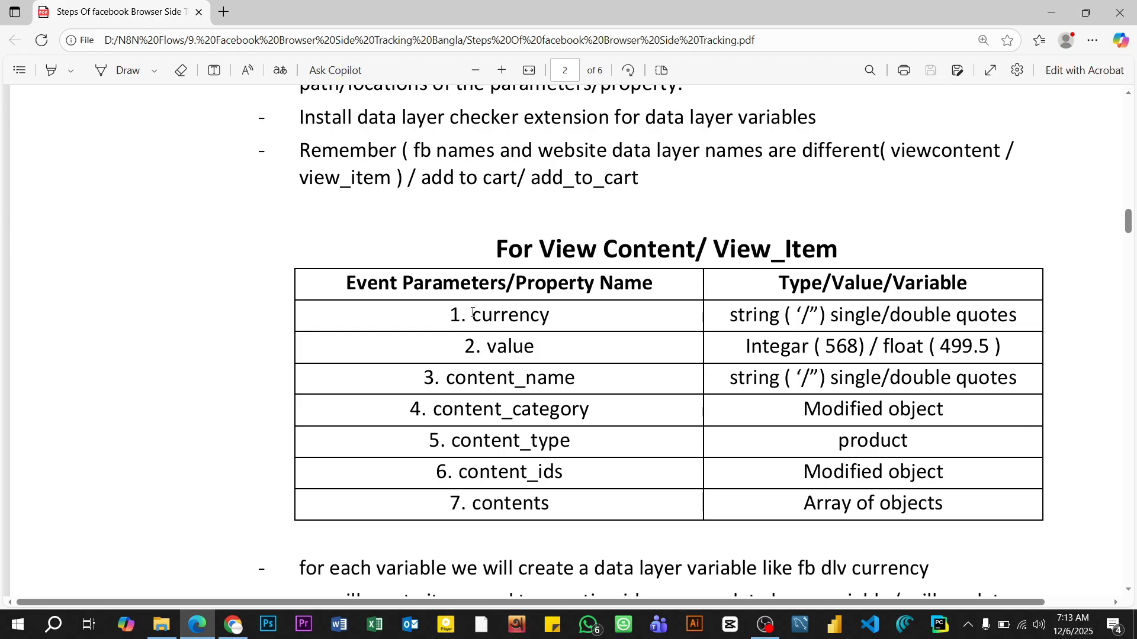
pyautogui.moveTo(472, 314); pyautogui.dragTo(560, 315)
pyautogui.rightClick(535, 319)
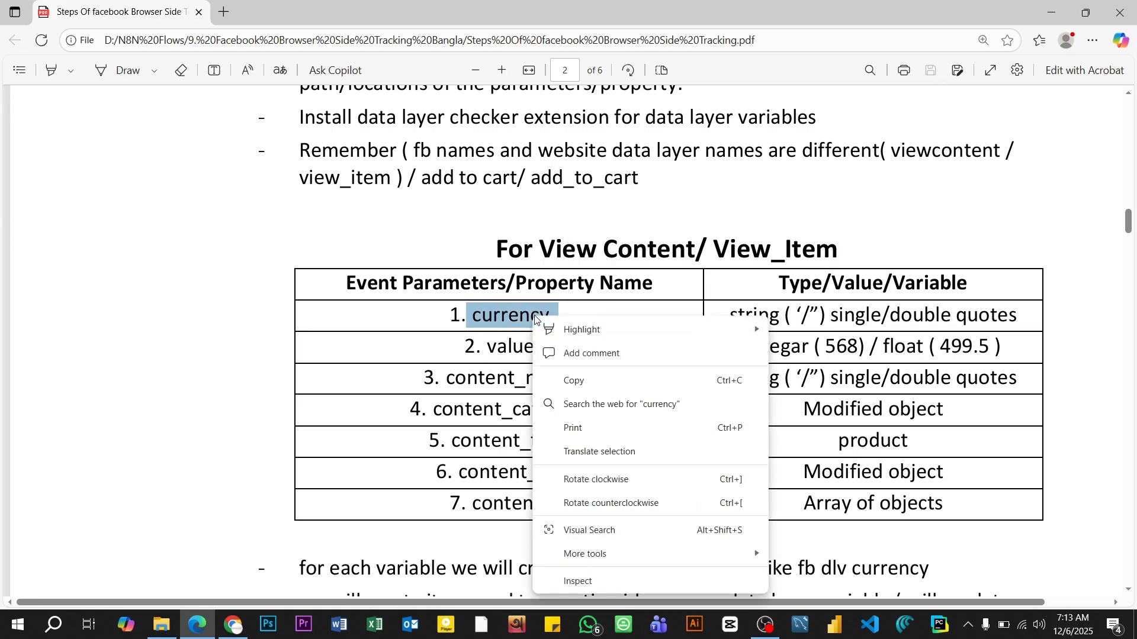
pyautogui.click(574, 381)
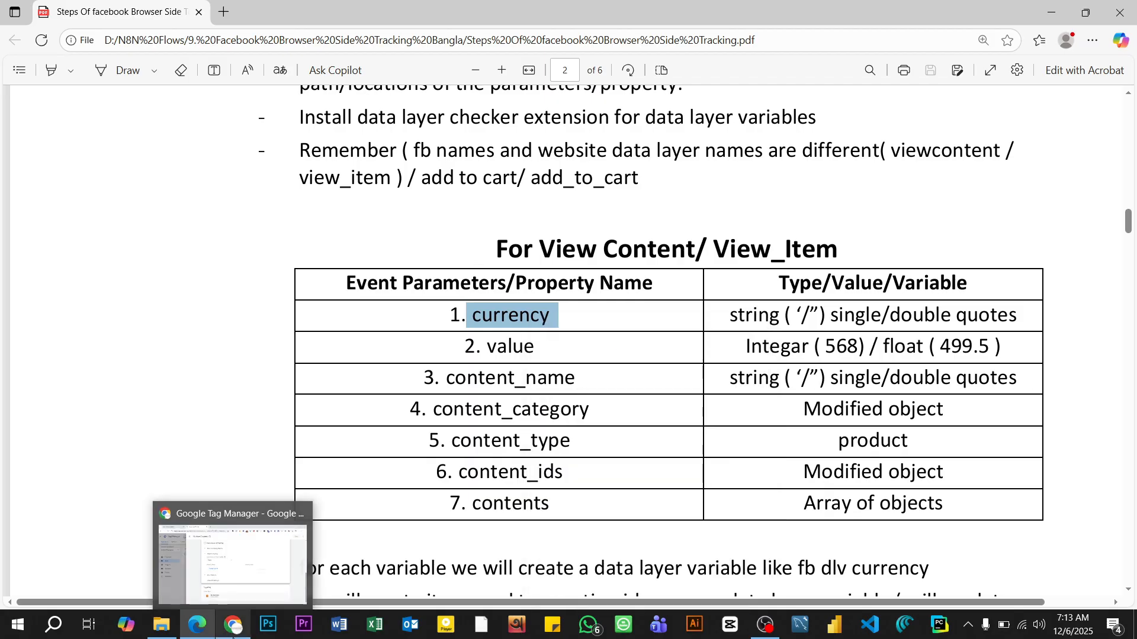
pyautogui.click(233, 633)
pyautogui.click(418, 336)
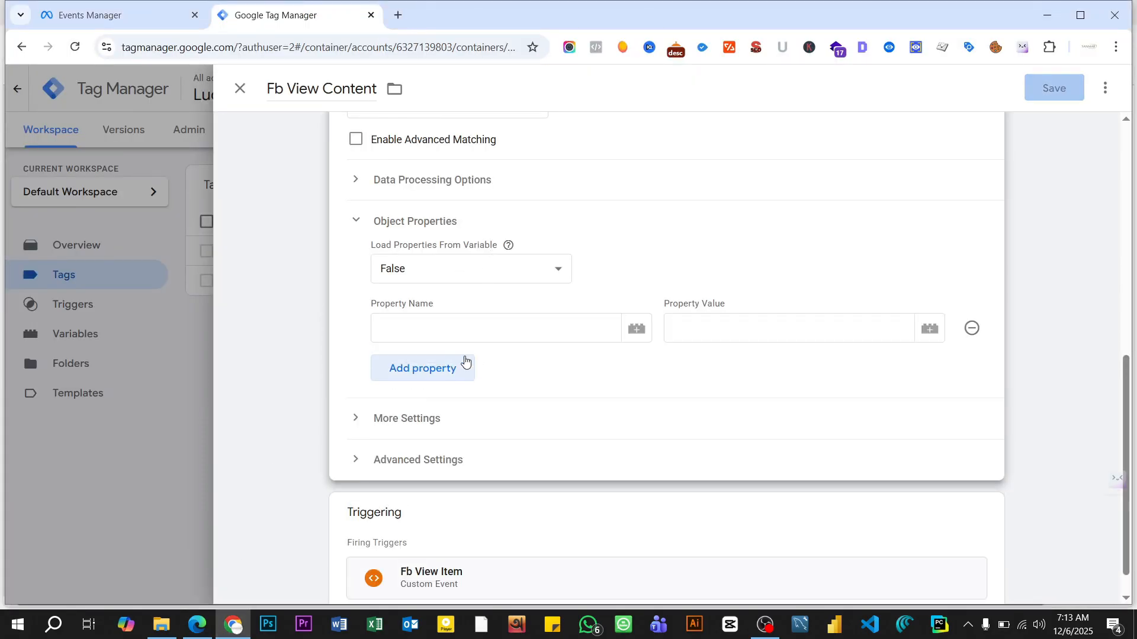
pyautogui.click(444, 332)
pyautogui.hotkey('ctrl', 'v')
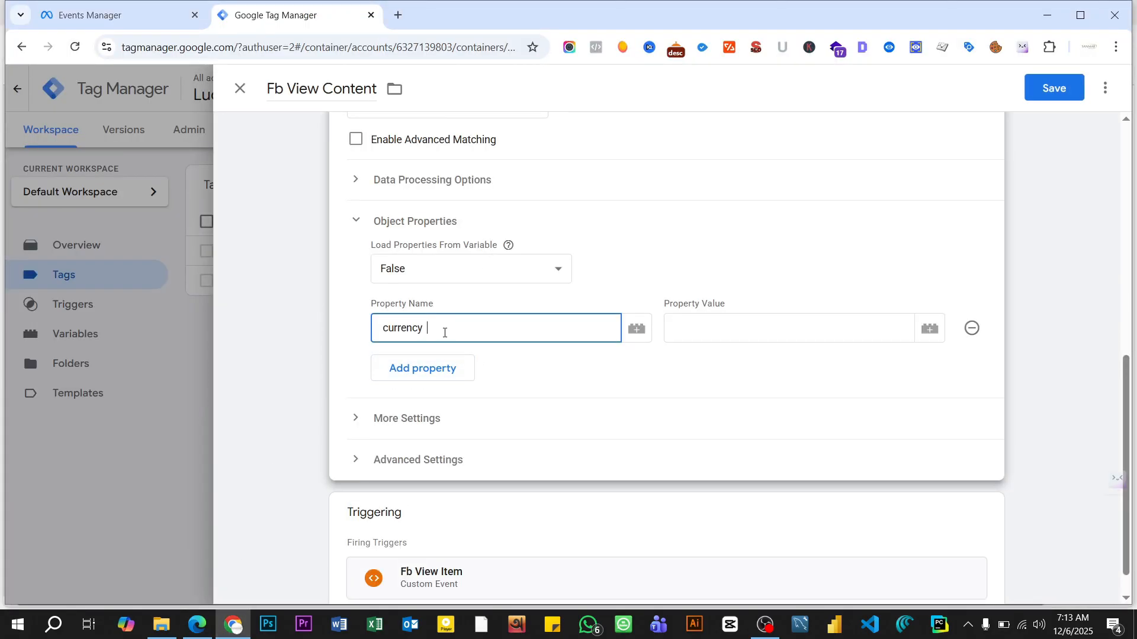
# - Add six more empty property rows beneath currency in the tag's Object Properties
pyautogui.click(430, 374)
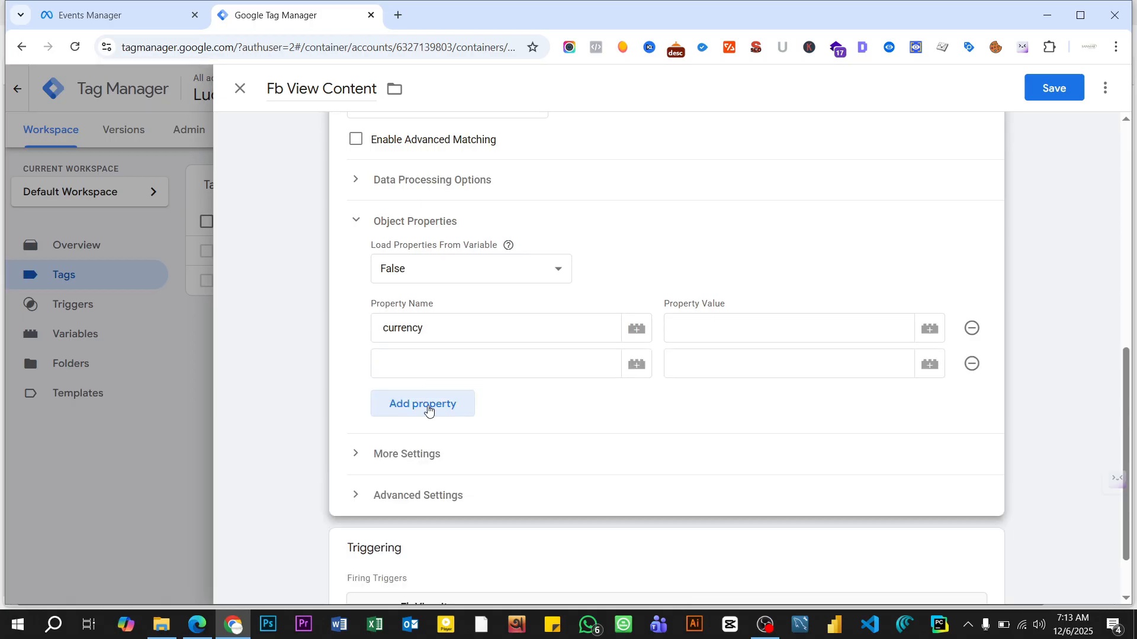
pyautogui.click(429, 409)
pyautogui.click(419, 438)
pyautogui.scroll(-2, 423, 421)
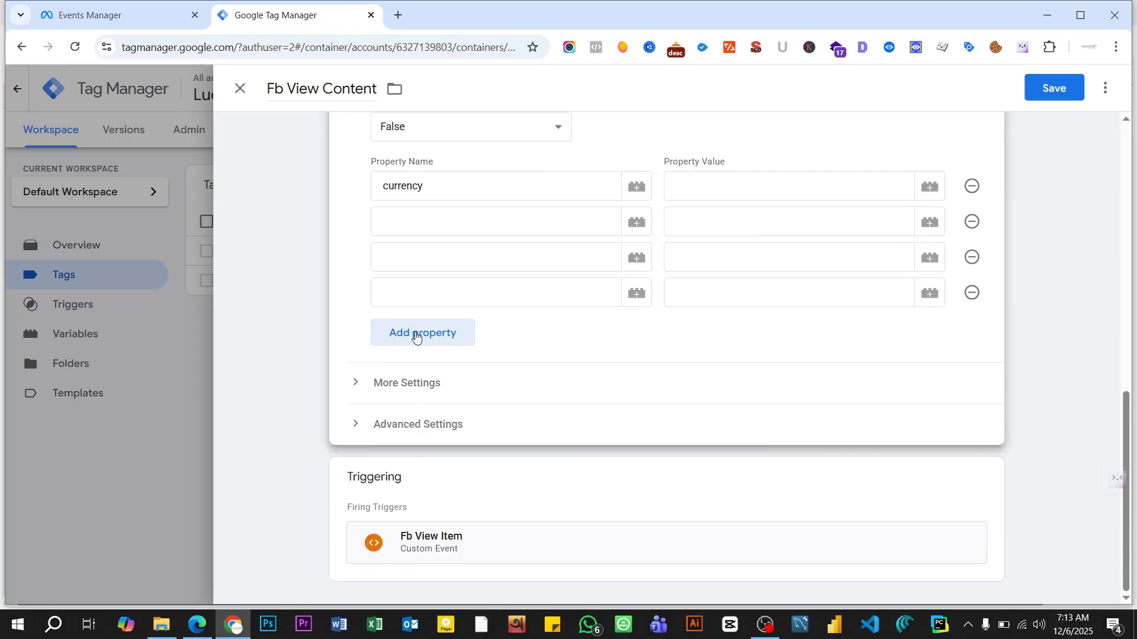
pyautogui.click(415, 333)
pyautogui.click(417, 372)
pyautogui.click(417, 407)
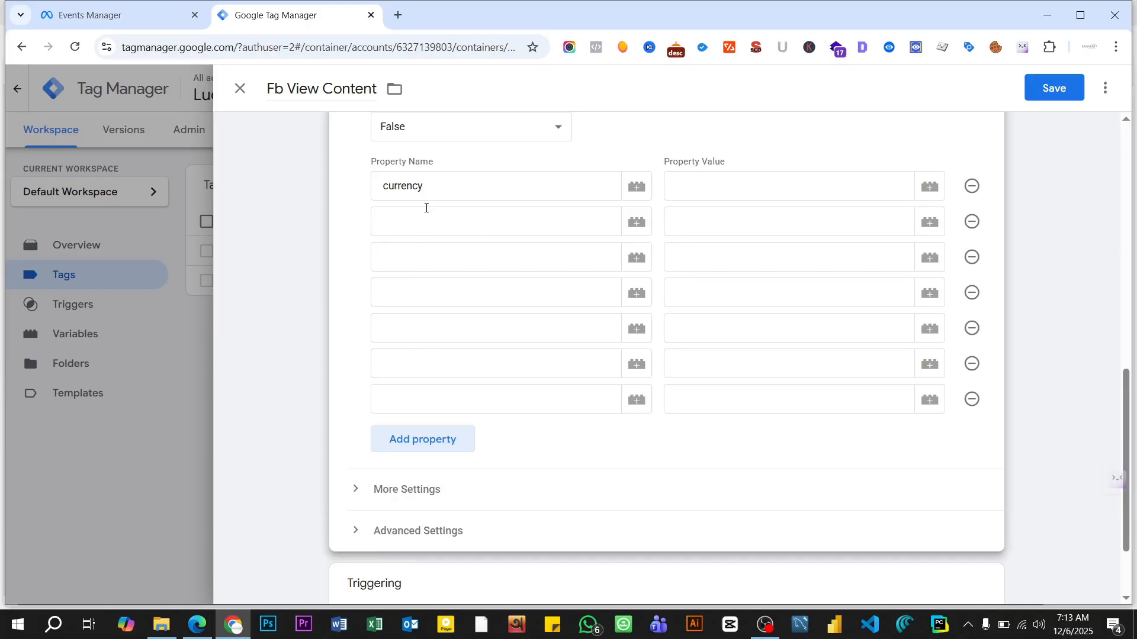
# - Copy value from the PDF's parameters table in Edge and paste it as the second property name in Tag Manager
pyautogui.click(407, 216)
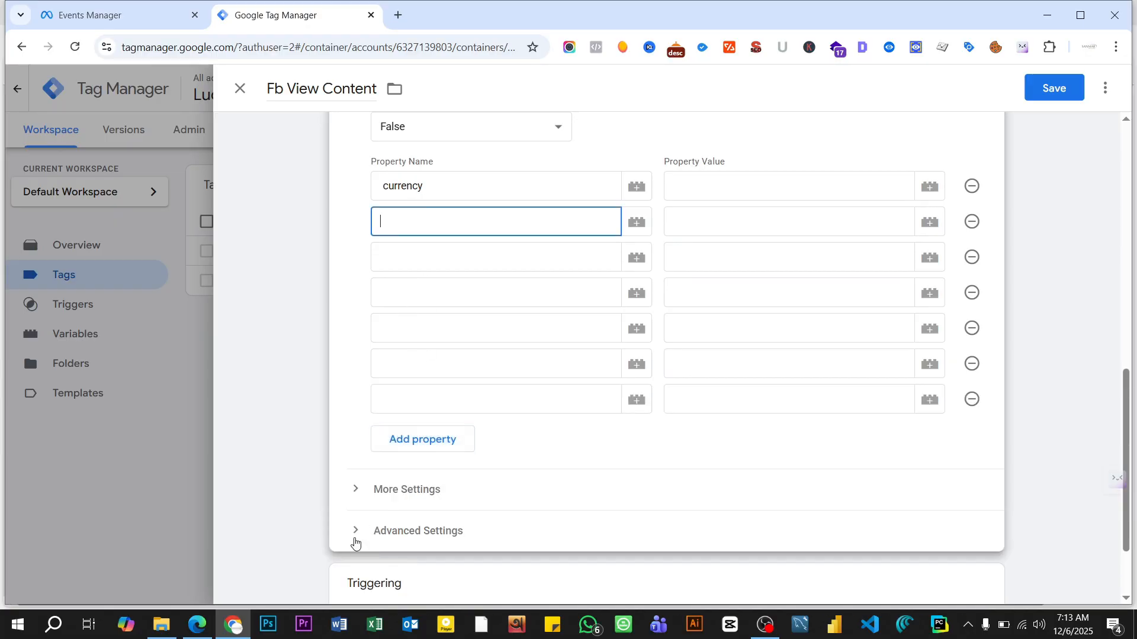
pyautogui.click(199, 624)
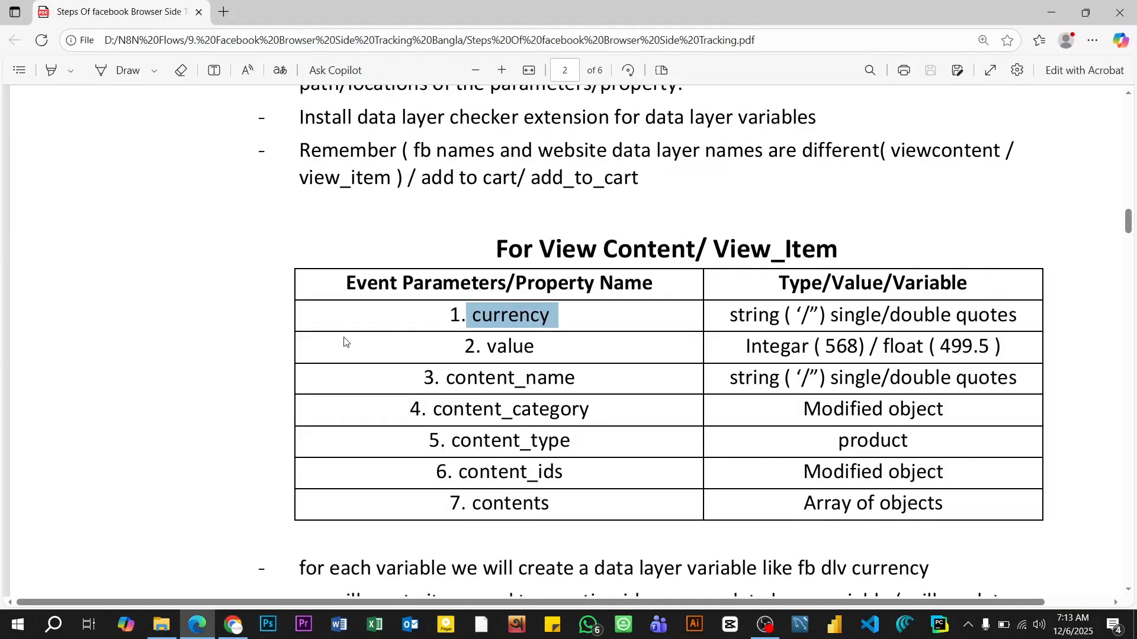
pyautogui.doubleClick(491, 349)
pyautogui.rightClick(512, 351)
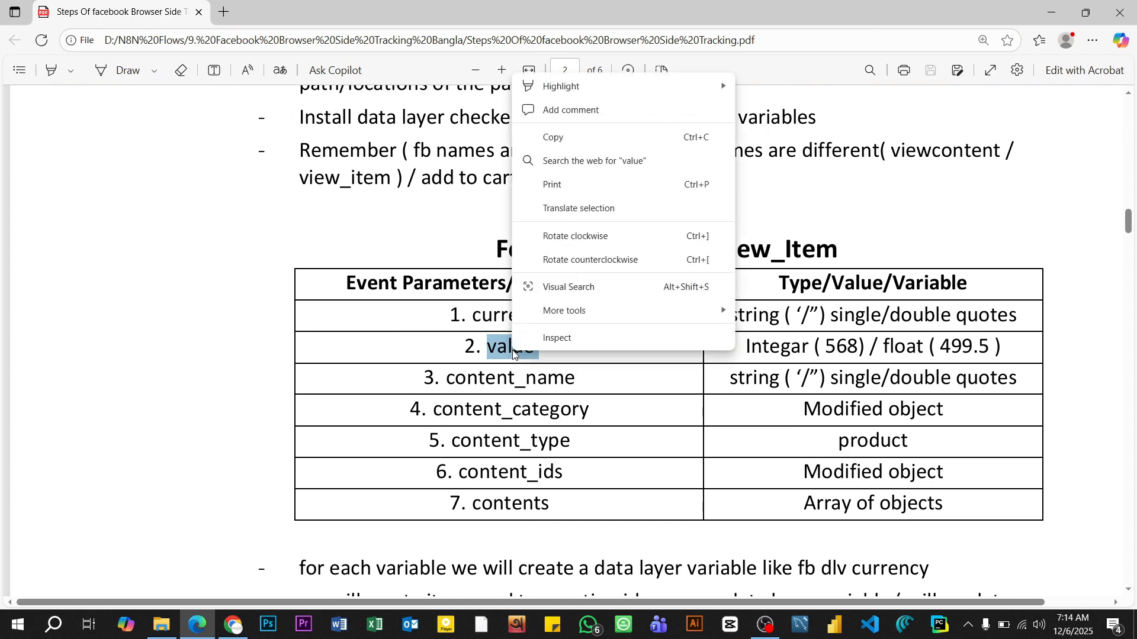
pyautogui.click(554, 137)
pyautogui.moveTo(234, 625)
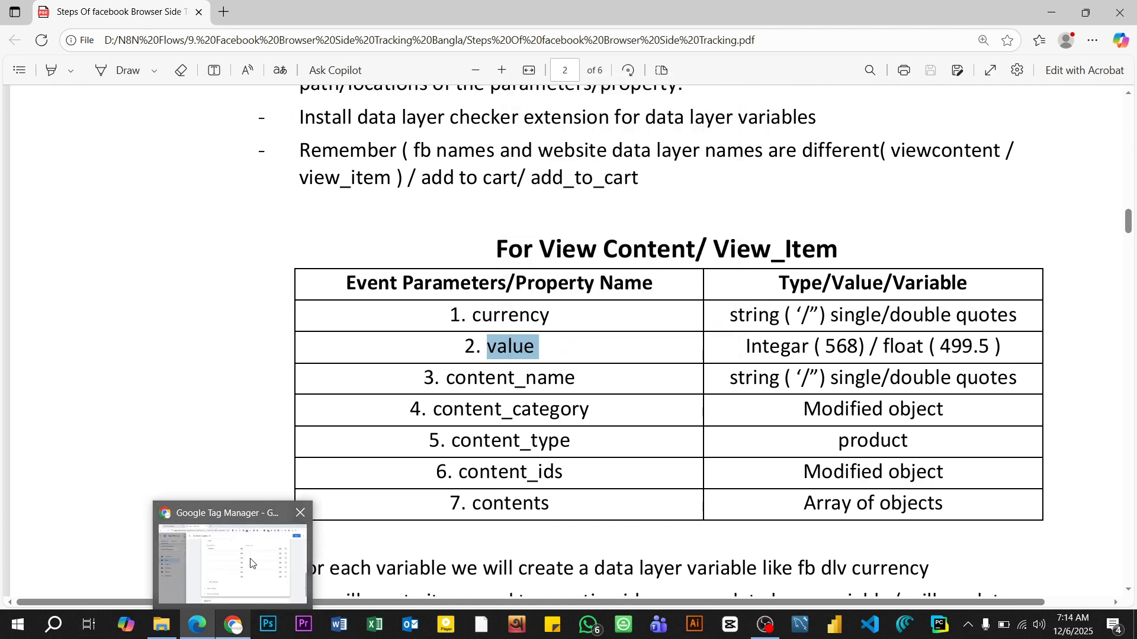
pyautogui.click(250, 563)
pyautogui.hotkey('ctrl', 'v')
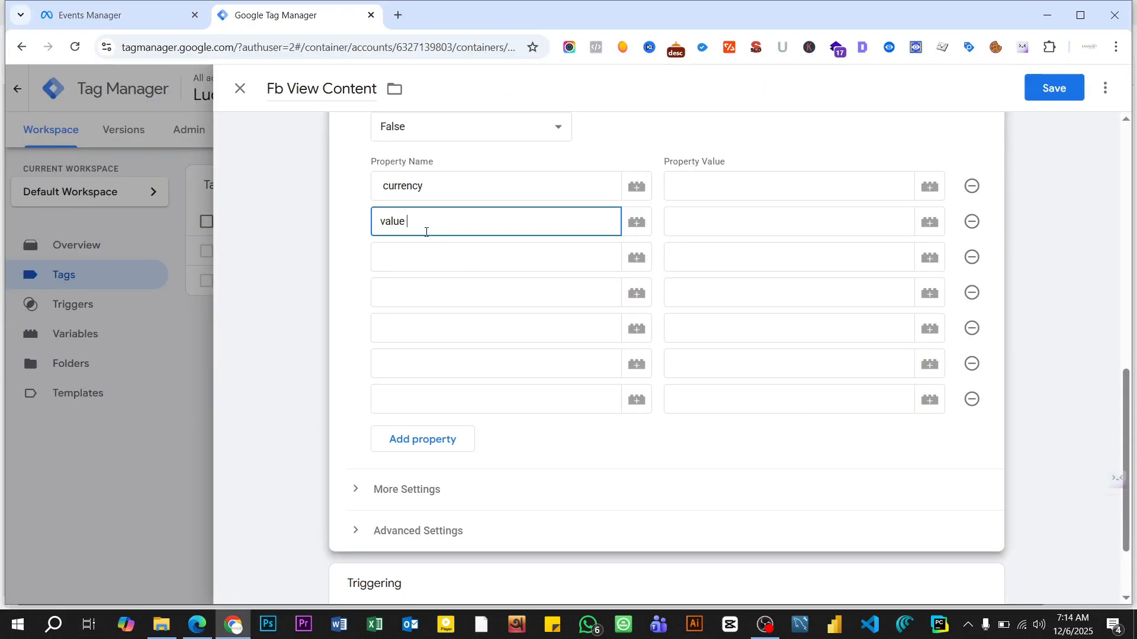
# - Copy content_name from the PDF's parameters table in Edge and paste it as the third property name in Tag Manager
pyautogui.moveTo(209, 619)
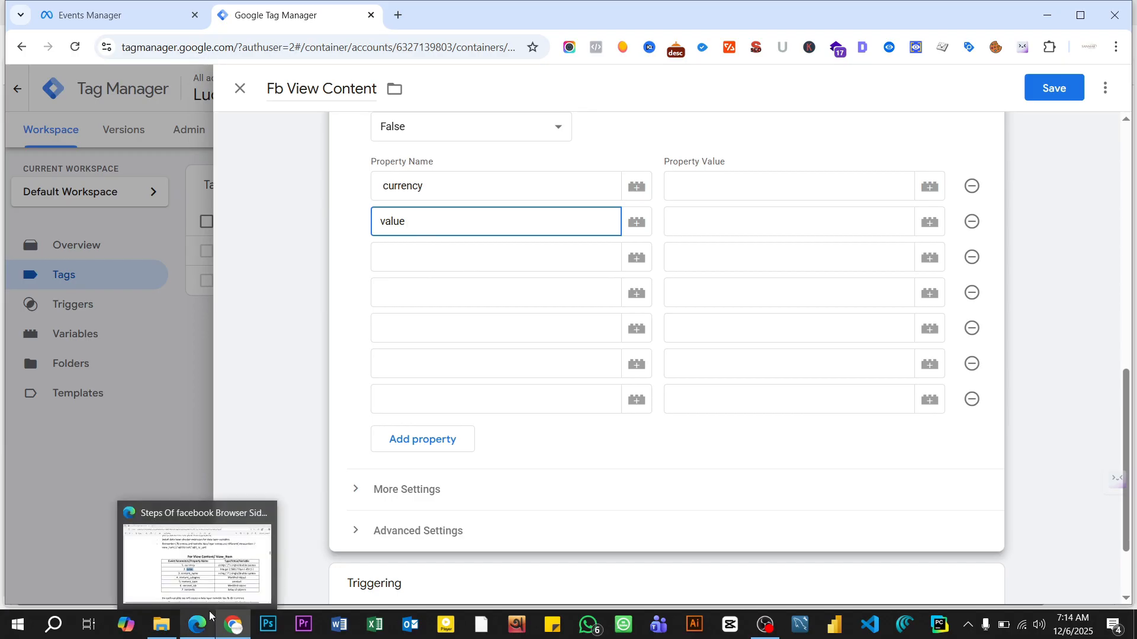
pyautogui.click(199, 550)
pyautogui.moveTo(447, 381); pyautogui.dragTo(584, 378)
pyautogui.rightClick(584, 378)
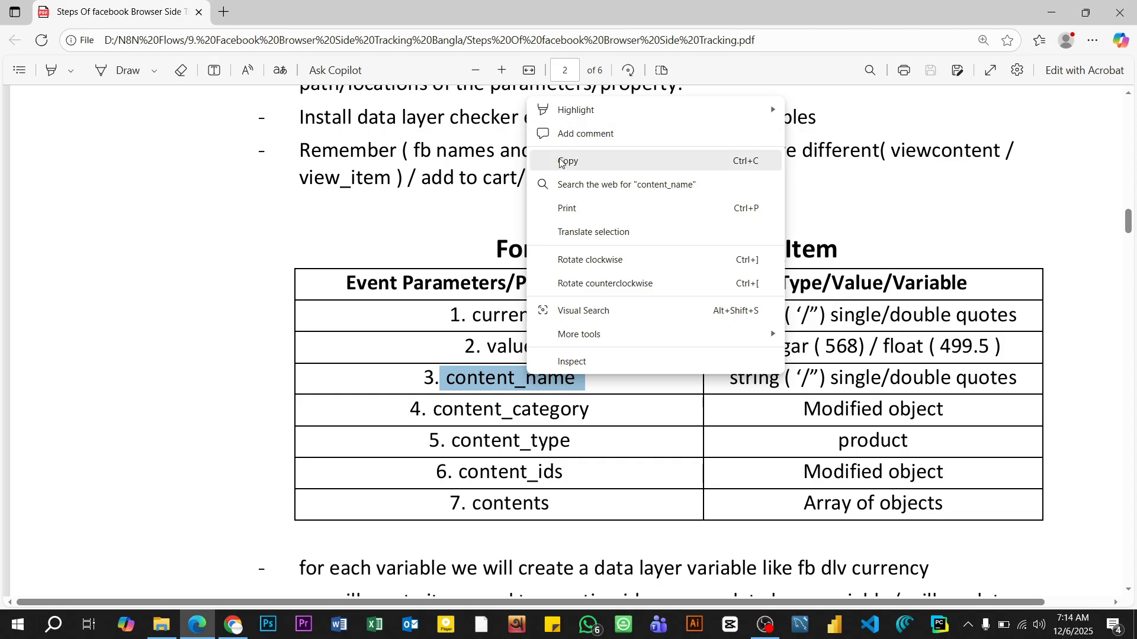
pyautogui.click(598, 157)
pyautogui.moveTo(232, 625)
pyautogui.click(236, 573)
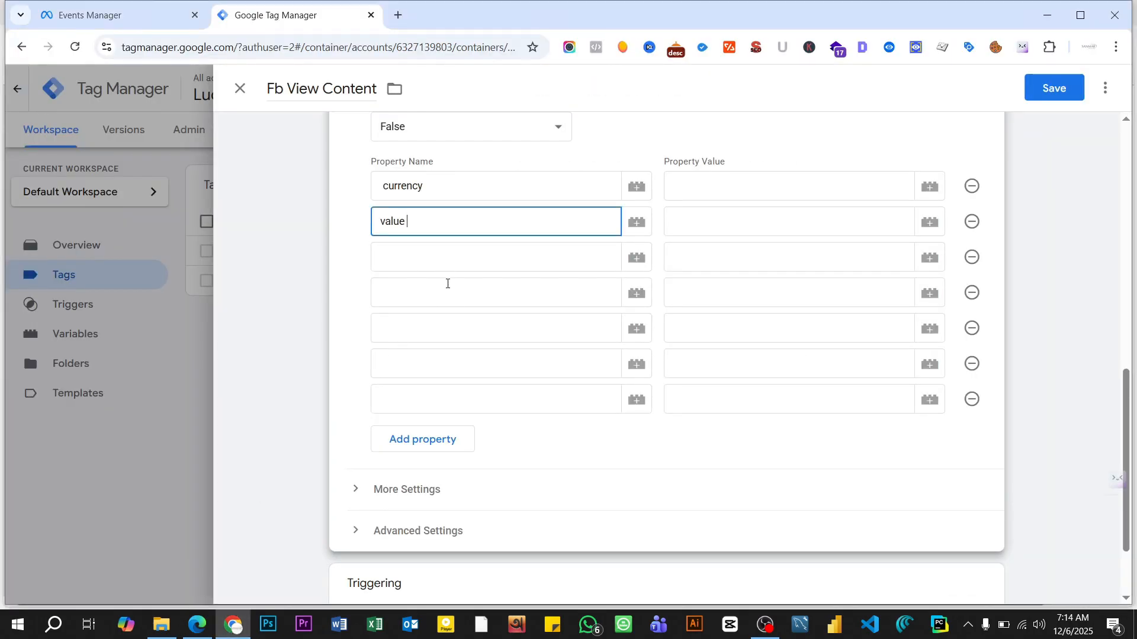
pyautogui.click(438, 254)
pyautogui.hotkey('ctrl', 'v')
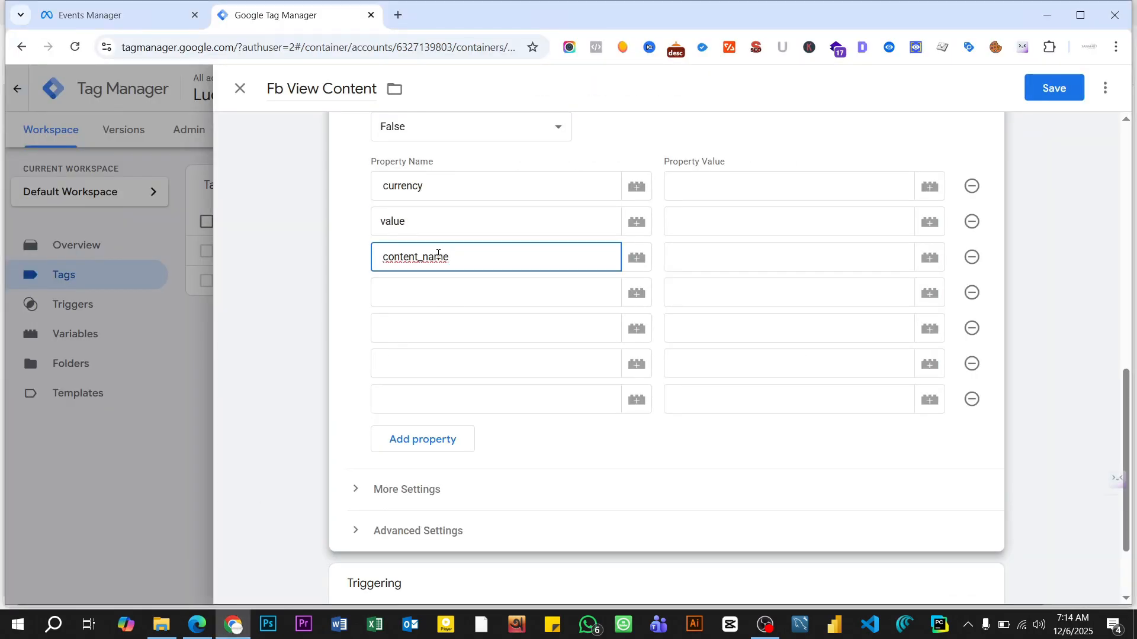
# - Copy content_category from the PDF's parameters table in Edge and paste it as the fourth property name in Tag Manager
pyautogui.moveTo(197, 627)
pyautogui.click(212, 571)
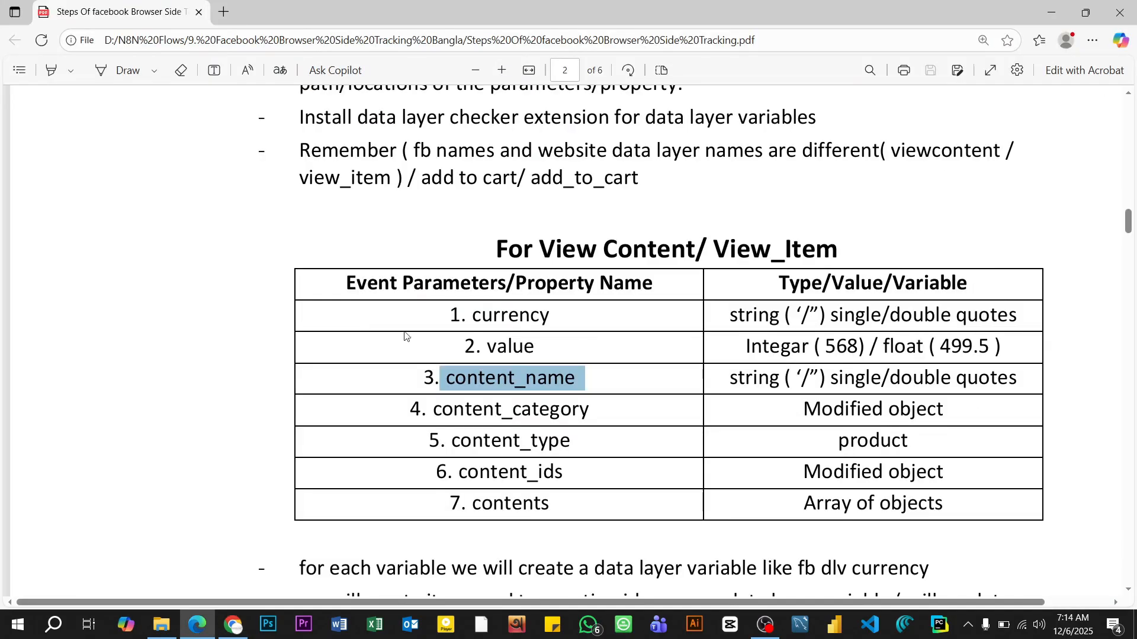
pyautogui.moveTo(438, 413); pyautogui.dragTo(599, 409)
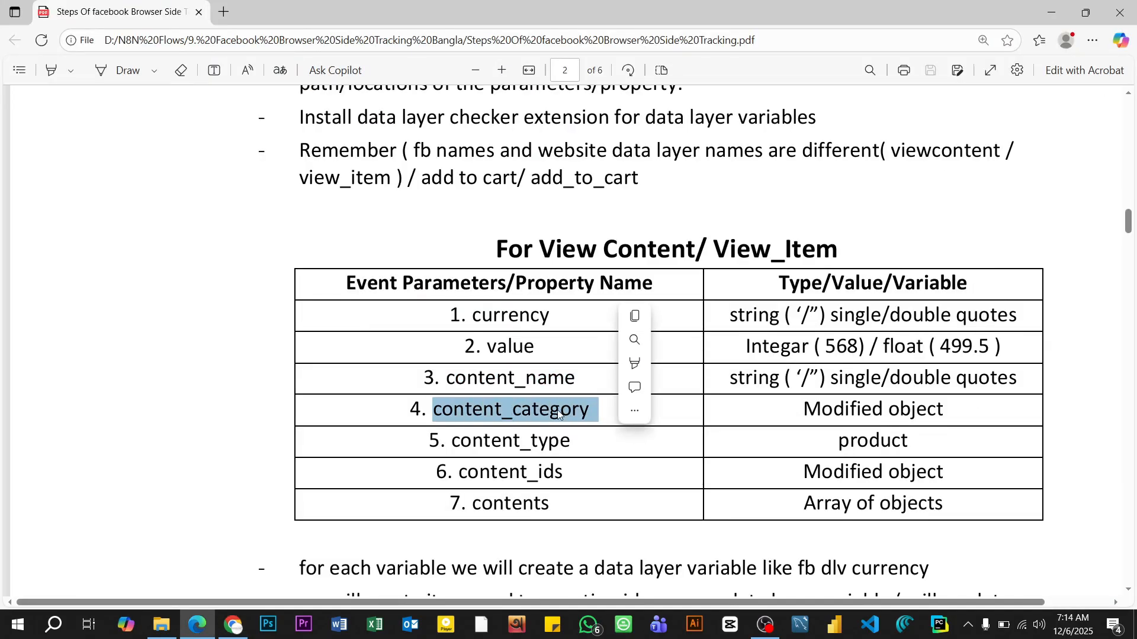
pyautogui.rightClick(592, 381)
pyautogui.click(598, 197)
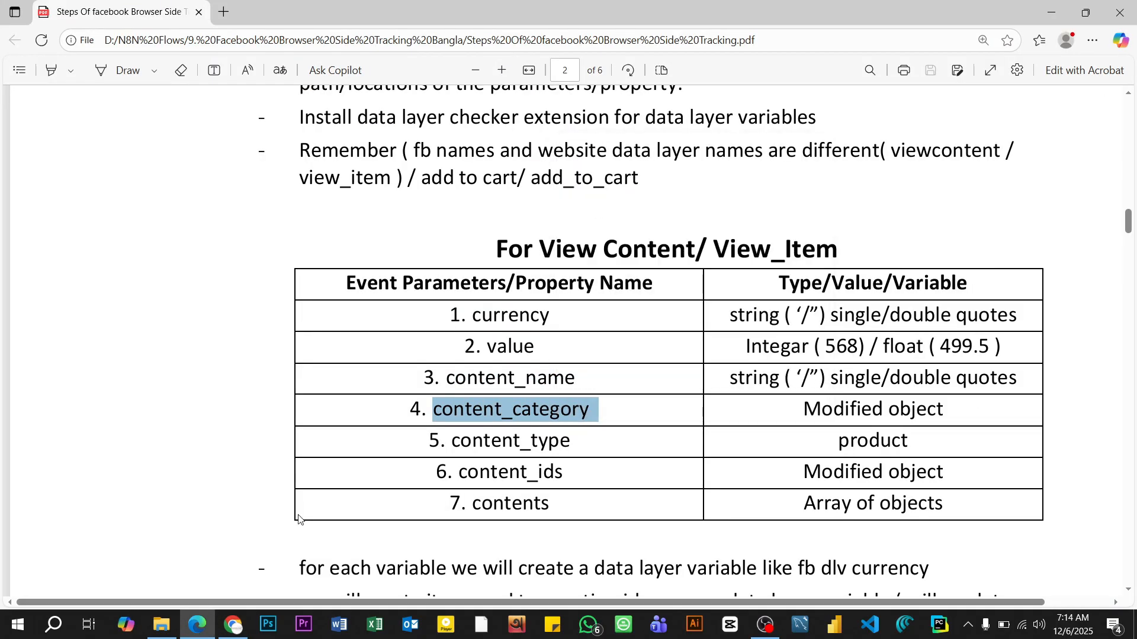
pyautogui.click(225, 636)
pyautogui.click(434, 293)
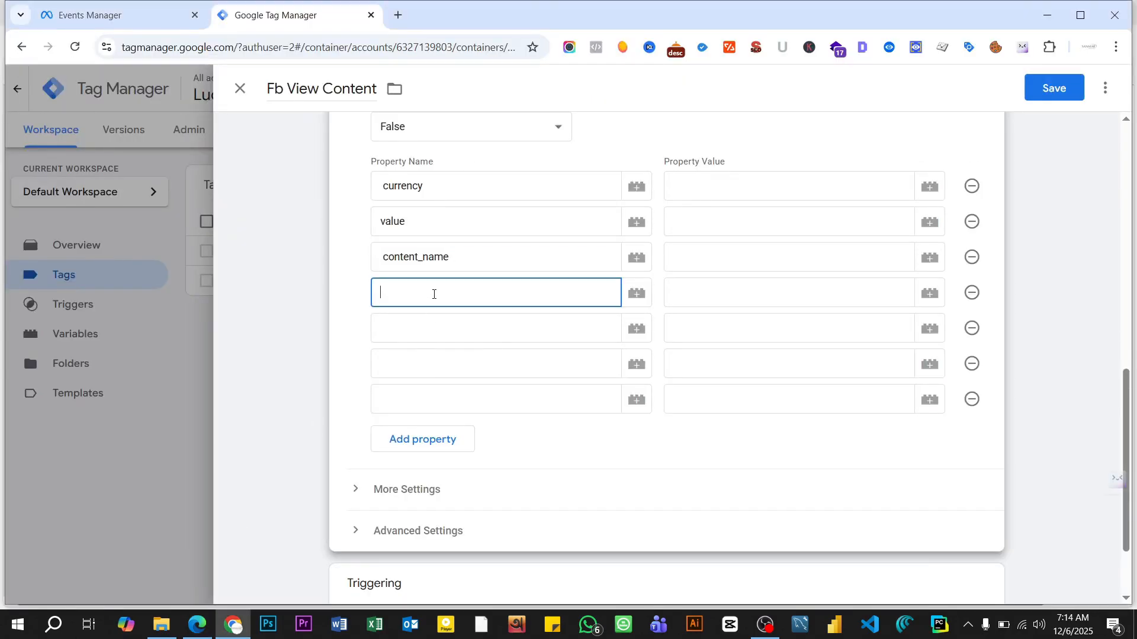
pyautogui.hotkey('ctrl', 'v')
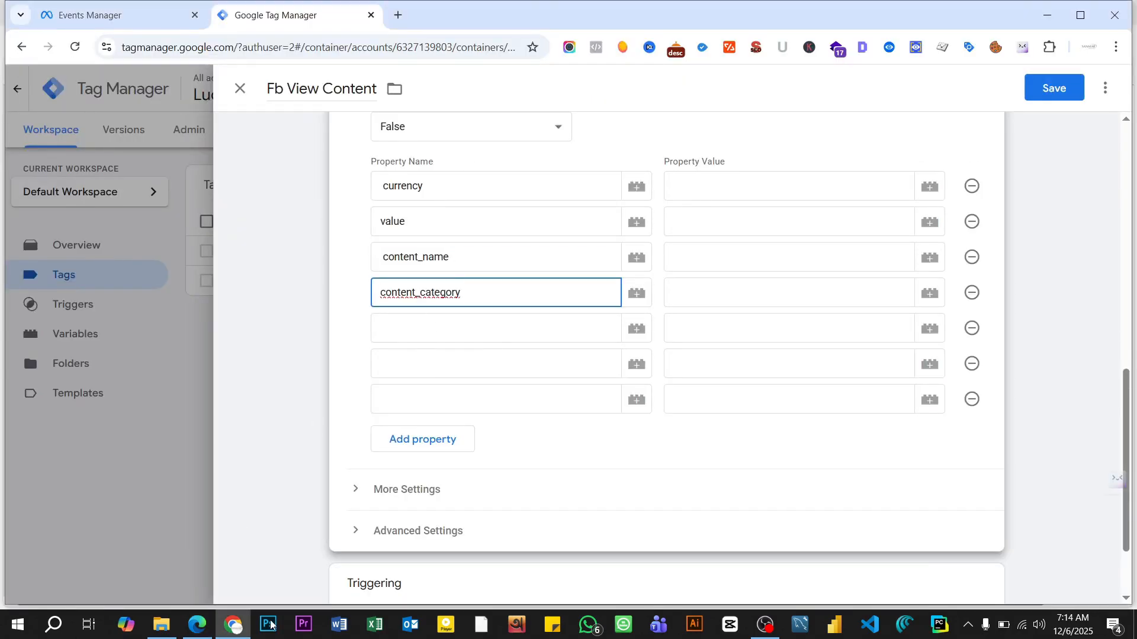
# - Copy content_type from the PDF's parameters table in Edge and paste it as the fifth property name in Tag Manager
pyautogui.click(202, 619)
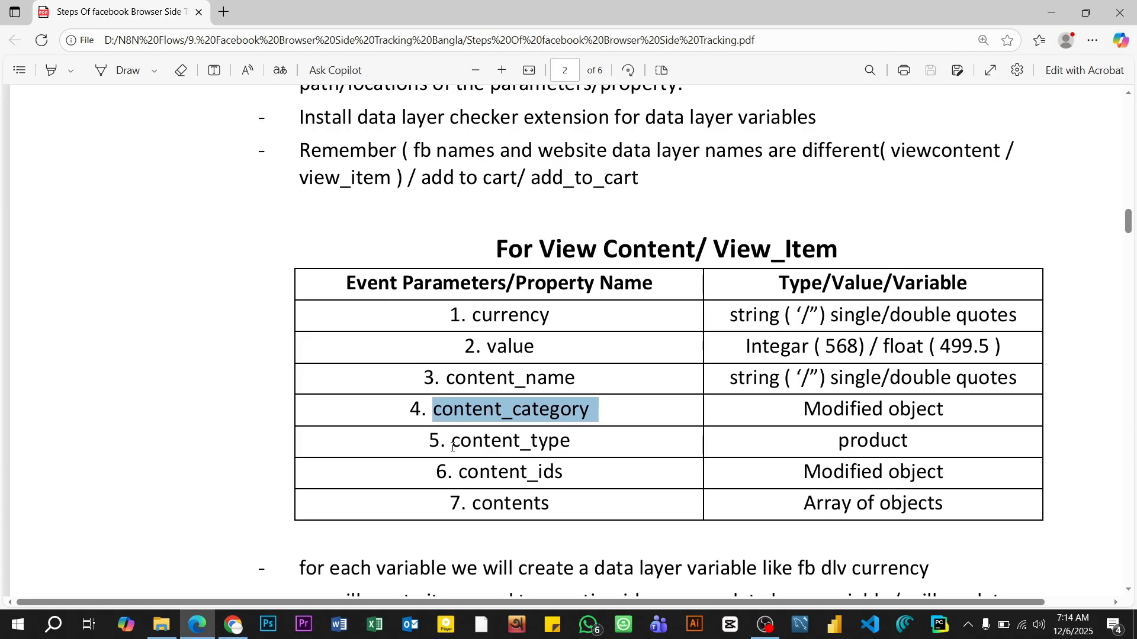
pyautogui.moveTo(452, 447); pyautogui.dragTo(579, 444)
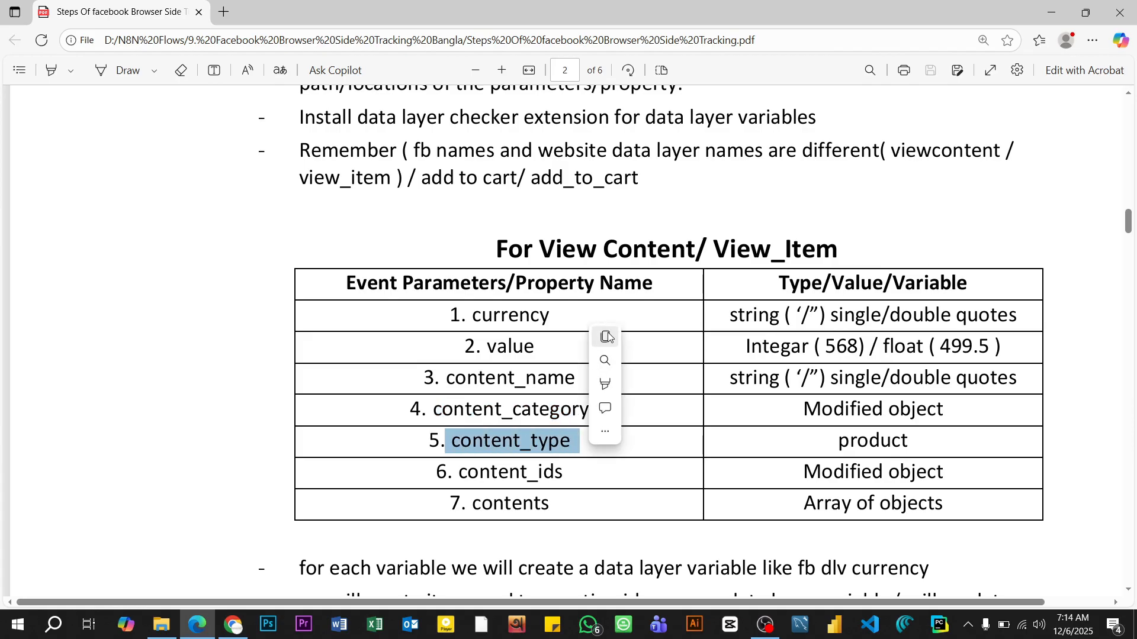
pyautogui.click(607, 337)
pyautogui.click(233, 624)
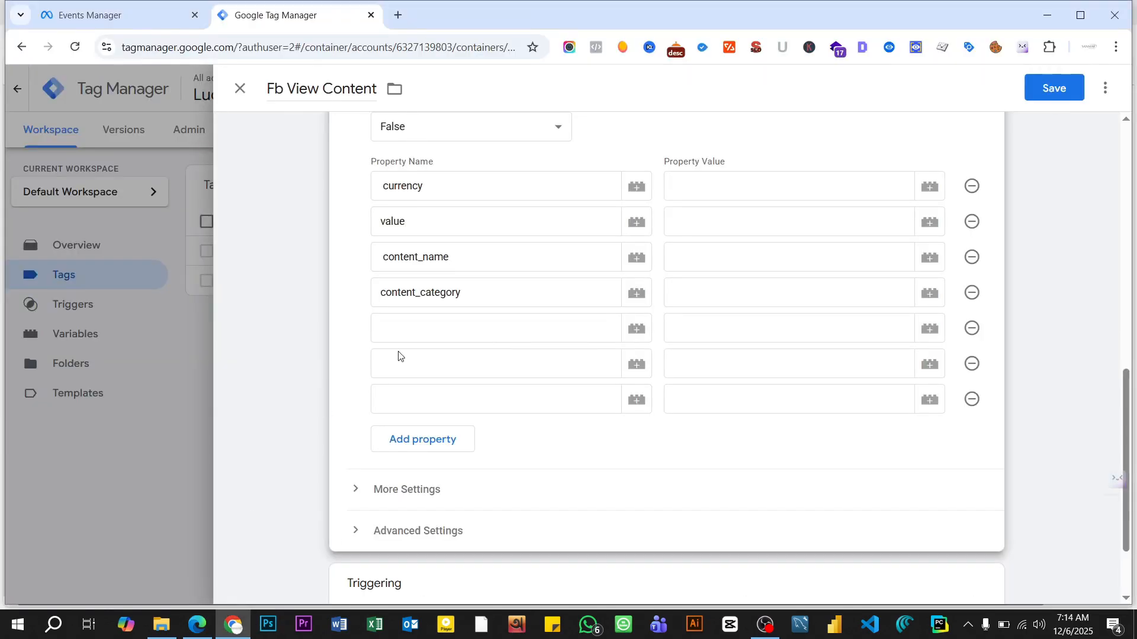
pyautogui.click(434, 323)
pyautogui.hotkey('ctrl', 'v')
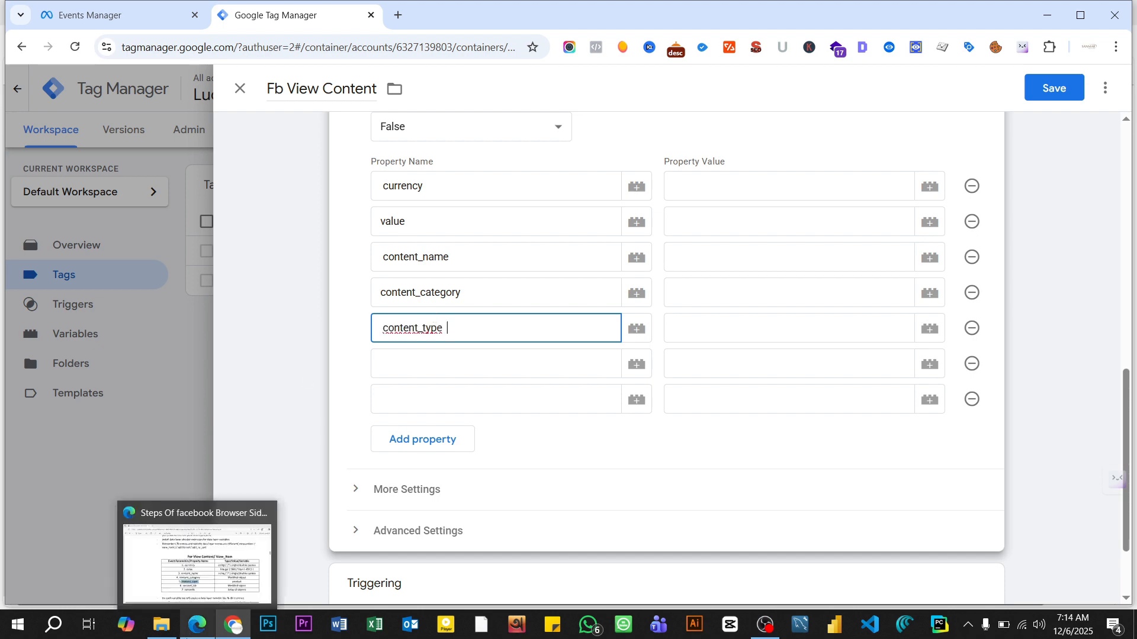
# - Copy content_ids from the PDF's parameters table in Edge and paste it as the sixth property name in Tag Manager
pyautogui.click(198, 624)
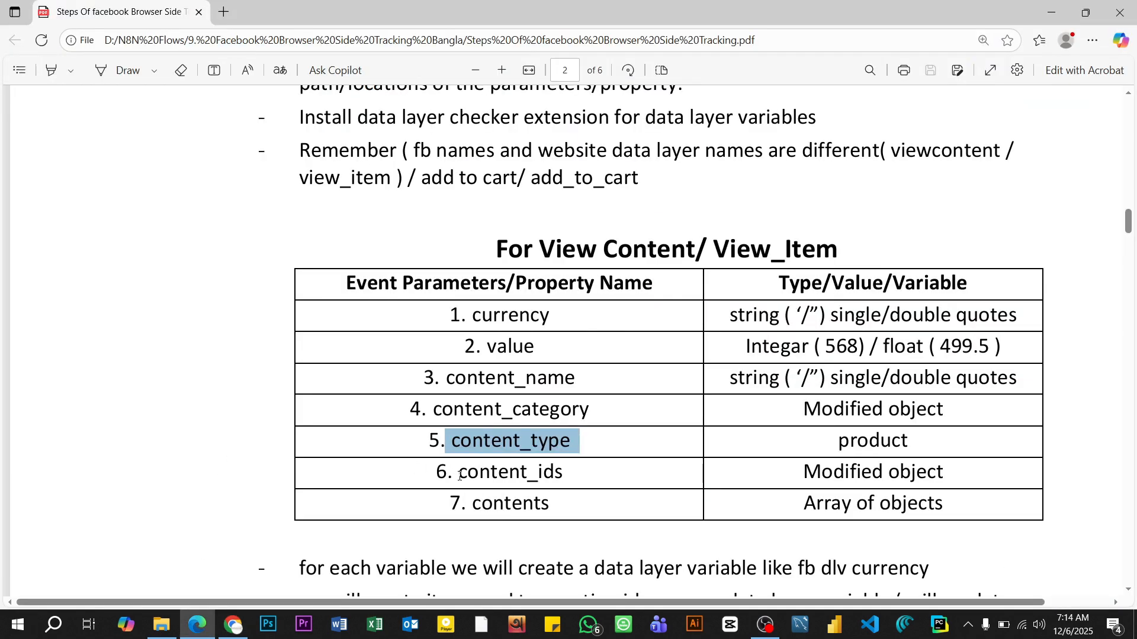
pyautogui.moveTo(459, 476); pyautogui.dragTo(573, 475)
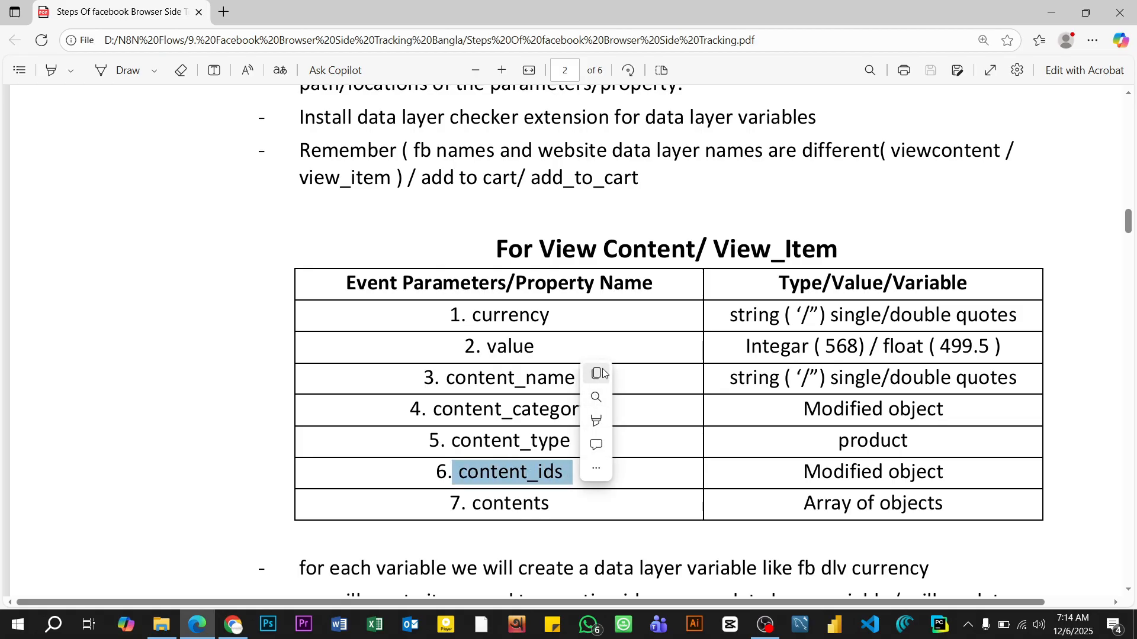
pyautogui.click(597, 373)
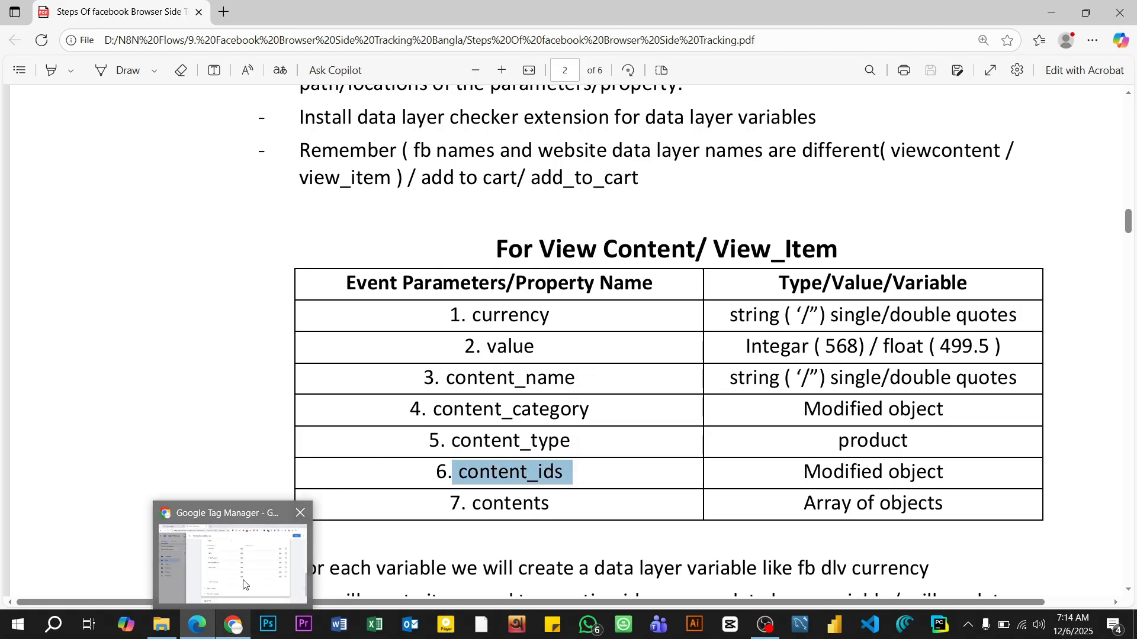
pyautogui.click(232, 626)
pyautogui.click(462, 362)
pyautogui.hotkey('ctrl', 'v')
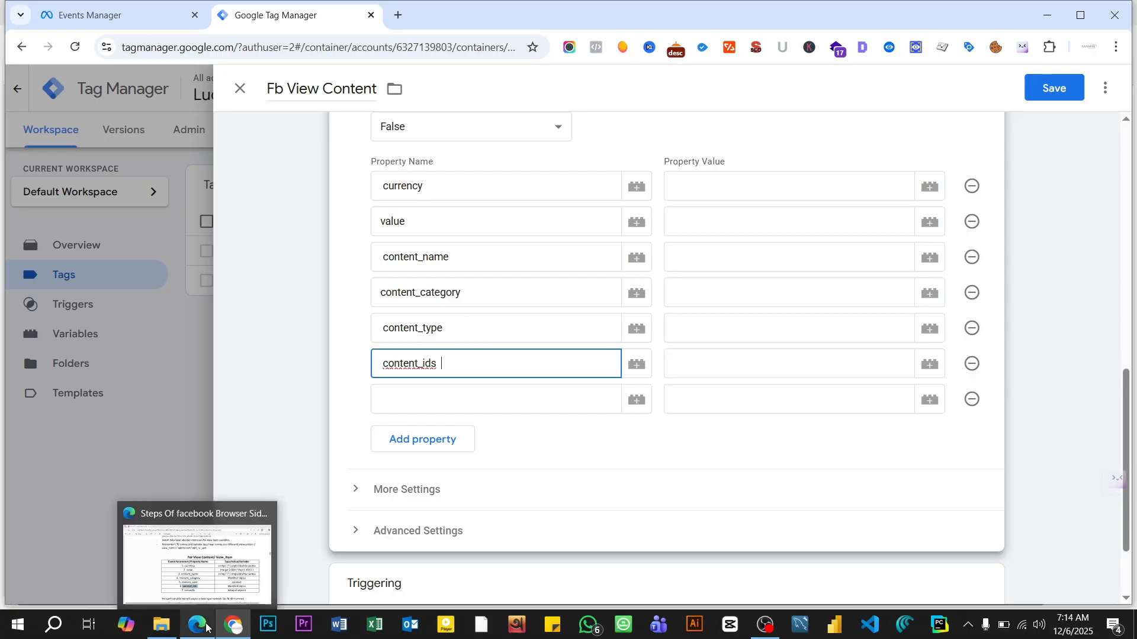
# - Copy contents from the PDF's parameters table in Edge and paste it as the seventh property name in Tag Manager
pyautogui.click(195, 568)
pyautogui.moveTo(474, 511); pyautogui.dragTo(556, 507)
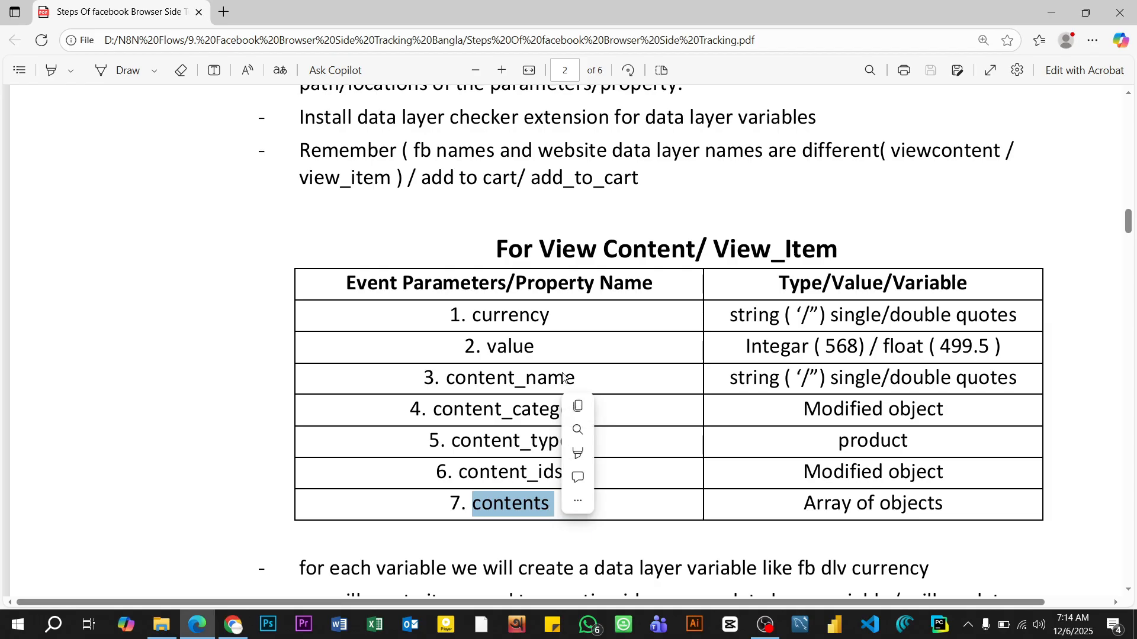
pyautogui.click(578, 407)
pyautogui.click(235, 626)
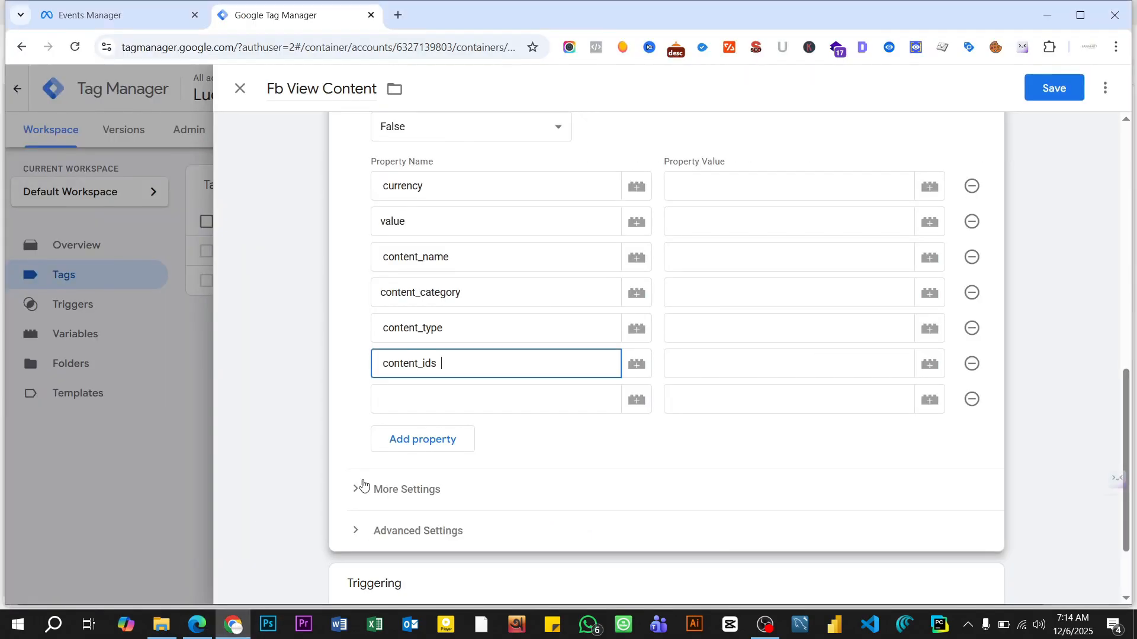
pyautogui.click(443, 396)
pyautogui.hotkey('ctrl', 'v')
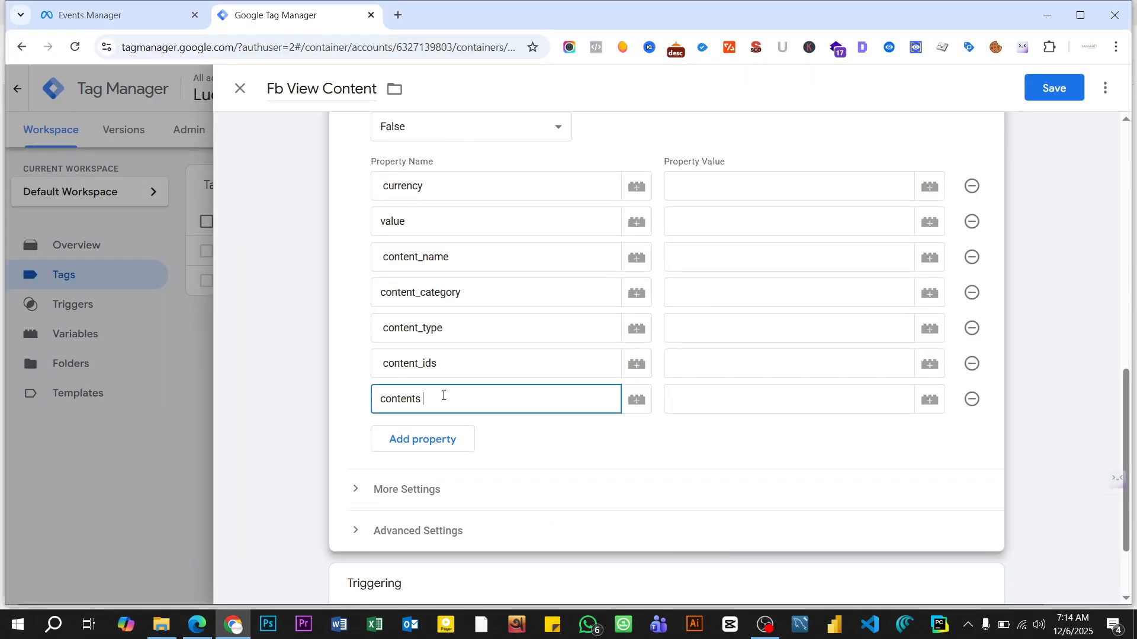
pyautogui.scroll(1, 695, 454)
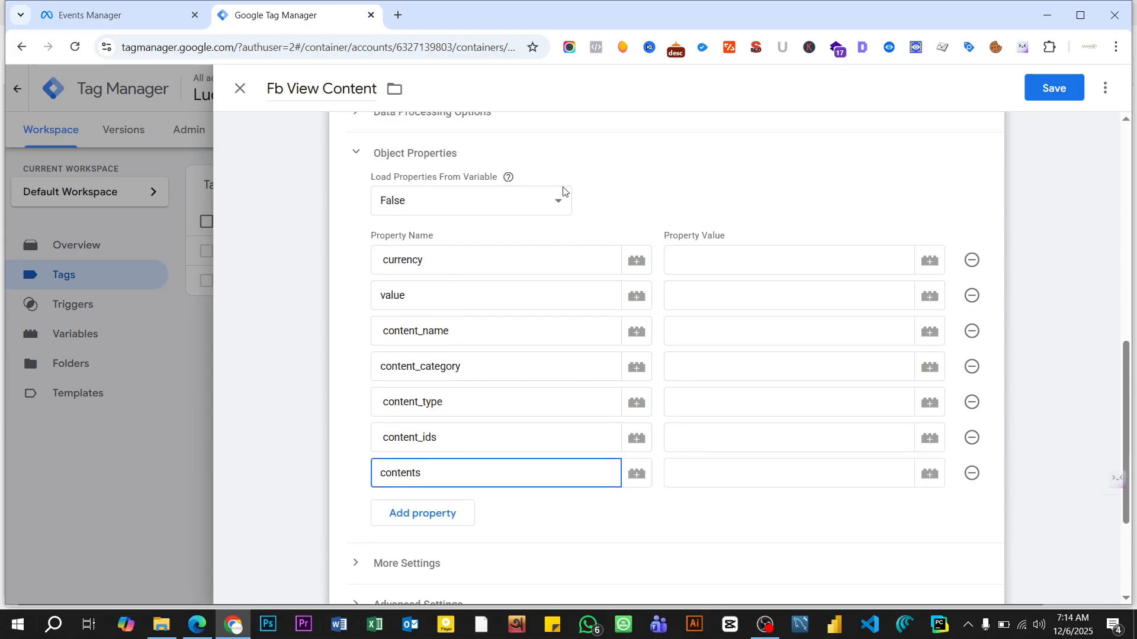
# - Review the Data Types section of the PDF in Edge, starting with the String definition, and return to Tag Manager
pyautogui.moveTo(199, 620)
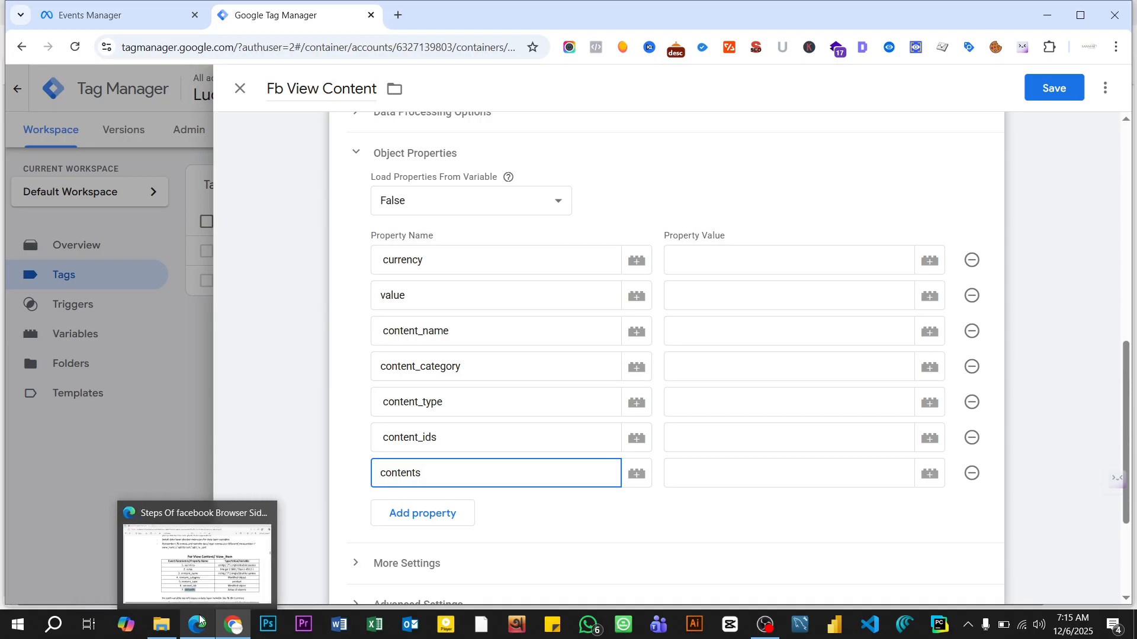
pyautogui.click(198, 574)
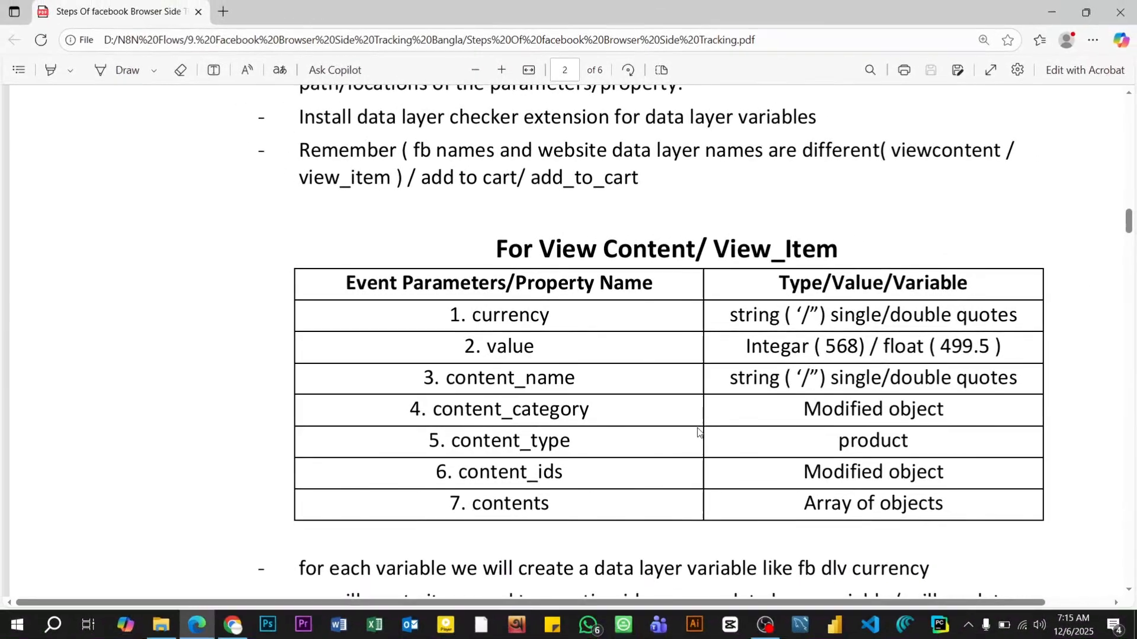
pyautogui.scroll(15, 658, 365)
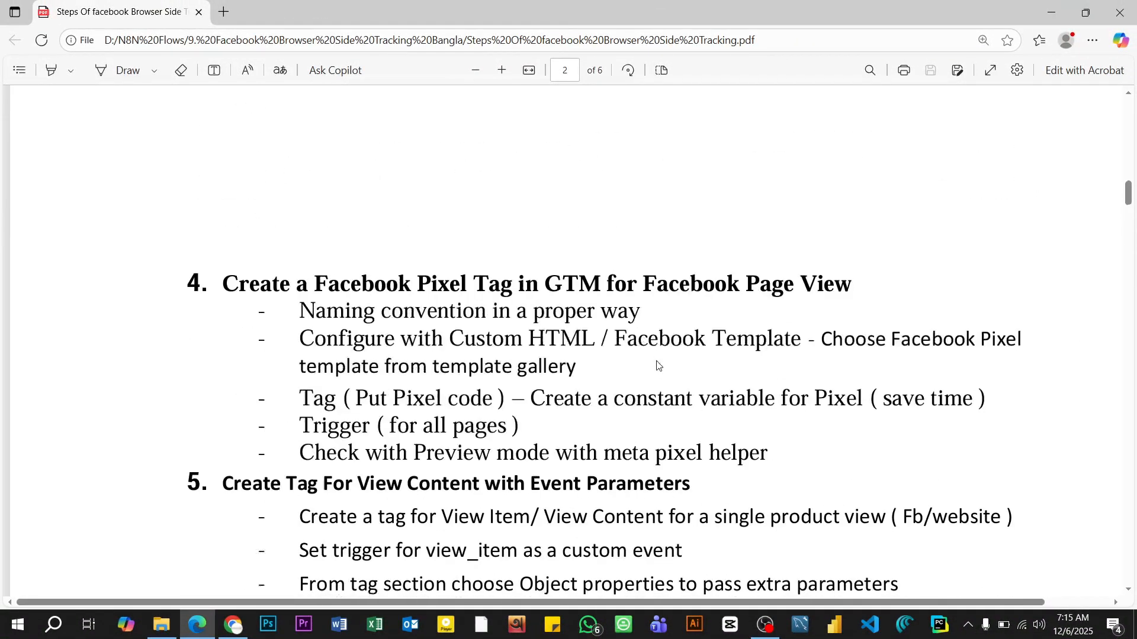
pyautogui.scroll(3, 657, 365)
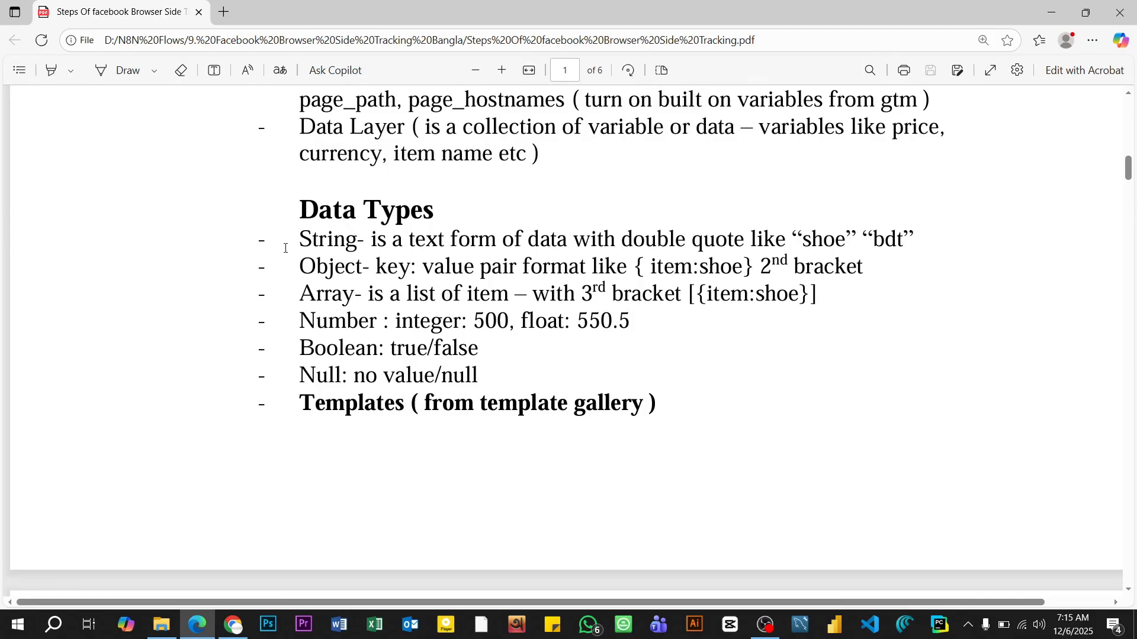
pyautogui.moveTo(302, 239); pyautogui.dragTo(356, 239)
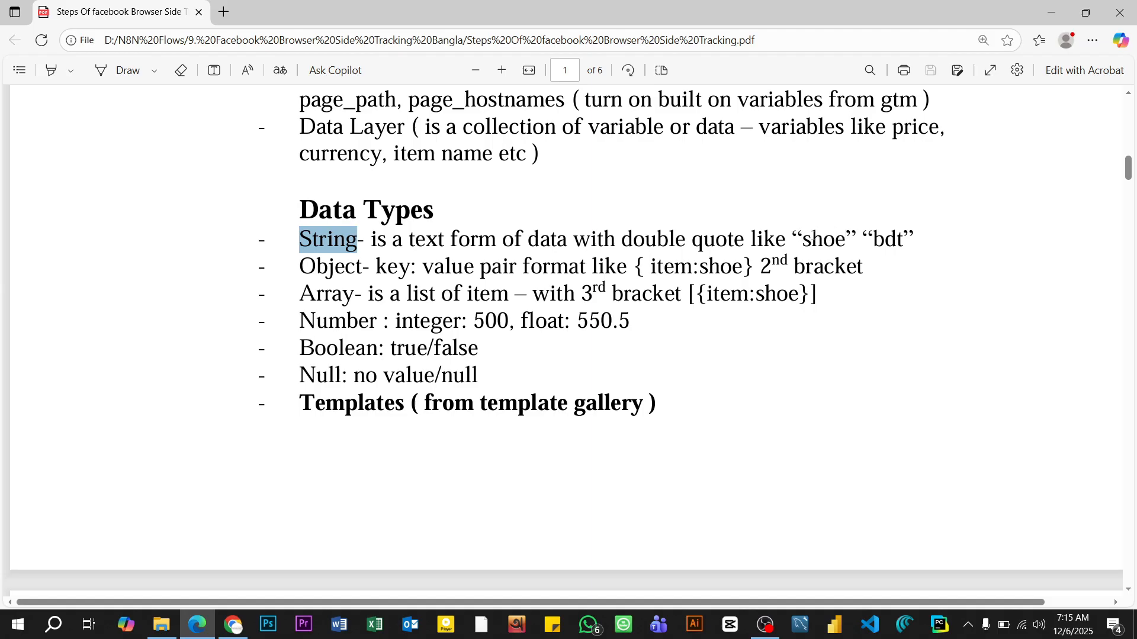
pyautogui.click(842, 323)
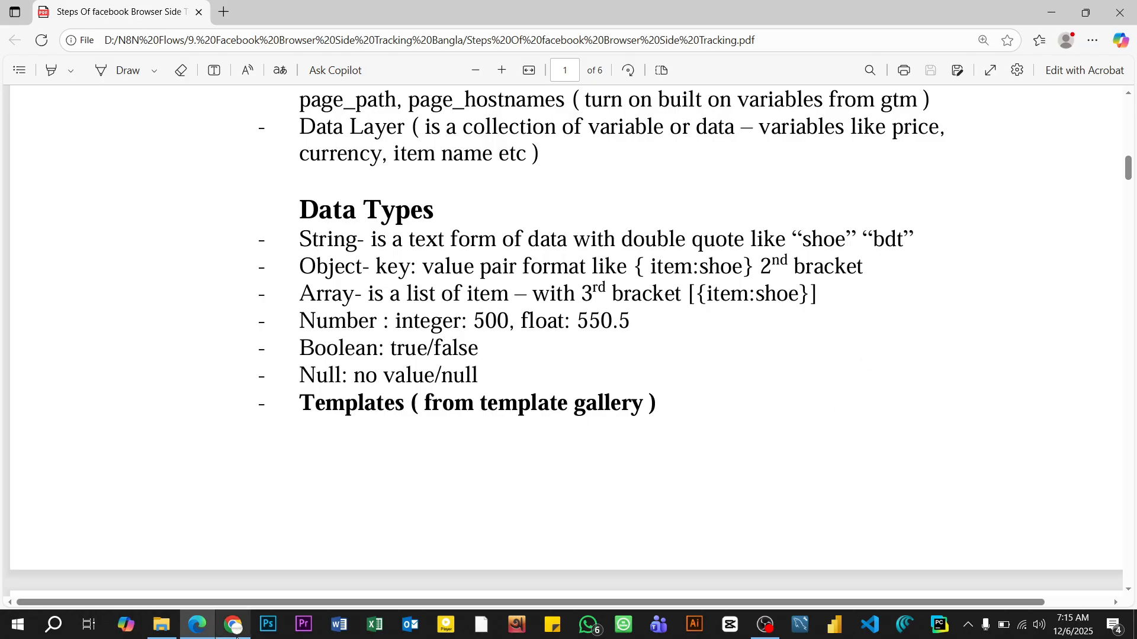
pyautogui.moveTo(235, 630)
pyautogui.click(249, 571)
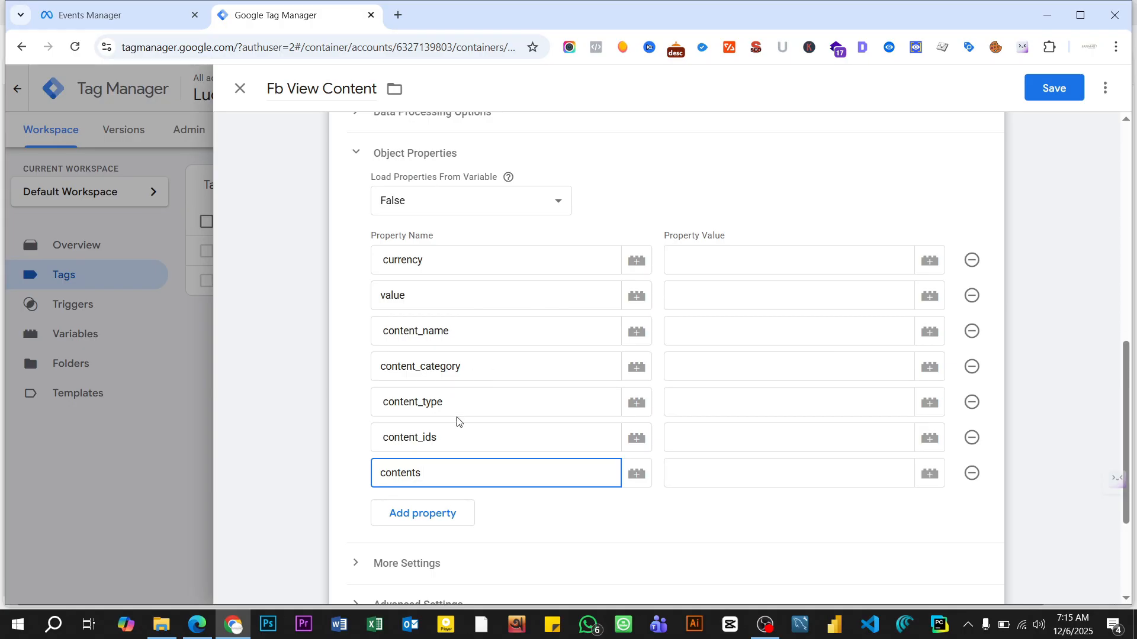
# - Review the value types listed for each parameter in the PDF's View Content/View_Item table in Edge
pyautogui.click(197, 629)
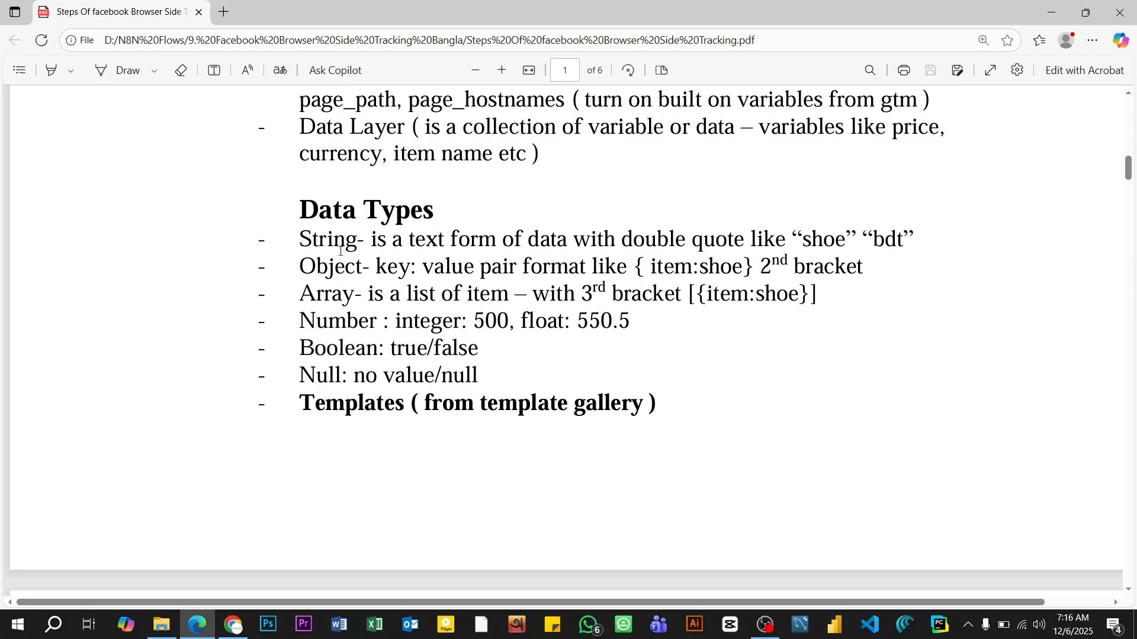
pyautogui.scroll(-10, 471, 306)
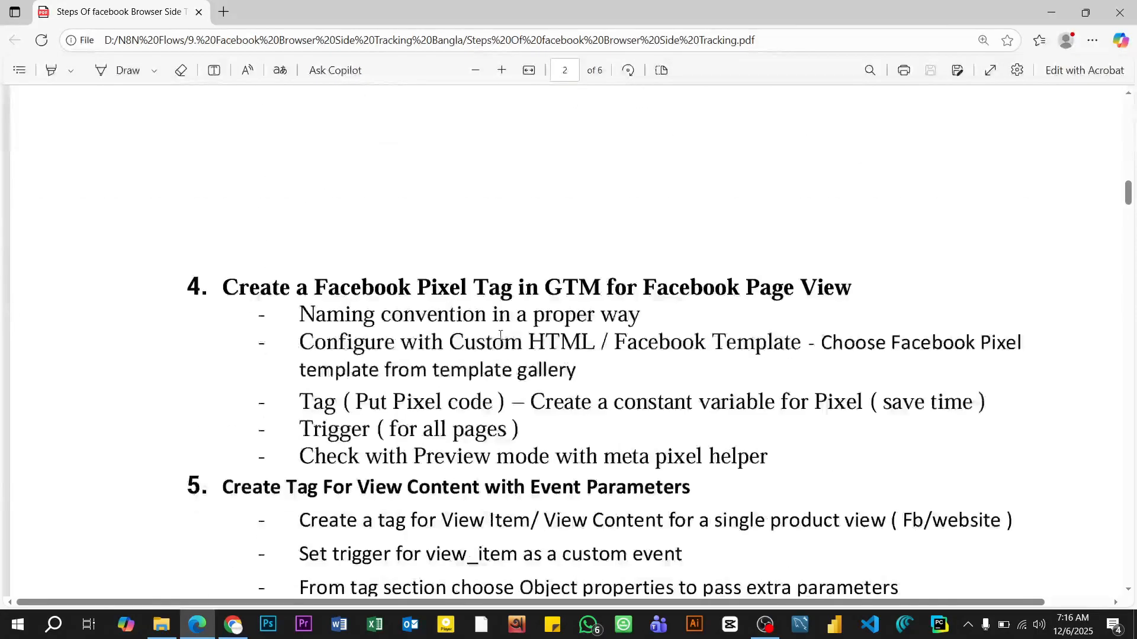
pyautogui.scroll(-5, 522, 315)
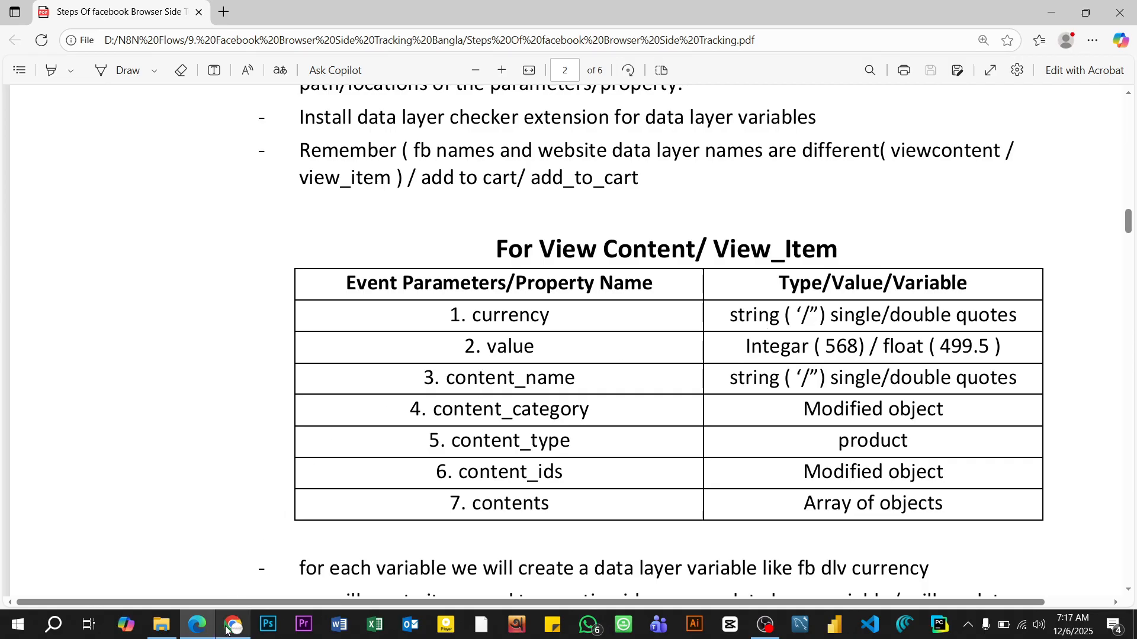
pyautogui.moveTo(229, 626)
pyautogui.click(213, 578)
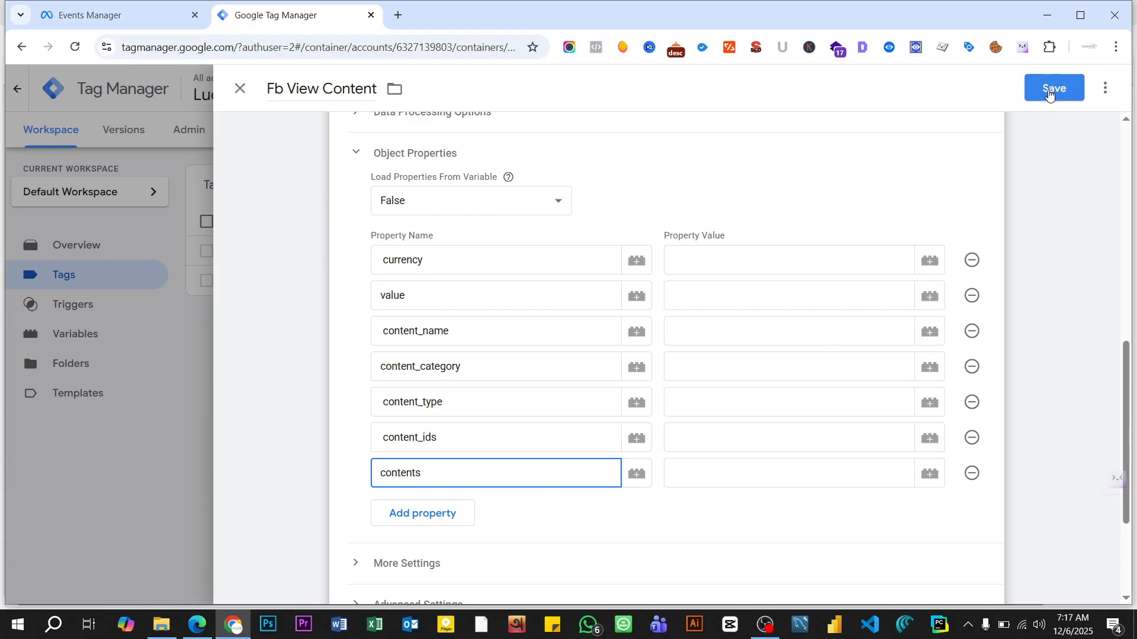
pyautogui.click(1051, 90)
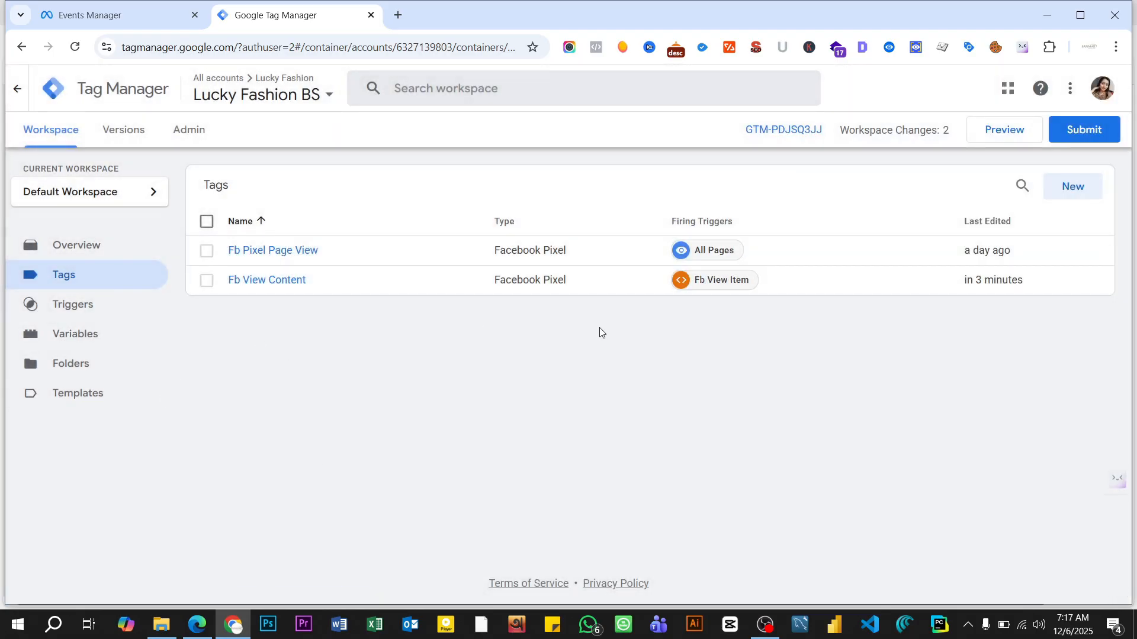
pyautogui.click(1001, 133)
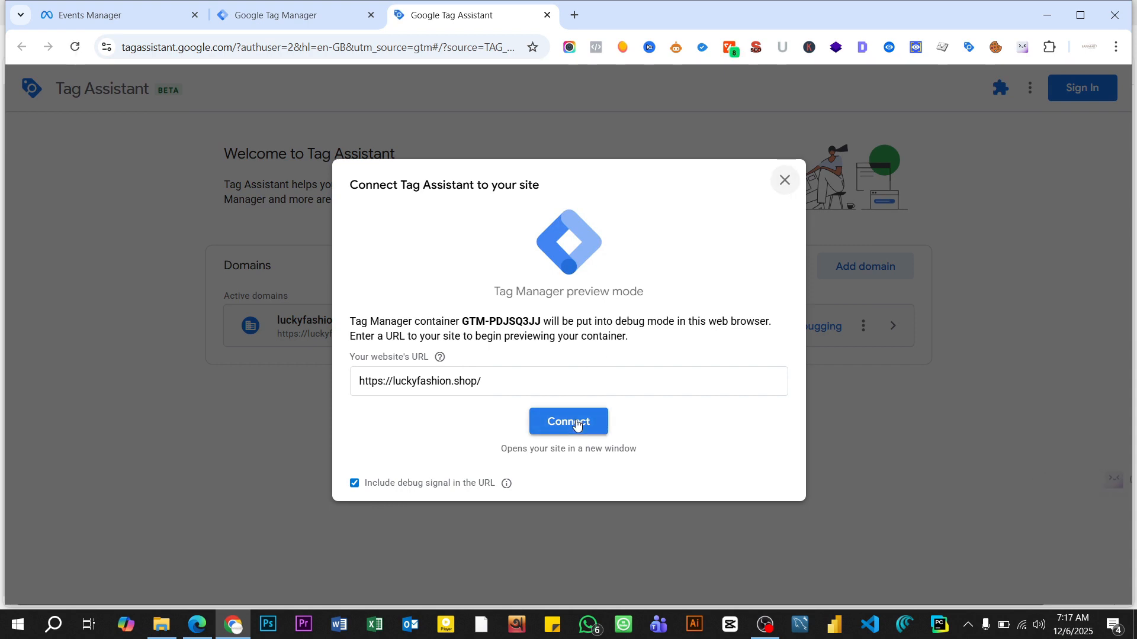
pyautogui.click(577, 422)
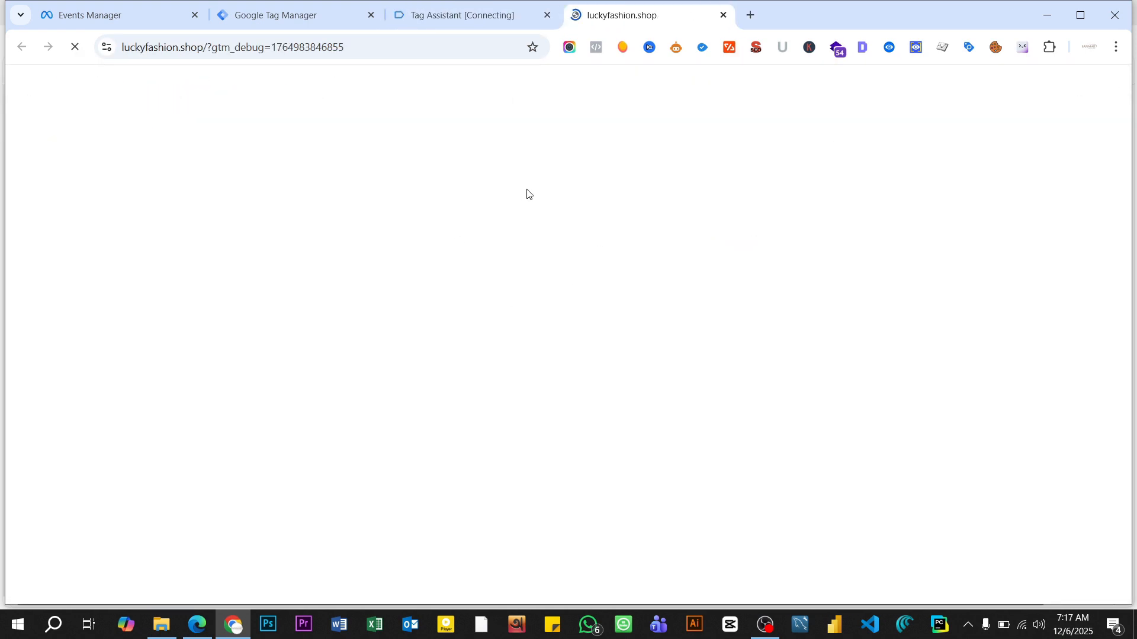
# - Open the Assorted Coffee product page from the store's Best Selling Products section
pyautogui.scroll(-10, 507, 219)
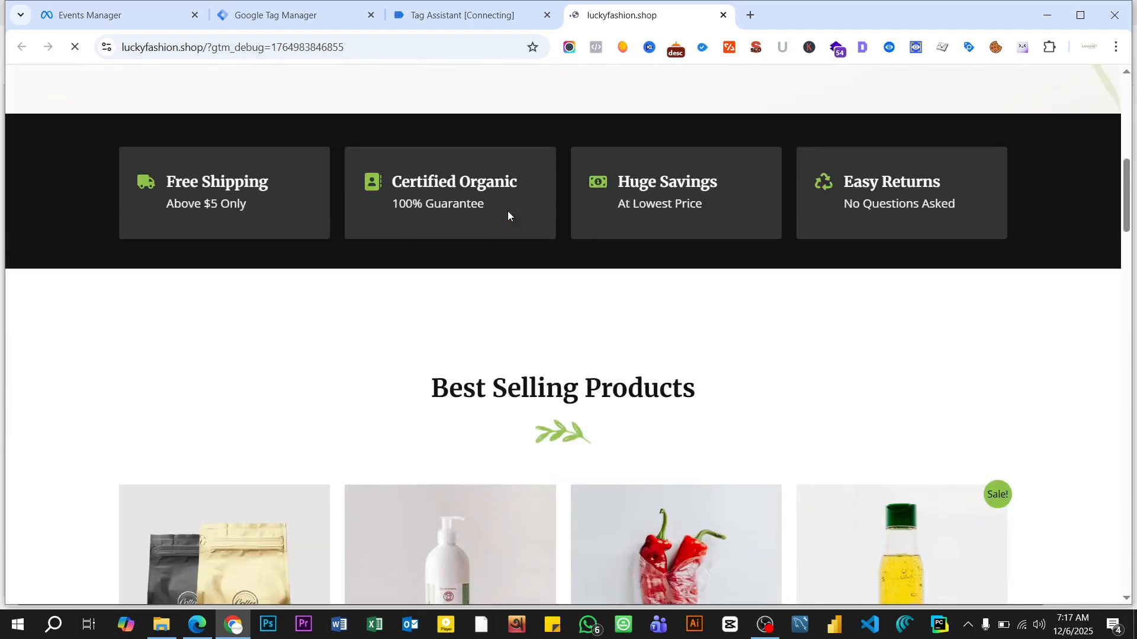
pyautogui.scroll(-7, 507, 211)
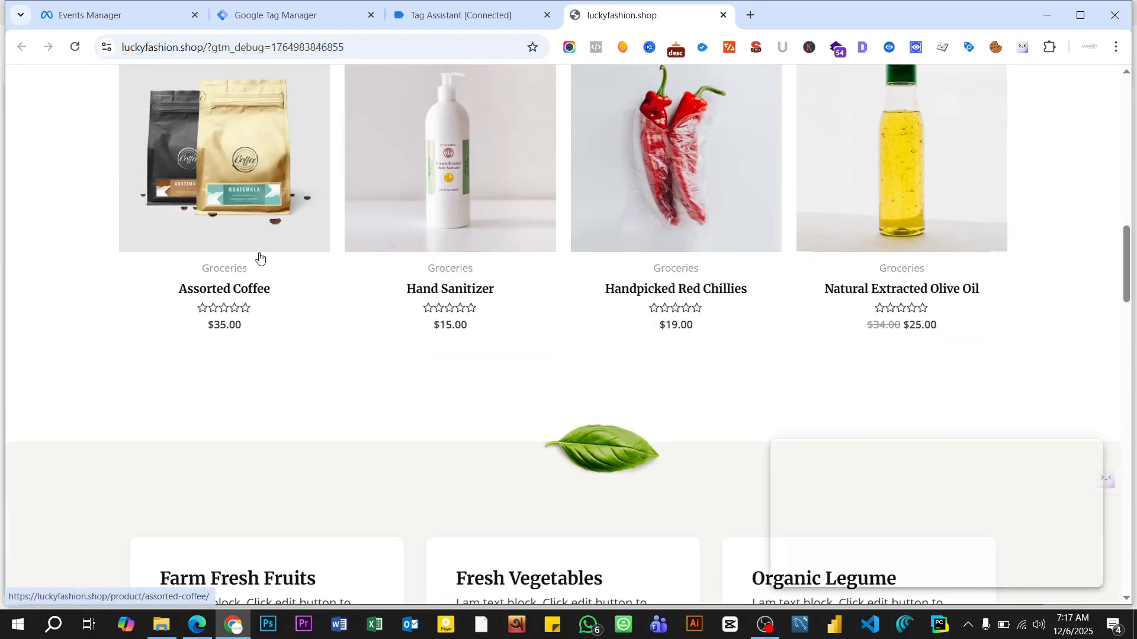
pyautogui.click(234, 289)
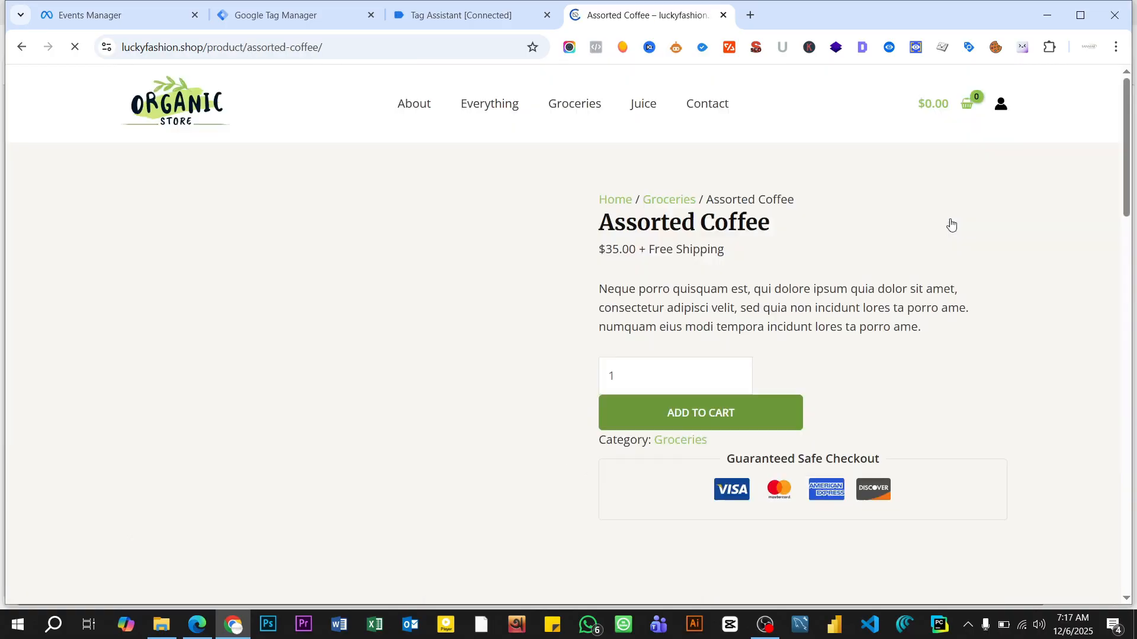
pyautogui.scroll(-7, 606, 247)
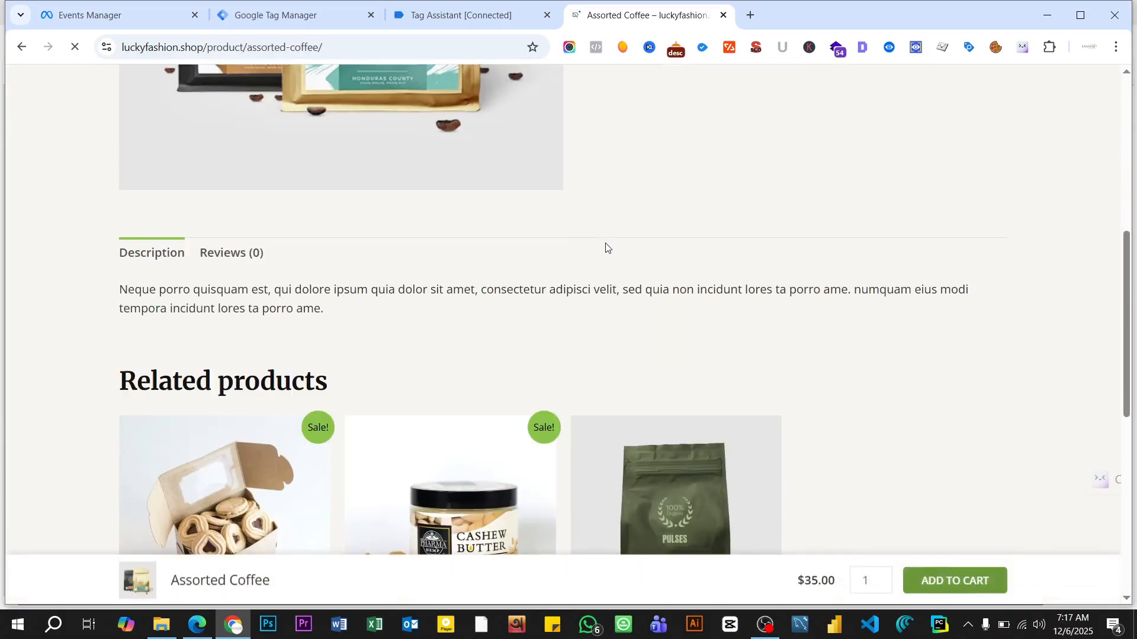
# - Examine the view_item event's data layer values in Tag Assistant, focusing on the currency path under ecommerce
pyautogui.click(435, 14)
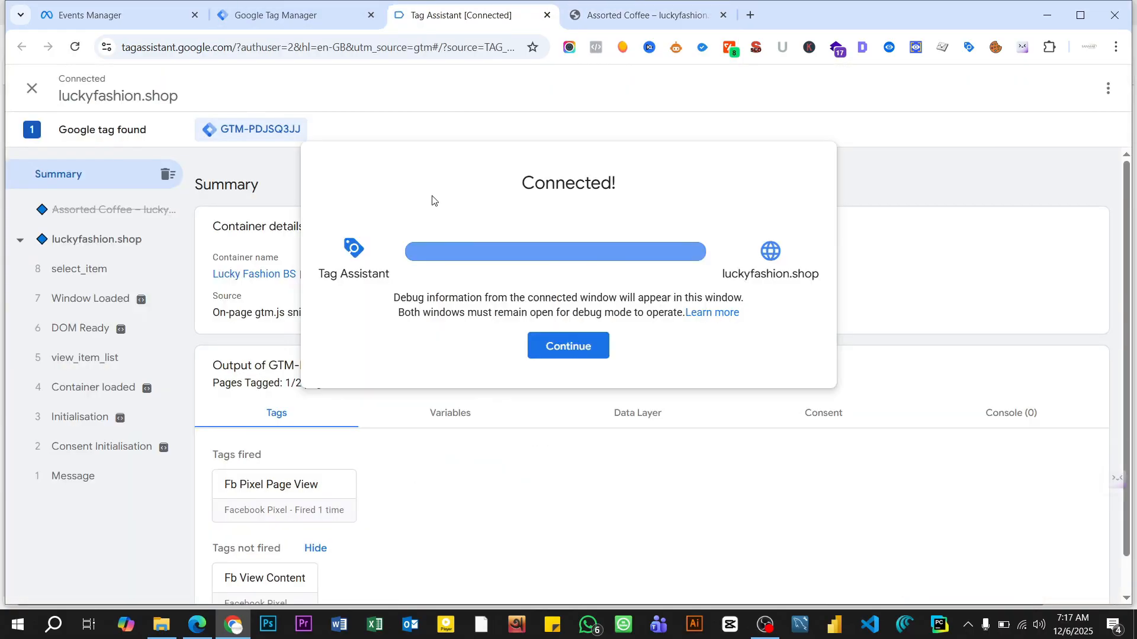
pyautogui.click(570, 347)
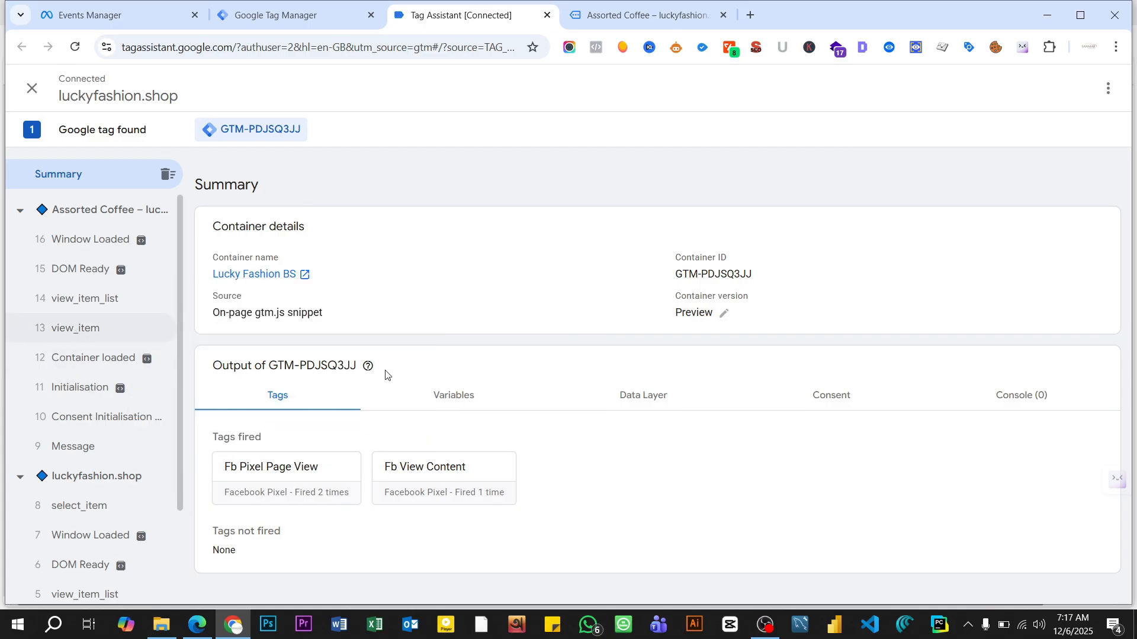
pyautogui.click(637, 342)
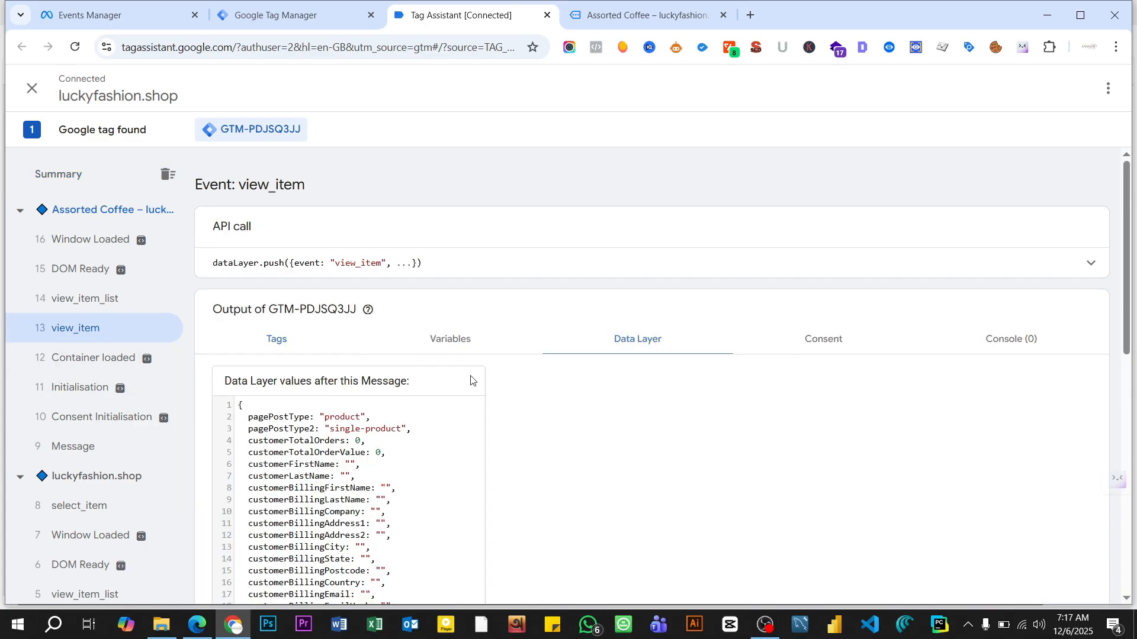
pyautogui.scroll(-10, 406, 332)
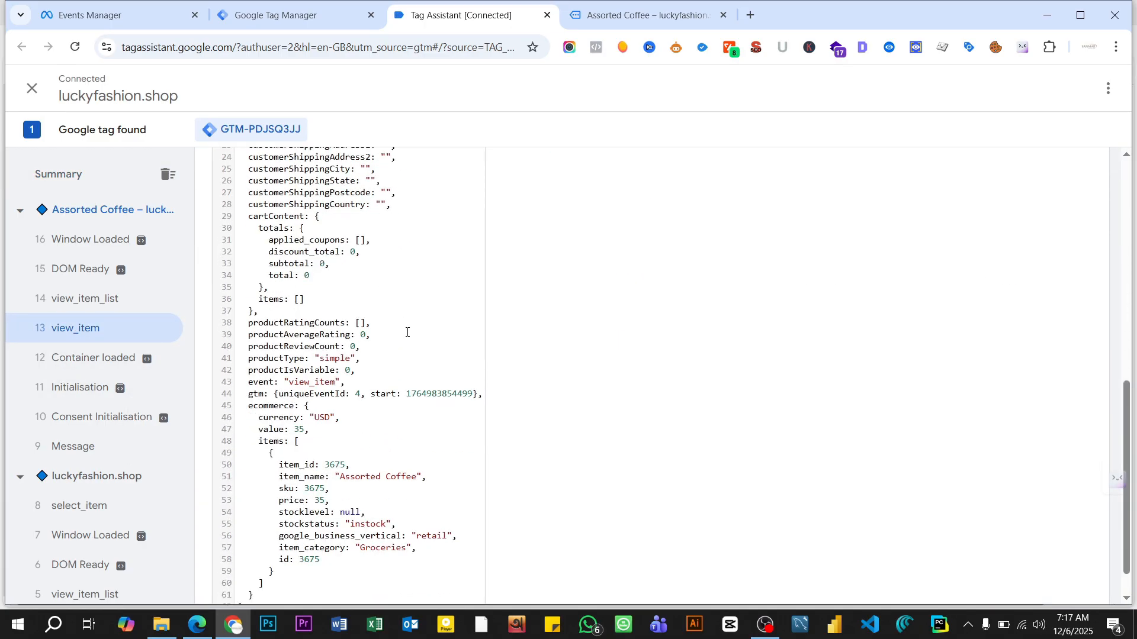
pyautogui.scroll(-1, 406, 333)
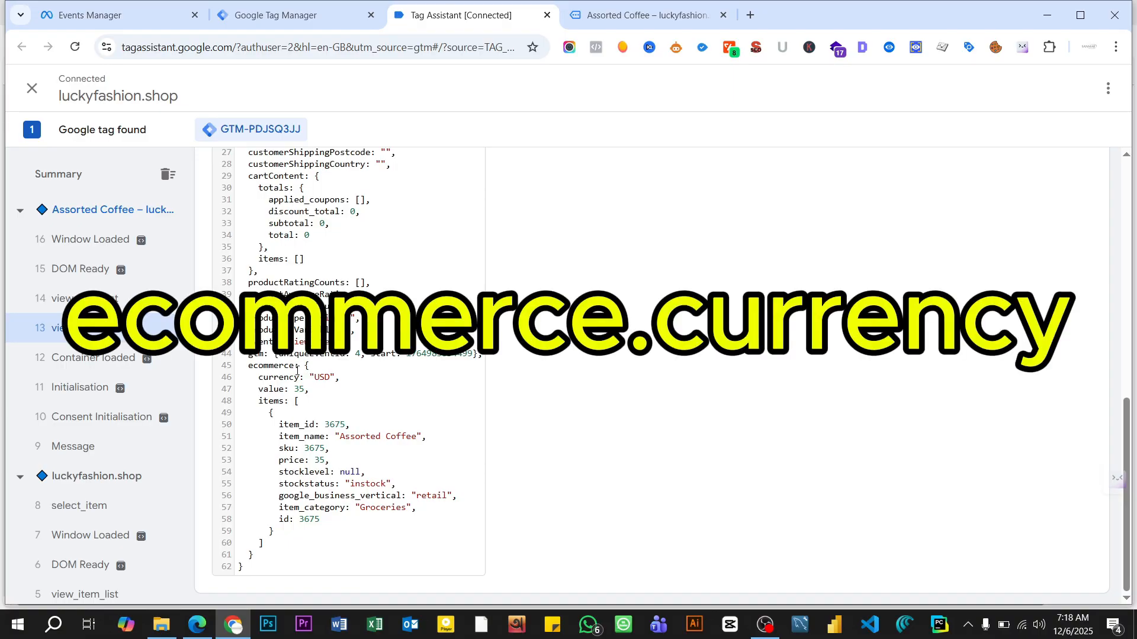
pyautogui.moveTo(251, 370); pyautogui.dragTo(304, 380)
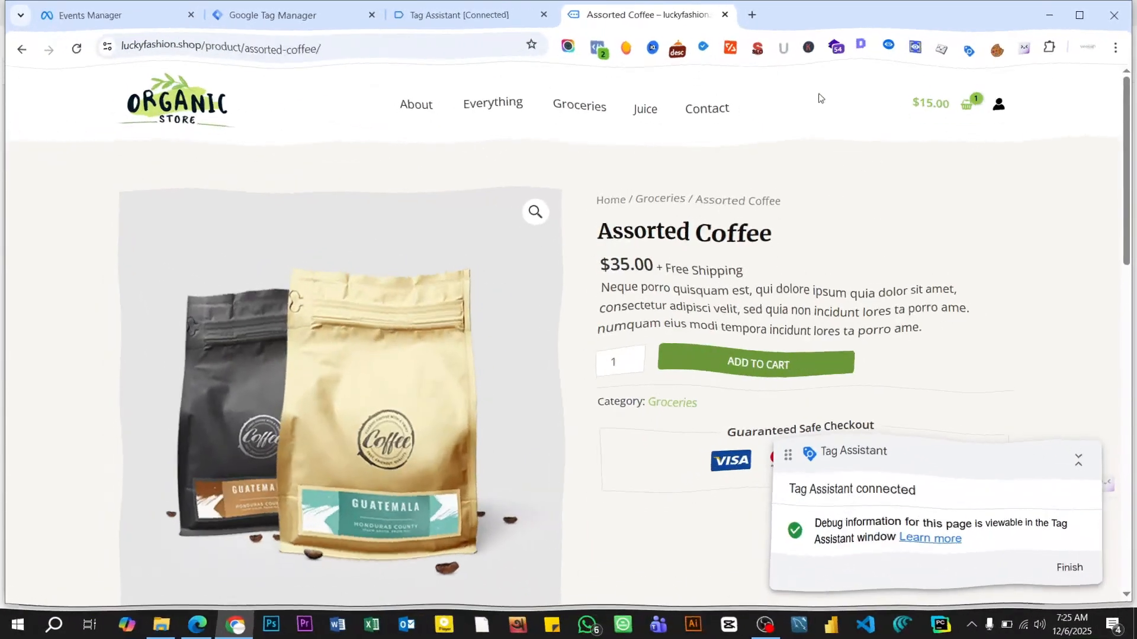
# - Copy the ecommerce.currency path from the view_item event in Datalayer Checker on the Assorted Coffee page
pyautogui.click(890, 48)
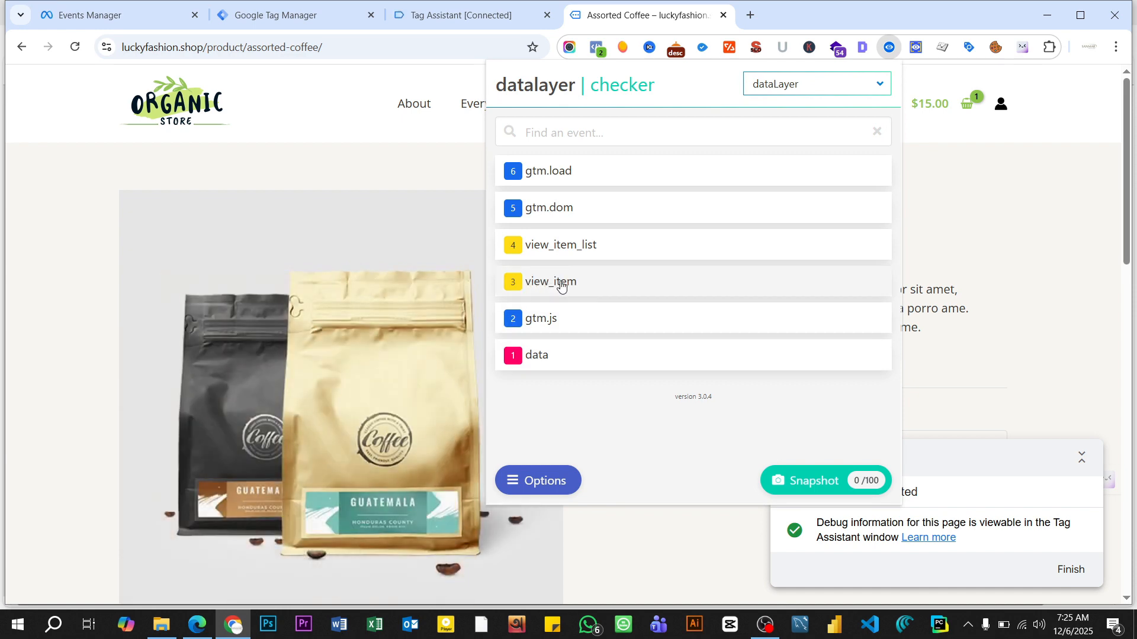
pyautogui.click(561, 287)
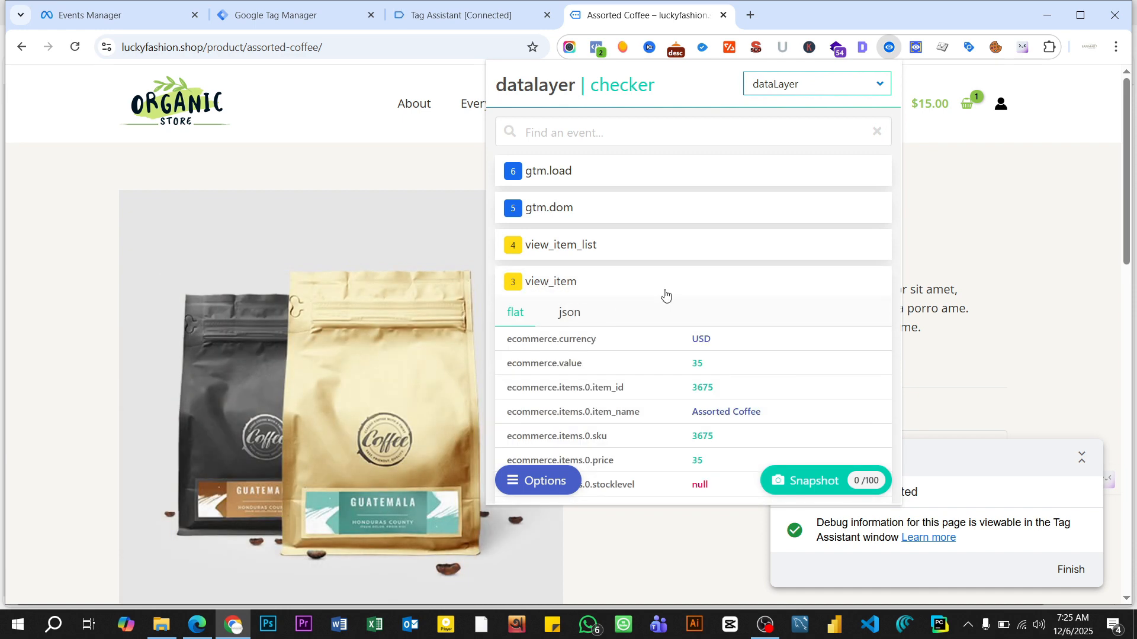
pyautogui.scroll(-1, 666, 294)
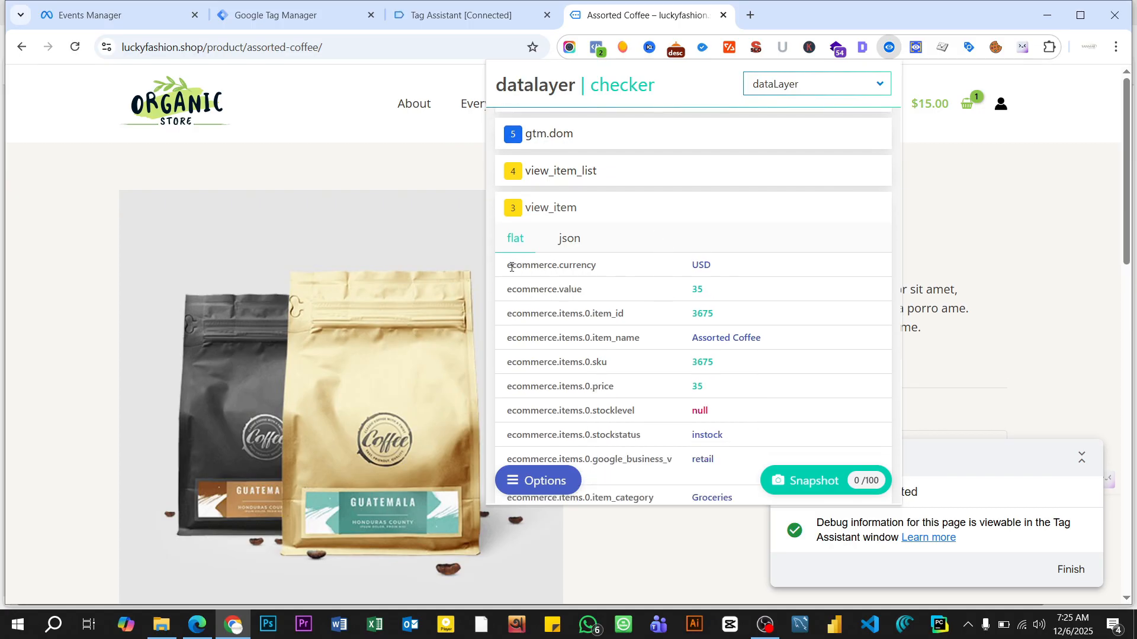
pyautogui.moveTo(509, 266); pyautogui.dragTo(604, 269)
pyautogui.rightClick(576, 267)
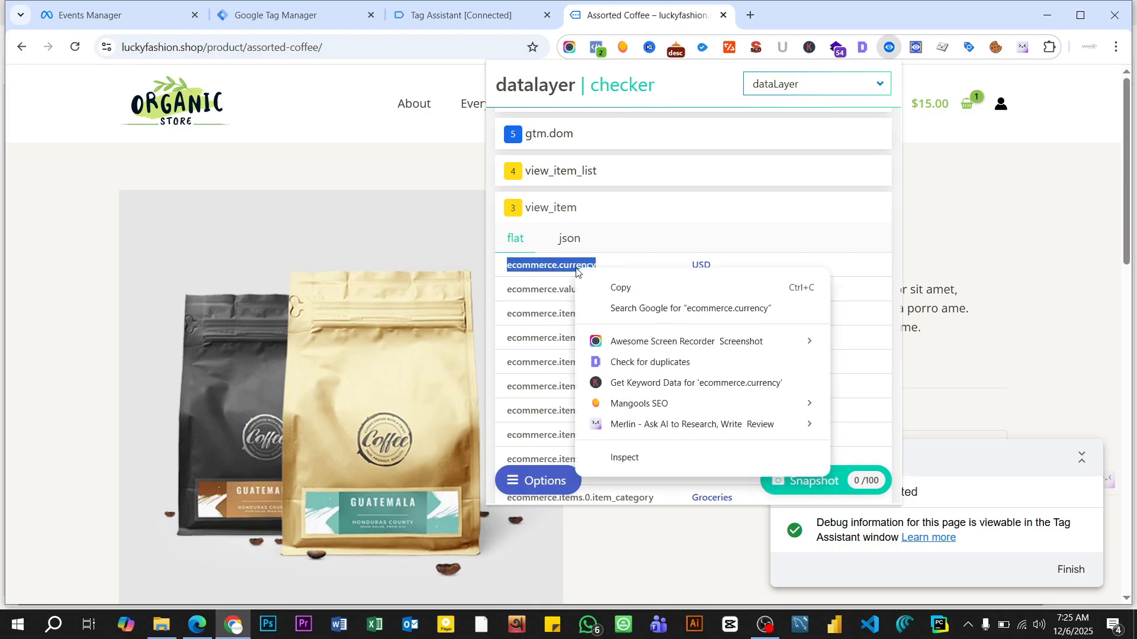
pyautogui.click(619, 287)
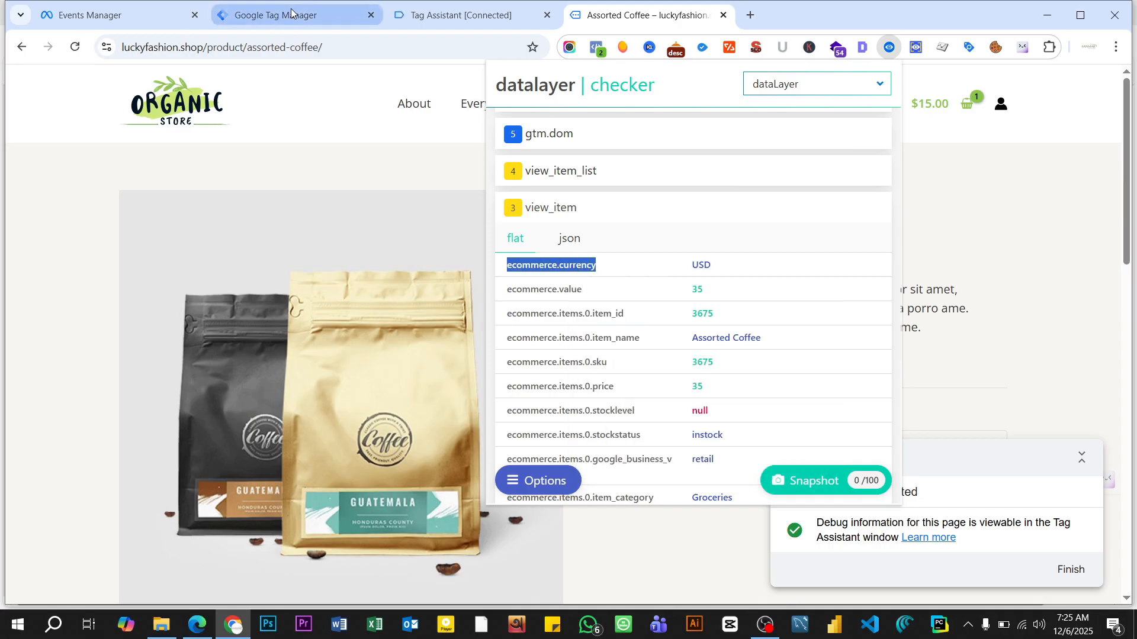
# - Switch to Google Tag Manager and start a new user-defined variable named "Fb DLV Currency" with the Data Layer Variable type
pyautogui.click(290, 8)
pyautogui.click(290, 8)
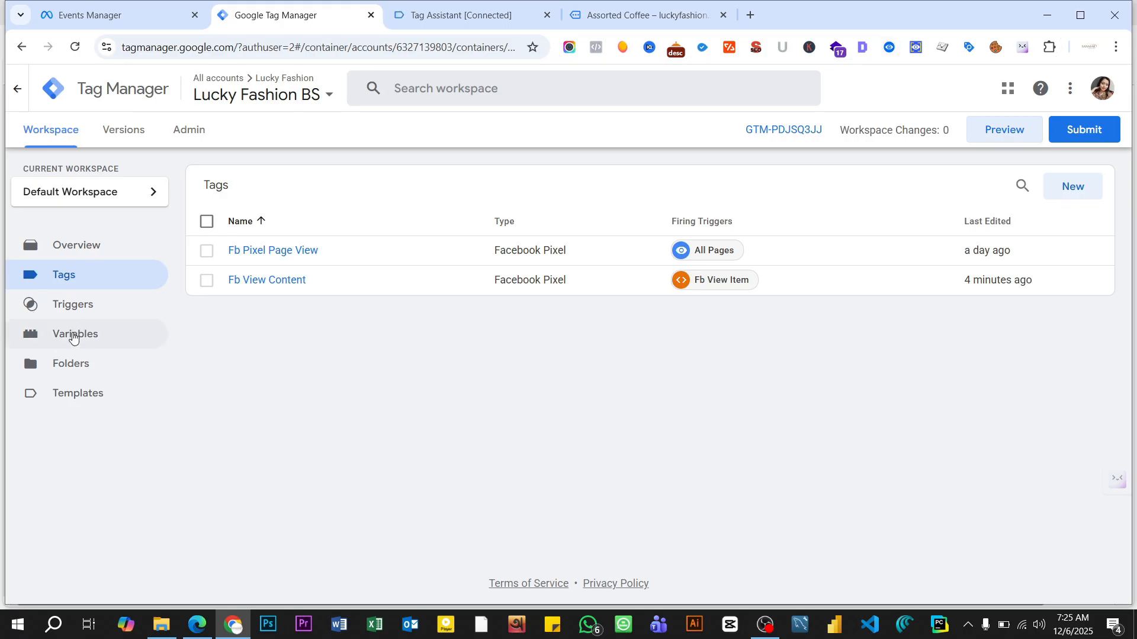
pyautogui.click(73, 335)
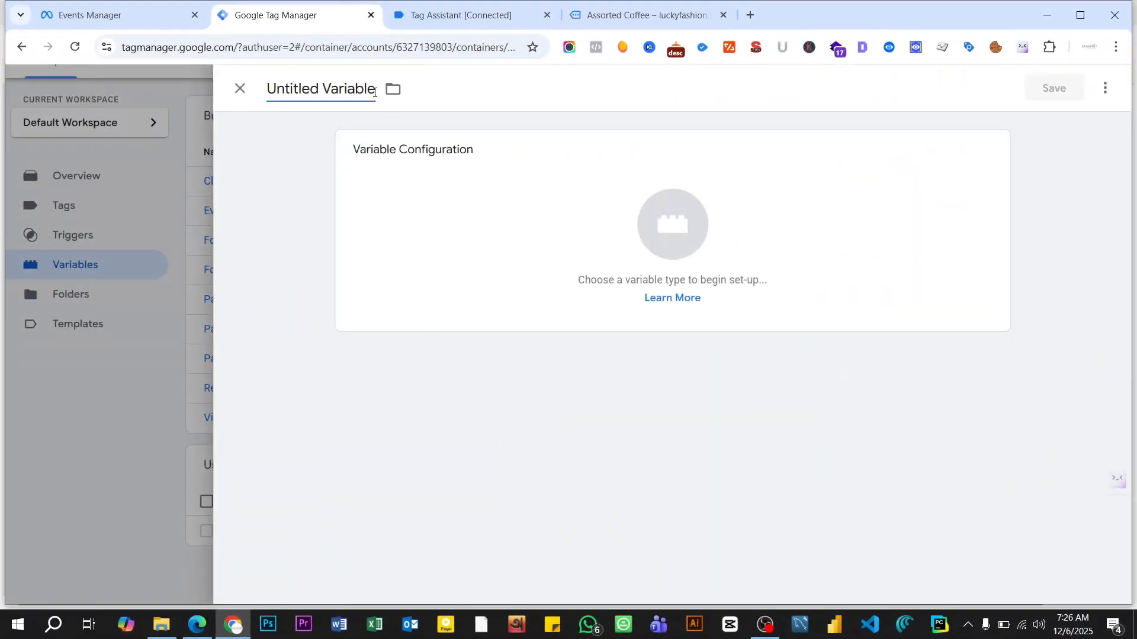
pyautogui.click(372, 91)
pyautogui.press('BackSpace')
pyautogui.press('BackSpace')
pyautogui.press('BackSpace')
pyautogui.press('BackSpace')
pyautogui.press('BackSpace')
pyautogui.press('BackSpace')
pyautogui.press('BackSpace')
pyautogui.press('BackSpace')
pyautogui.press('BackSpace')
pyautogui.press('BackSpace')
pyautogui.press('BackSpace')
pyautogui.press('BackSpace')
pyautogui.press('BackSpace')
pyautogui.press('BackSpace')
pyautogui.press('BackSpace')
pyautogui.press('BackSpace')
pyautogui.press('BackSpace')
pyautogui.write('F')
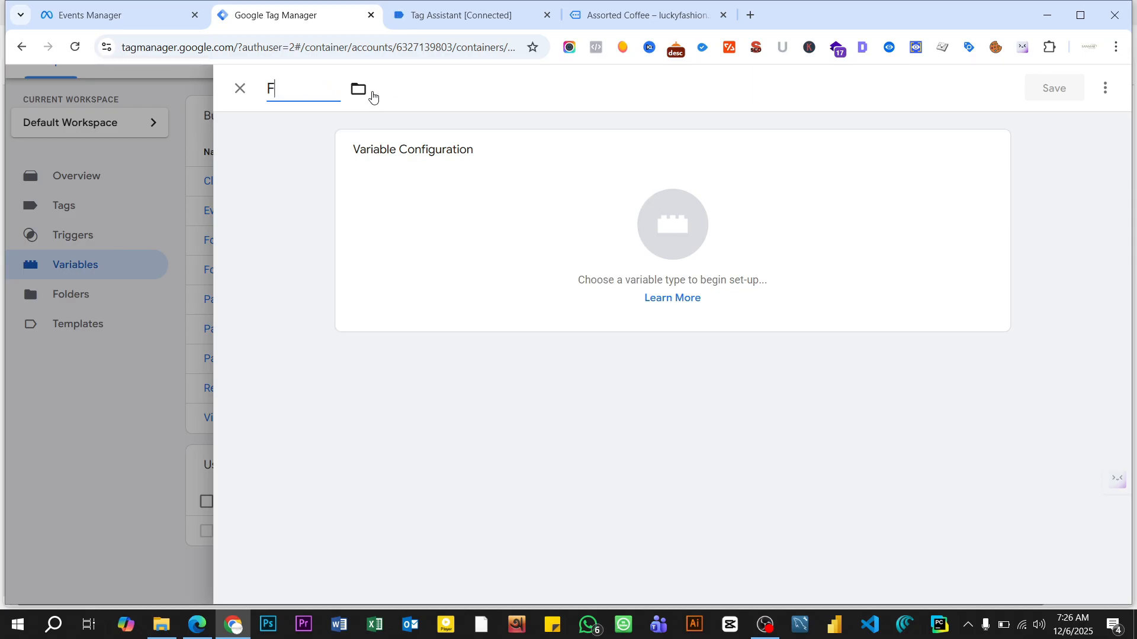
pyautogui.write('b DLV Currency')
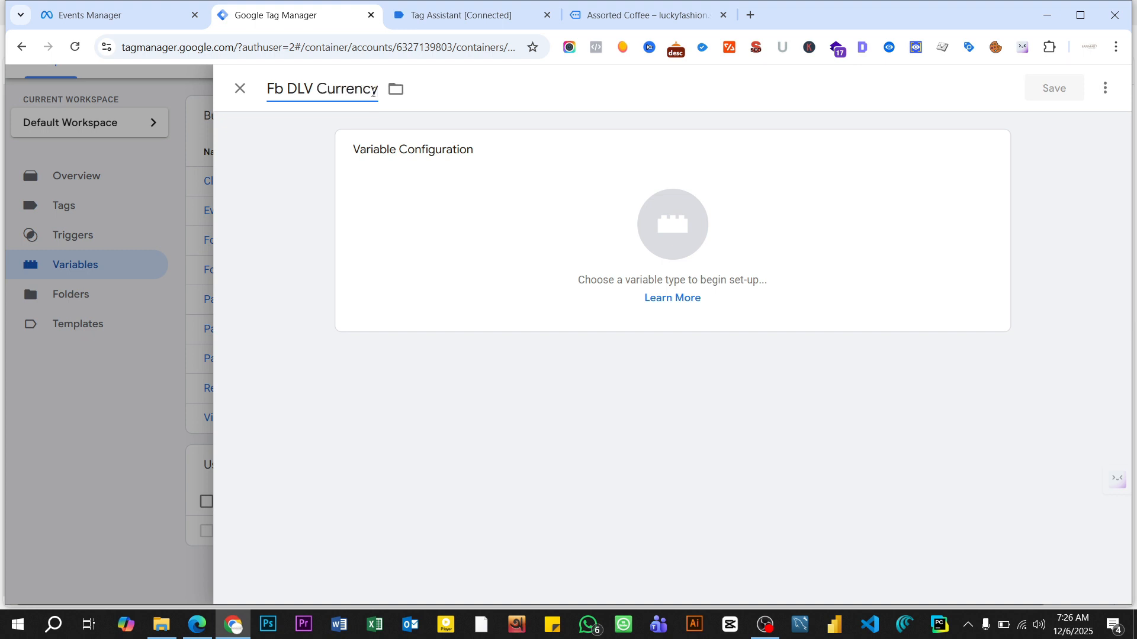
pyautogui.click(683, 256)
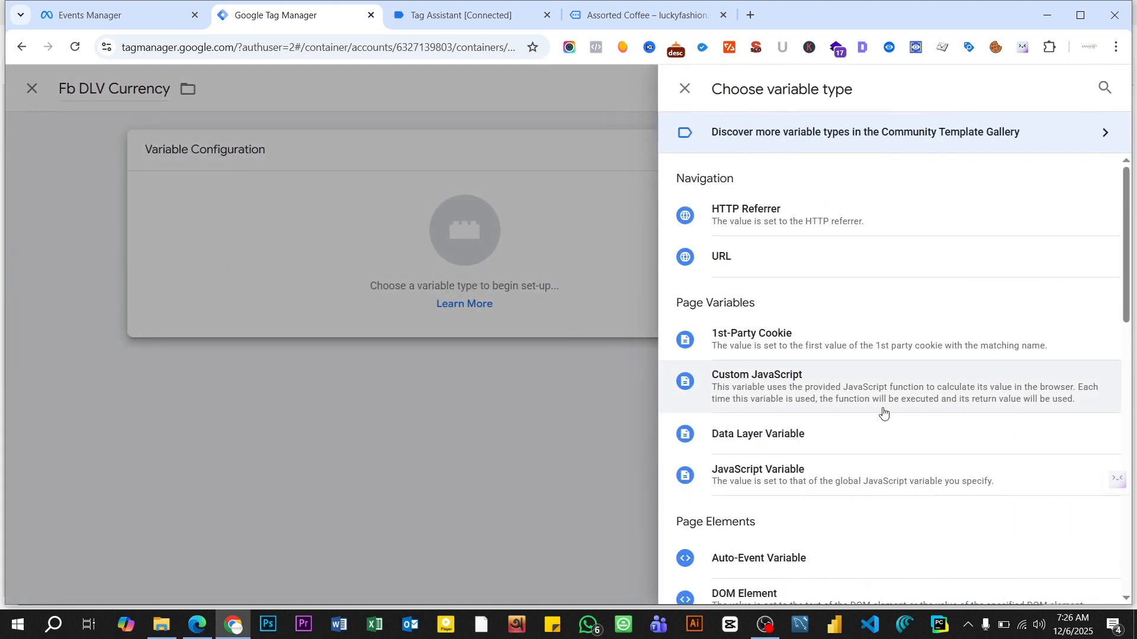
pyautogui.click(799, 436)
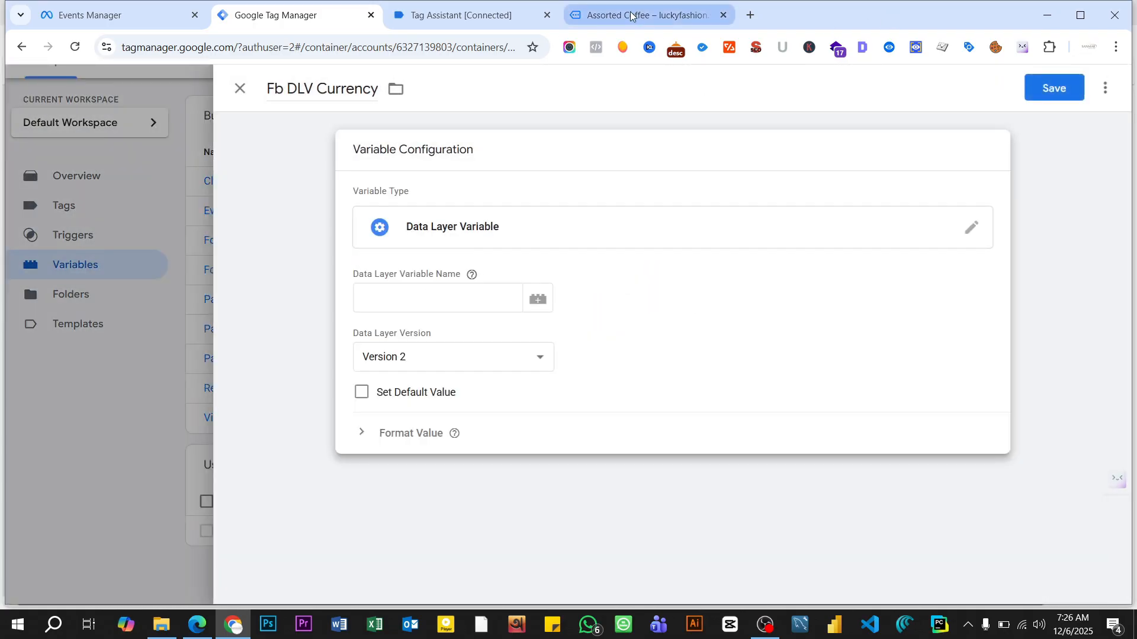
# - Copy the ecommerce.currency path again from the view_item event in Datalayer Checker on the Assorted Coffee page
pyautogui.click(643, 18)
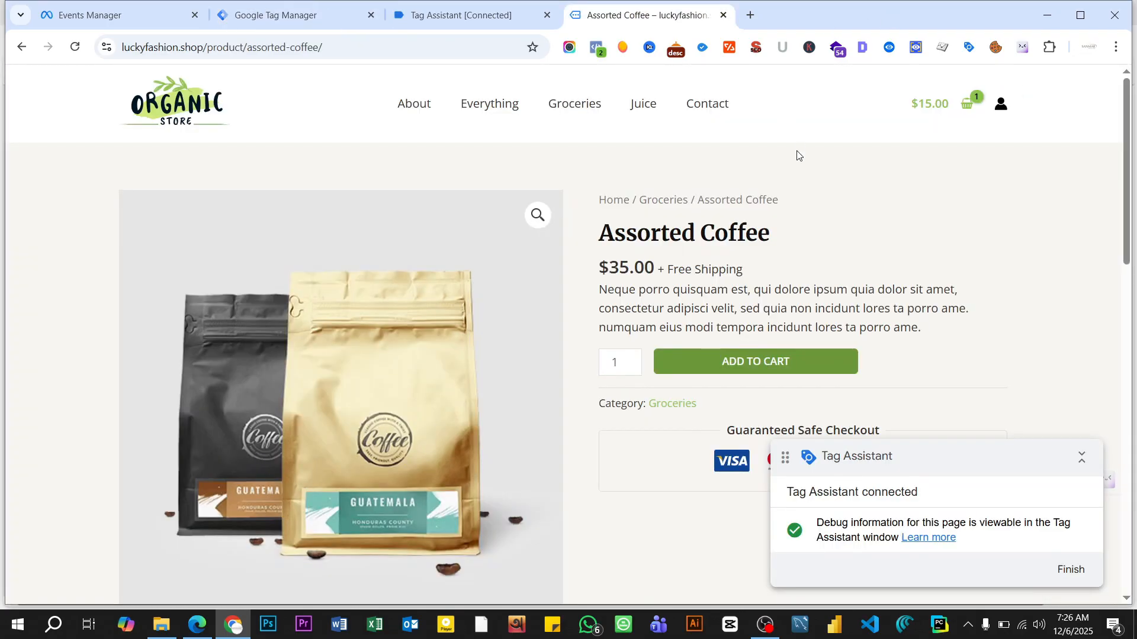
pyautogui.click(865, 51)
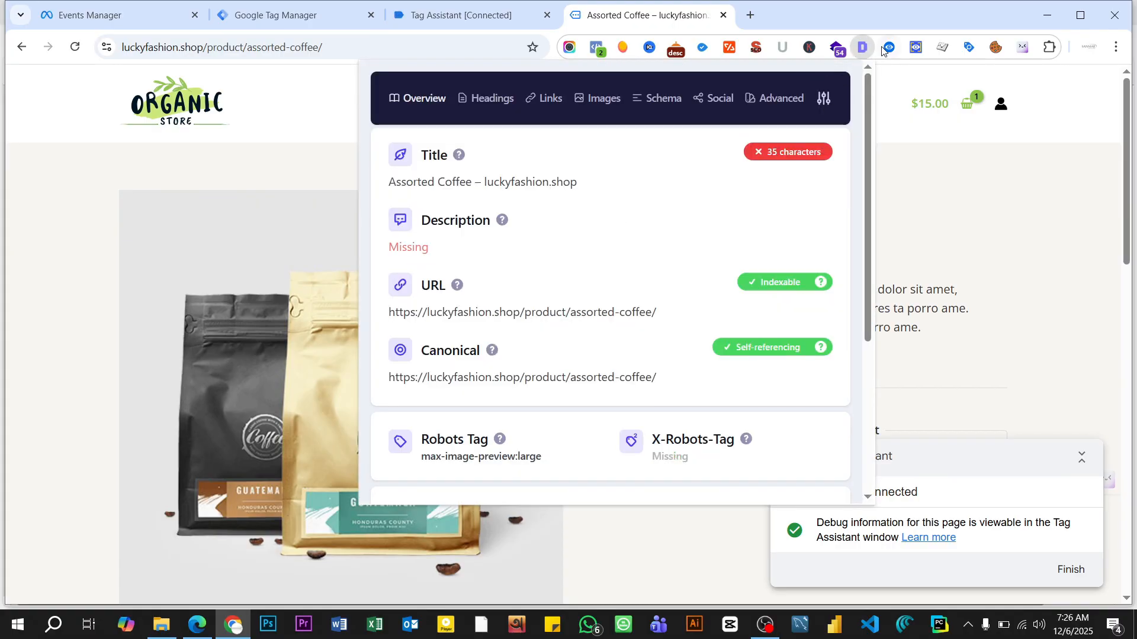
pyautogui.click(889, 47)
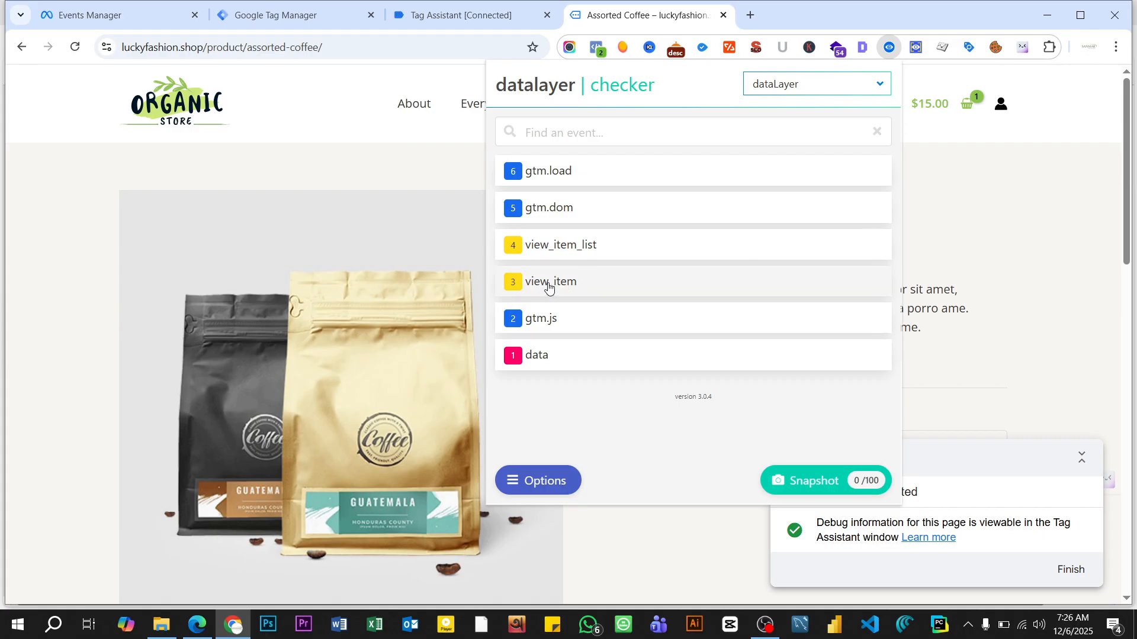
pyautogui.click(548, 289)
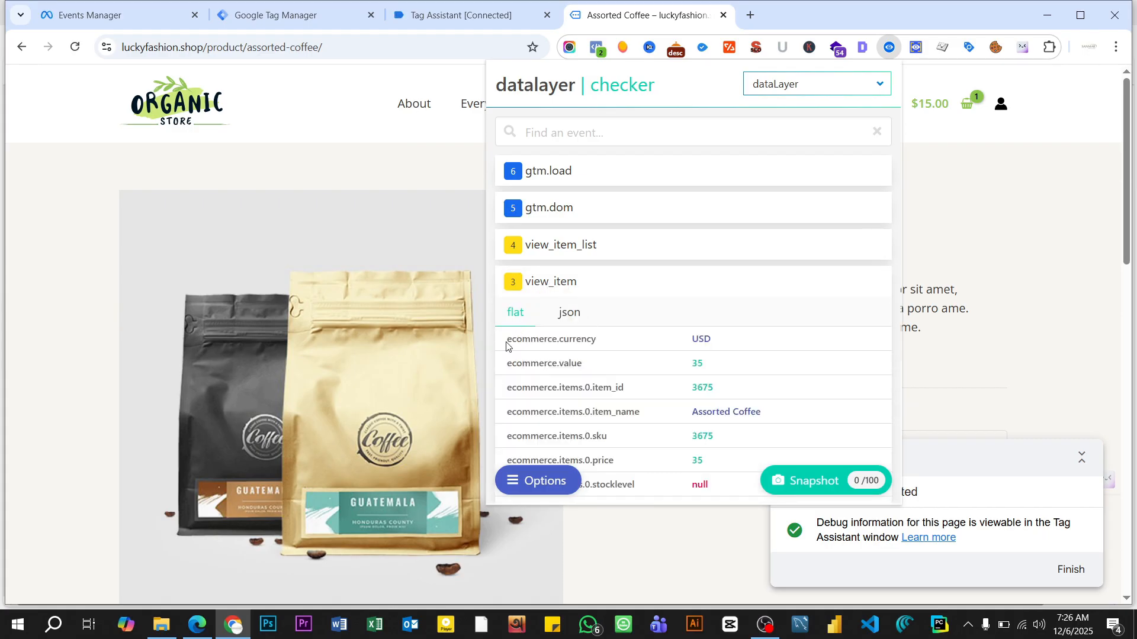
pyautogui.moveTo(506, 343); pyautogui.dragTo(598, 341)
pyautogui.rightClick(585, 339)
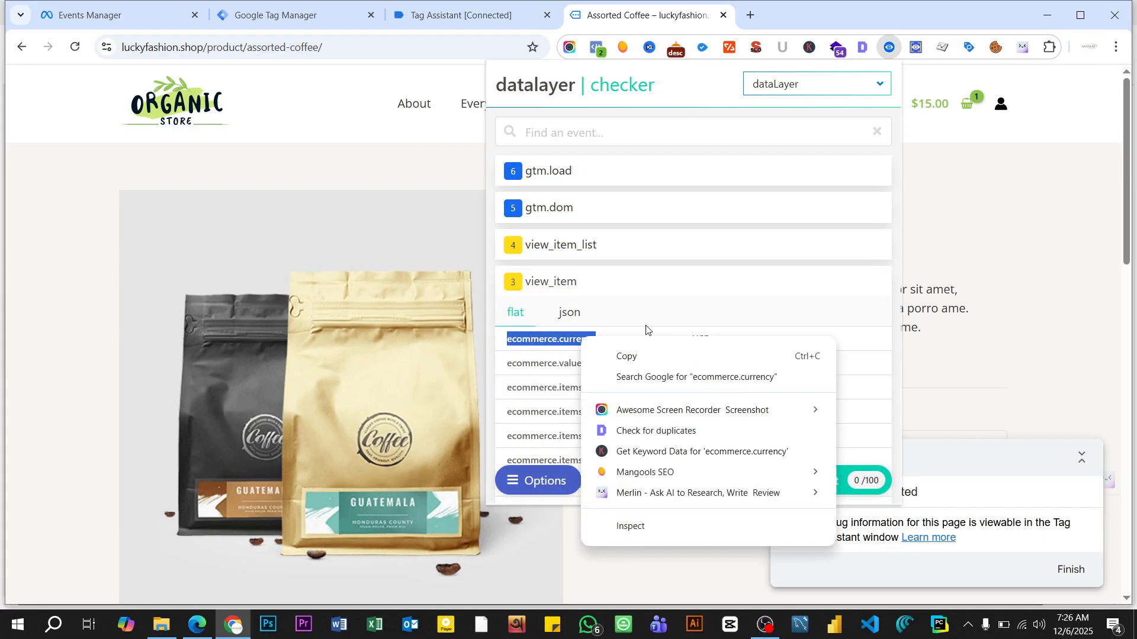
pyautogui.click(631, 356)
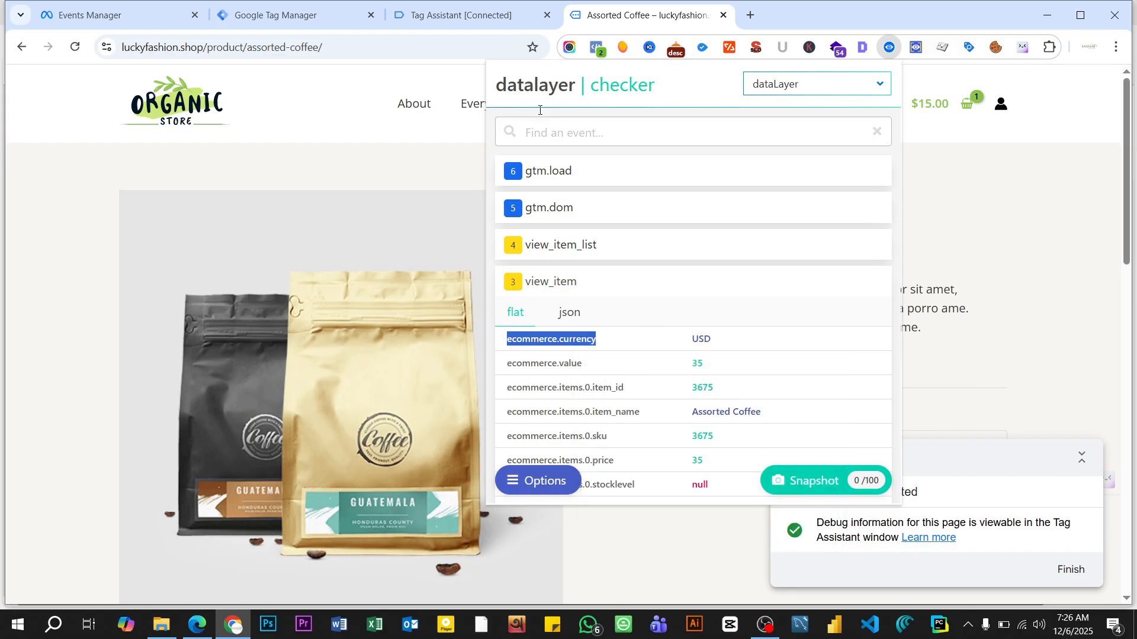
# - Set the Data Layer Variable Name of Fb DLV Currency to ecommerce.currency in Tag Manager and save the variable
pyautogui.click(305, 17)
pyautogui.click(437, 300)
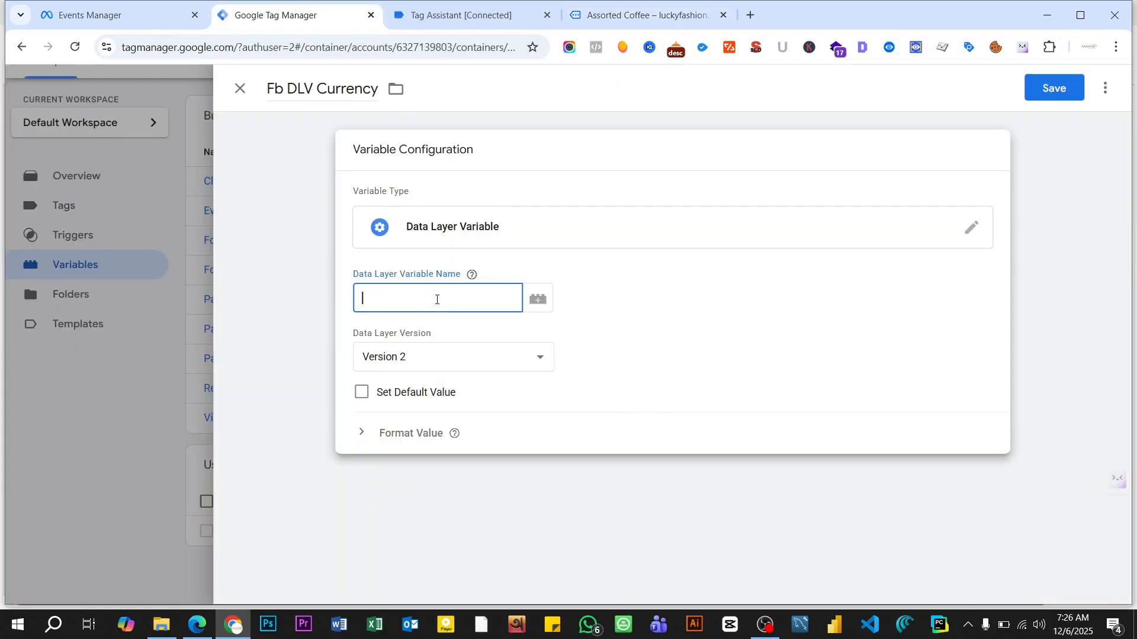
pyautogui.hotkey('ctrl', 'v')
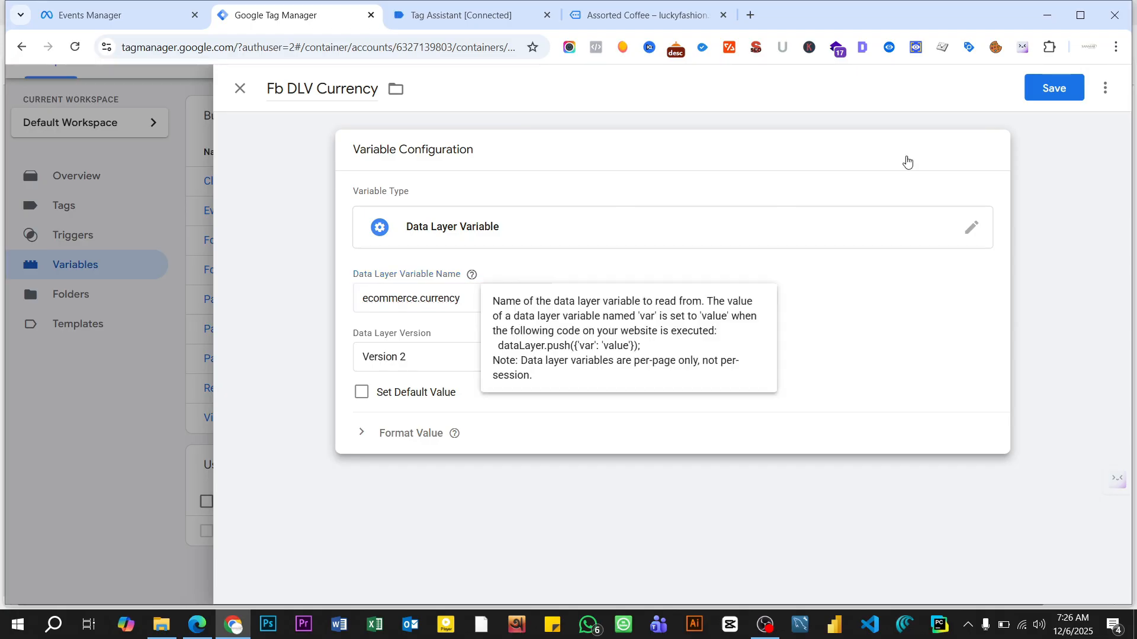
pyautogui.click(1055, 96)
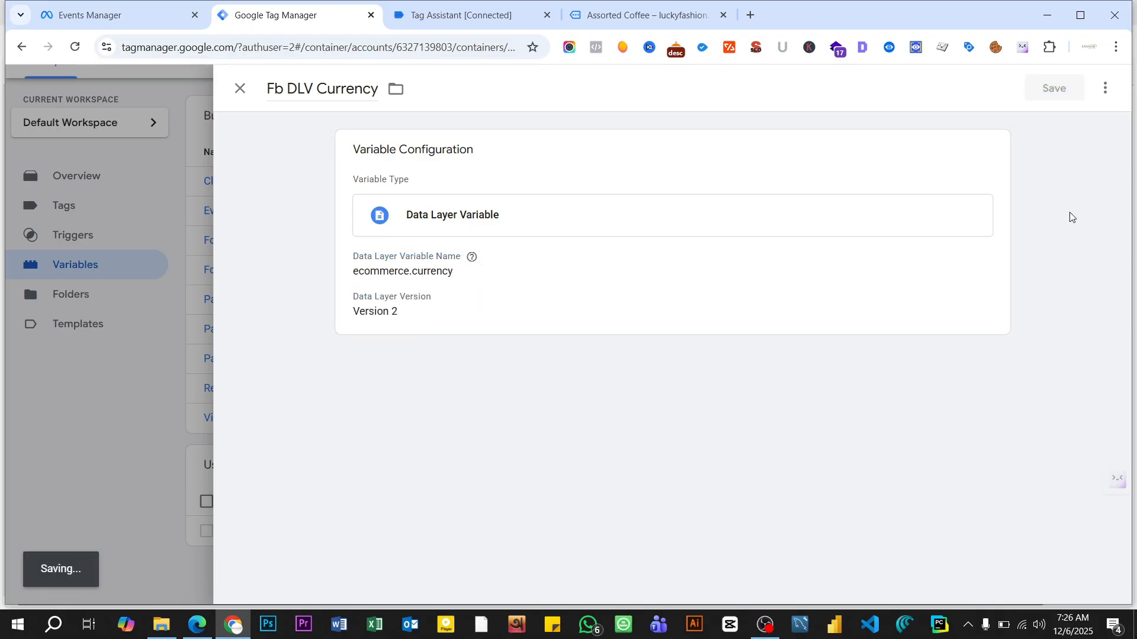
# - Check the PDF guide's View Content parameters, and copy the ecommerce.value path from the product page's view_item event in Datalayer Checker
pyautogui.click(627, 18)
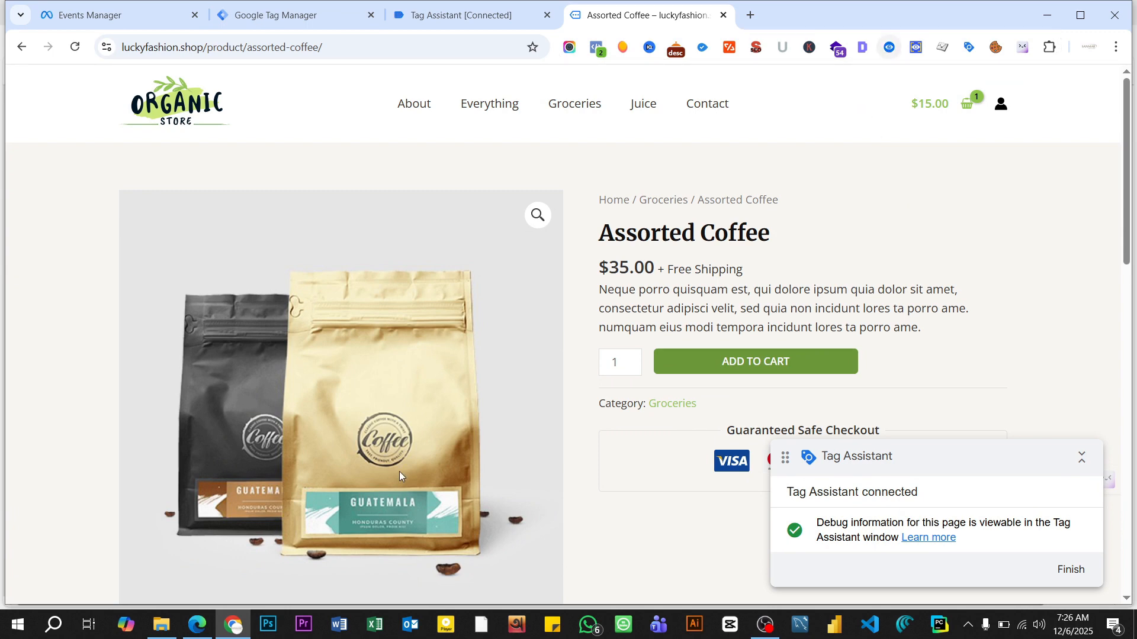
pyautogui.click(190, 577)
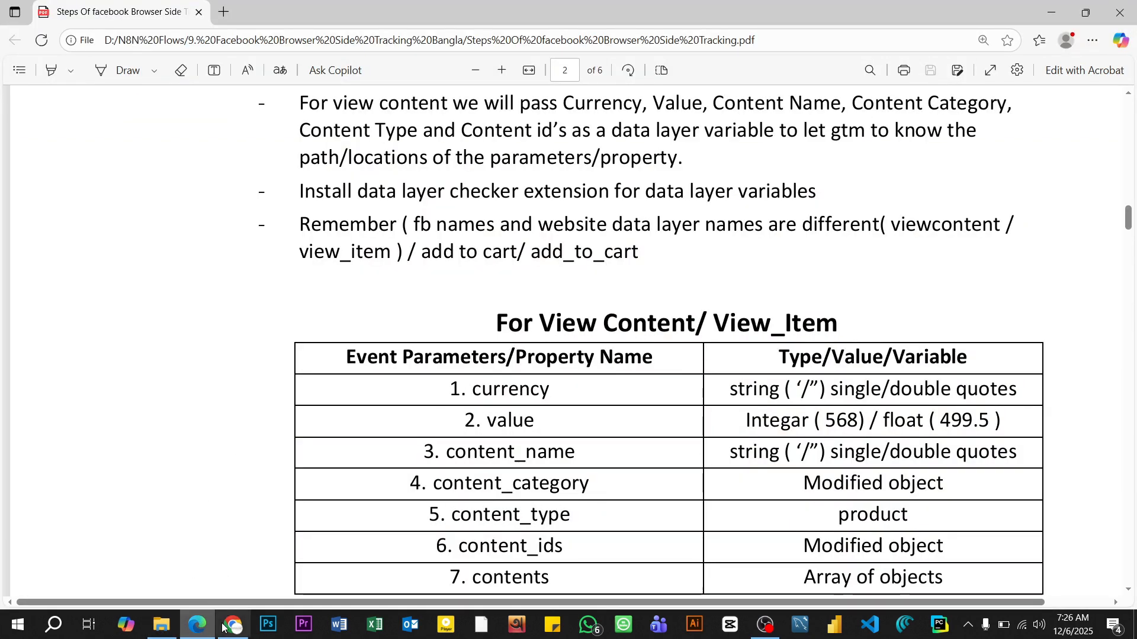
pyautogui.moveTo(233, 624)
pyautogui.click(246, 491)
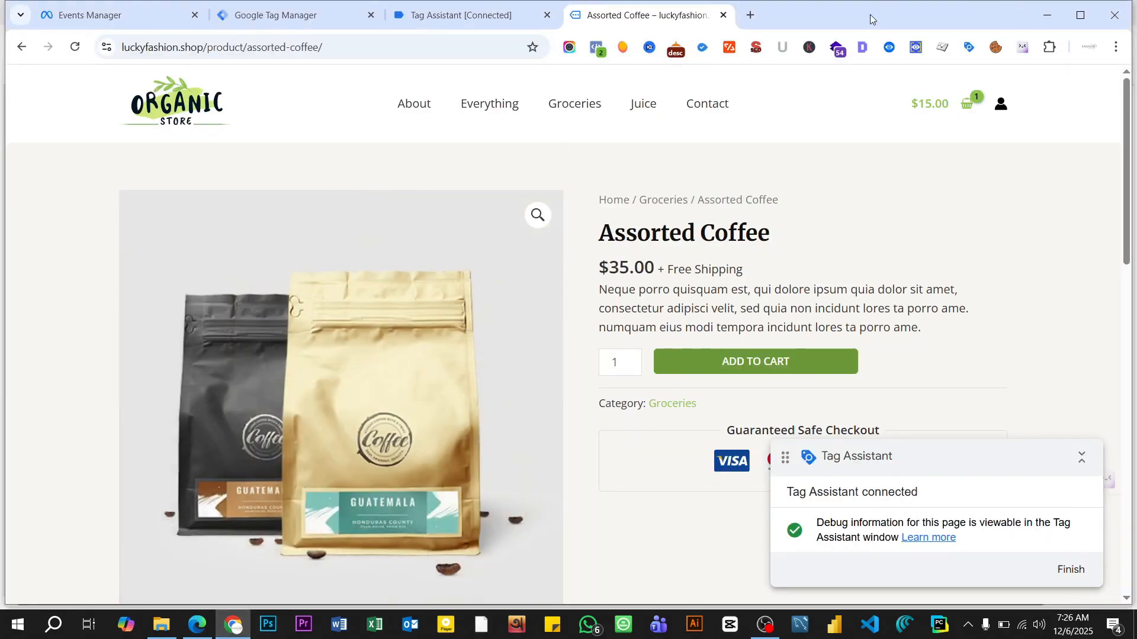
pyautogui.click(888, 49)
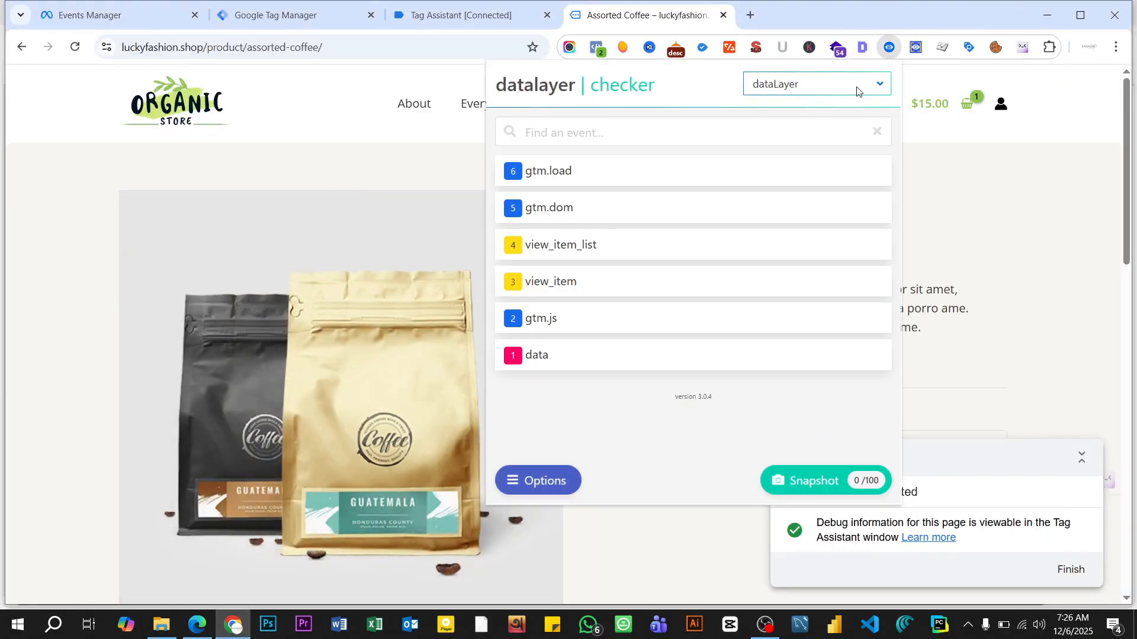
pyautogui.click(576, 286)
pyautogui.scroll(-1, 610, 284)
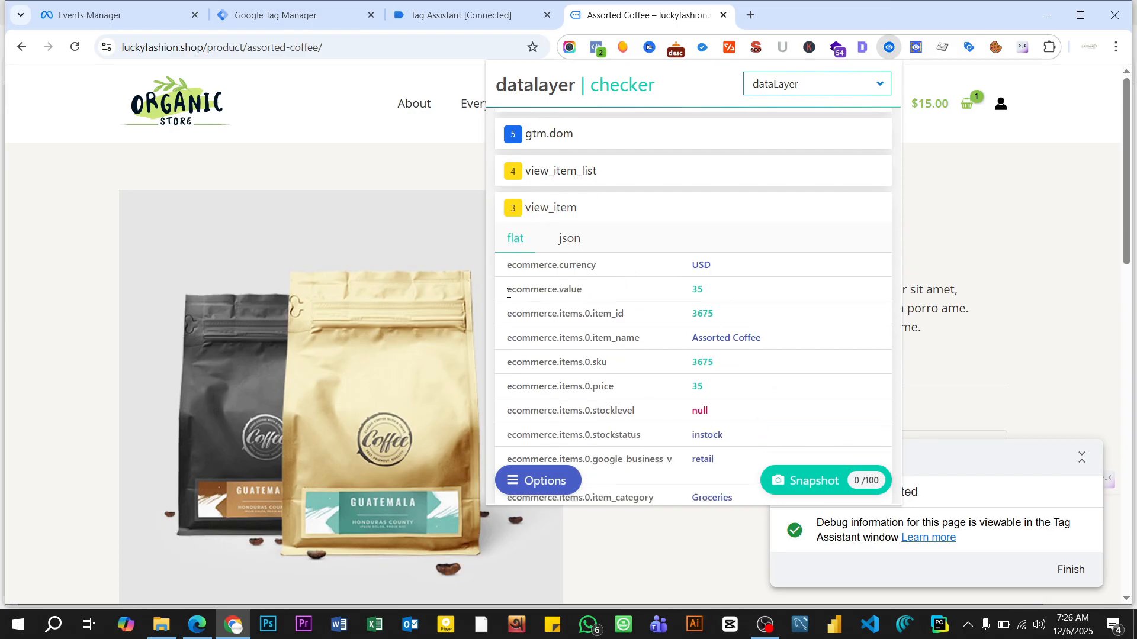
pyautogui.moveTo(508, 293); pyautogui.dragTo(583, 296)
pyautogui.rightClick(561, 291)
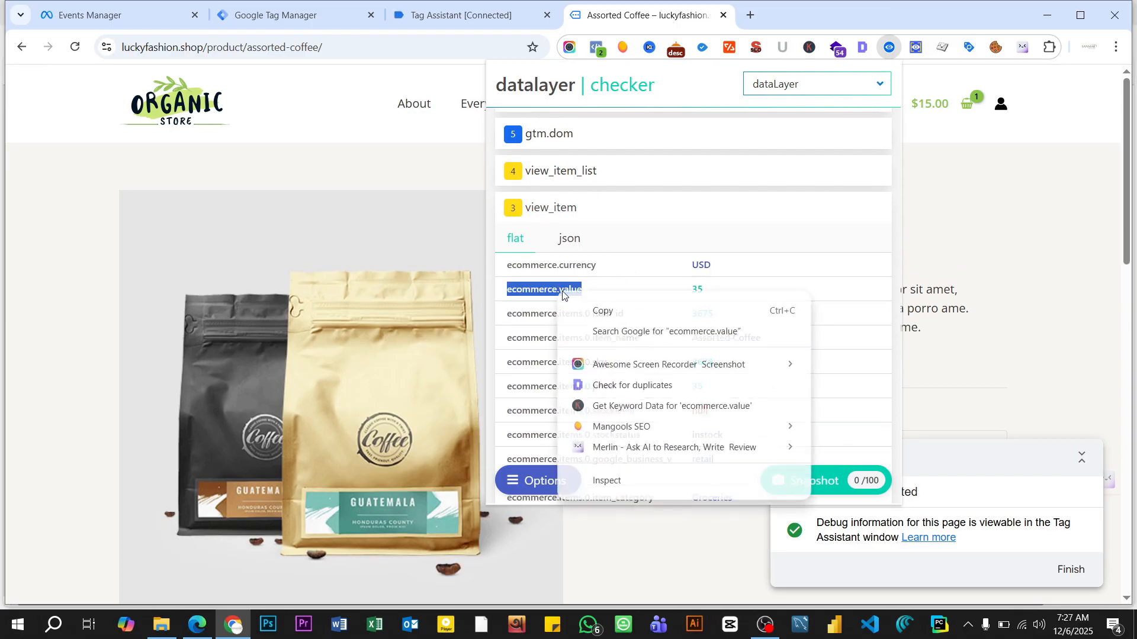
pyautogui.click(605, 311)
# - Start another user-defined variable in Tag Manager named "Fb Dlv Value" with the Data Layer Variable type
pyautogui.click(313, 16)
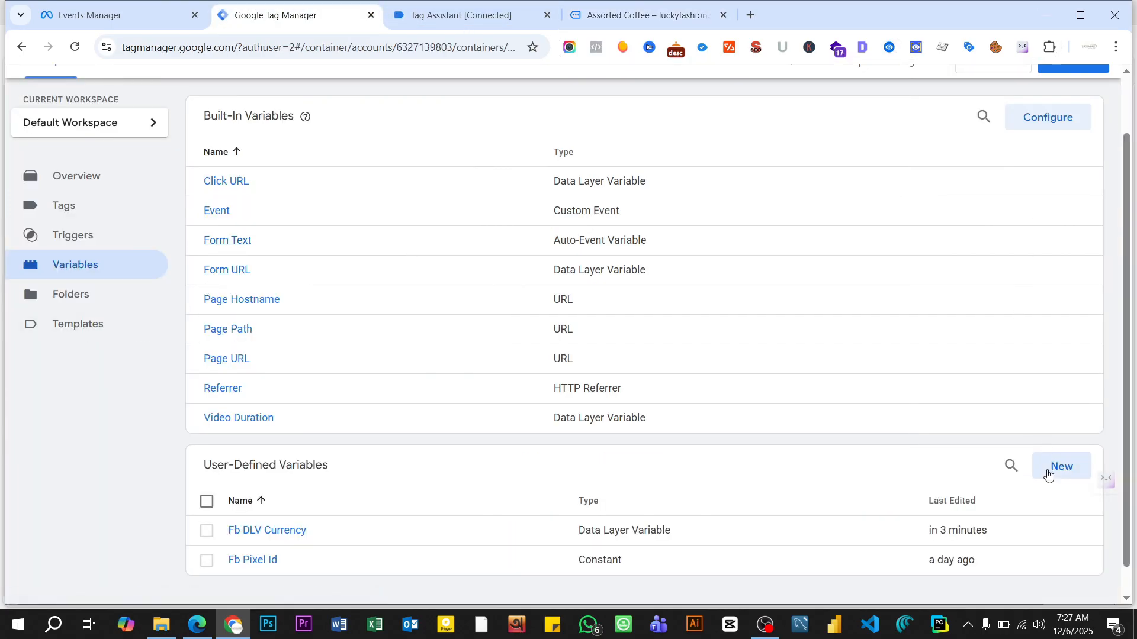
pyautogui.click(1048, 470)
pyautogui.click(363, 91)
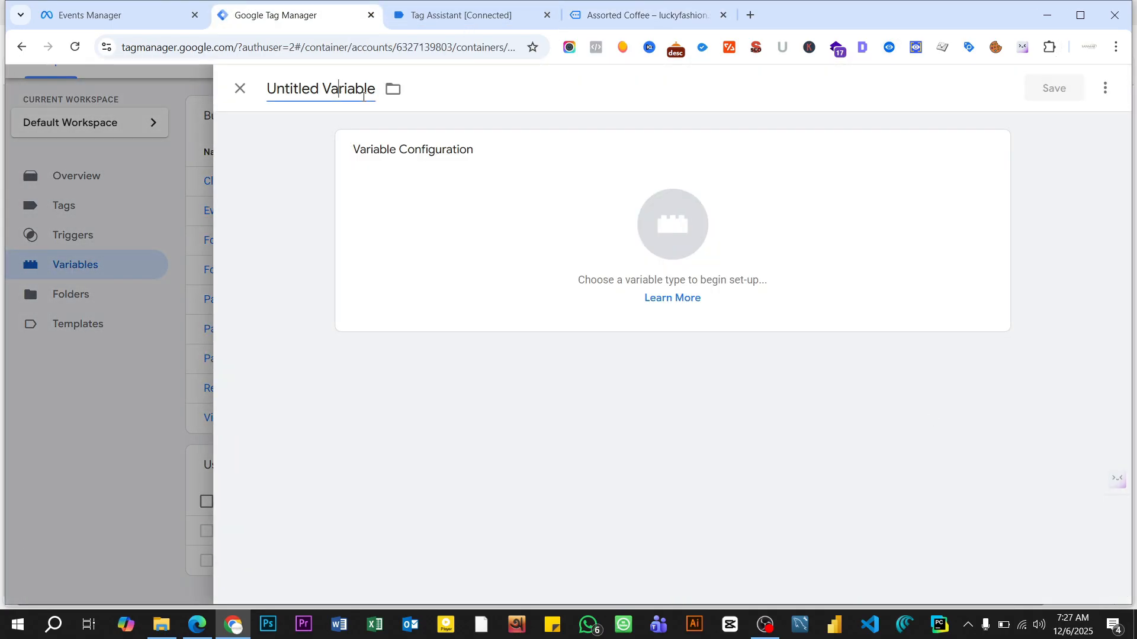
pyautogui.press('BackSpace')
pyautogui.press('BackSpace')
pyautogui.press('BackSpace')
pyautogui.press('BackSpace')
pyautogui.press('BackSpace')
pyautogui.press('BackSpace')
pyautogui.press('BackSpace')
pyautogui.press('BackSpace')
pyautogui.press('BackSpace')
pyautogui.press('BackSpace')
pyautogui.press('BackSpace')
pyautogui.press('BackSpace')
pyautogui.press('BackSpace')
pyautogui.press('BackSpace')
pyautogui.press('BackSpace')
pyautogui.press('BackSpace')
pyautogui.press('BackSpace')
pyautogui.write('Fb ')
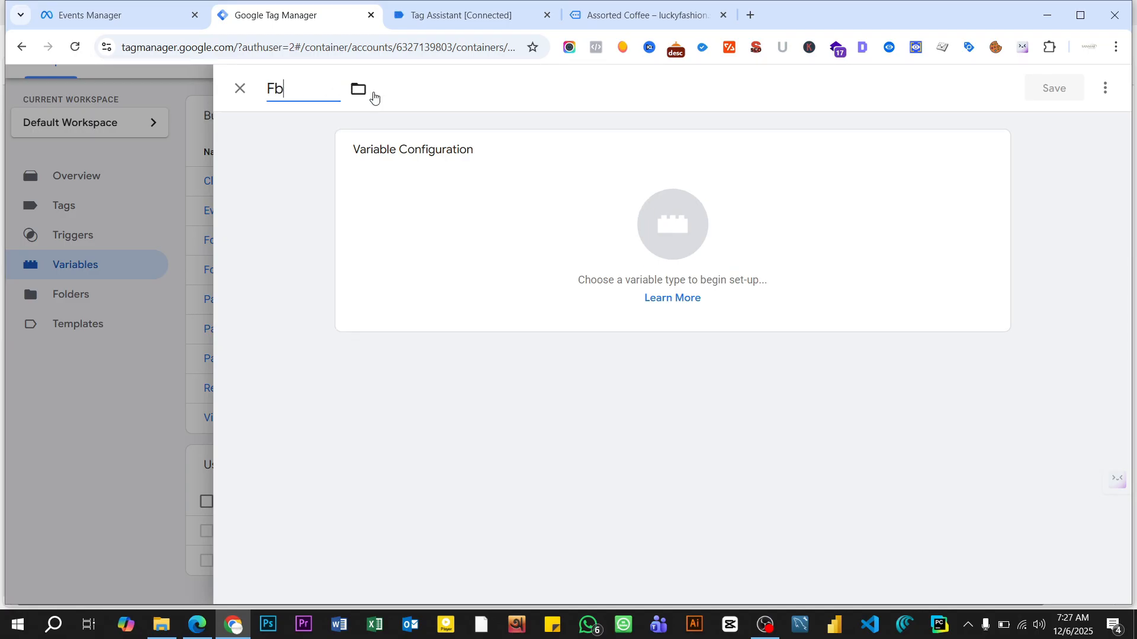
pyautogui.write('Dlv Value')
pyautogui.click(619, 244)
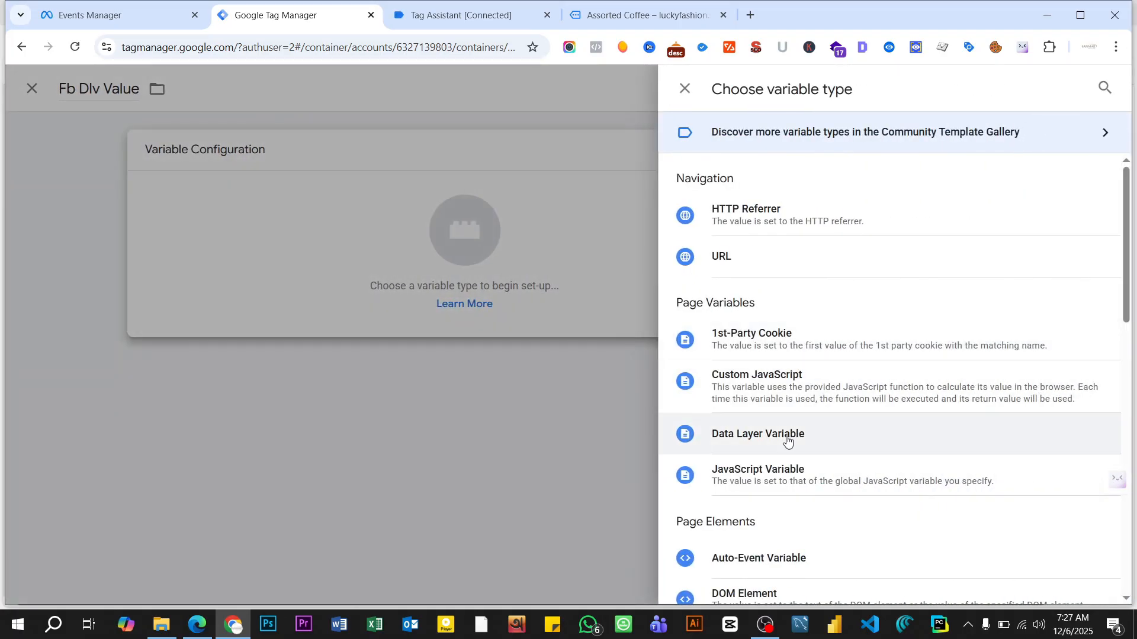
pyautogui.click(786, 439)
# - Set the Data Layer Variable Name of Fb Dlv Value to ecommerce.value and save the variable
pyautogui.click(401, 307)
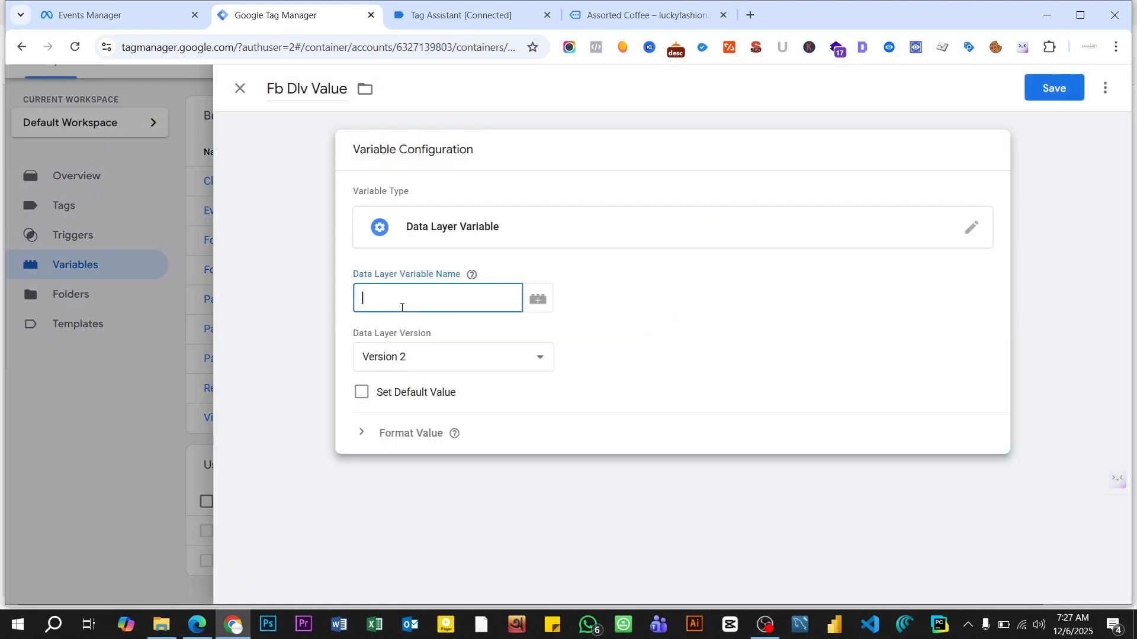
pyautogui.hotkey('ctrl', 'v')
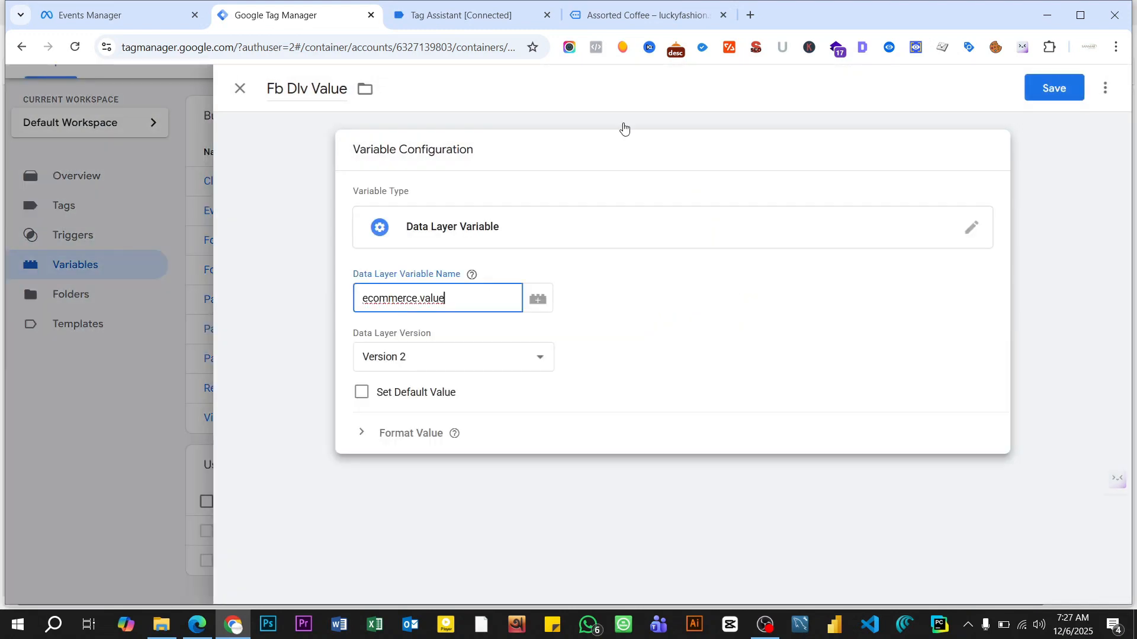
pyautogui.click(1053, 89)
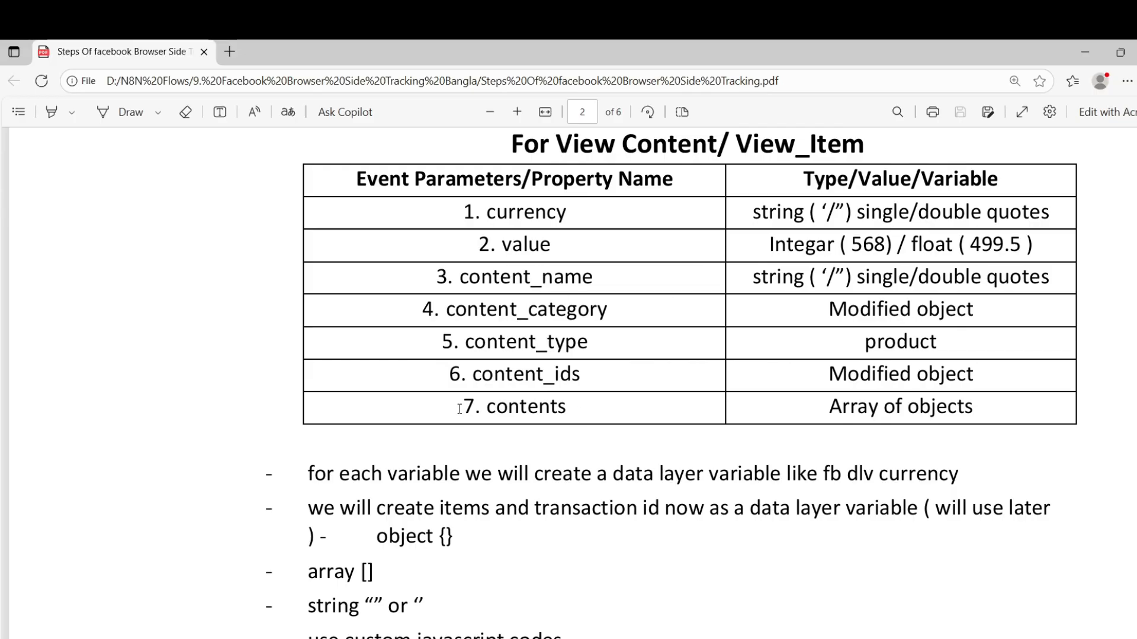
# - Review the PDF guide's View Content parameter table, its notes on items and transaction id variables, and the modified content functions
pyautogui.scroll(-5, 460, 409)
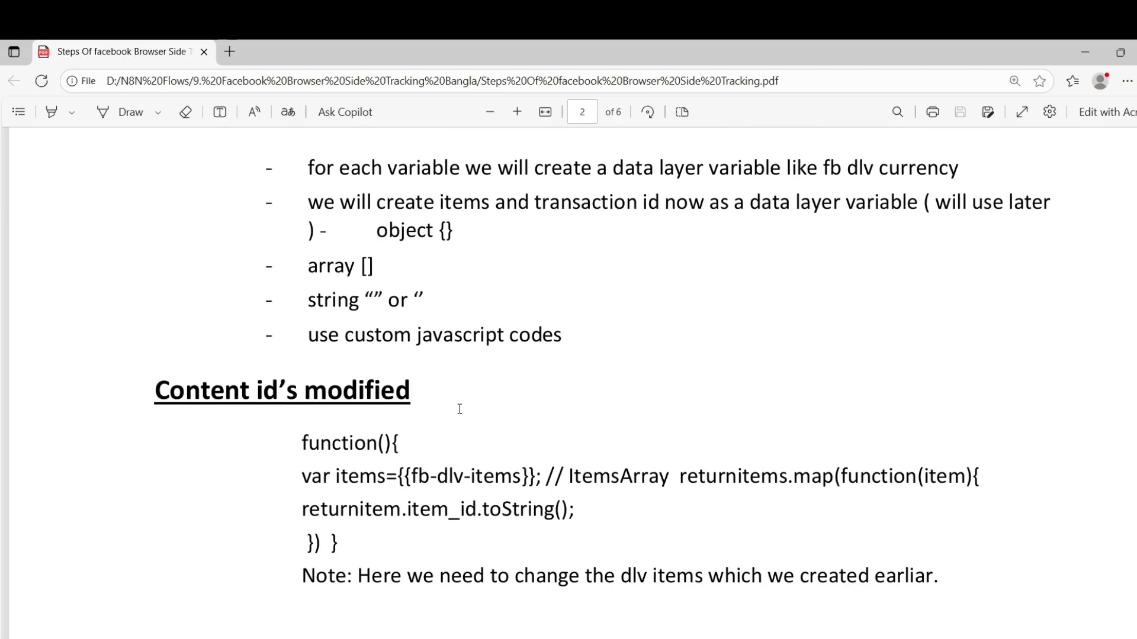
pyautogui.scroll(-3, 406, 403)
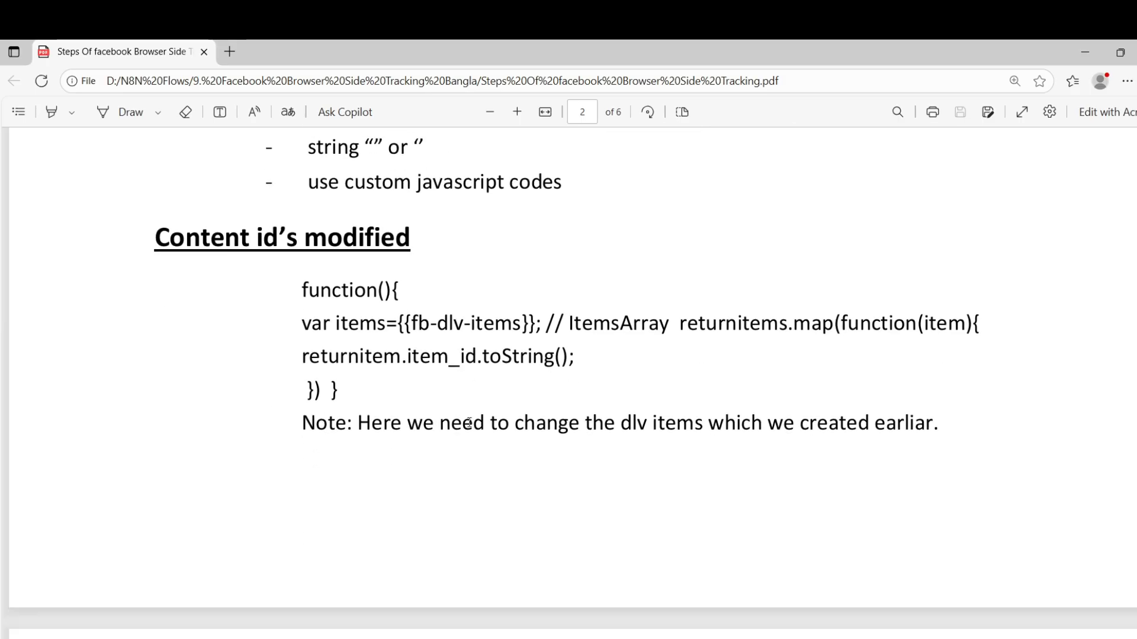
pyautogui.scroll(-8, 470, 423)
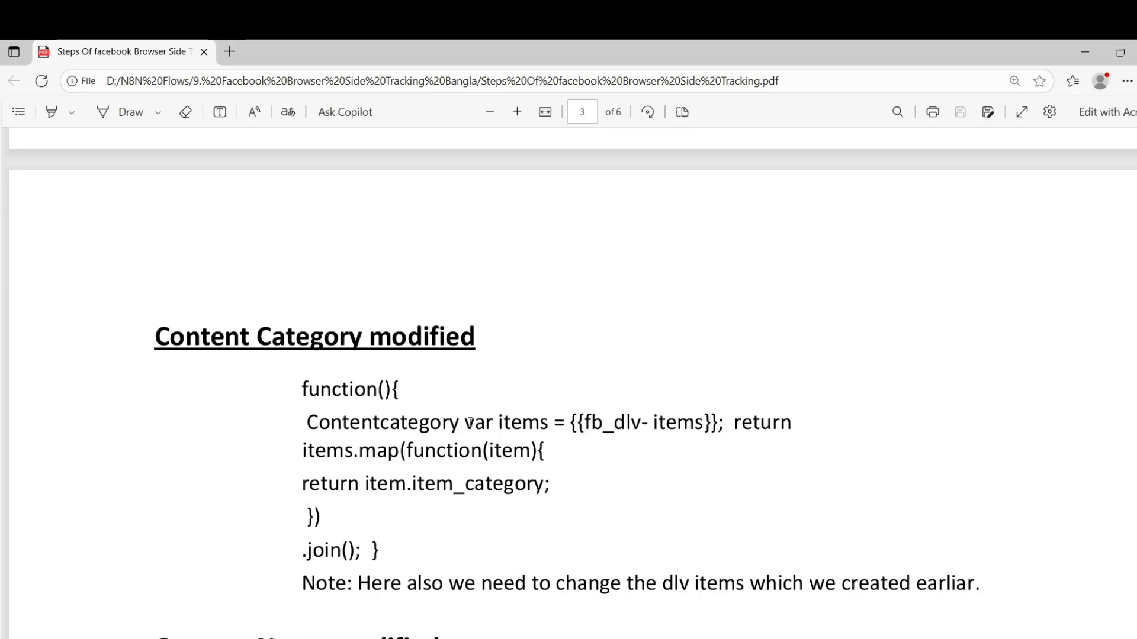
pyautogui.scroll(3, 469, 423)
pyautogui.scroll(6, 470, 422)
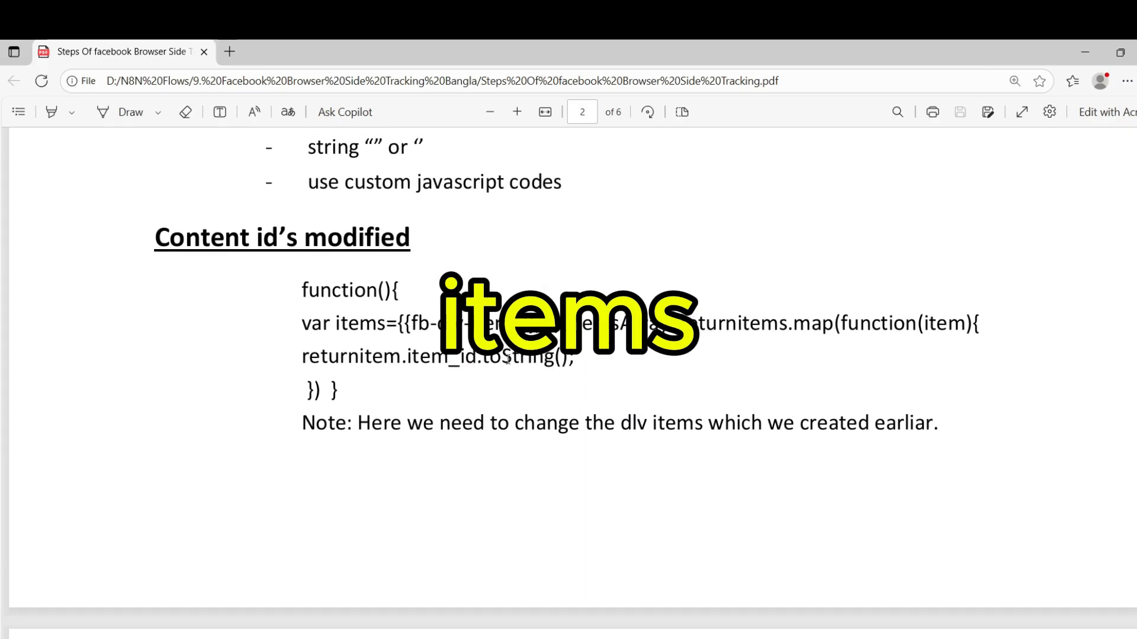
pyautogui.scroll(6, 522, 405)
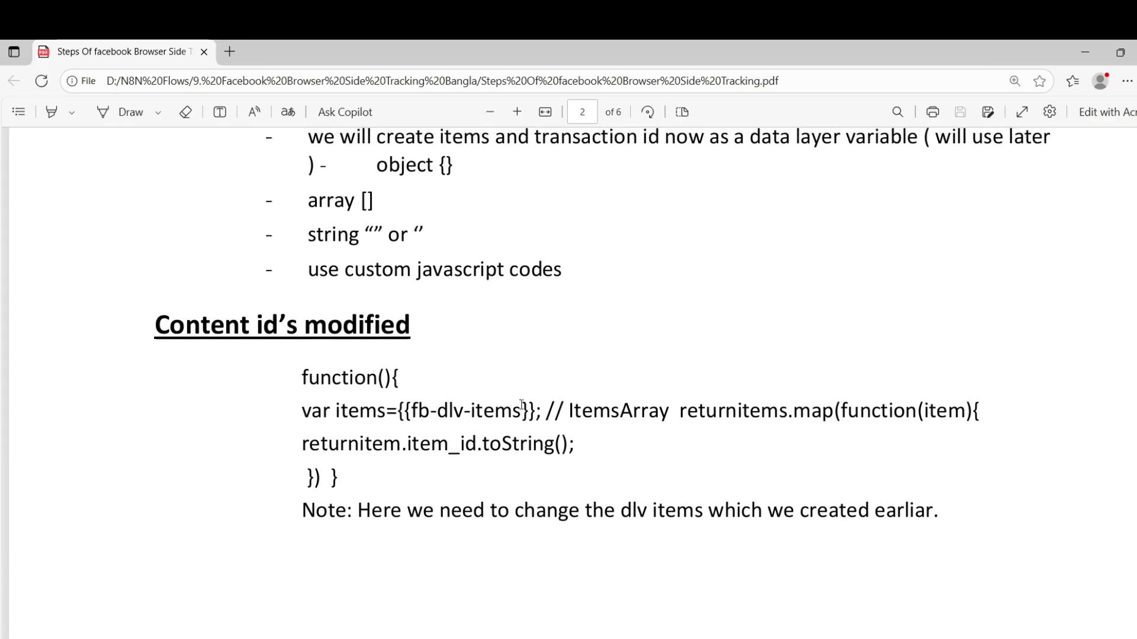
pyautogui.scroll(1, 521, 402)
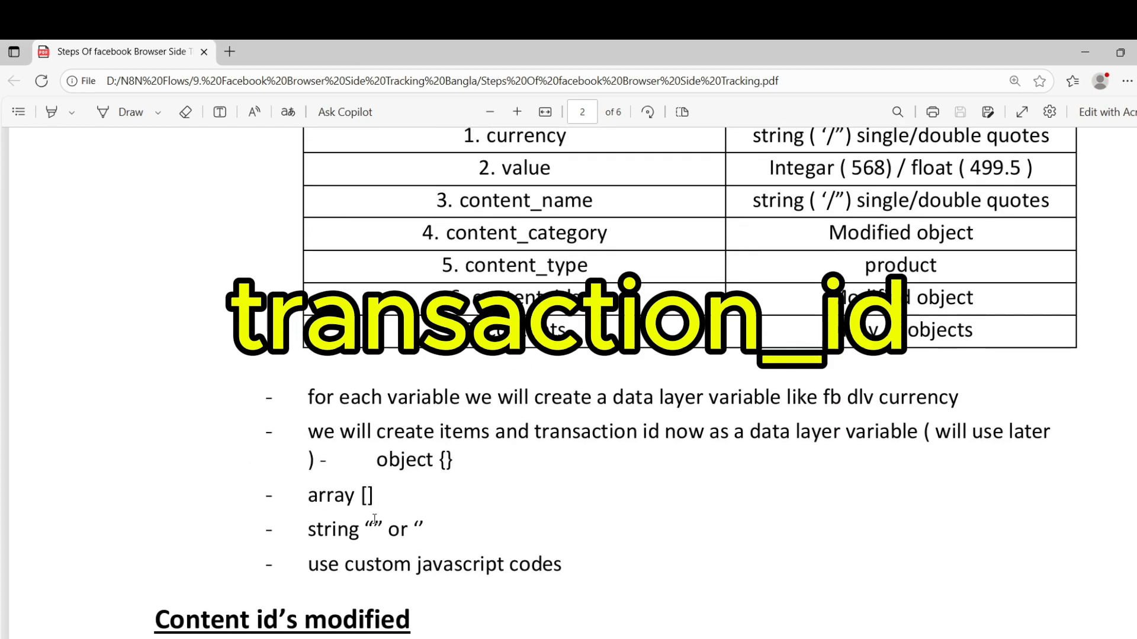
pyautogui.click(234, 568)
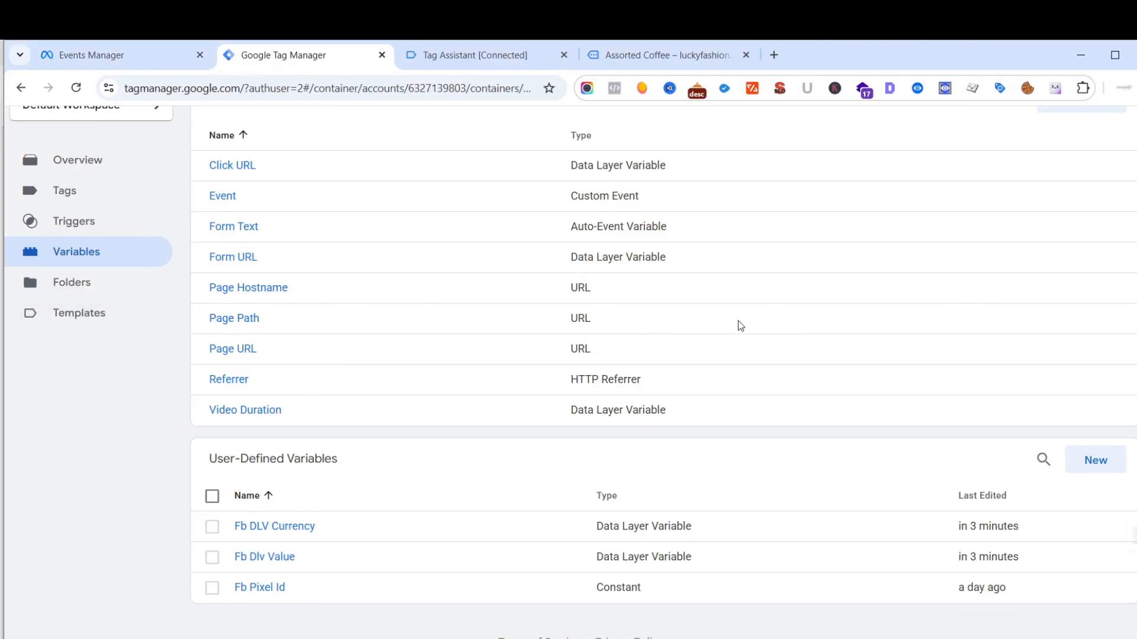
# - Start a new user-defined variable named "Fb Dlv Items" with the Data Layer Variable type
pyautogui.click(1097, 463)
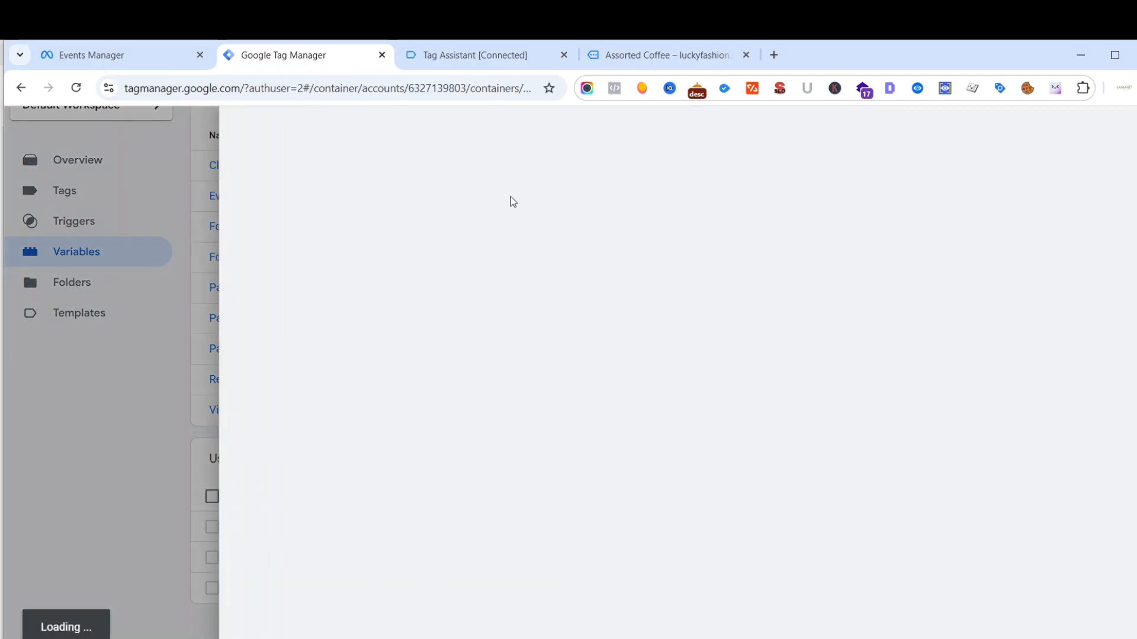
pyautogui.click(365, 131)
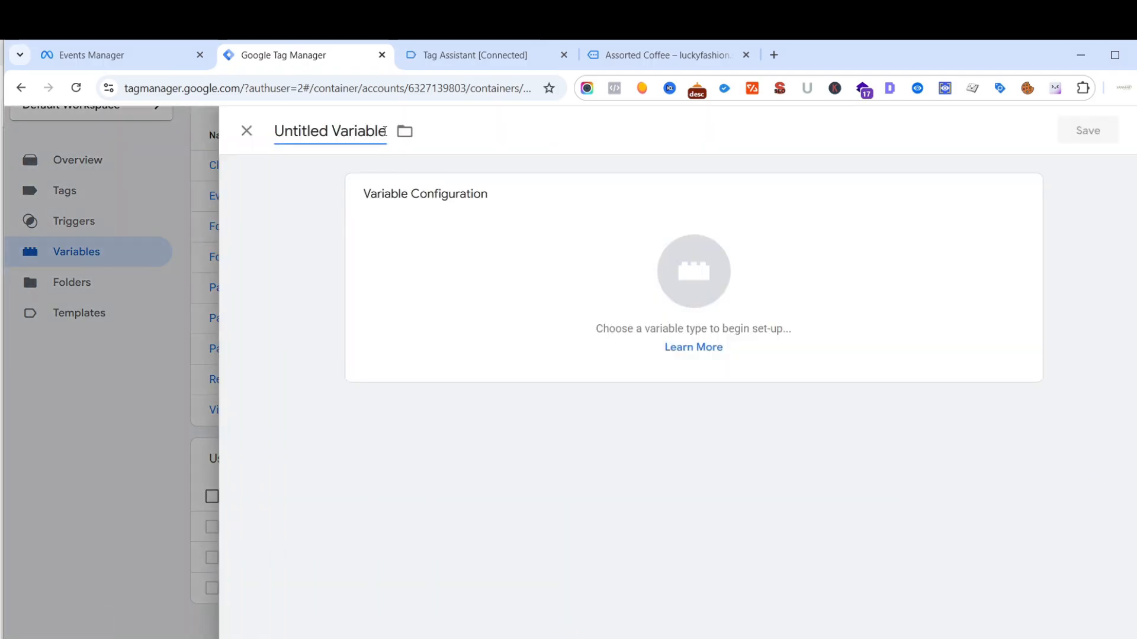
pyautogui.press('BackSpace')
pyautogui.press('BackSpace')
pyautogui.press('BackSpace')
pyautogui.press('BackSpace')
pyautogui.press('BackSpace')
pyautogui.press('BackSpace')
pyautogui.press('BackSpace')
pyautogui.press('BackSpace')
pyautogui.press('BackSpace')
pyautogui.press('BackSpace')
pyautogui.press('BackSpace')
pyautogui.press('BackSpace')
pyautogui.press('BackSpace')
pyautogui.press('BackSpace')
pyautogui.press('BackSpace')
pyautogui.press('BackSpace')
pyautogui.press('BackSpace')
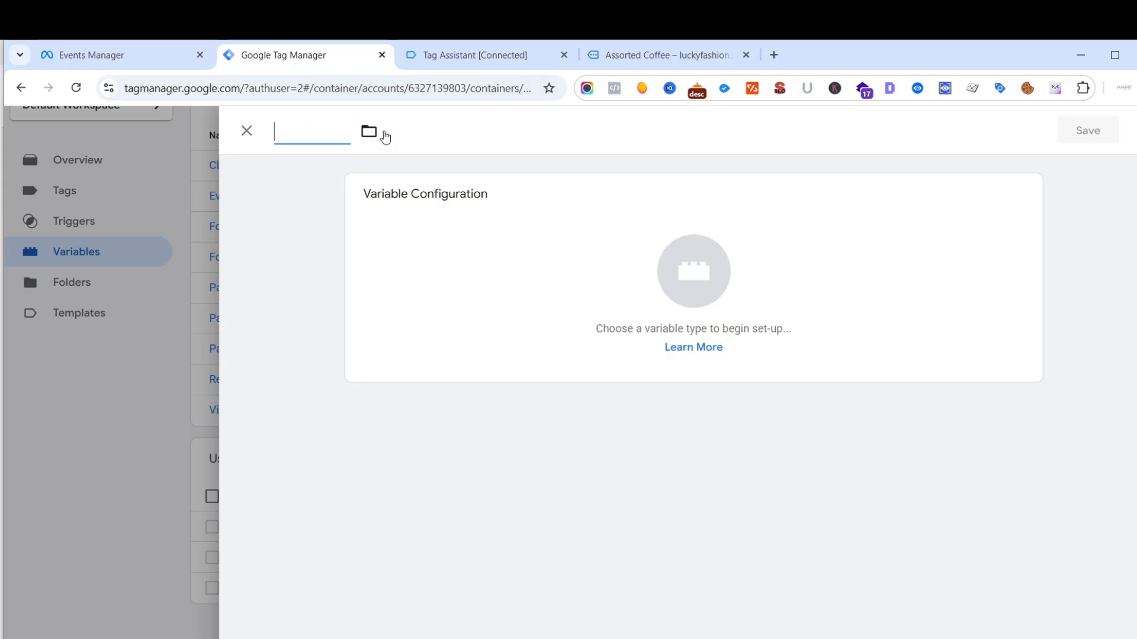
pyautogui.write('Fb Dlv Items')
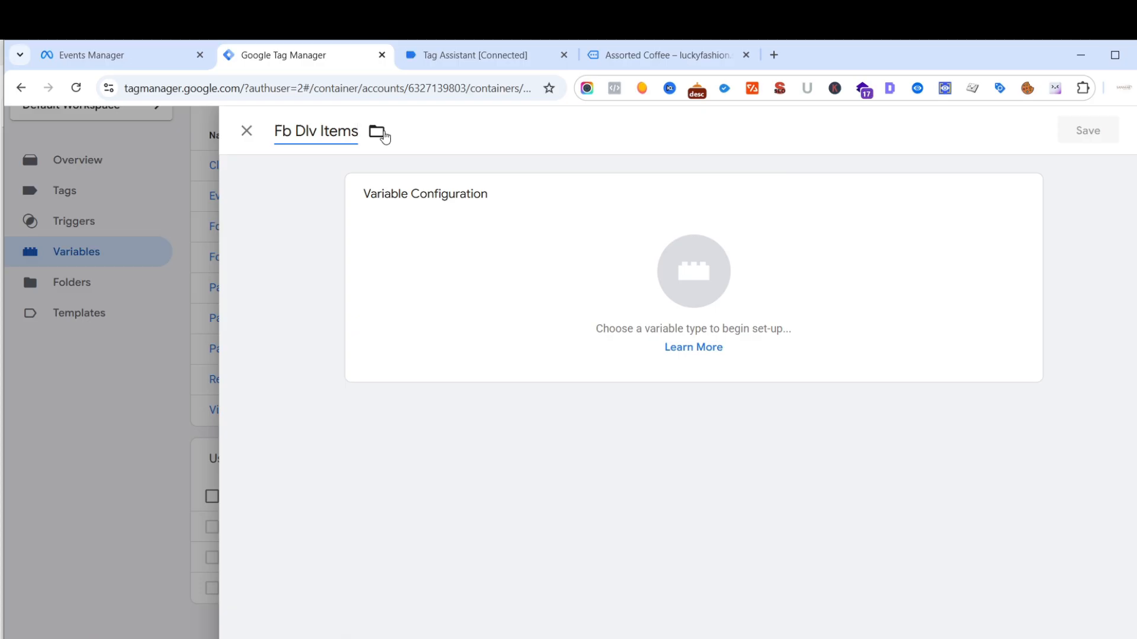
pyautogui.click(700, 297)
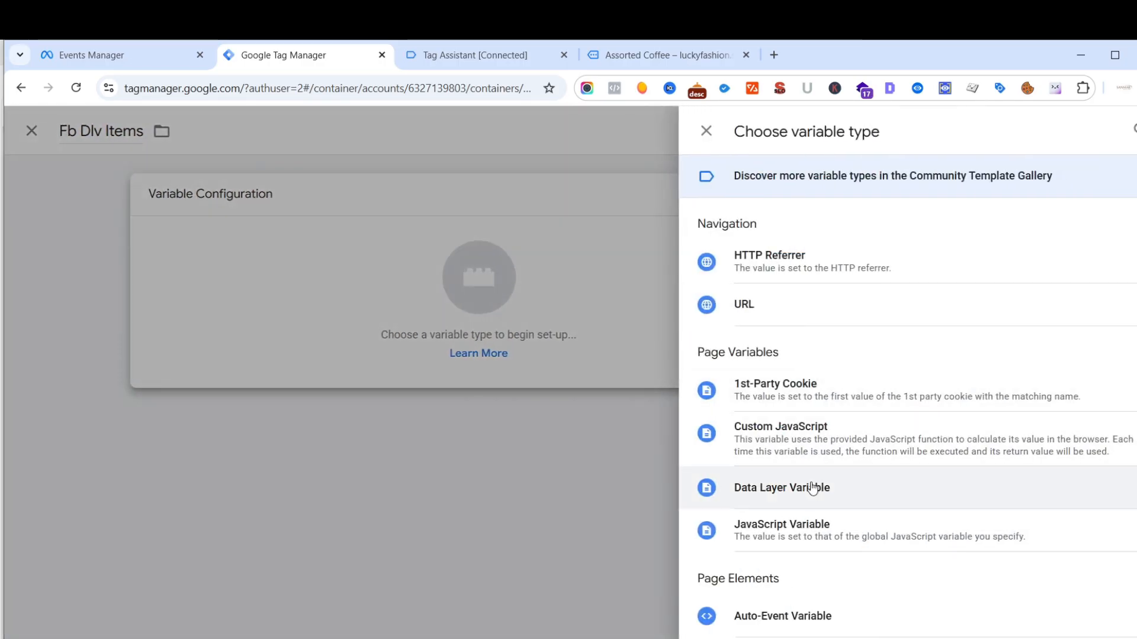
pyautogui.click(812, 489)
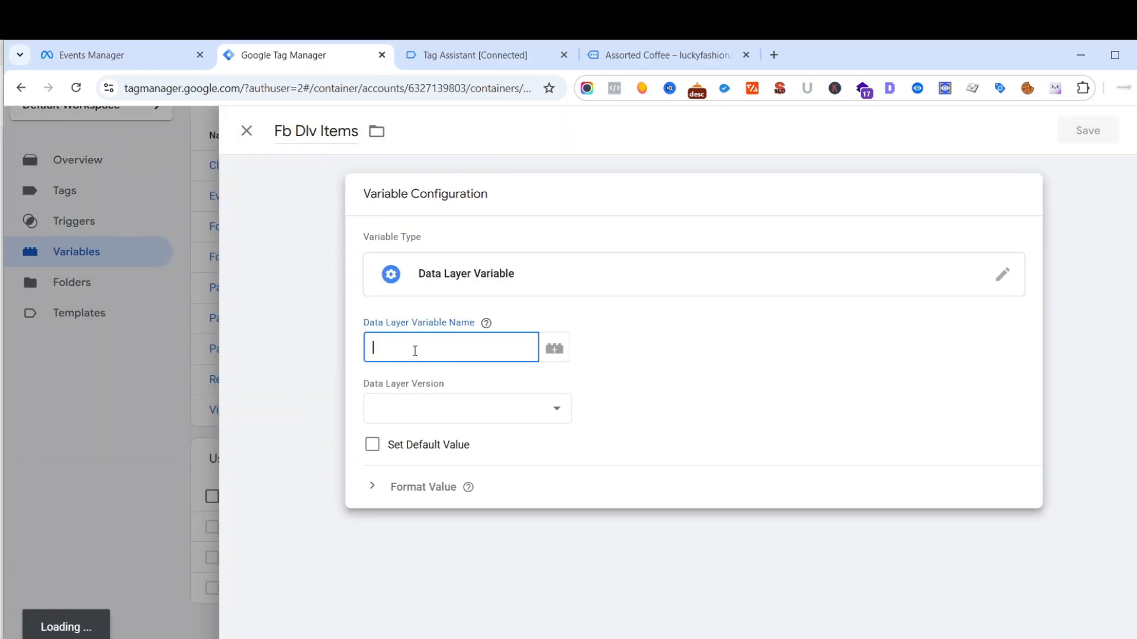
# - Copy the ecommerce.items path from the Assorted Coffee product page's view_item event in Datalayer Checker
pyautogui.click(672, 56)
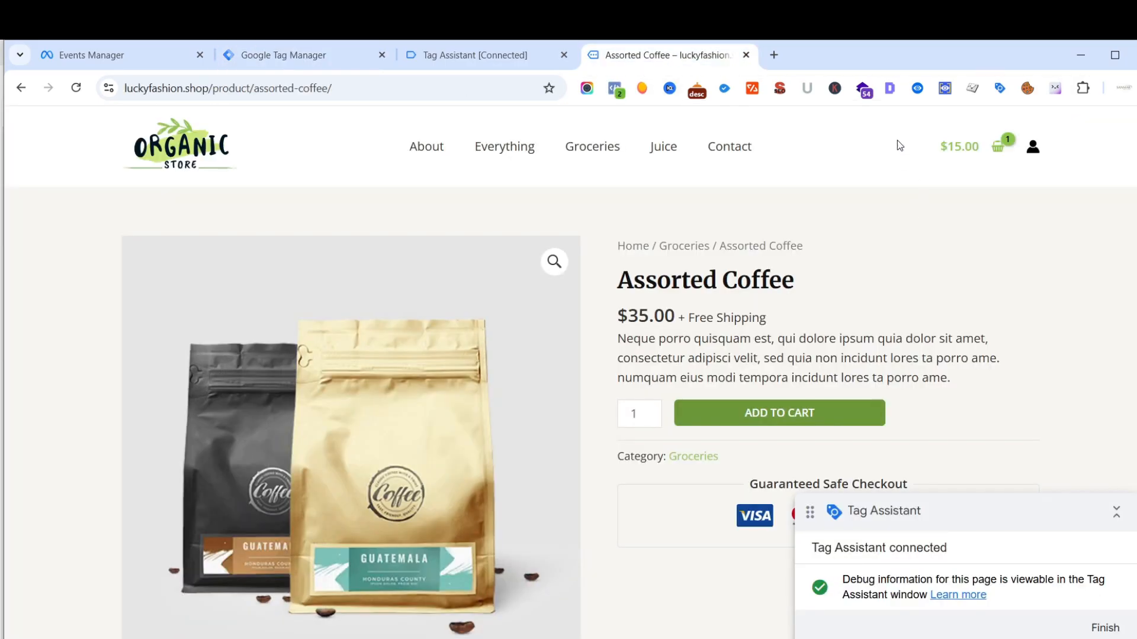
pyautogui.click(918, 92)
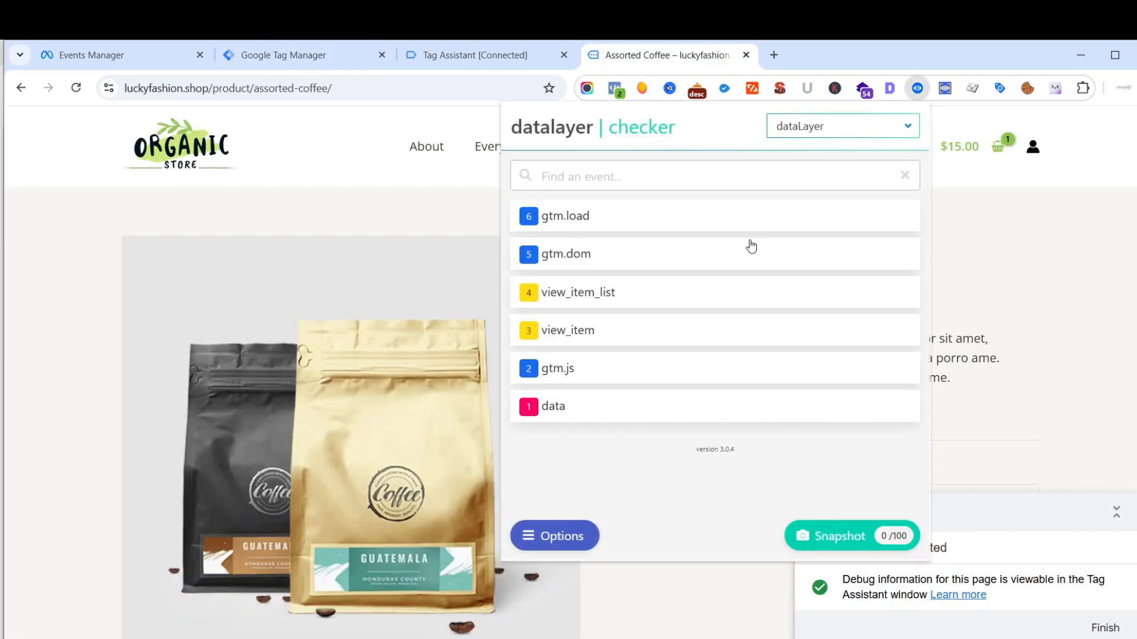
pyautogui.click(586, 336)
pyautogui.scroll(-1, 723, 319)
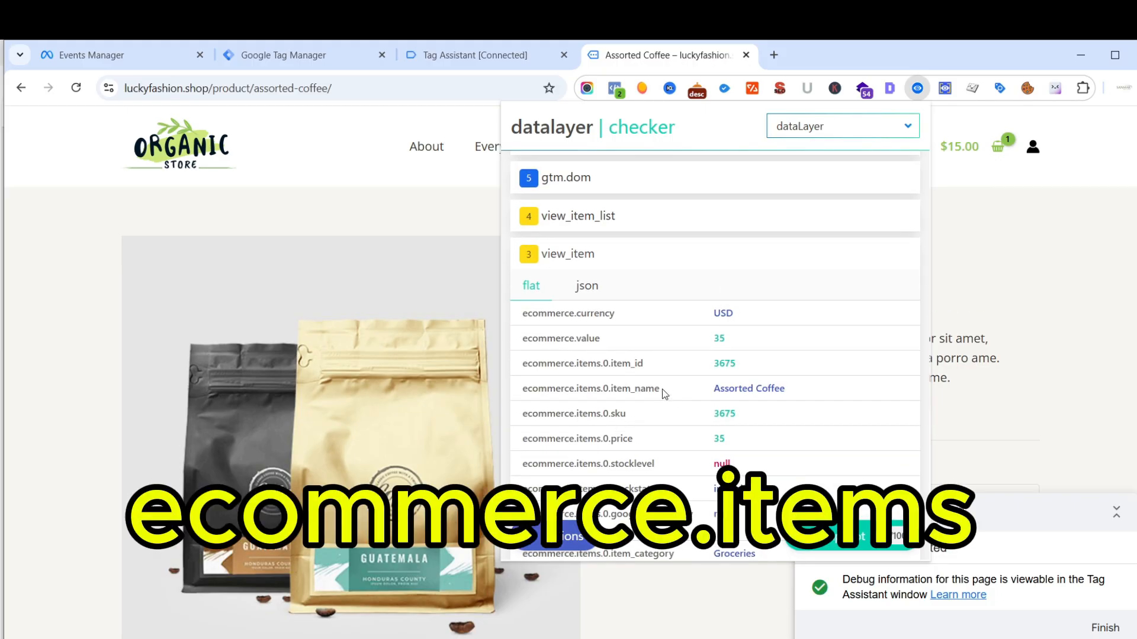
pyautogui.scroll(-1, 631, 358)
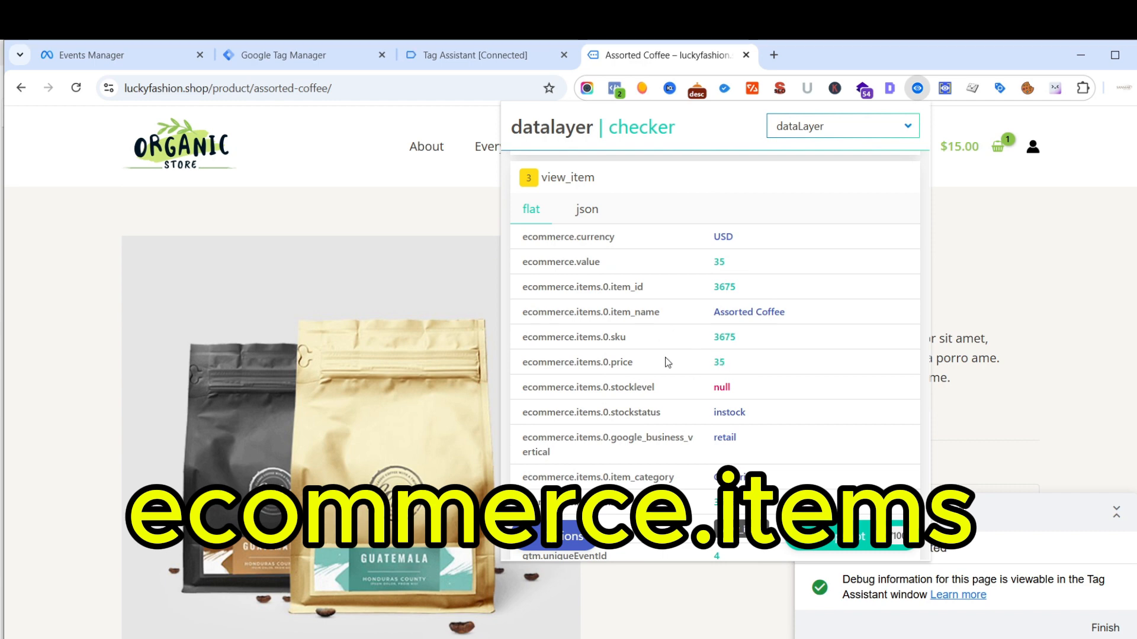
pyautogui.scroll(-1, 668, 363)
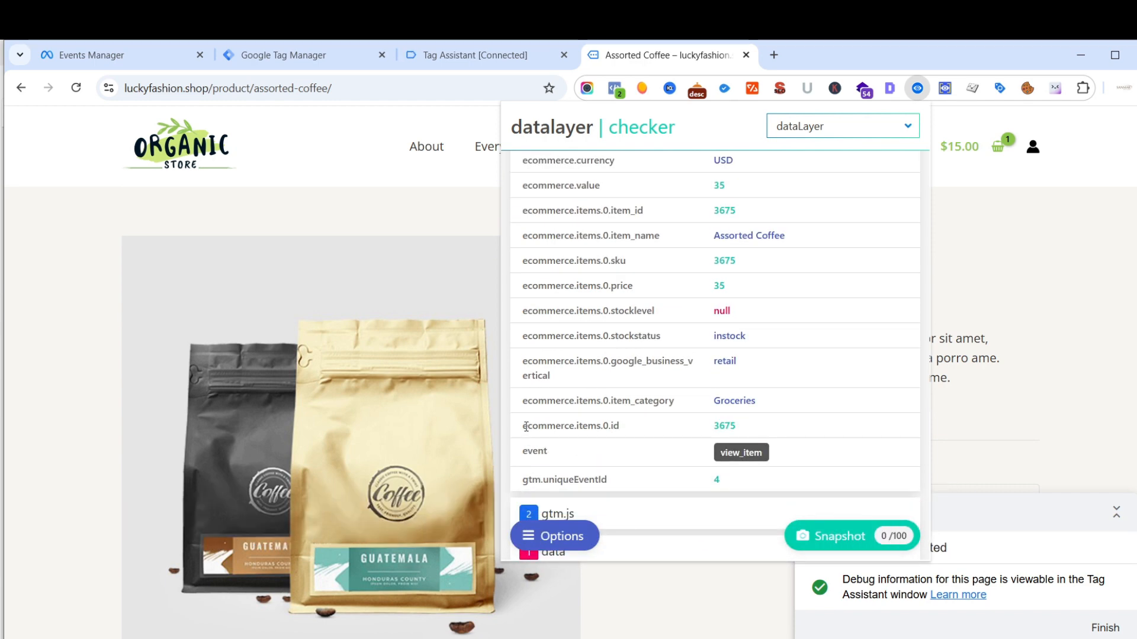
pyautogui.moveTo(524, 427); pyautogui.dragTo(602, 428)
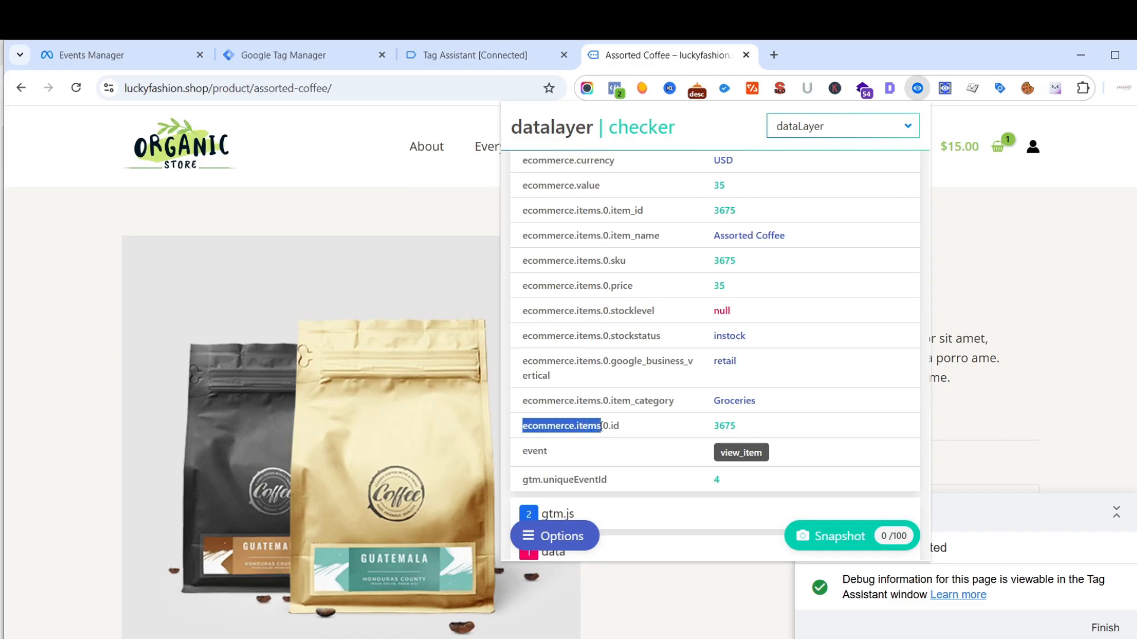
pyautogui.rightClick(586, 426)
pyautogui.click(640, 441)
# - Back in Tag Manager, set the Data Layer Variable Name of Fb Dlv Items to ecommerce.items and save the variable
pyautogui.click(342, 52)
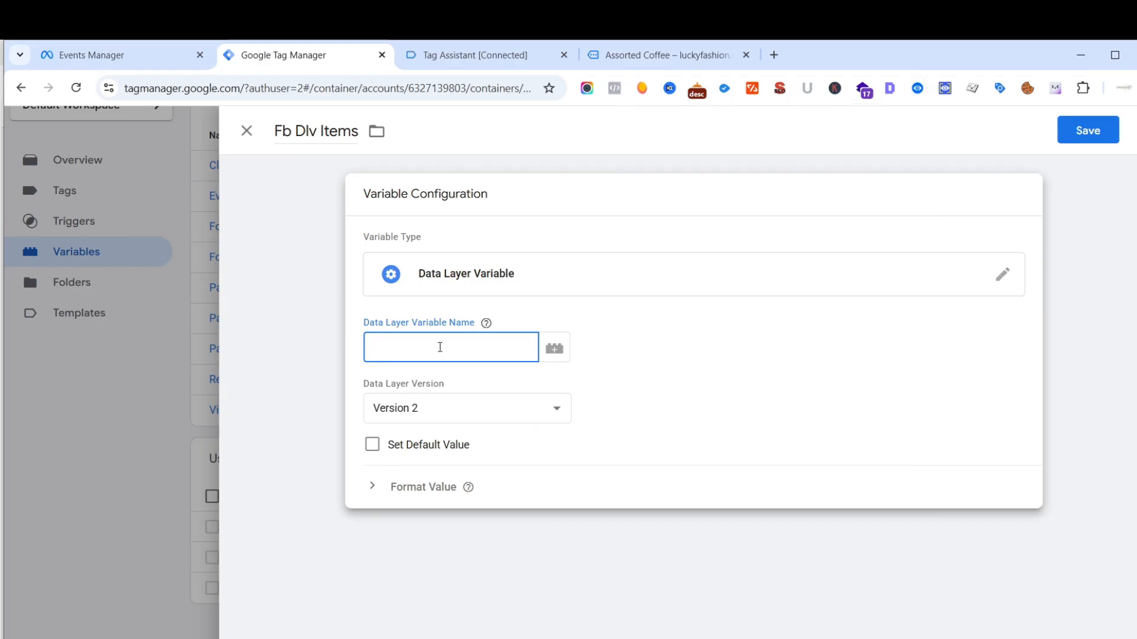
pyautogui.hotkey('ctrl', 'v')
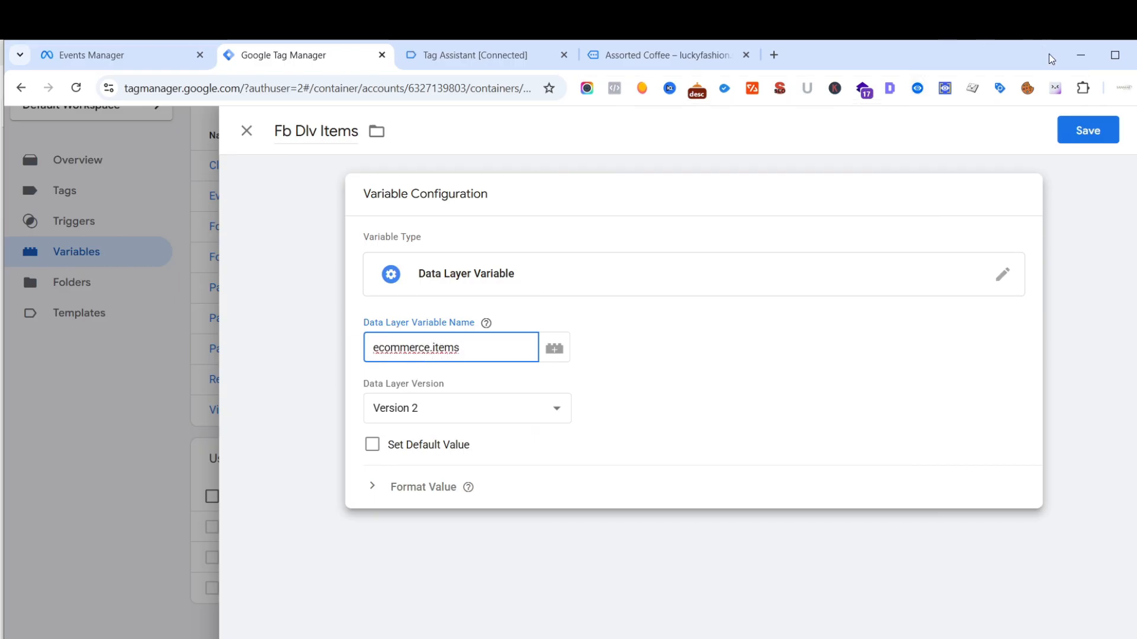
pyautogui.click(1095, 130)
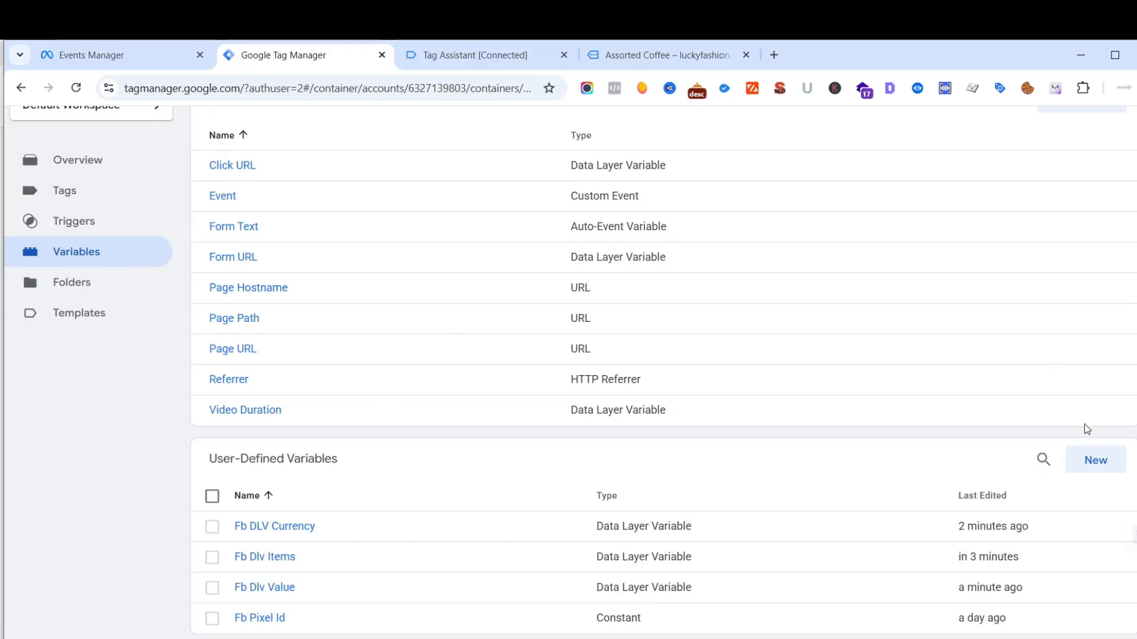
# - Start another user-defined variable named "Fb Dlv Transaction Id" with the Data Layer Variable type
pyautogui.click(1092, 462)
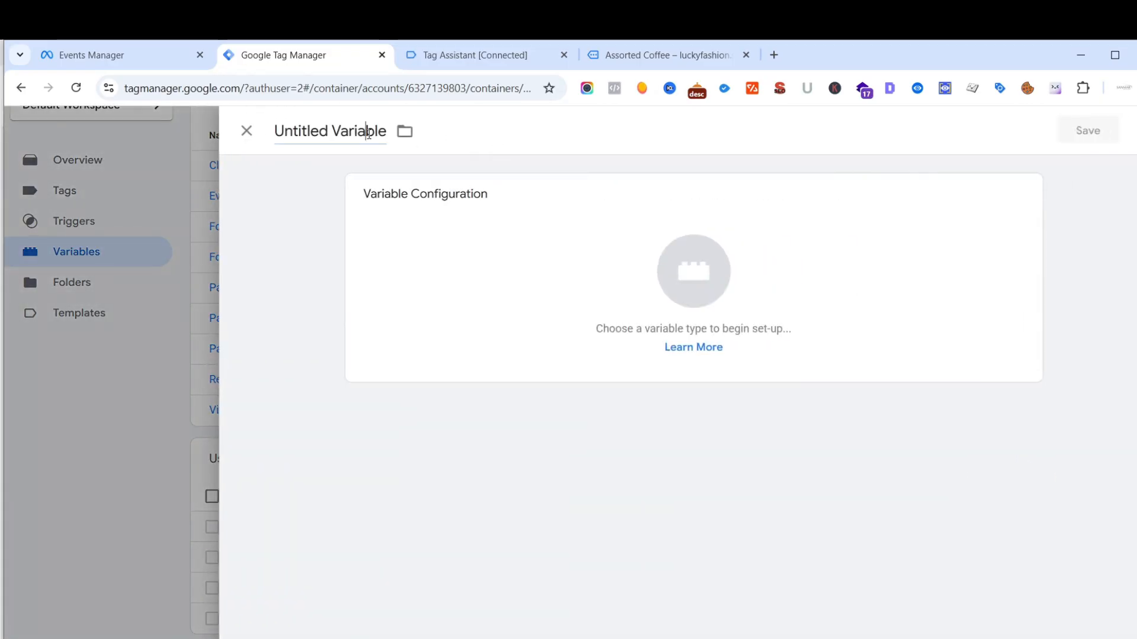
pyautogui.click(385, 136)
pyautogui.press('BackSpace')
pyautogui.press('BackSpace')
pyautogui.press('BackSpace')
pyautogui.press('BackSpace')
pyautogui.press('BackSpace')
pyautogui.press('BackSpace')
pyautogui.press('BackSpace')
pyautogui.press('BackSpace')
pyautogui.press('BackSpace')
pyautogui.press('BackSpace')
pyautogui.press('BackSpace')
pyautogui.press('BackSpace')
pyautogui.press('BackSpace')
pyautogui.press('BackSpace')
pyautogui.press('BackSpace')
pyautogui.press('BackSpace')
pyautogui.press('BackSpace')
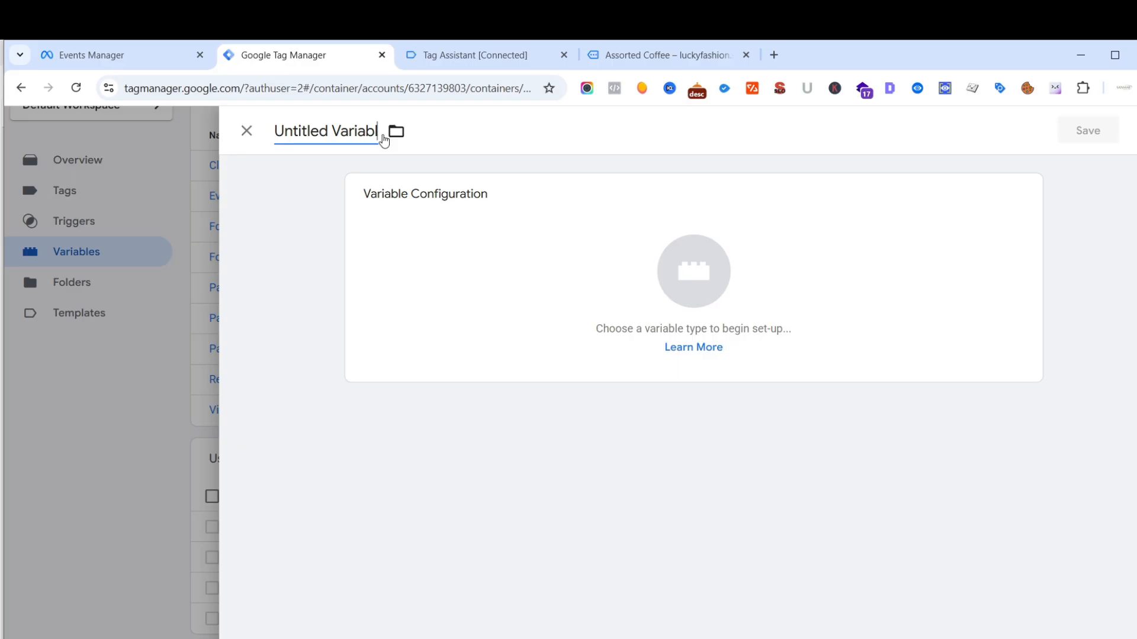
pyautogui.write('Fb ')
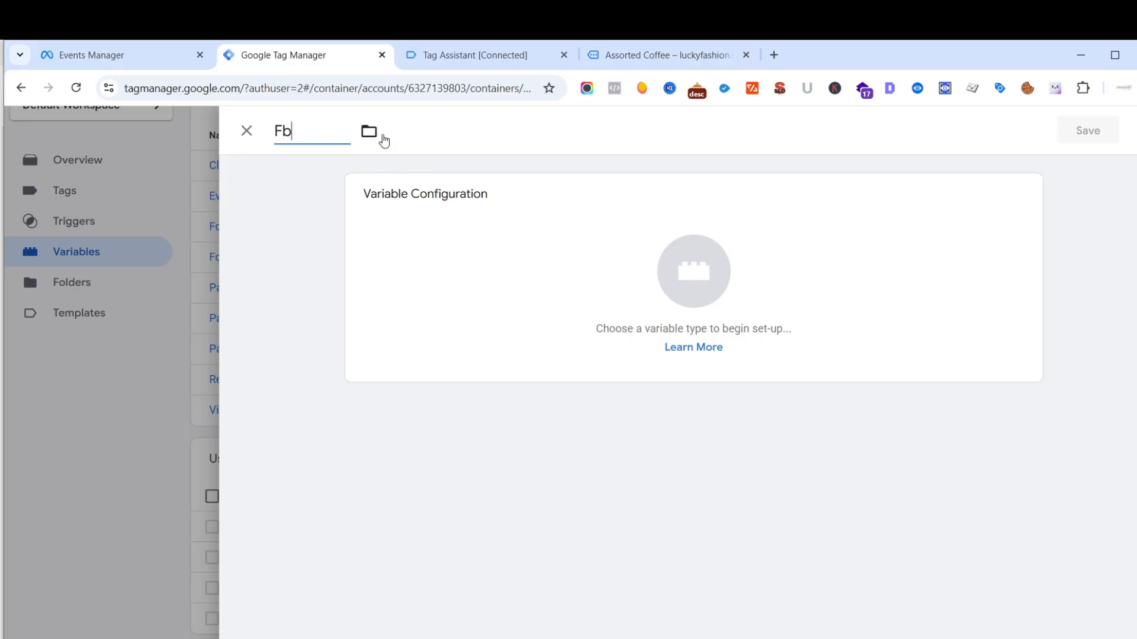
pyautogui.write('Dlv ')
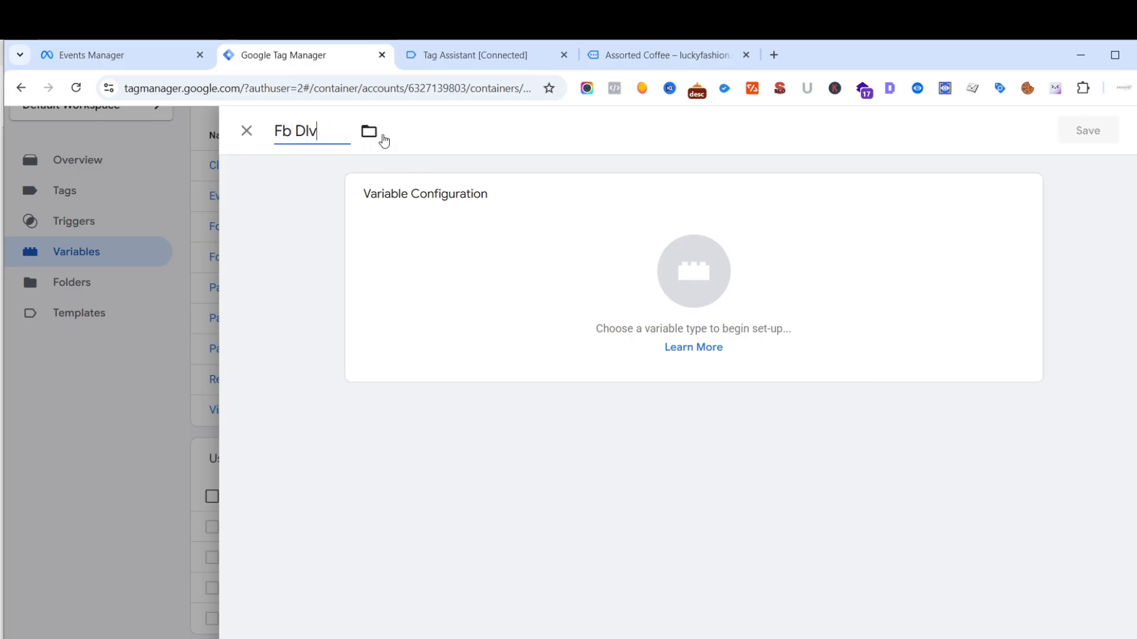
pyautogui.write('Transa')
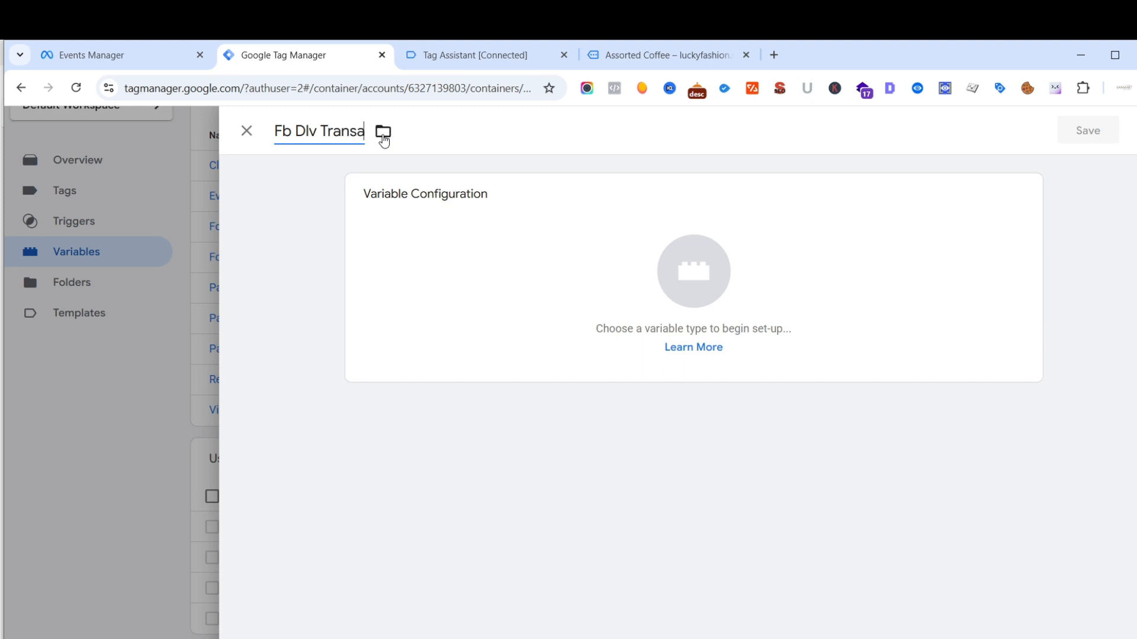
pyautogui.write('ction Id')
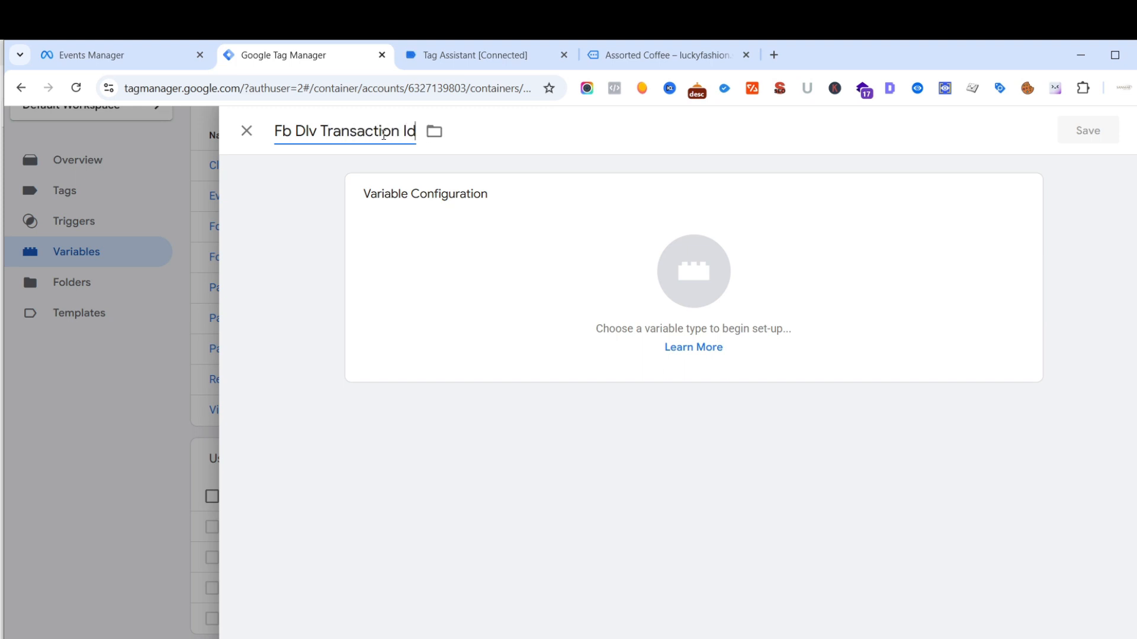
pyautogui.click(693, 301)
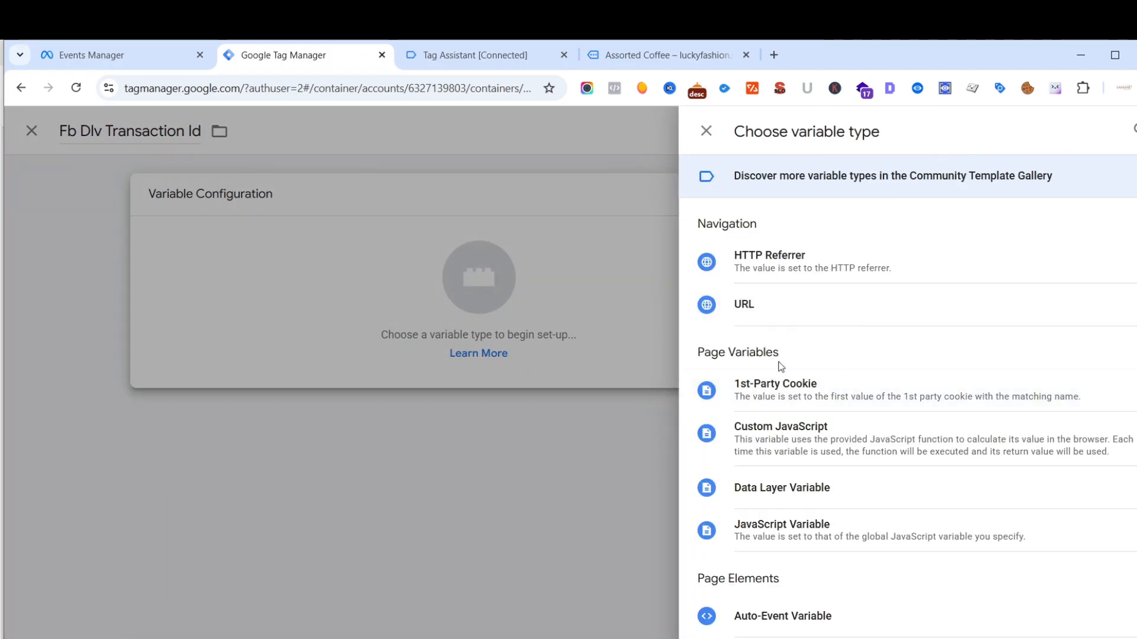
pyautogui.click(784, 503)
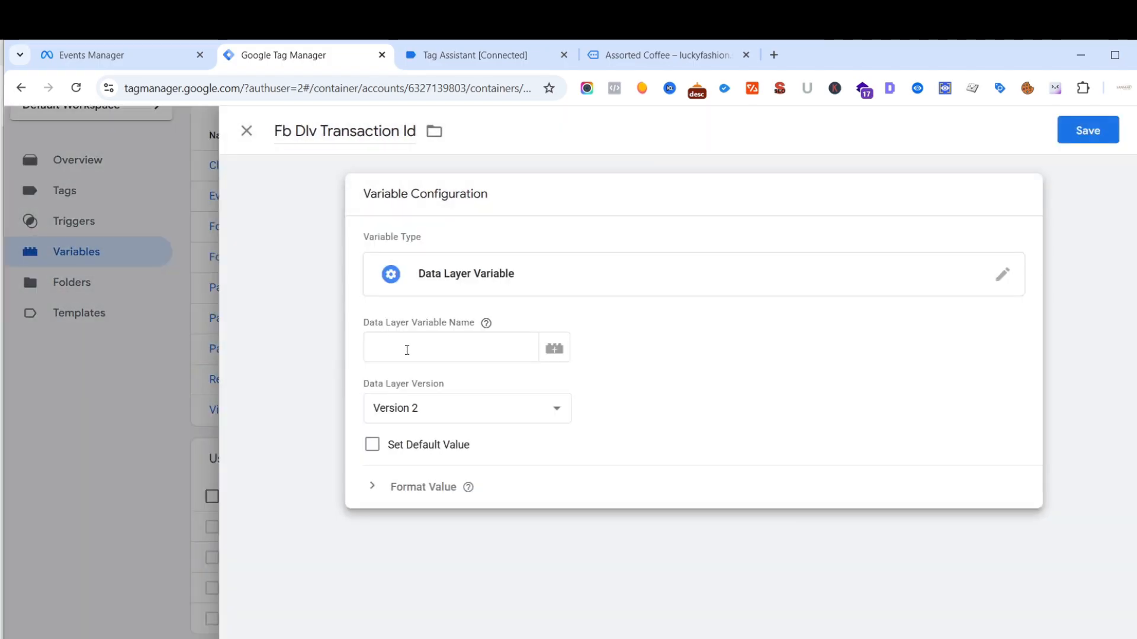
# - Set the Data Layer Variable Name of Fb Dlv Transaction Id to ecommerce.transaction_id and save the variable
pyautogui.click(410, 350)
pyautogui.hotkey('ctrl', 'v')
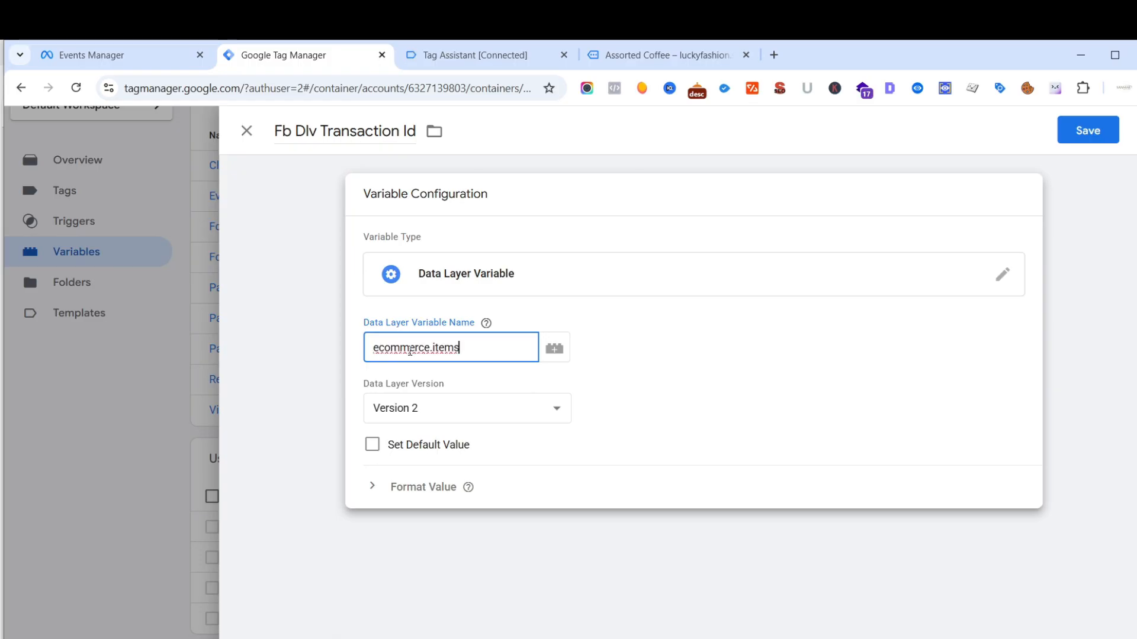
pyautogui.press('BackSpace')
pyautogui.press('BackSpace')
pyautogui.press('BackSpace')
pyautogui.write('ransac')
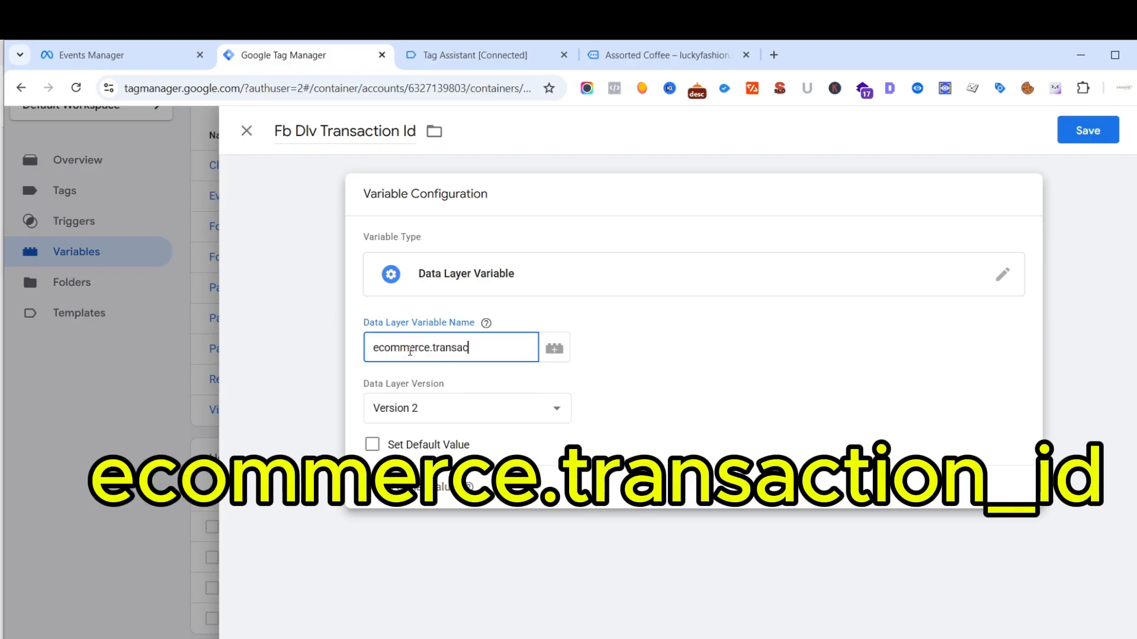
pyautogui.write('tion_')
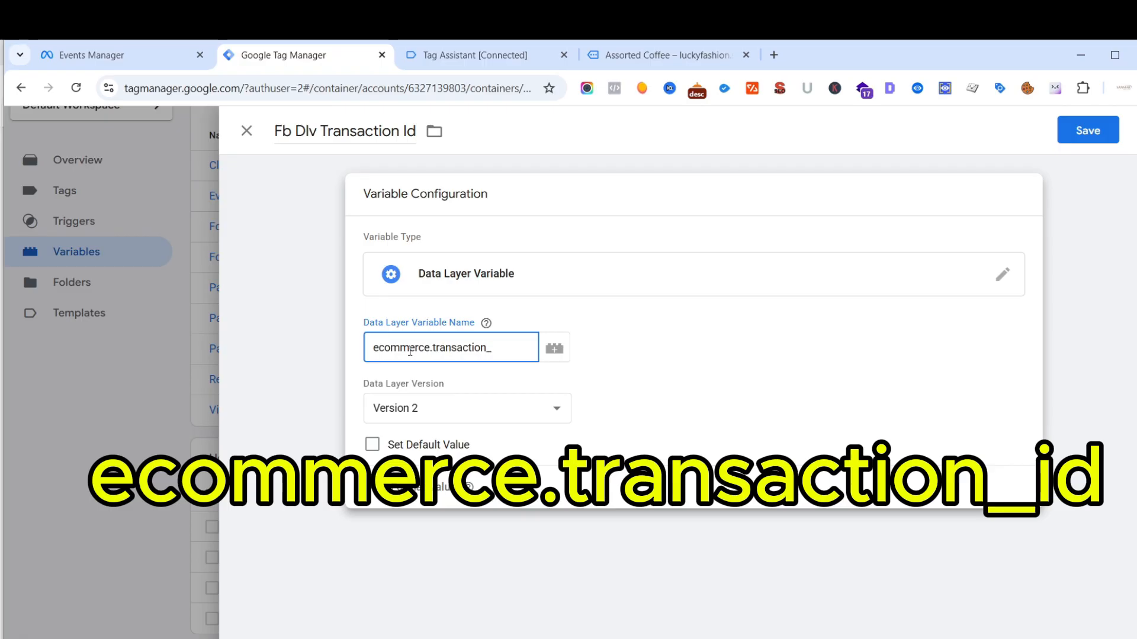
pyautogui.write('id')
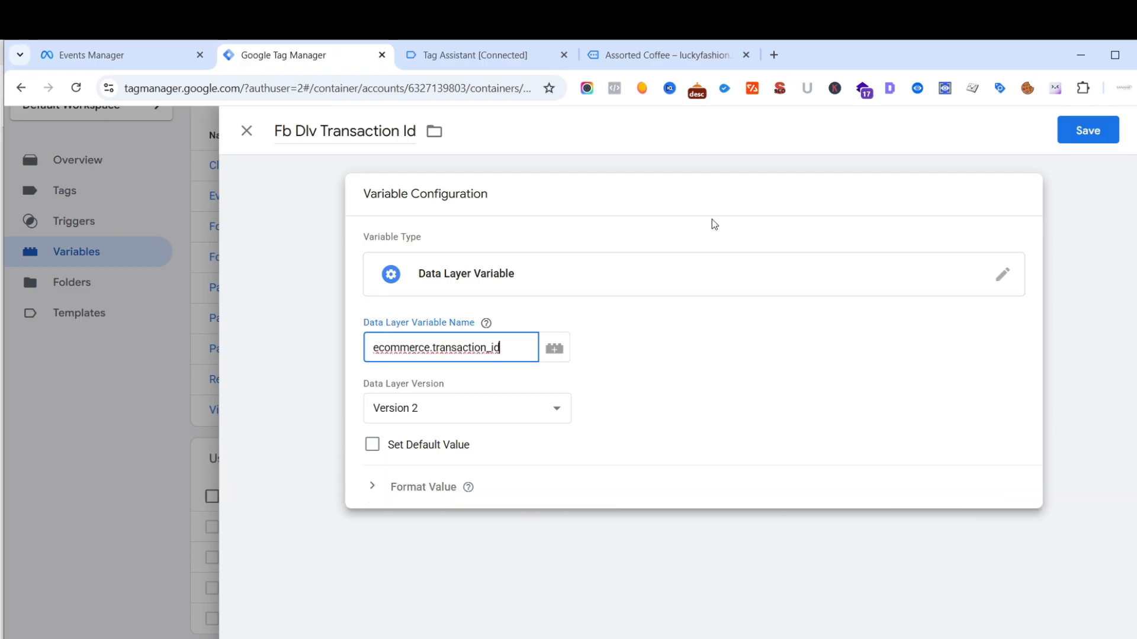
pyautogui.click(1083, 132)
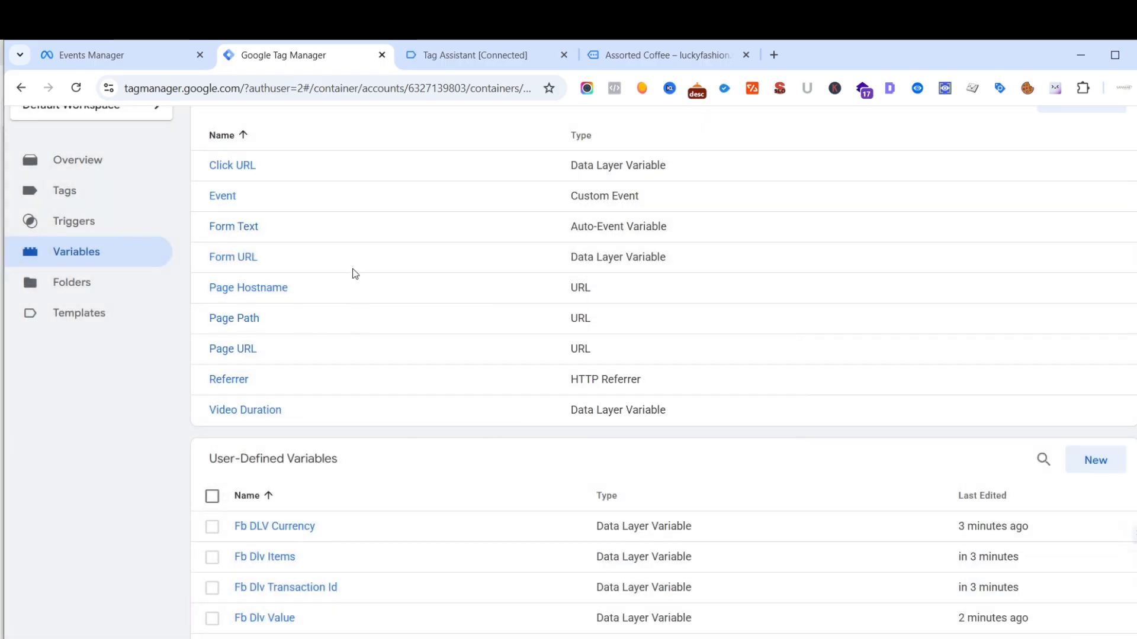
# - Copy the JavaScript function under "Content id's modified" from the PDF guide and return to Tag Manager
pyautogui.moveTo(202, 638)
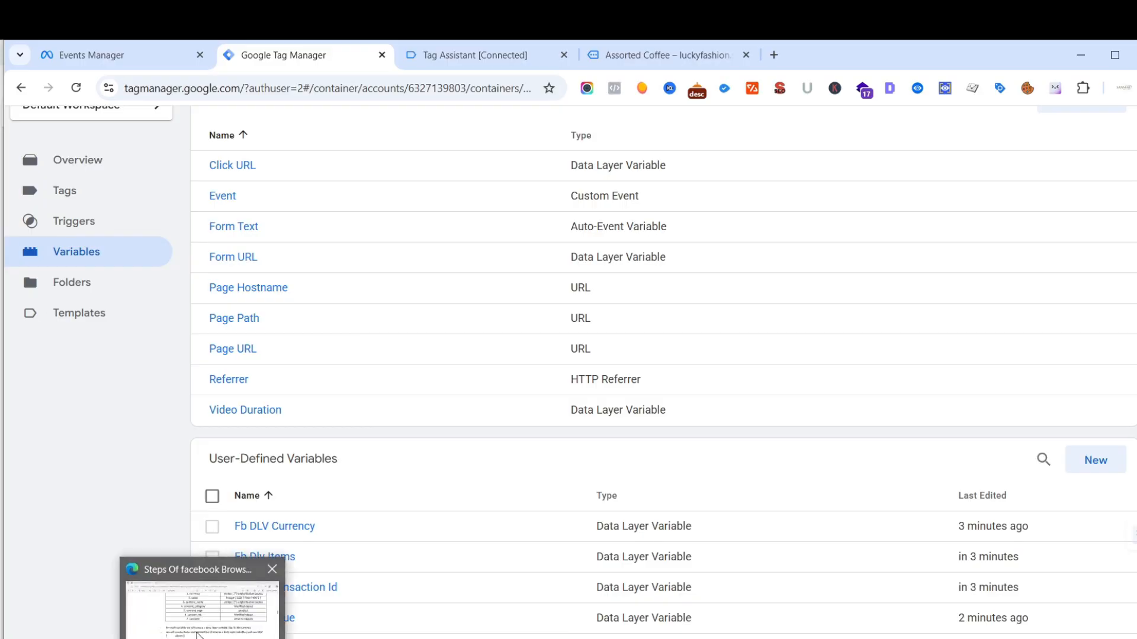
pyautogui.click(203, 616)
pyautogui.scroll(-5, 480, 411)
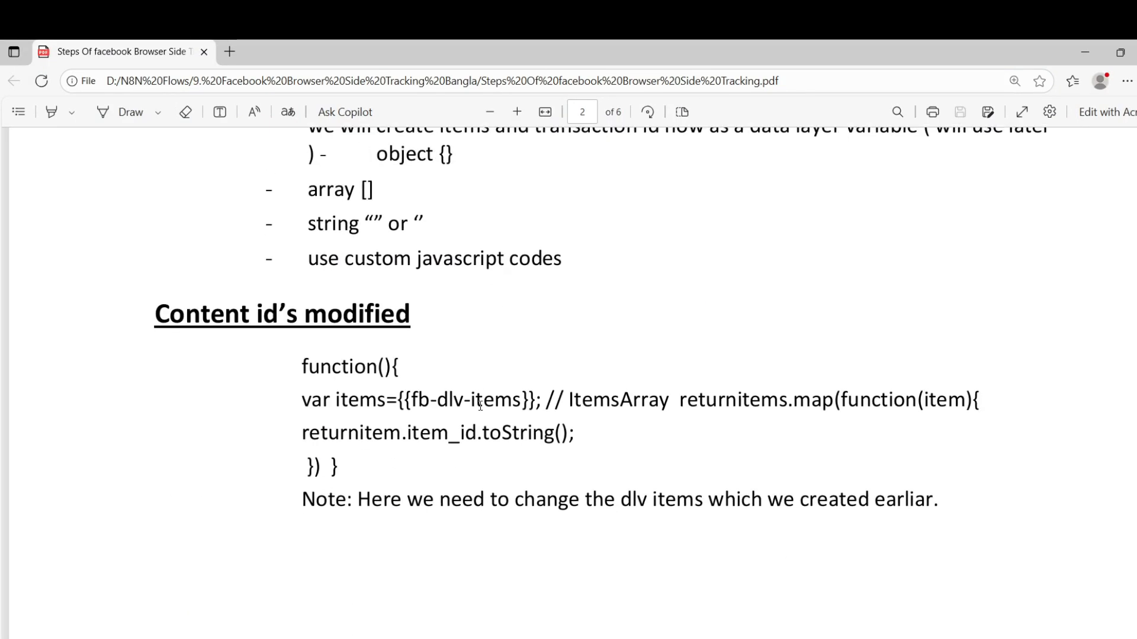
pyautogui.scroll(1, 391, 354)
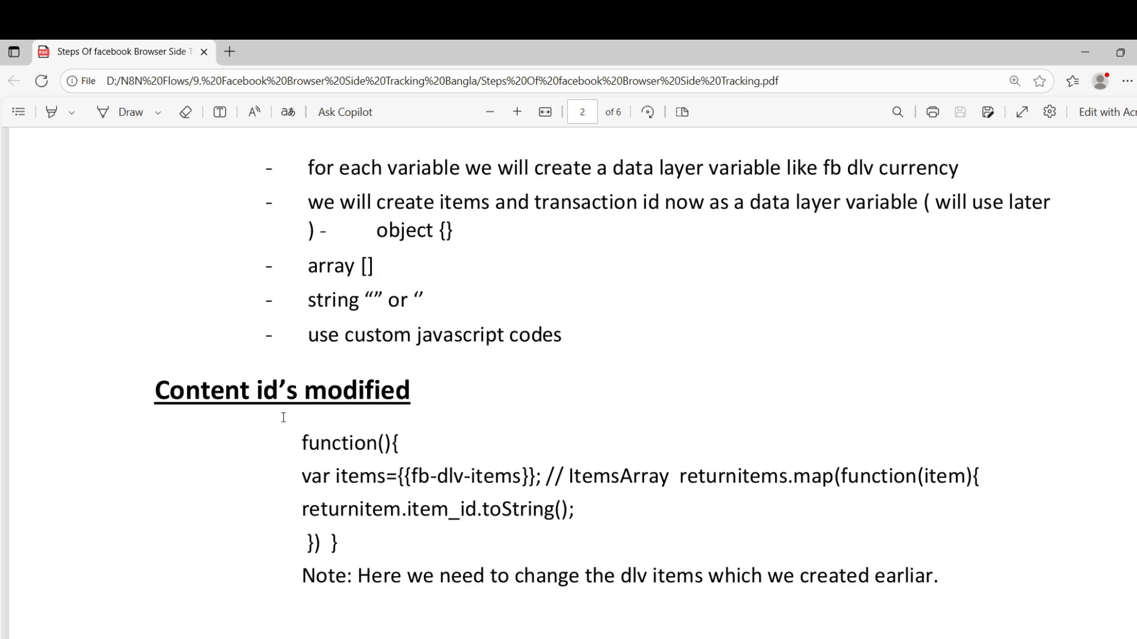
pyautogui.scroll(-4, 299, 408)
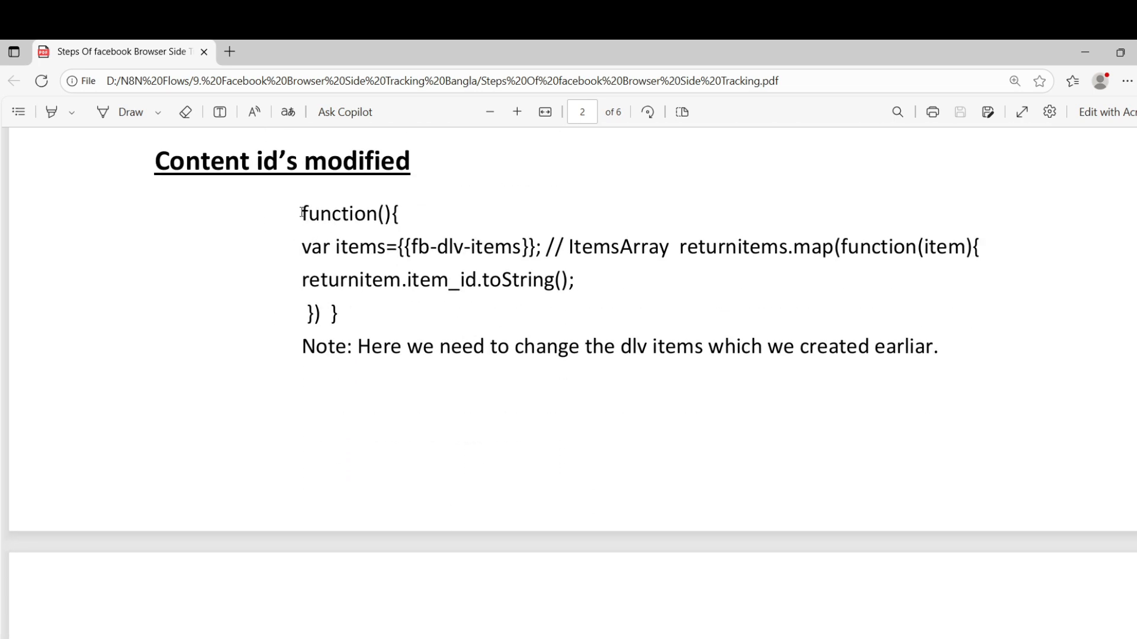
pyautogui.moveTo(302, 212); pyautogui.dragTo(365, 310)
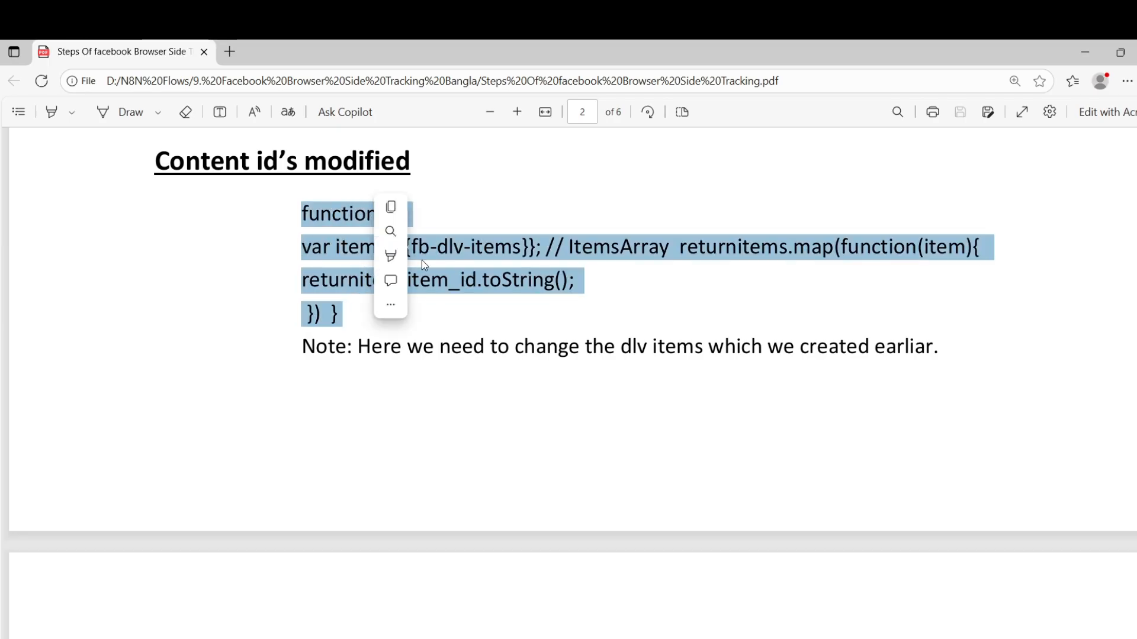
pyautogui.click(391, 208)
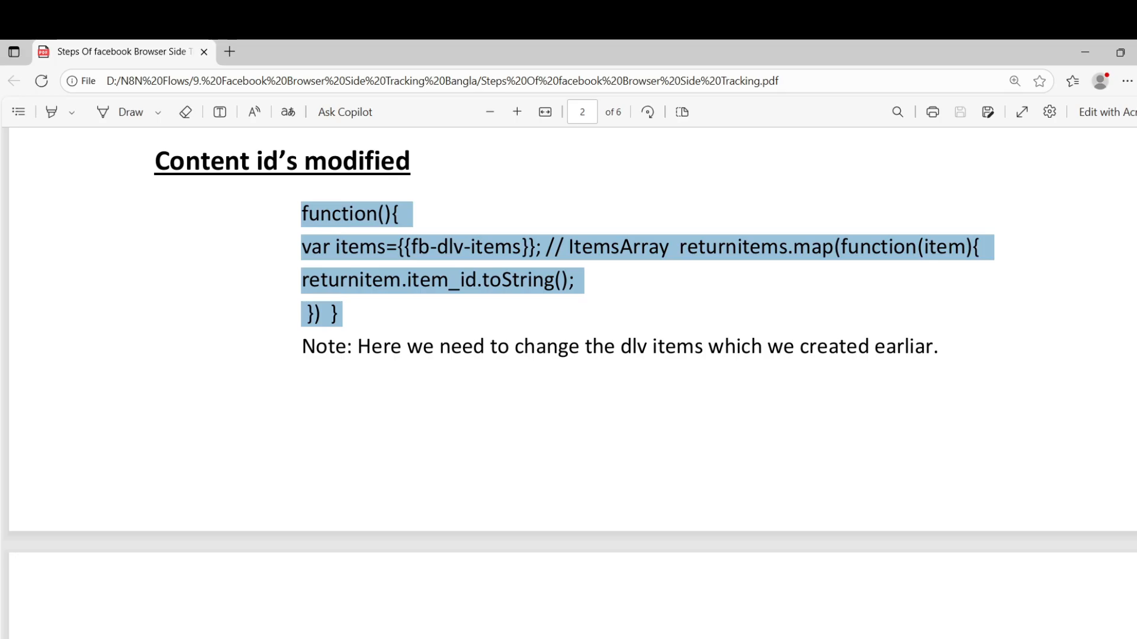
pyautogui.click(239, 633)
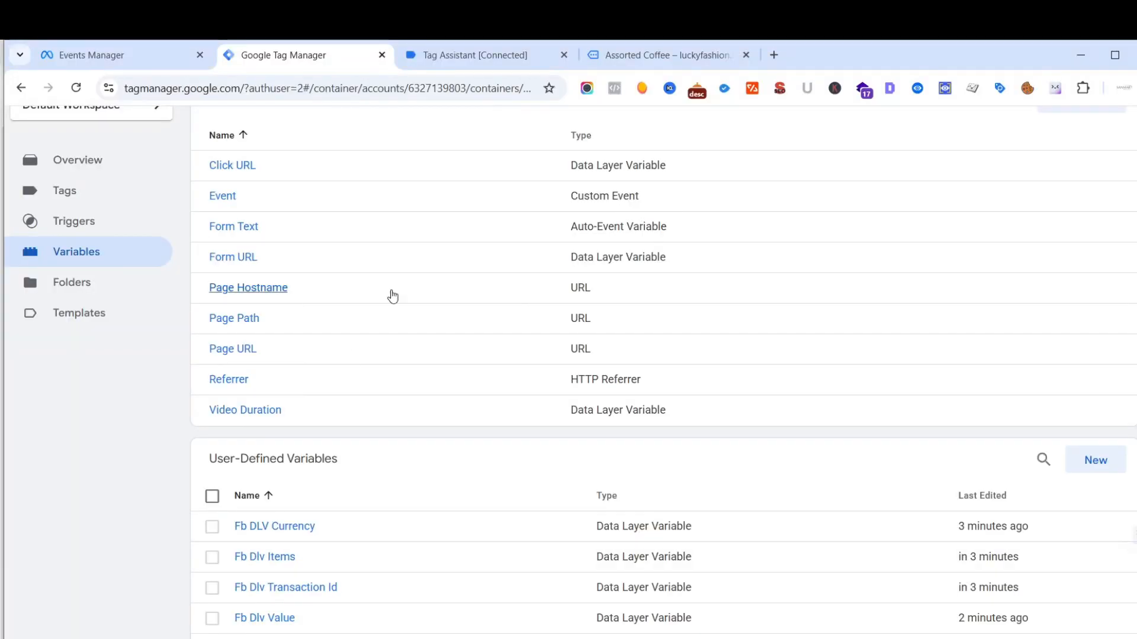
# - Open the Fb View Content tag and review the property rows under Object Properties
pyautogui.click(71, 191)
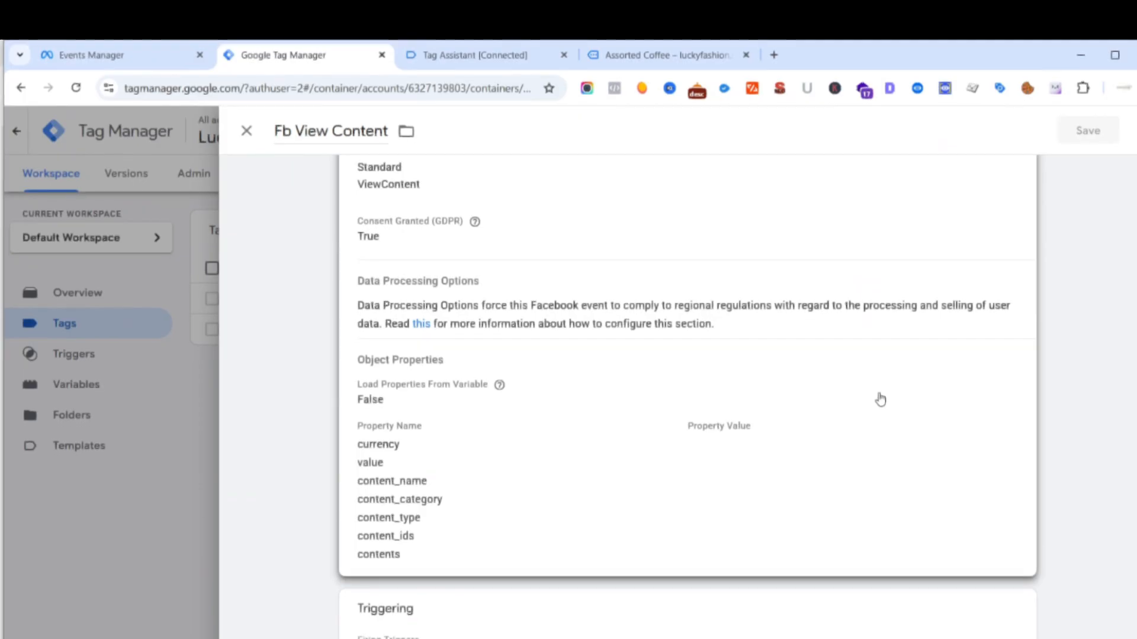
pyautogui.click(926, 396)
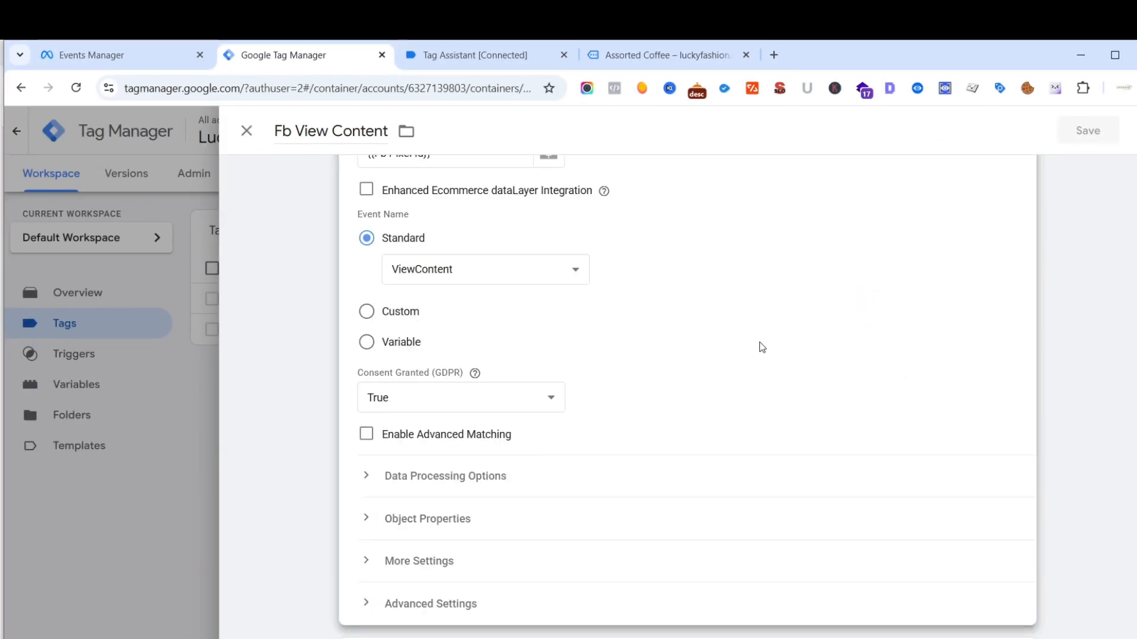
pyautogui.click(436, 520)
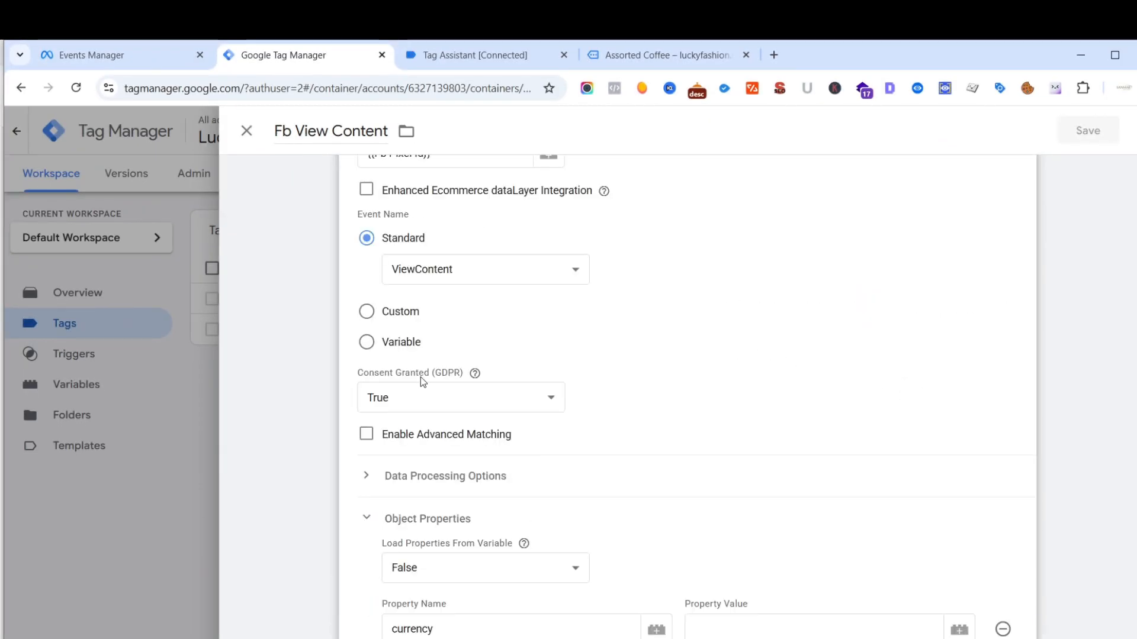
pyautogui.scroll(-5, 685, 356)
pyautogui.scroll(-2, 596, 324)
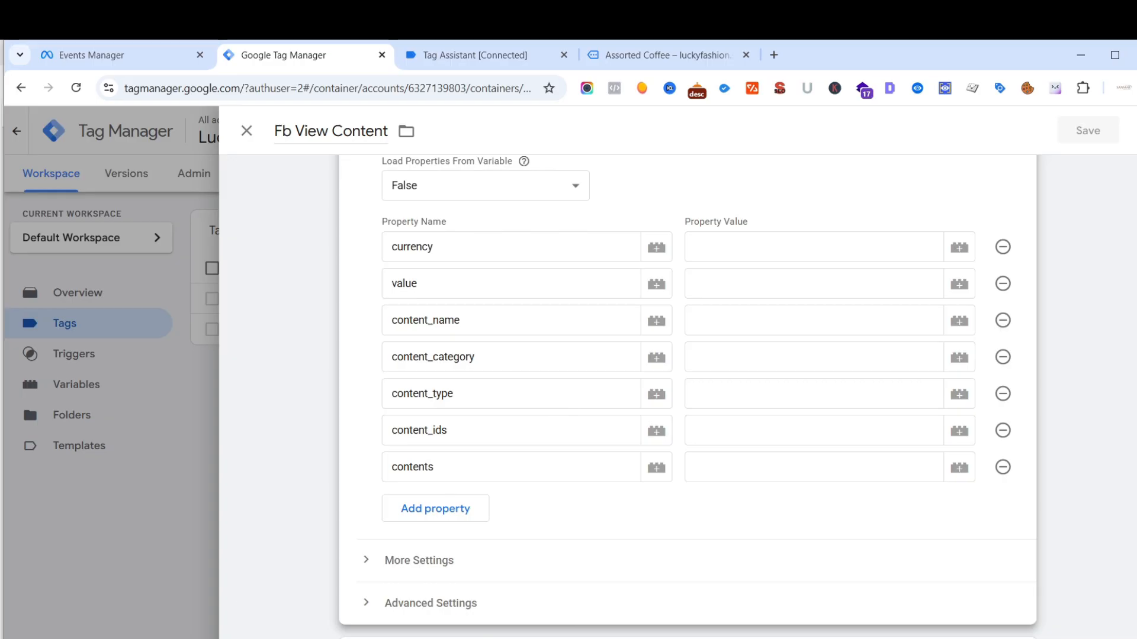
# - Copy the selected "Content id's modified" function in the PDF guide again and return to the open tag in Tag Manager
pyautogui.moveTo(201, 638)
pyautogui.click(201, 613)
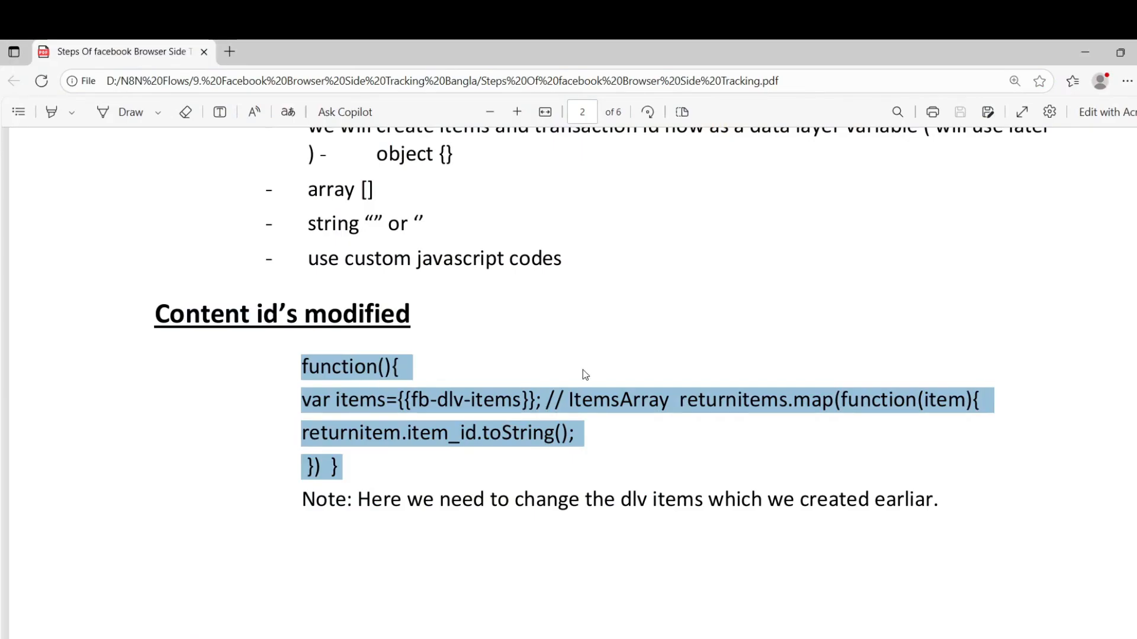
pyautogui.rightClick(365, 370)
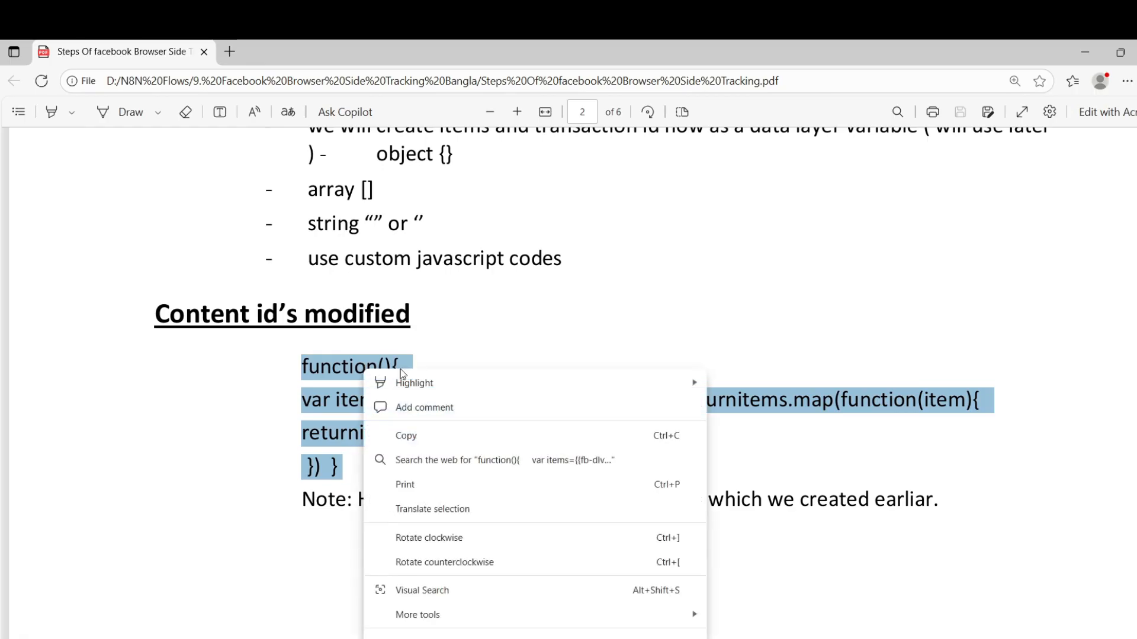
pyautogui.click(404, 437)
pyautogui.moveTo(238, 638)
pyautogui.click(239, 610)
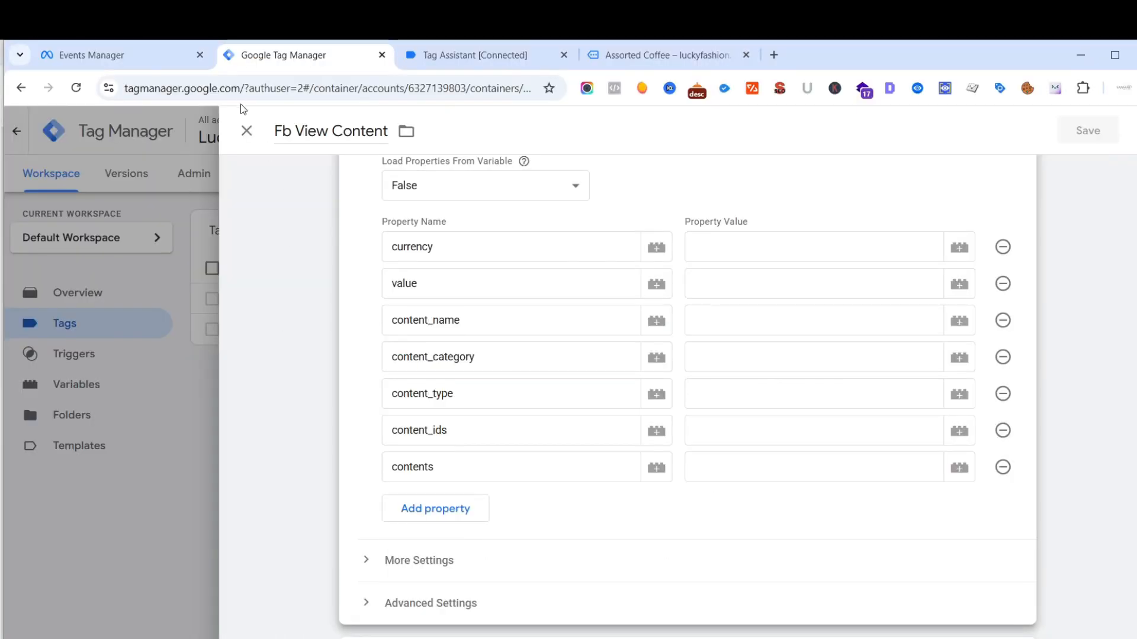
# - Close the Fb View Content tag and start a new user-defined variable named "Fb Dlv Content Id"
pyautogui.click(247, 131)
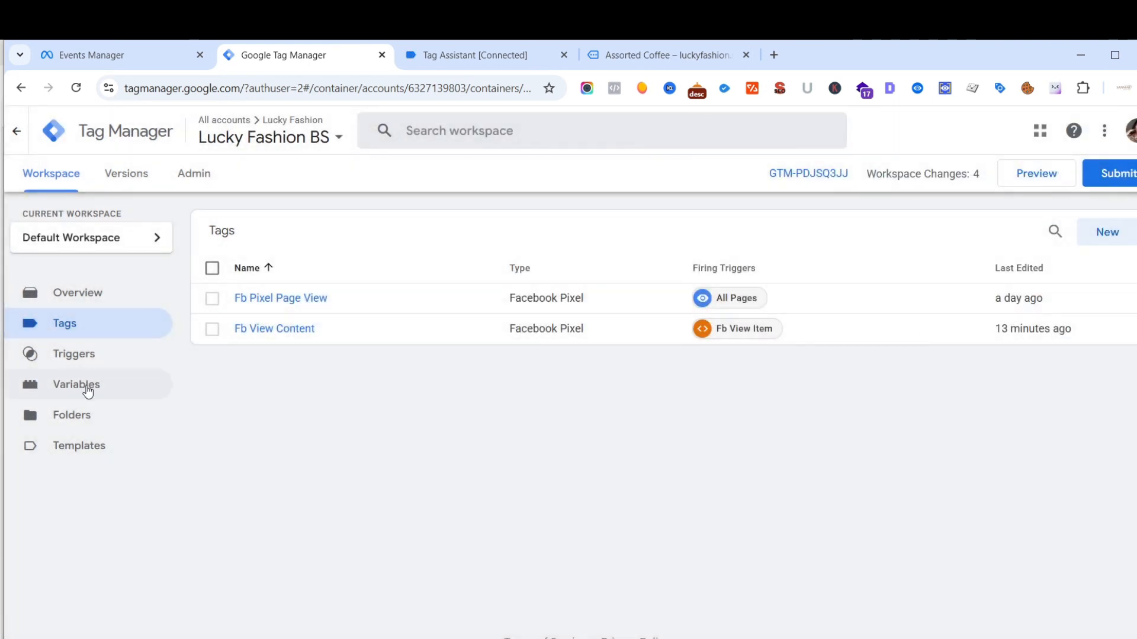
pyautogui.click(86, 389)
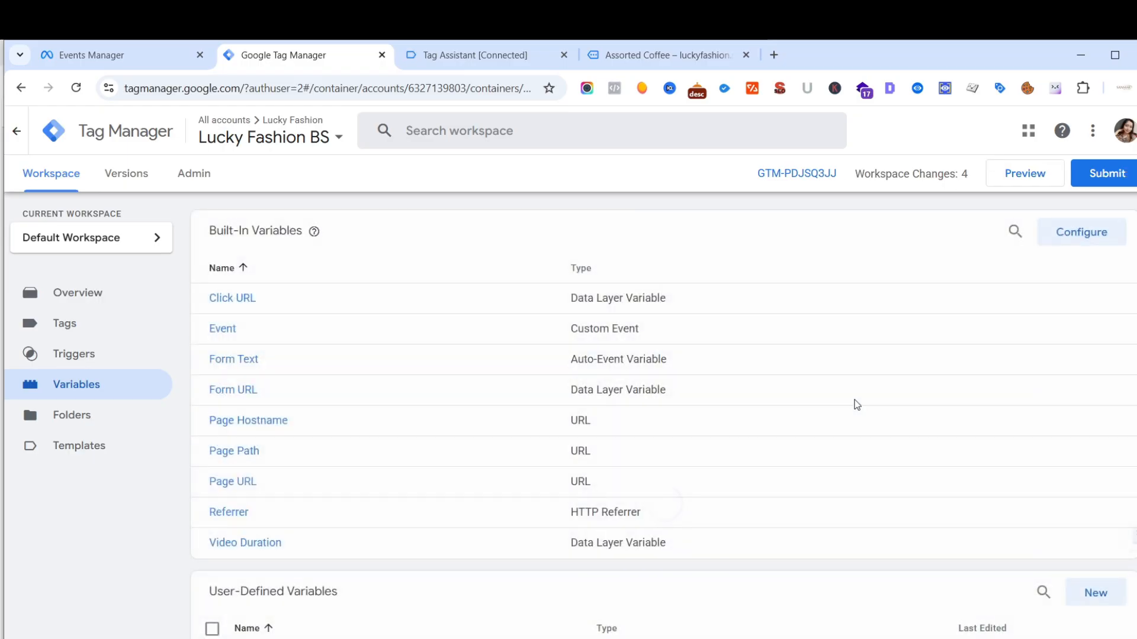
pyautogui.scroll(-3, 856, 401)
pyautogui.click(1095, 439)
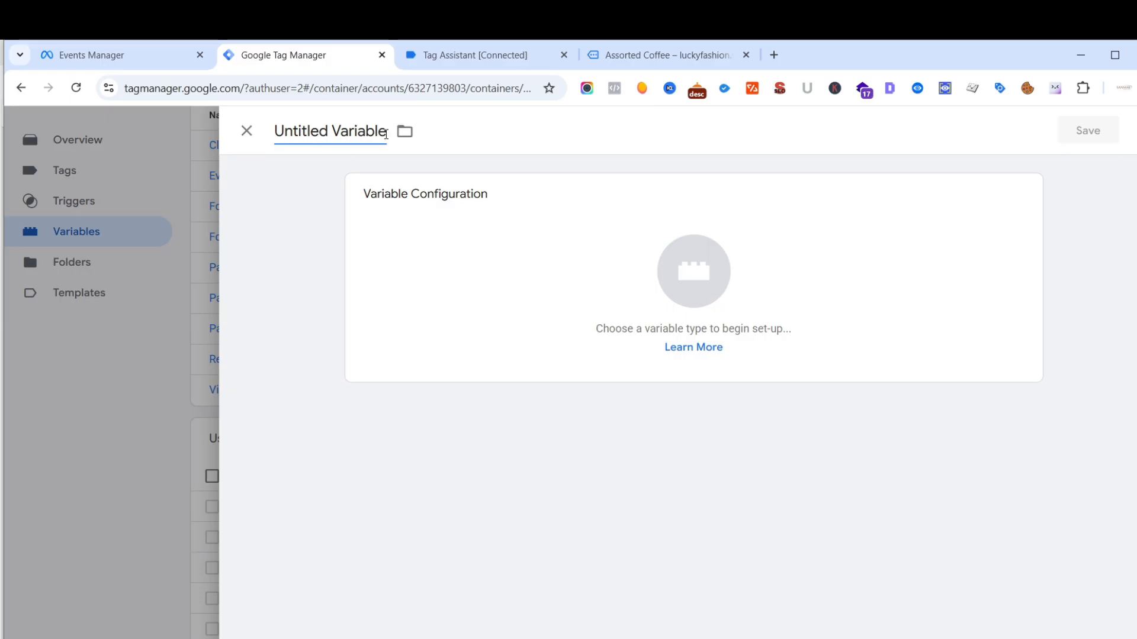
pyautogui.press('BackSpace')
pyautogui.press('BackSpace')
pyautogui.press('BackSpace')
pyautogui.press('BackSpace')
pyautogui.press('BackSpace')
pyautogui.press('BackSpace')
pyautogui.press('BackSpace')
pyautogui.press('BackSpace')
pyautogui.press('BackSpace')
pyautogui.press('BackSpace')
pyautogui.press('BackSpace')
pyautogui.press('BackSpace')
pyautogui.press('BackSpace')
pyautogui.press('BackSpace')
pyautogui.press('BackSpace')
pyautogui.press('BackSpace')
pyautogui.press('BackSpace')
pyautogui.write('Fb D')
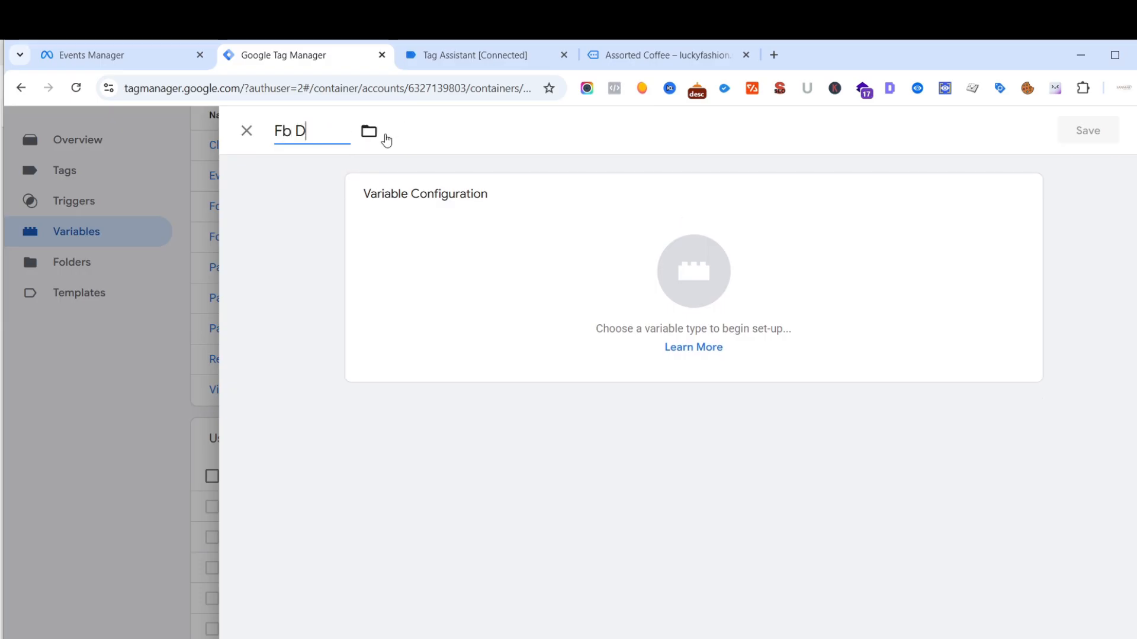
pyautogui.write('lv Content ')
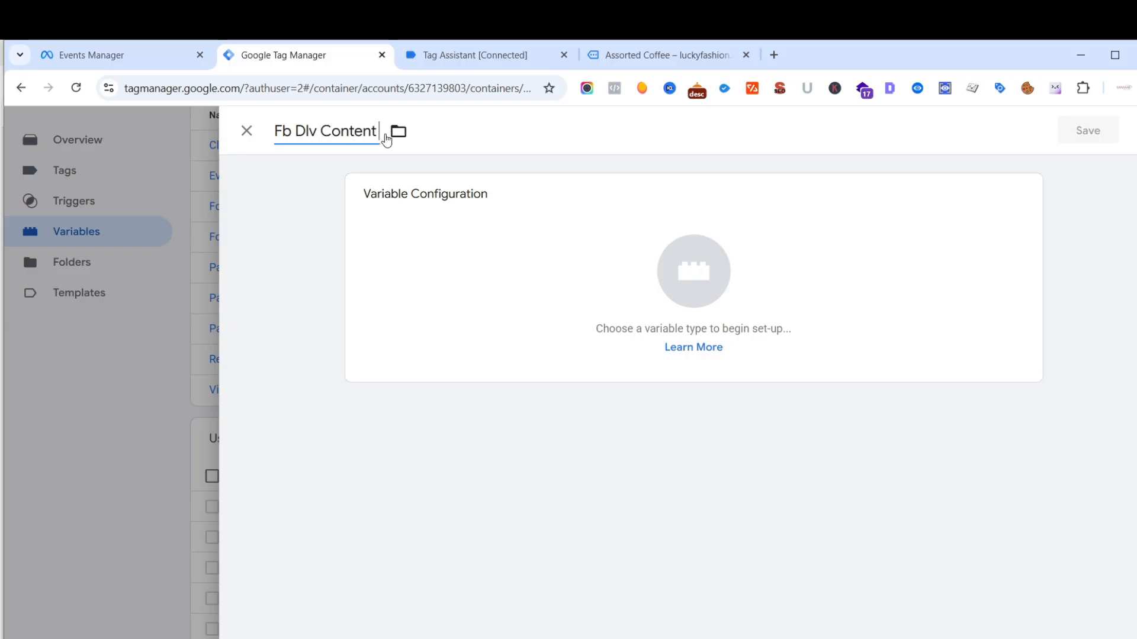
pyautogui.write('Id')
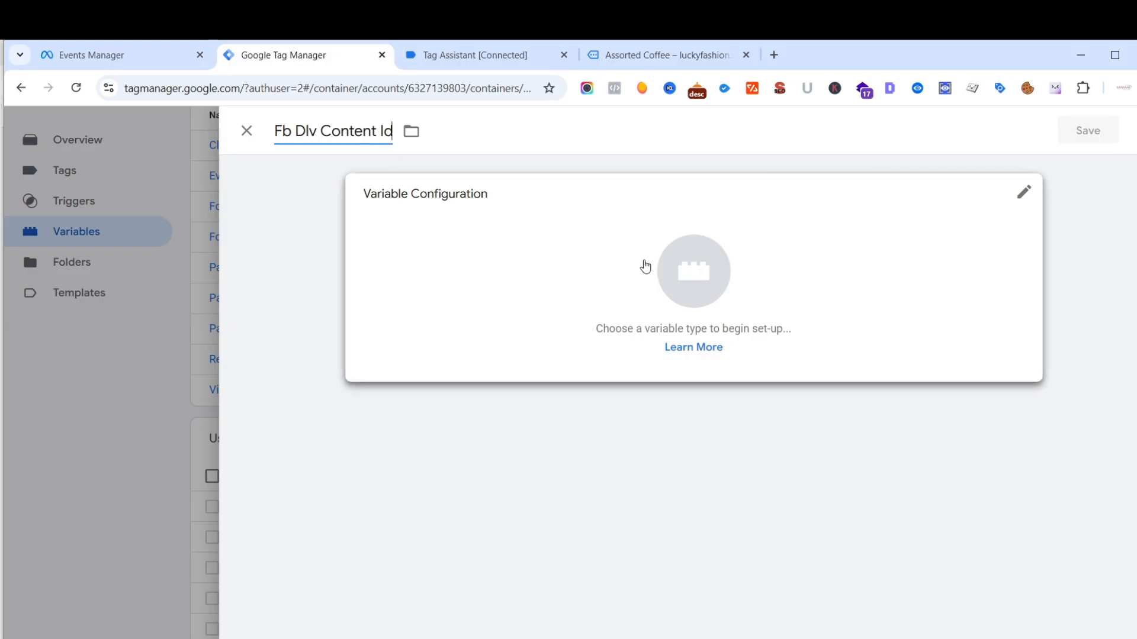
# - Set the type of Fb Dlv Content Id to Custom JavaScript and paste the copied content IDs function as its code
pyautogui.click(688, 280)
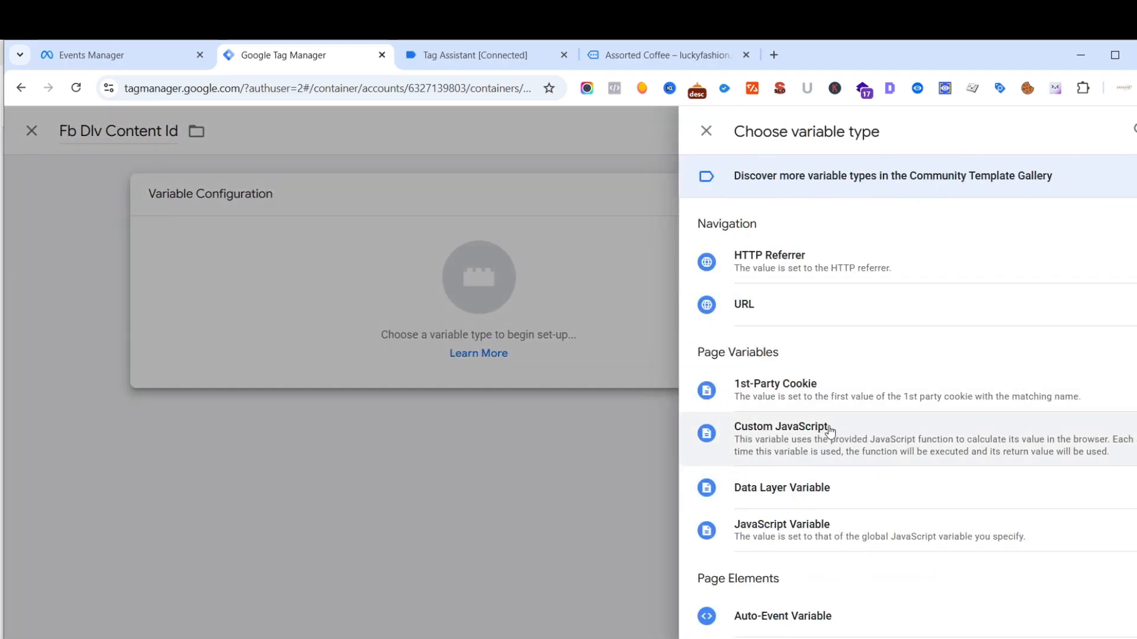
pyautogui.moveTo(203, 620)
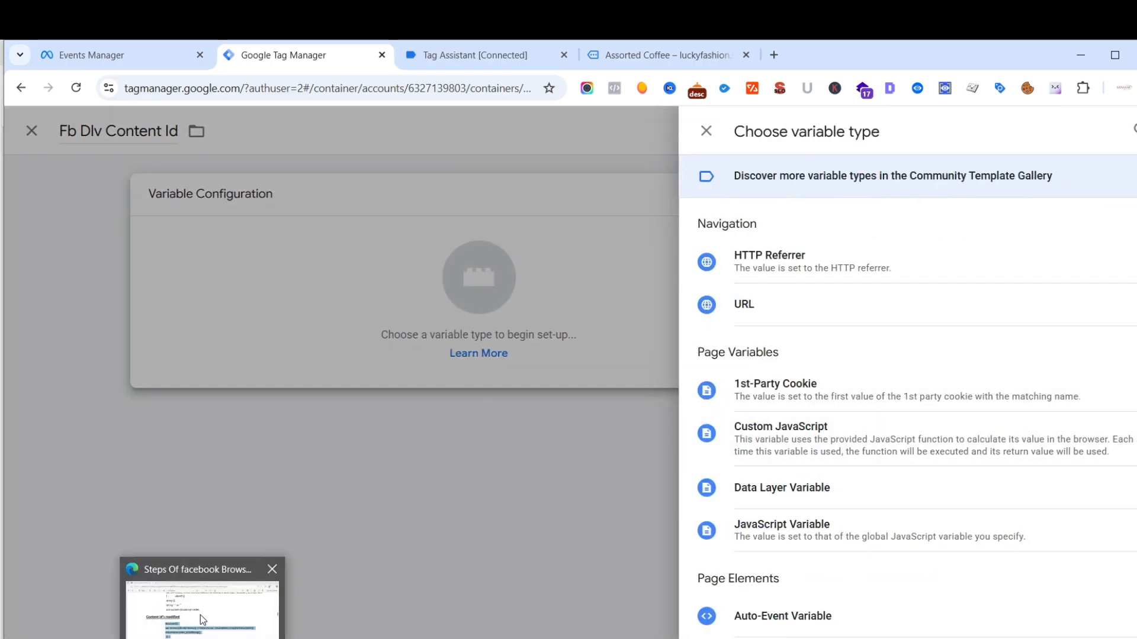
pyautogui.click(210, 572)
pyautogui.moveTo(240, 630)
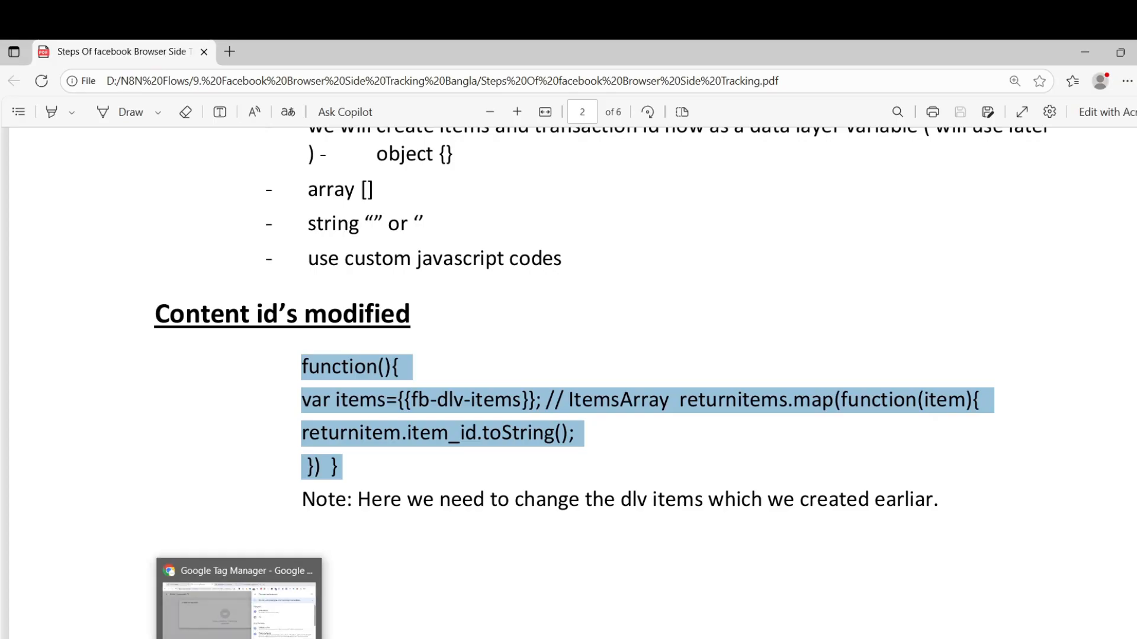
pyautogui.click(326, 566)
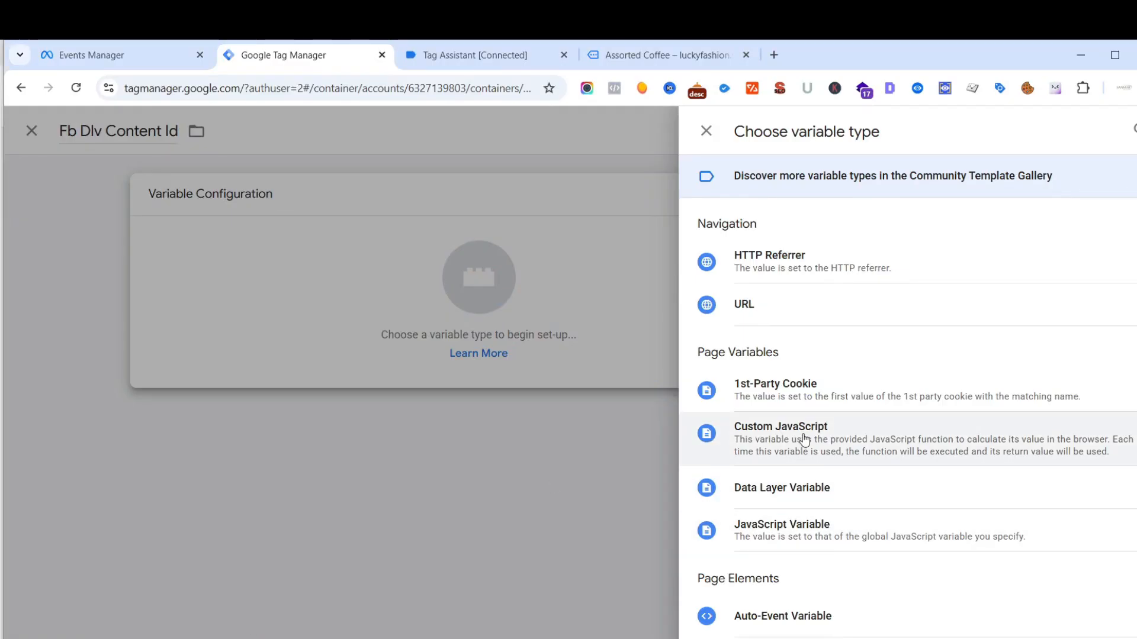
pyautogui.click(804, 439)
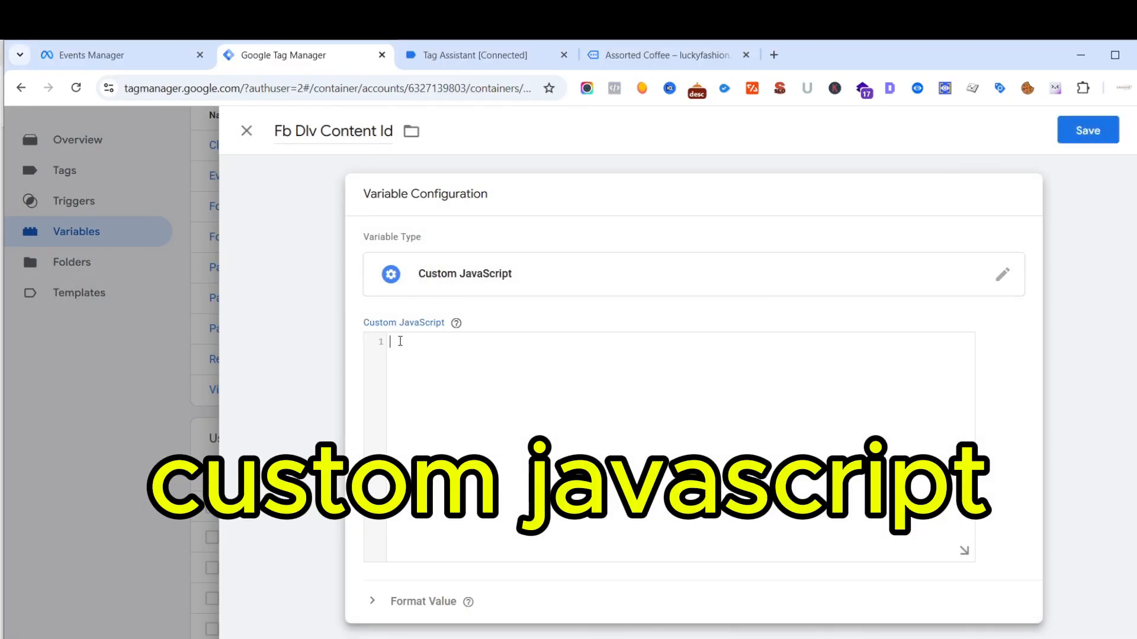
pyautogui.click(400, 342)
pyautogui.hotkey('ctrl', 'v')
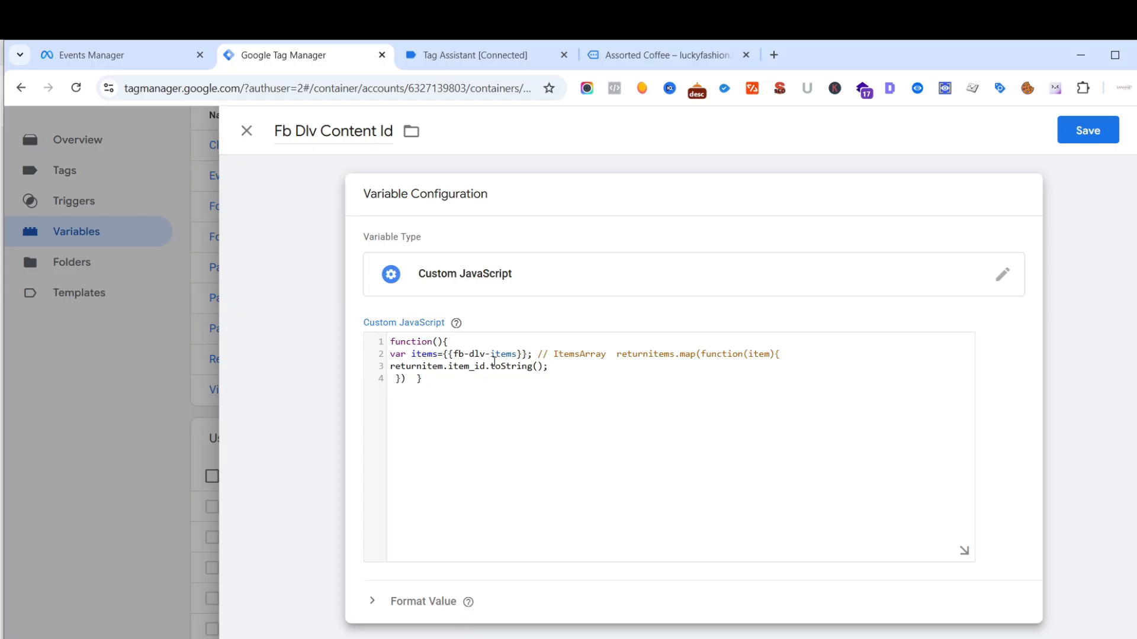
# - Replace the {{fb-dlv-items}} reference in the content IDs code with the {{Fb Dlv Items}} variable and save Fb Dlv Content Id
pyautogui.click(527, 357)
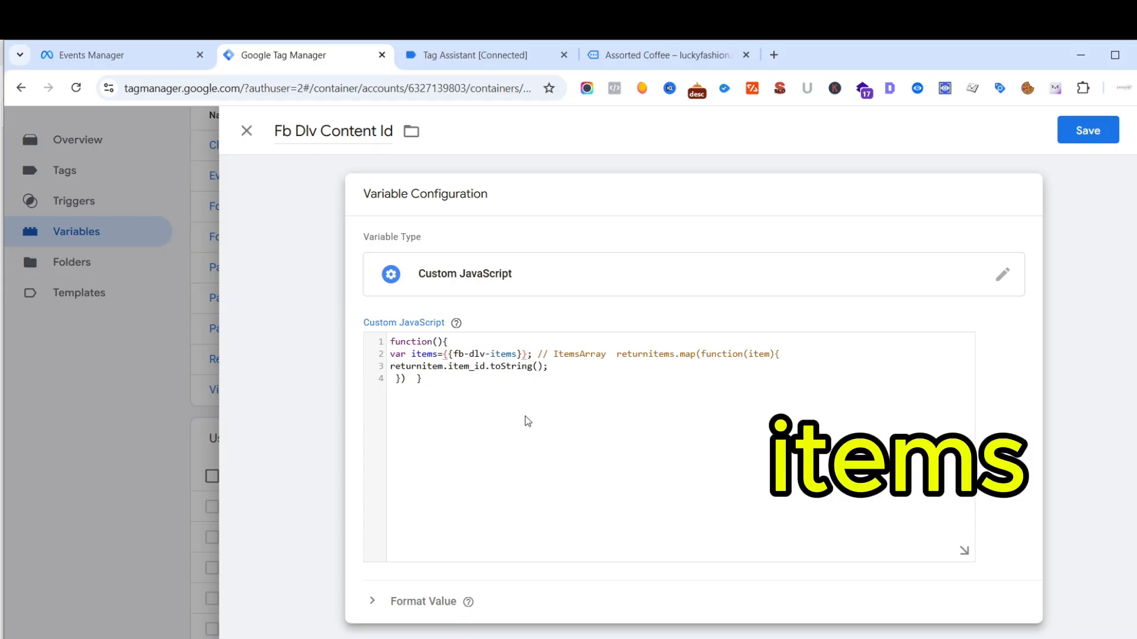
pyautogui.press('BackSpace')
pyautogui.press('BackSpace')
pyautogui.press('BackSpace')
pyautogui.press('BackSpace')
pyautogui.press('BackSpace')
pyautogui.press('BackSpace')
pyautogui.press('BackSpace')
pyautogui.press('BackSpace')
pyautogui.press('BackSpace')
pyautogui.press('BackSpace')
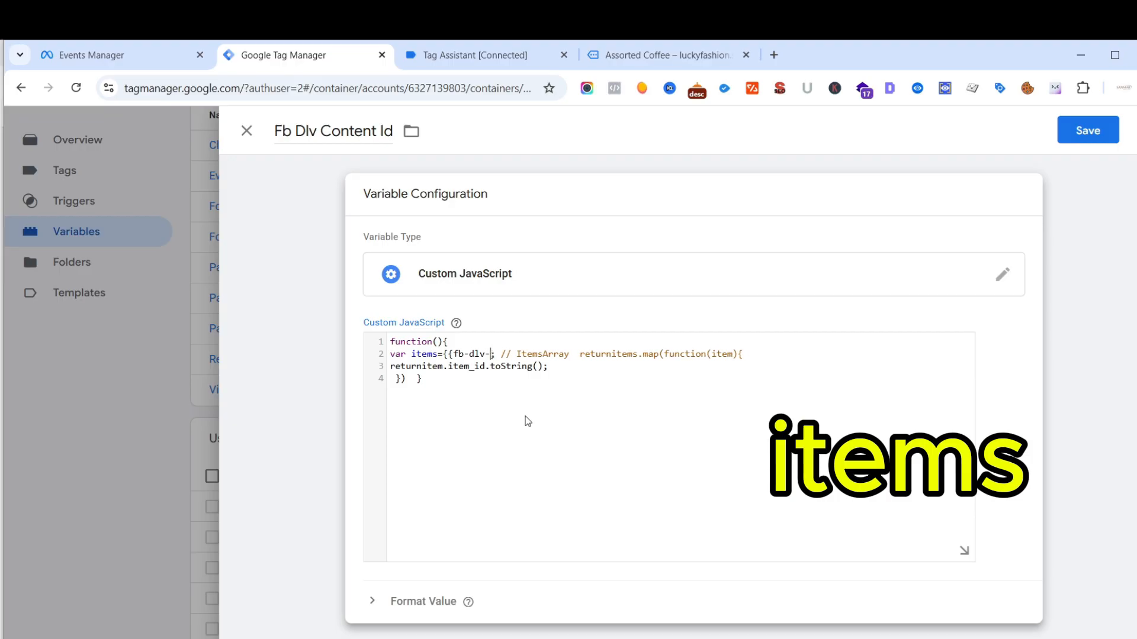
pyautogui.press('BackSpace')
pyautogui.press('BackSpace')
pyautogui.press('BackSpace')
pyautogui.press('BackSpace')
pyautogui.press('BackSpace')
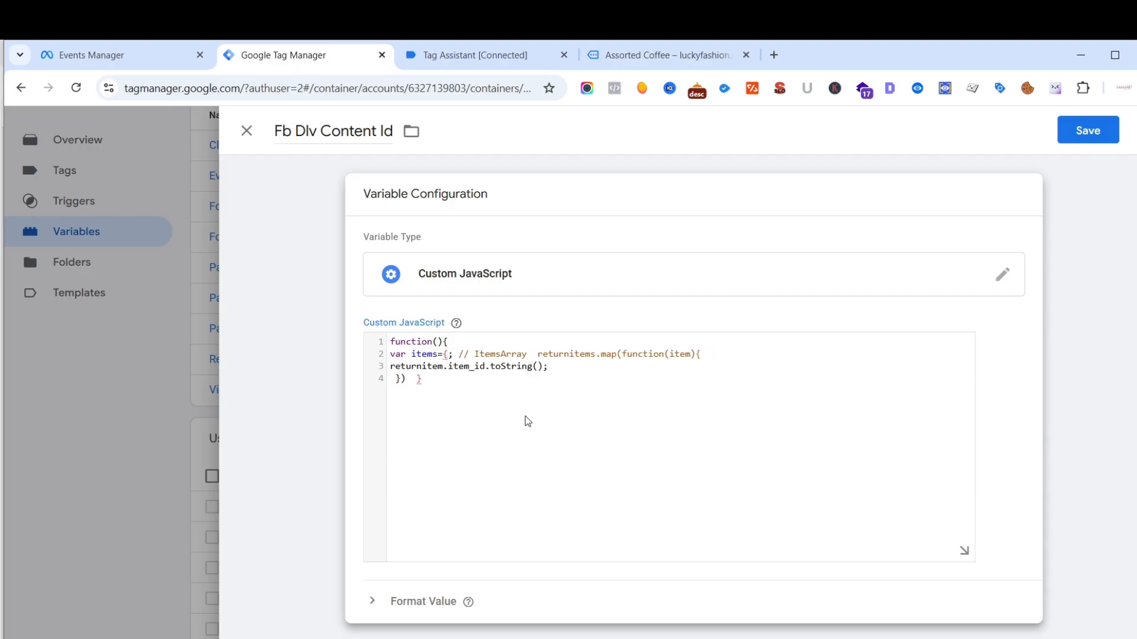
pyautogui.press('BackSpace')
pyautogui.write('{{')
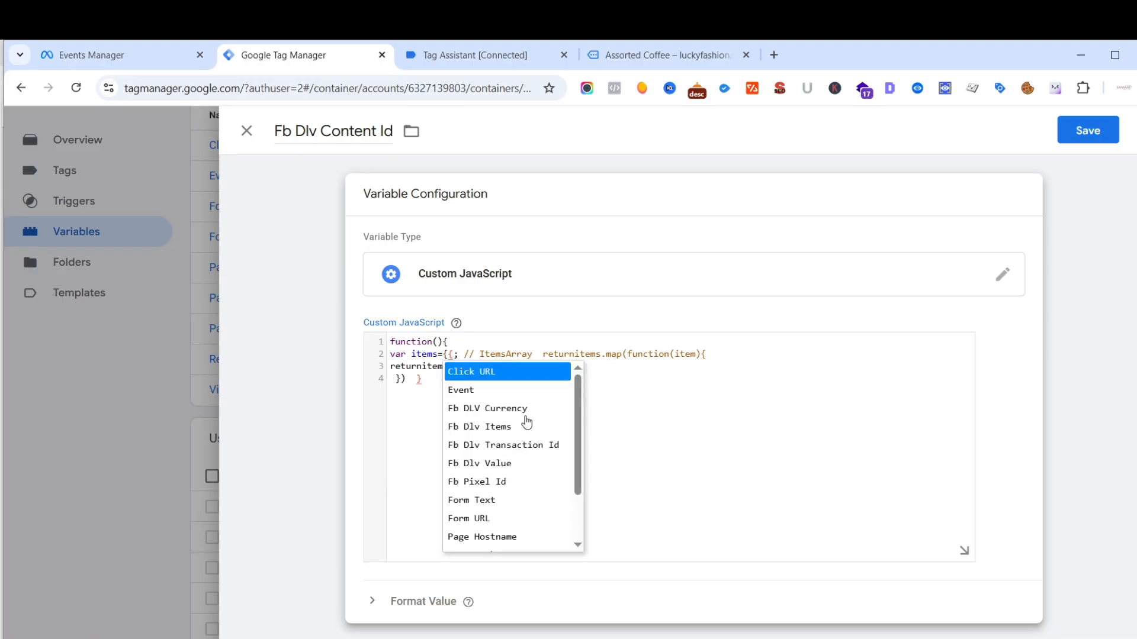
pyautogui.click(487, 428)
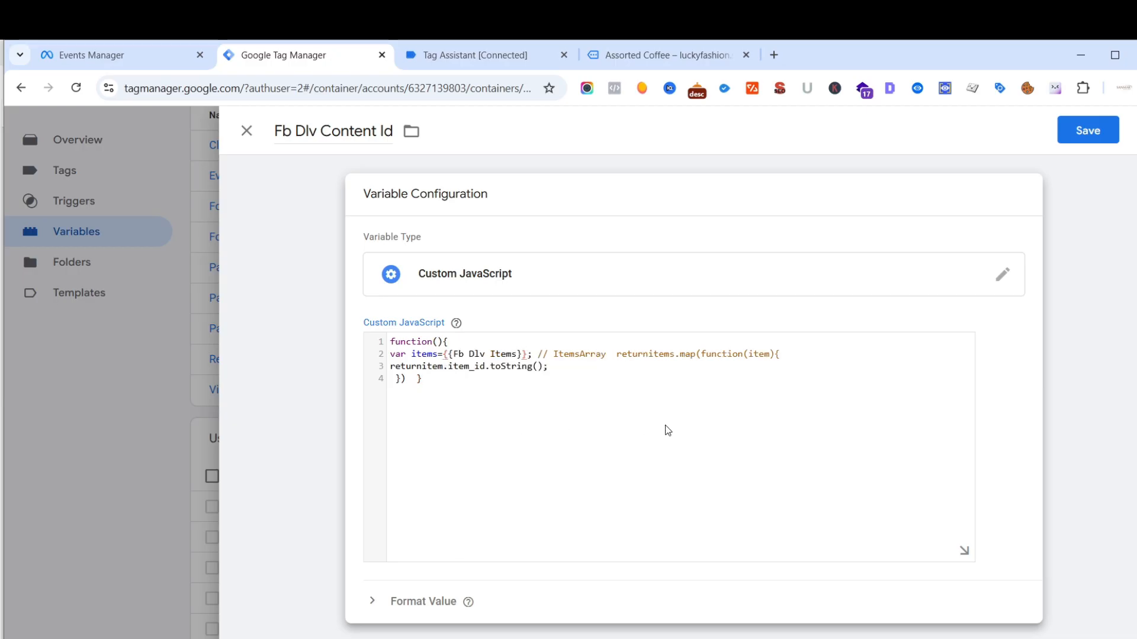
pyautogui.click(188, 601)
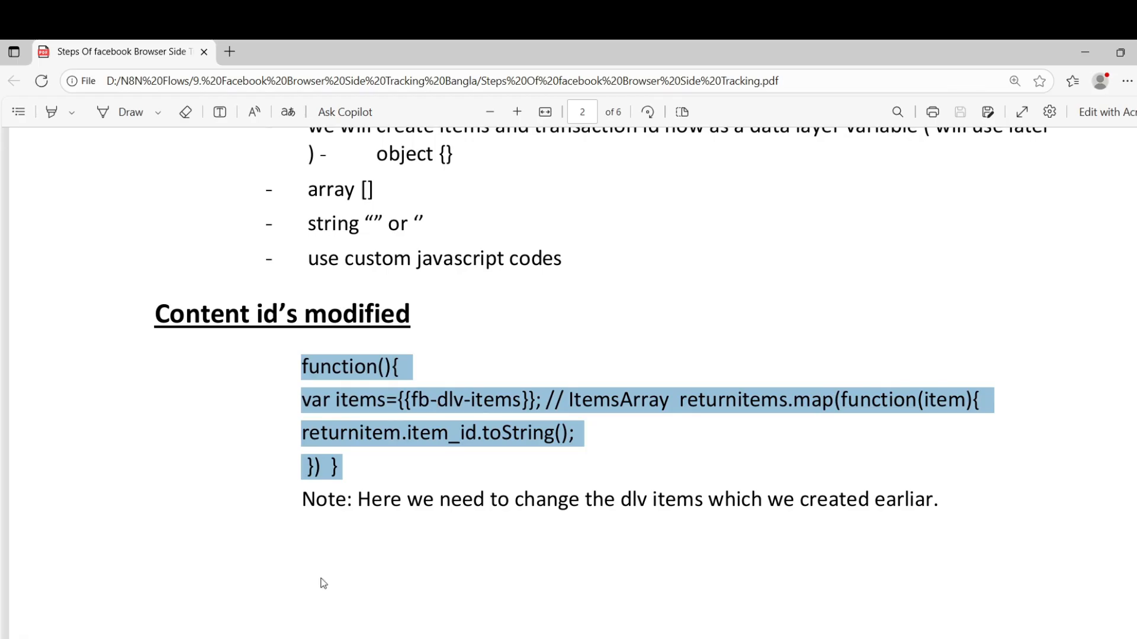
pyautogui.click(246, 601)
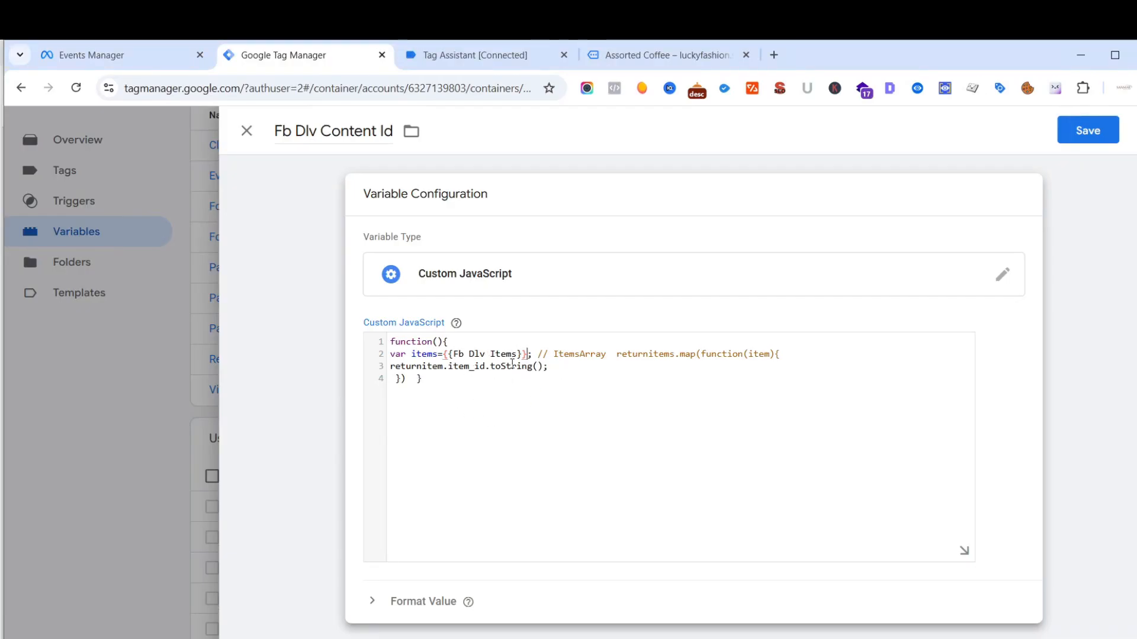
pyautogui.click(1086, 133)
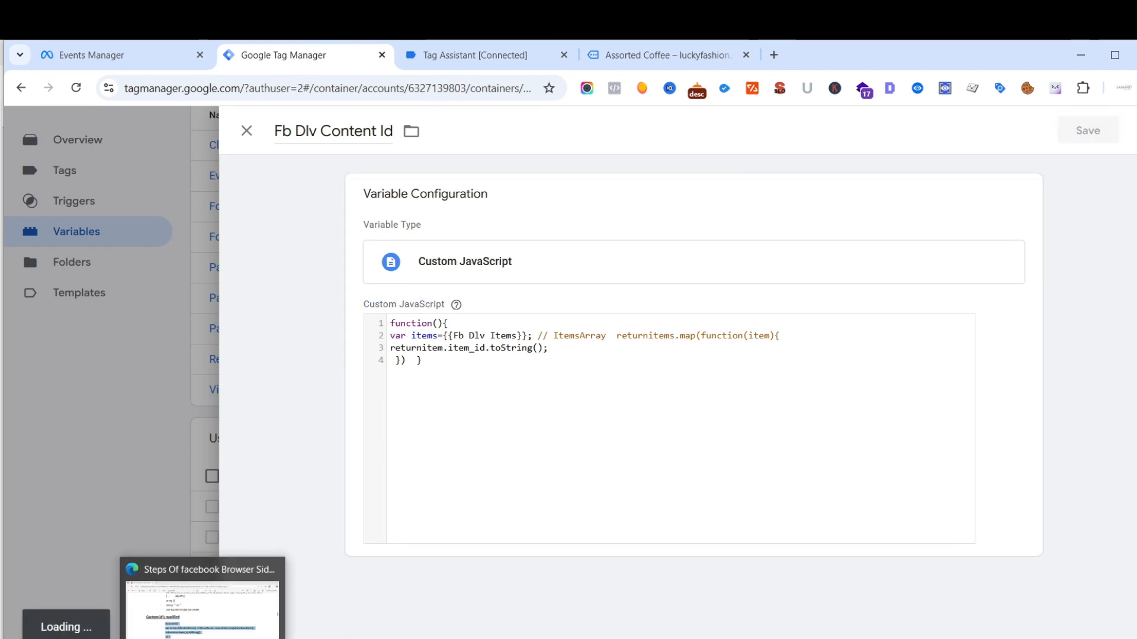
# - Copy the "Content Category modified" function from the PDF guide and return to Tag Manager
pyautogui.click(205, 638)
pyautogui.scroll(-10, 453, 367)
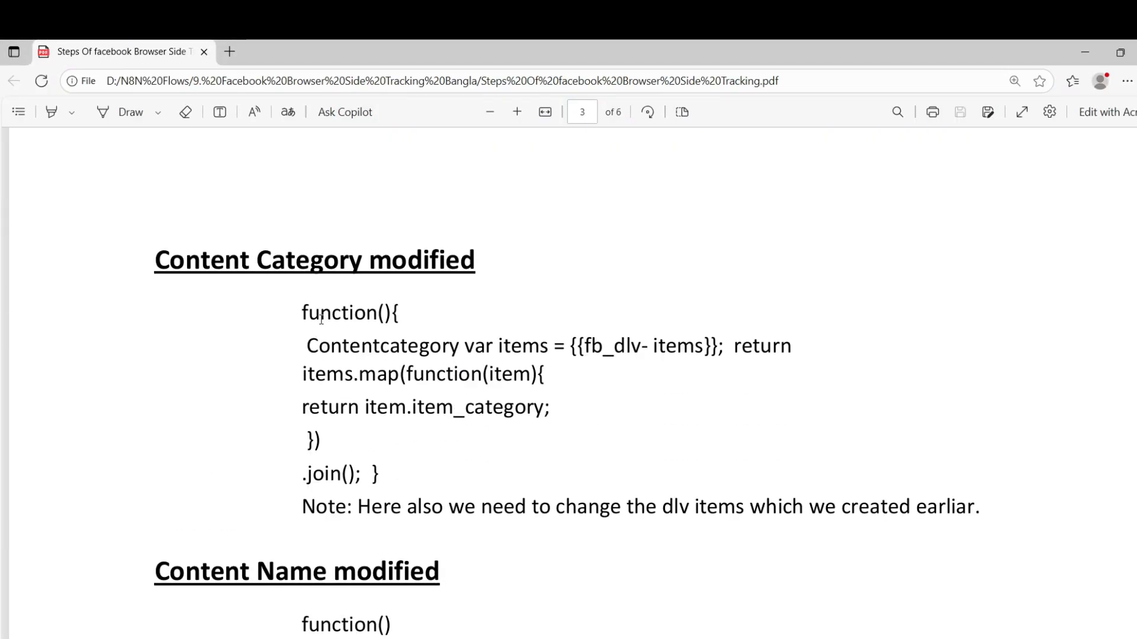
pyautogui.moveTo(302, 314); pyautogui.dragTo(383, 469)
pyautogui.hotkey('ctrl', 'c')
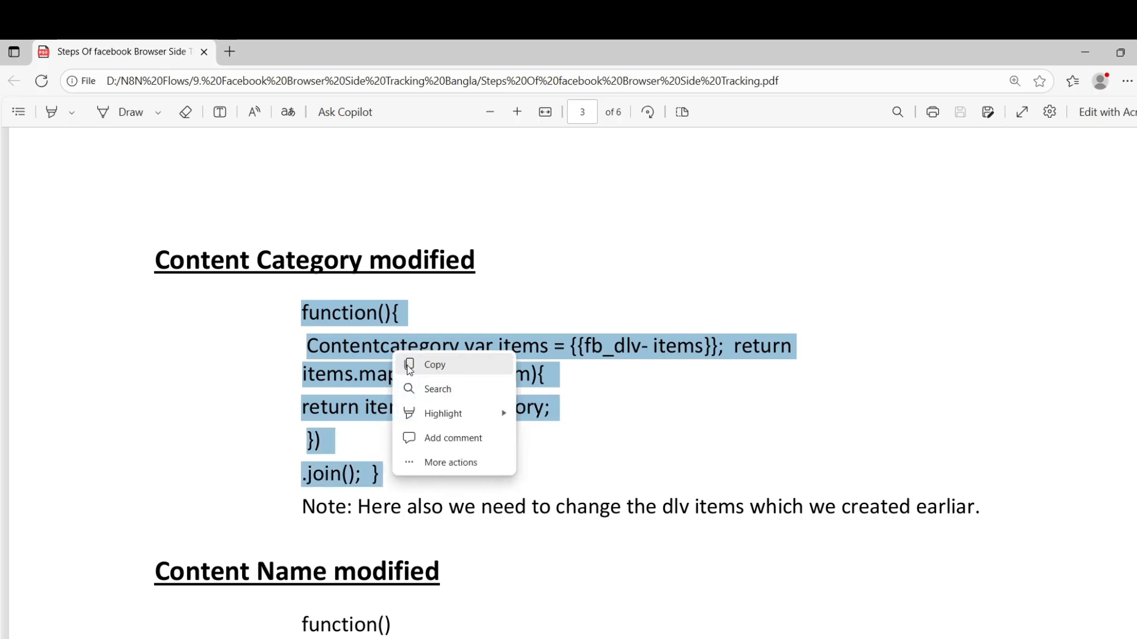
pyautogui.click(408, 363)
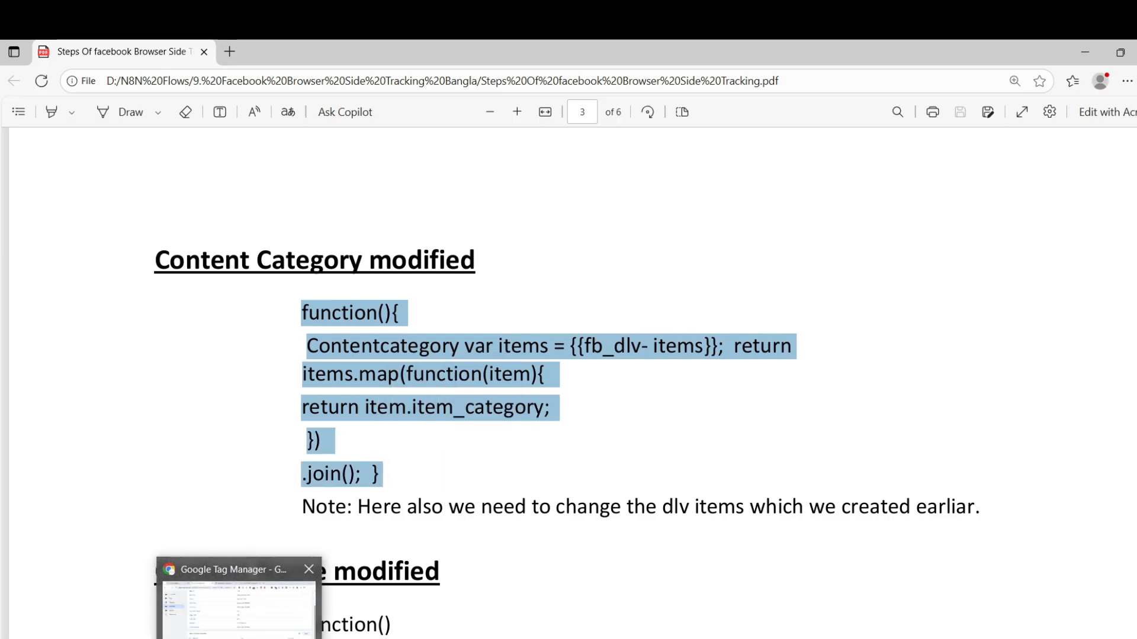
pyautogui.click(264, 615)
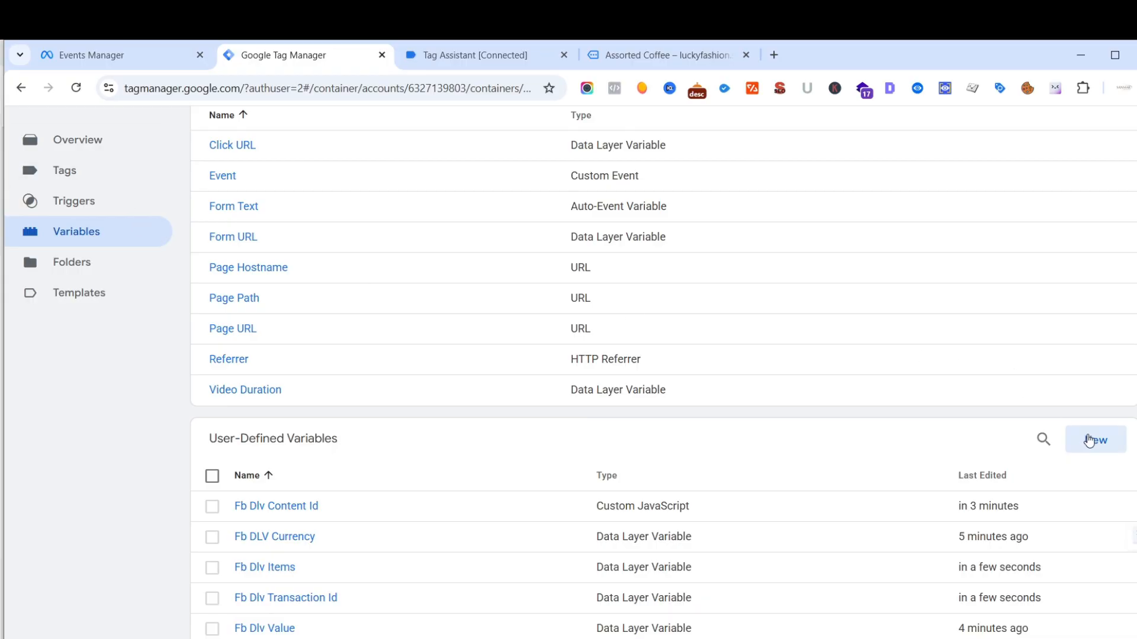
# - Start a new user-defined variable named "Fb DLV Content Category"
pyautogui.click(1089, 442)
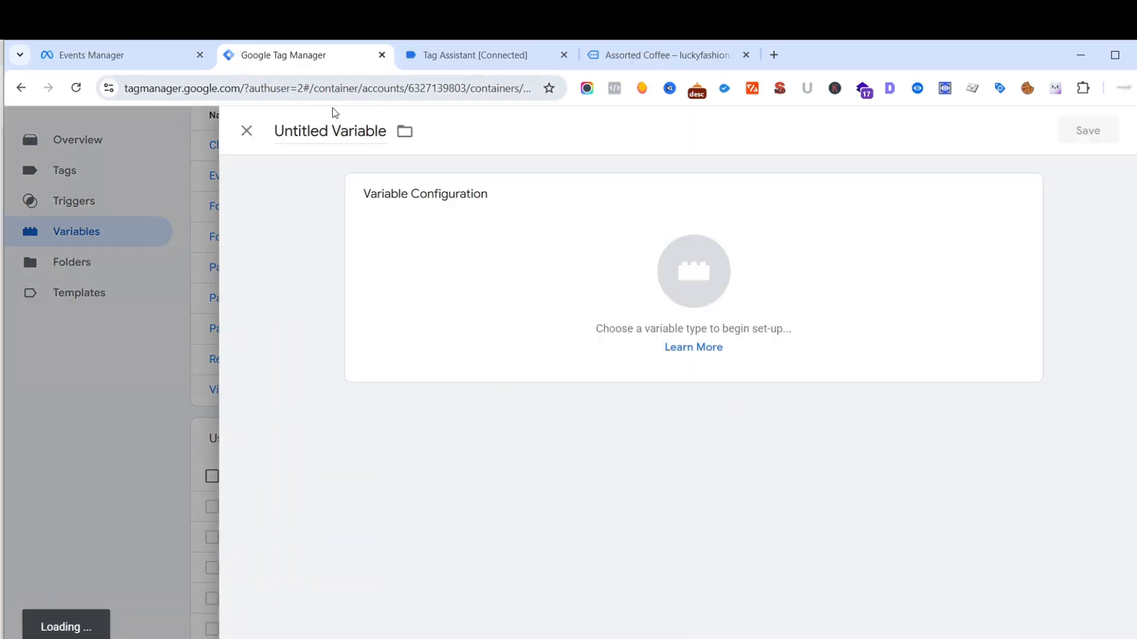
pyautogui.click(331, 130)
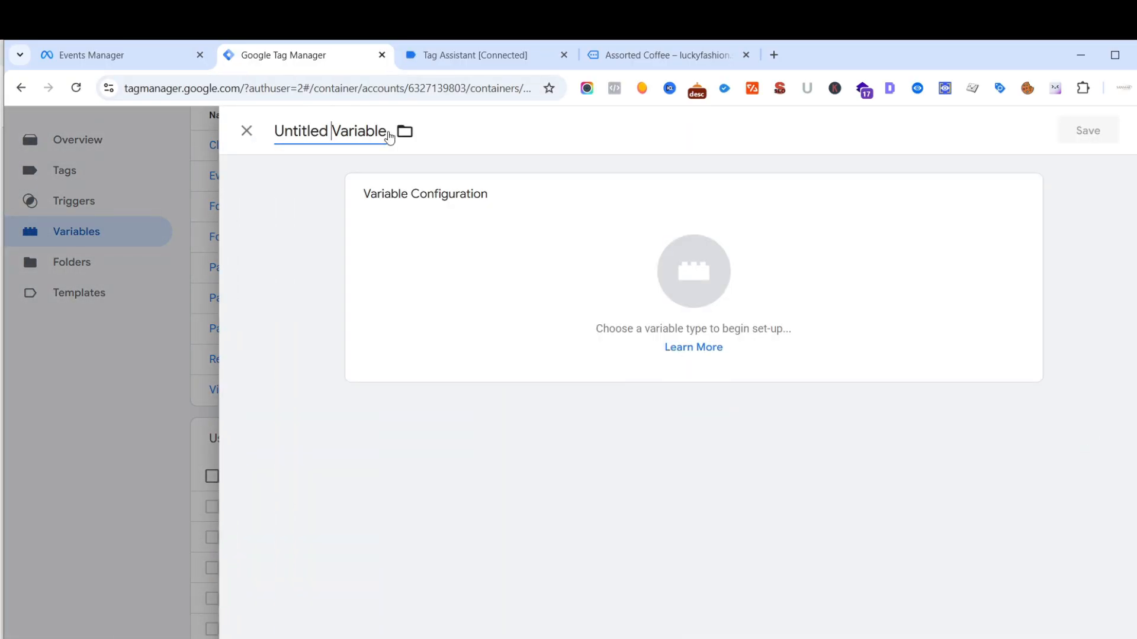
pyautogui.press('BackSpace')
pyautogui.press('BackSpace')
pyautogui.press('BackSpace')
pyautogui.press('BackSpace')
pyautogui.press('BackSpace')
pyautogui.press('BackSpace')
pyautogui.press('BackSpace')
pyautogui.press('BackSpace')
pyautogui.press('BackSpace')
pyautogui.press('BackSpace')
pyautogui.press('BackSpace')
pyautogui.press('BackSpace')
pyautogui.press('BackSpace')
pyautogui.press('BackSpace')
pyautogui.press('BackSpace')
pyautogui.press('BackSpace')
pyautogui.press('BackSpace')
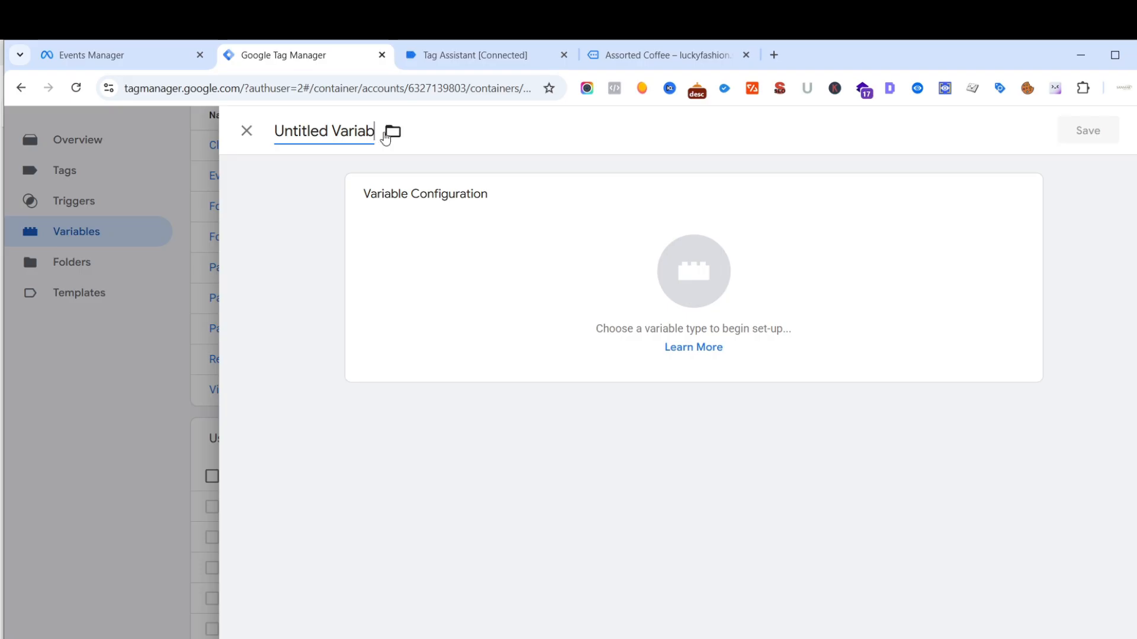
pyautogui.write('Fb')
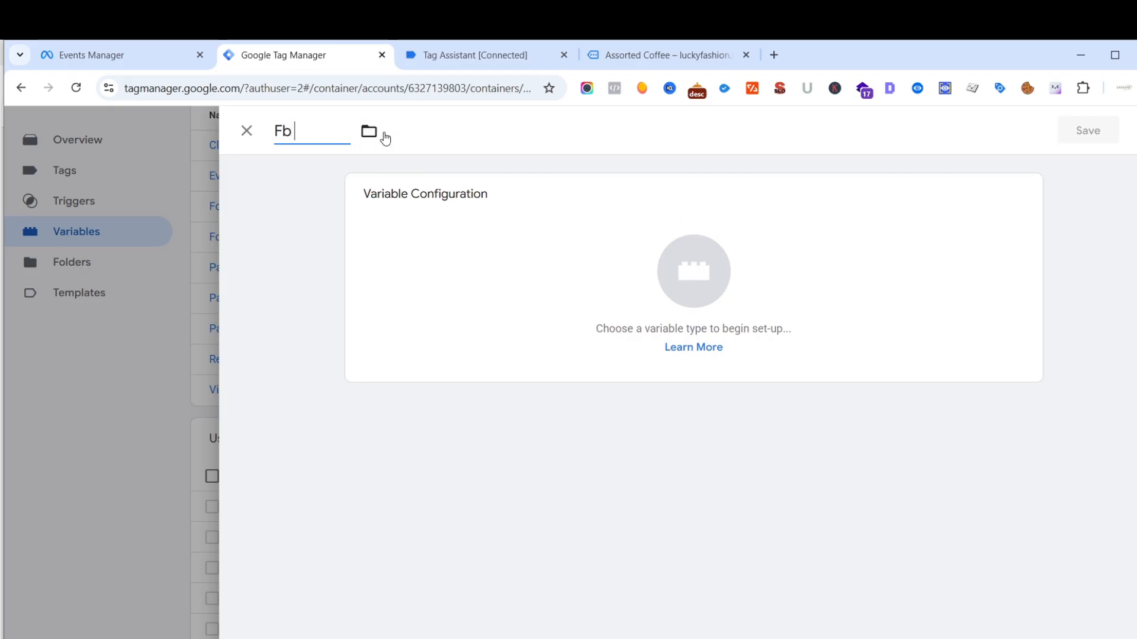
pyautogui.write(' DLV Content ')
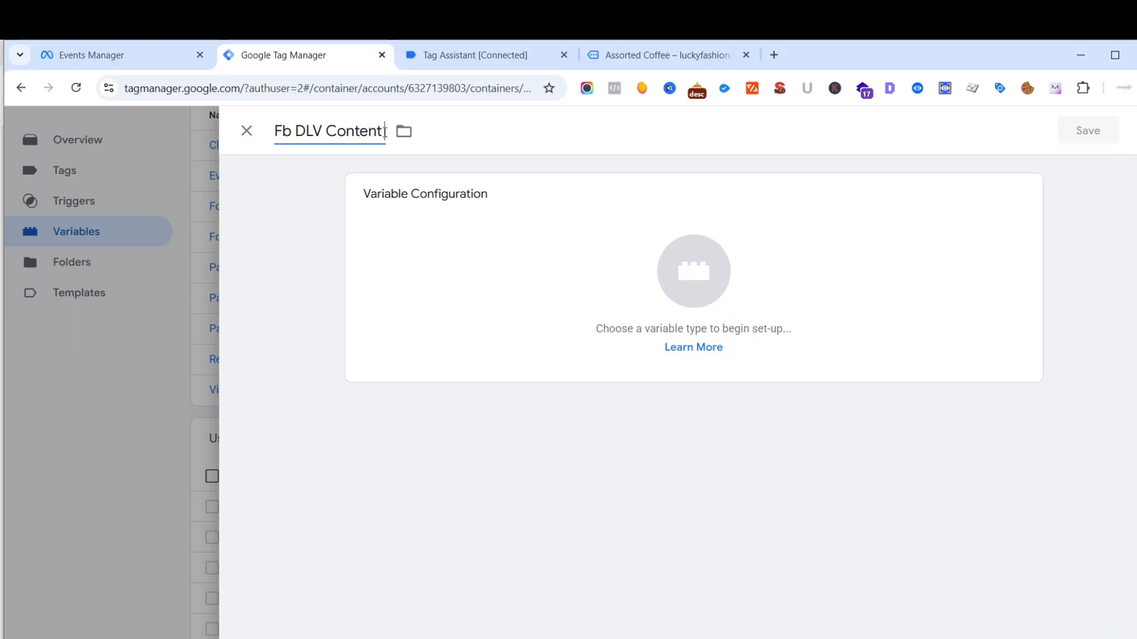
pyautogui.write('Category')
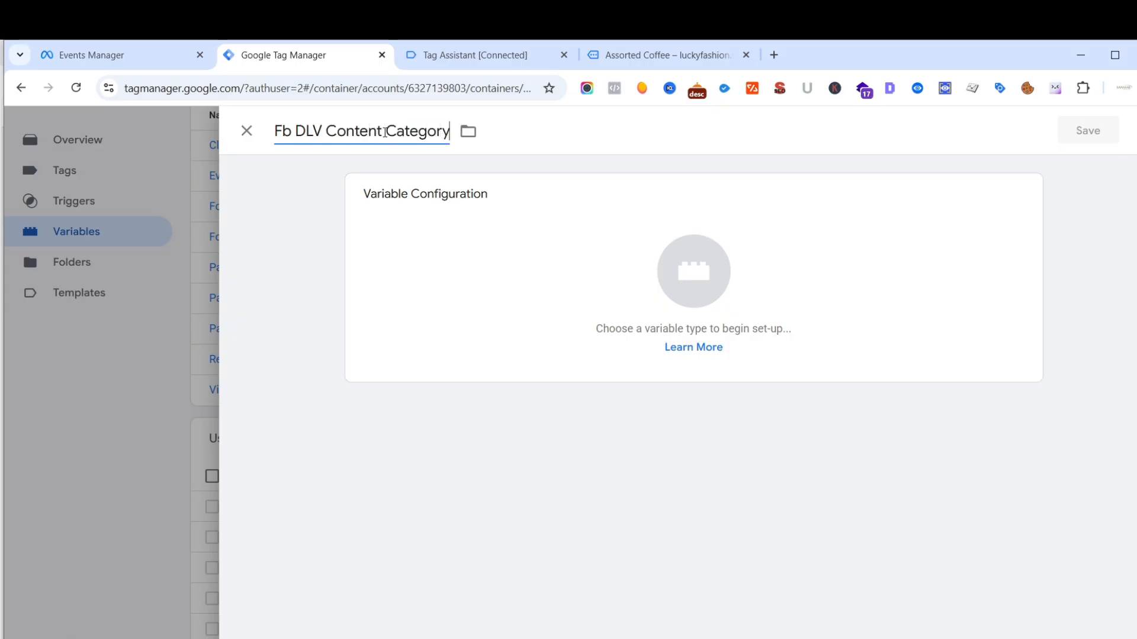
# - Set the type of Fb DLV Content Category to Custom JavaScript and paste the copied category function as its code
pyautogui.click(729, 295)
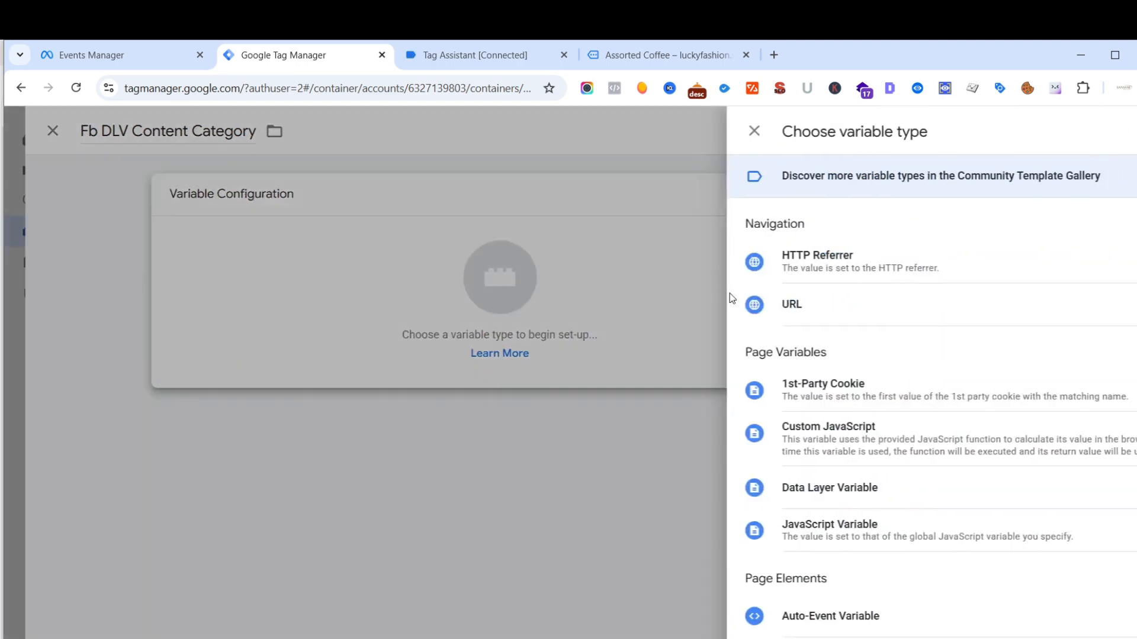
pyautogui.click(806, 444)
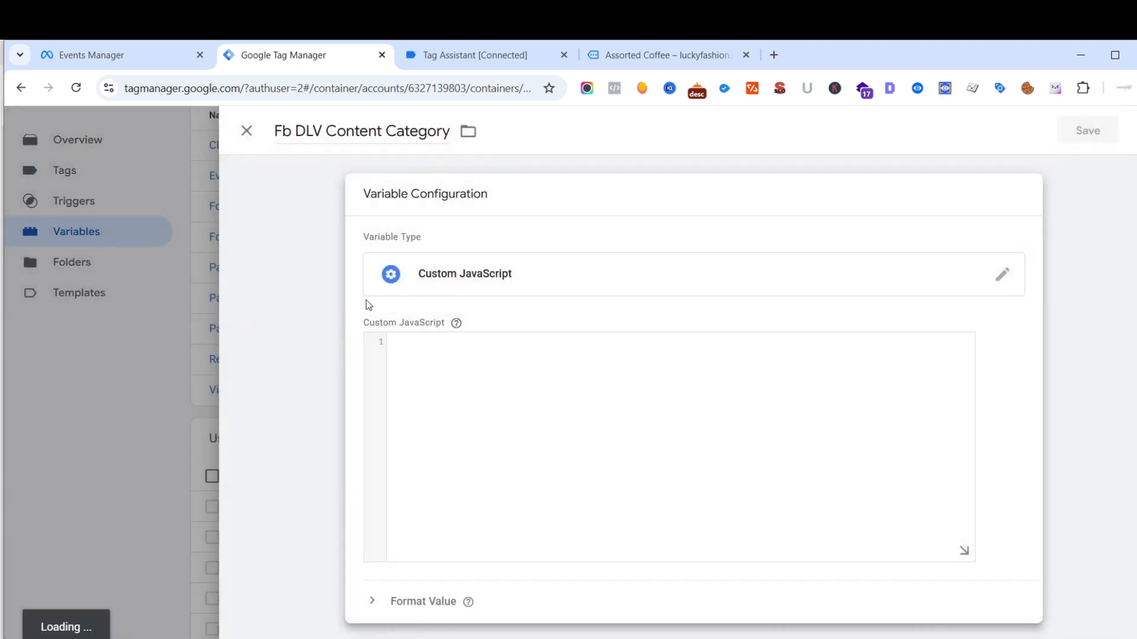
pyautogui.hotkey('ctrl', 'v')
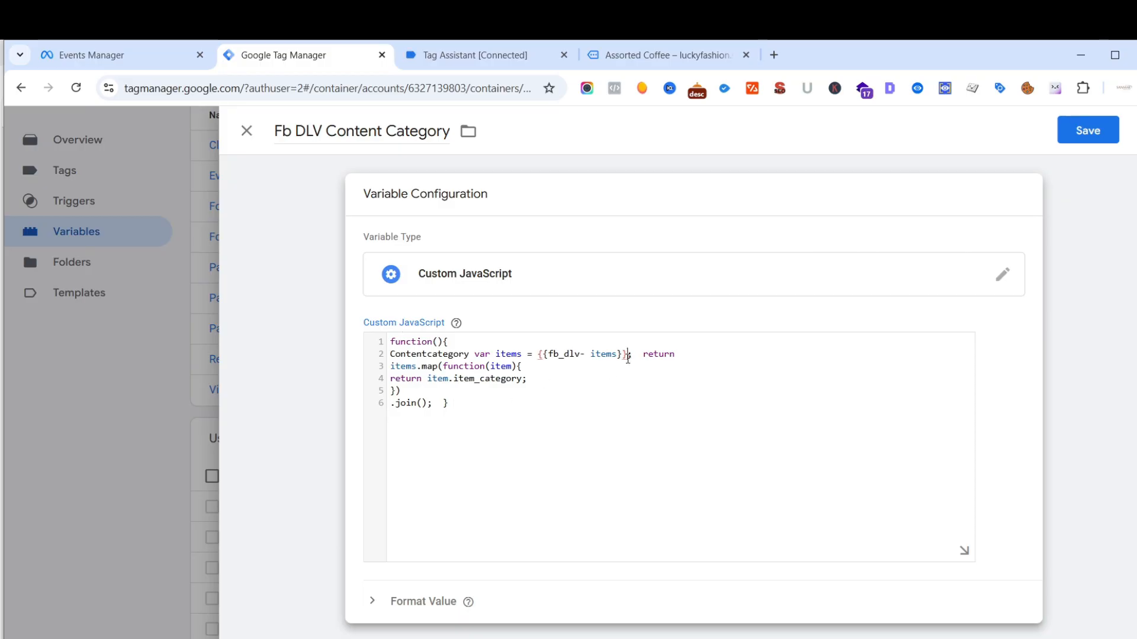
# - Replace the {{fb_dlv- items}} reference in the category code with the {{Fb Dlv Items}} variable and save Fb DLV Content Category
pyautogui.press('BackSpace')
pyautogui.press('BackSpace')
pyautogui.press('BackSpace')
pyautogui.press('BackSpace')
pyautogui.press('BackSpace')
pyautogui.press('BackSpace')
pyautogui.press('BackSpace')
pyautogui.press('BackSpace')
pyautogui.press('BackSpace')
pyautogui.press('BackSpace')
pyautogui.press('BackSpace')
pyautogui.press('BackSpace')
pyautogui.press('BackSpace')
pyautogui.press('BackSpace')
pyautogui.press('BackSpace')
pyautogui.press('BackSpace')
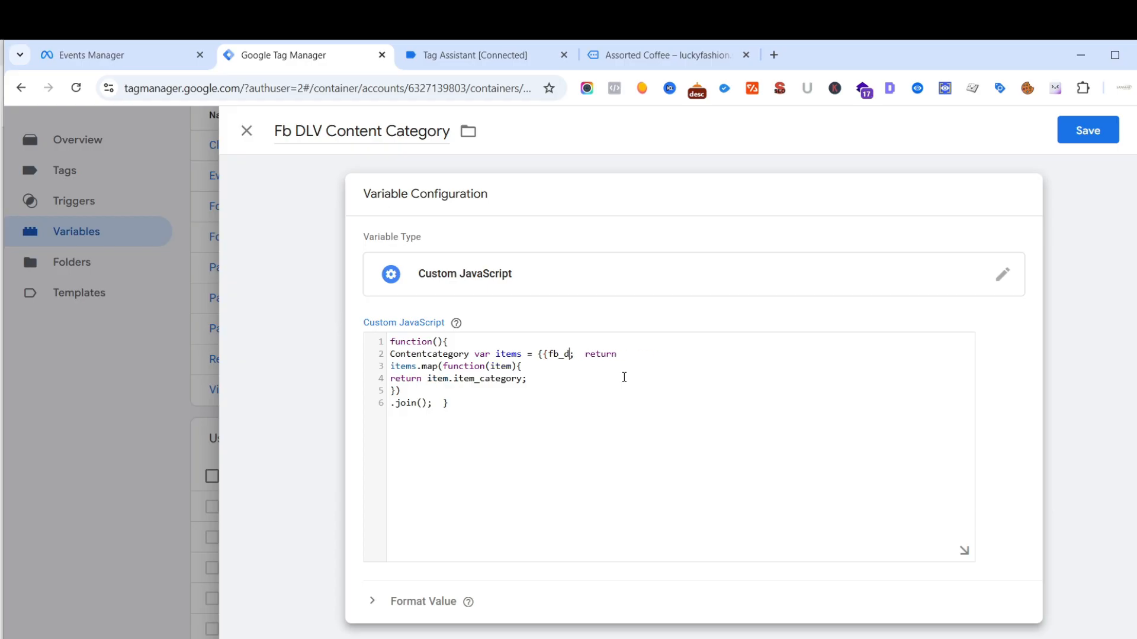
pyautogui.press('BackSpace')
pyautogui.write('{{')
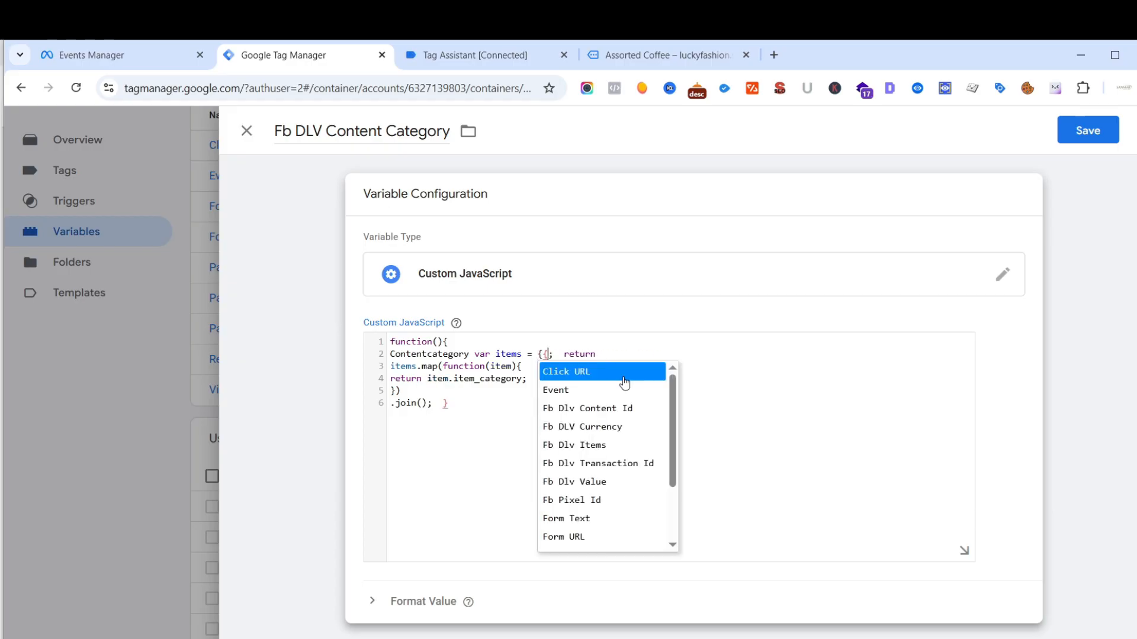
pyautogui.click(607, 446)
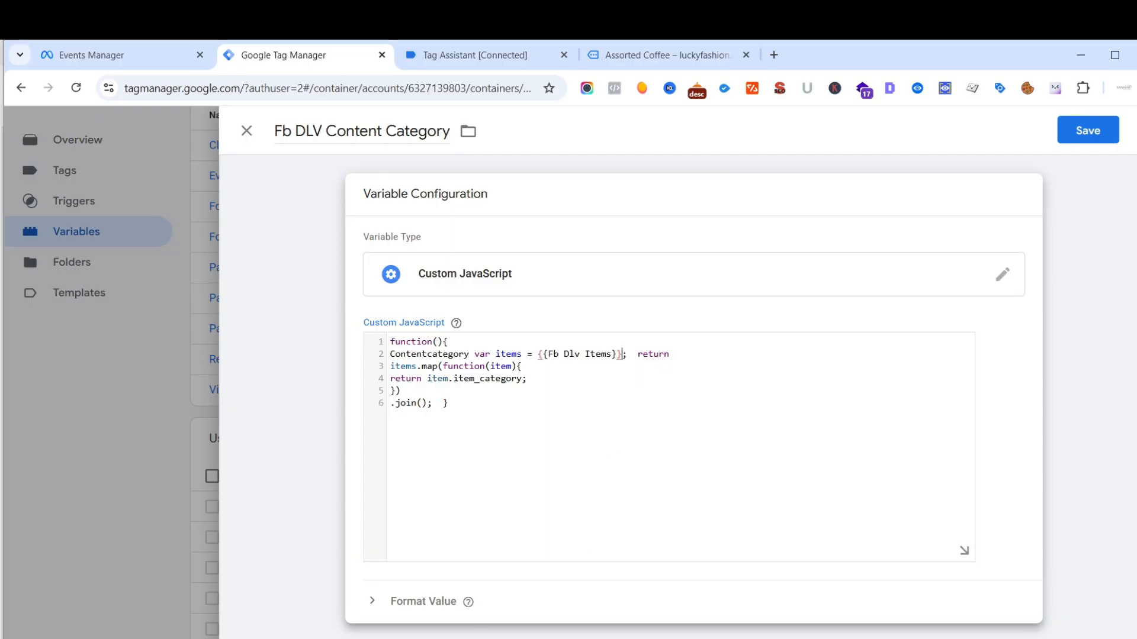
pyautogui.click(1084, 130)
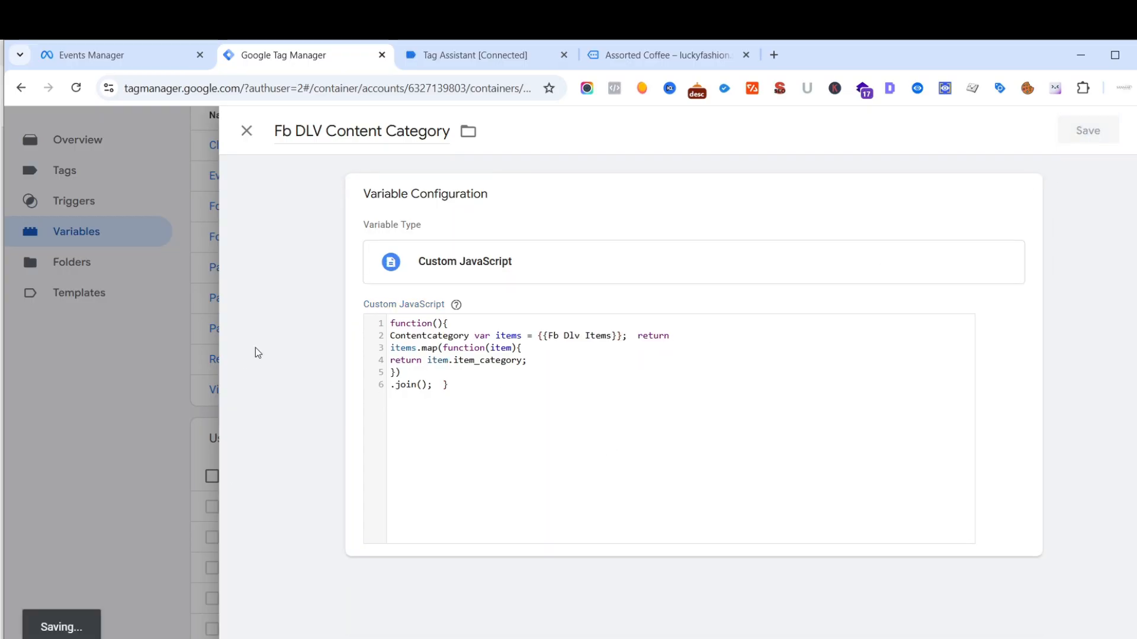
# - Copy the "Content Name modified" function from the PDF guide and switch back to Tag Manager
pyautogui.click(203, 616)
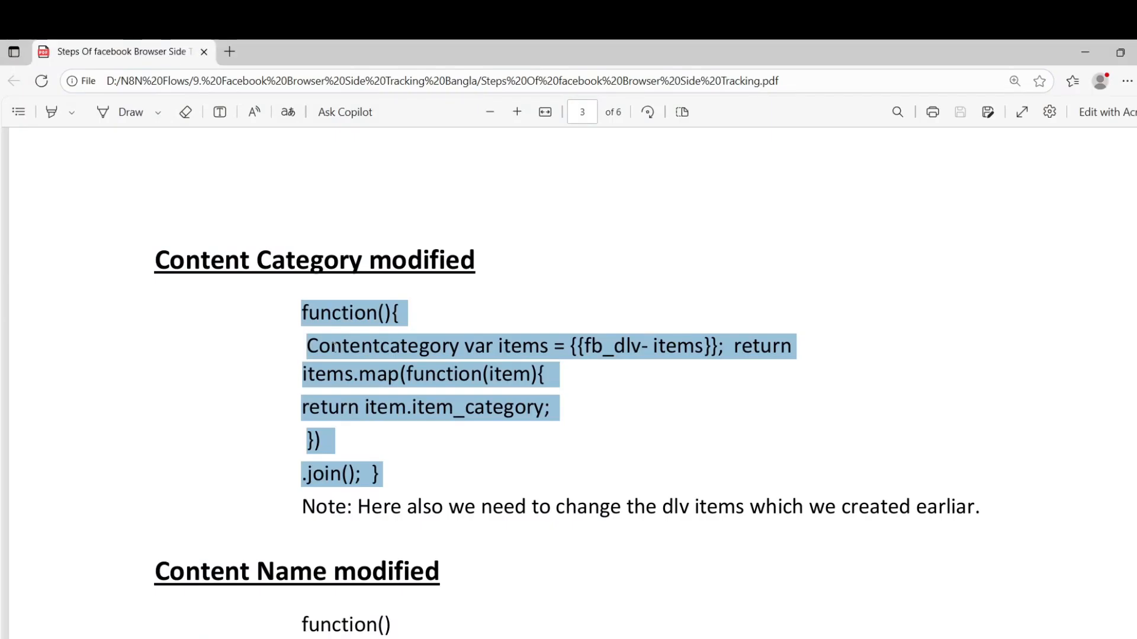
pyautogui.scroll(-3, 489, 309)
pyautogui.scroll(15, 488, 309)
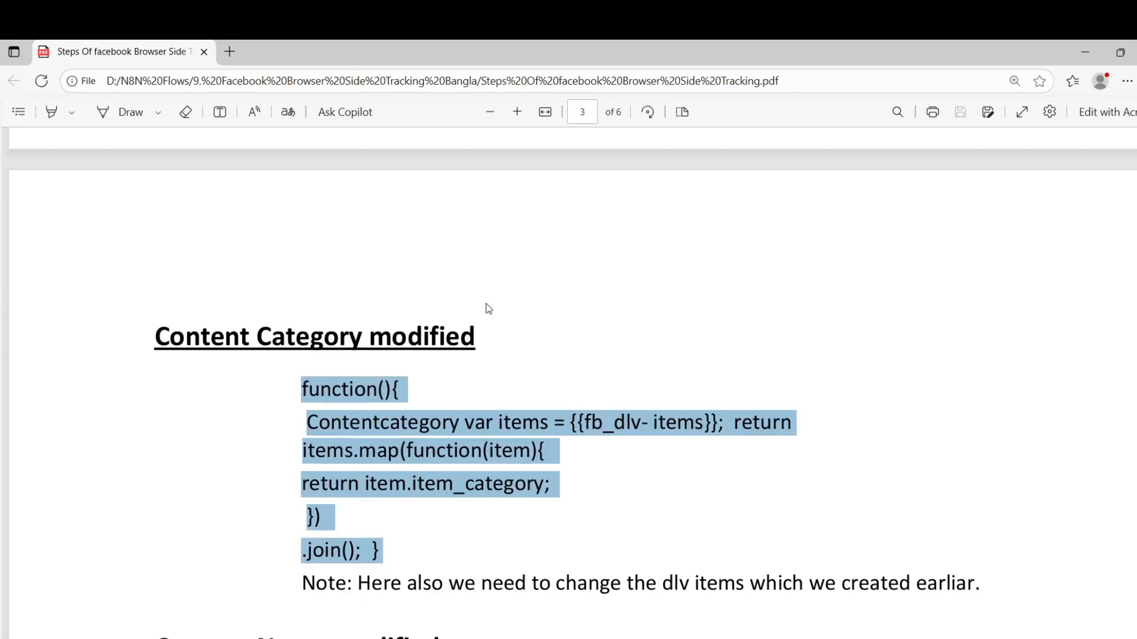
pyautogui.scroll(-12, 488, 309)
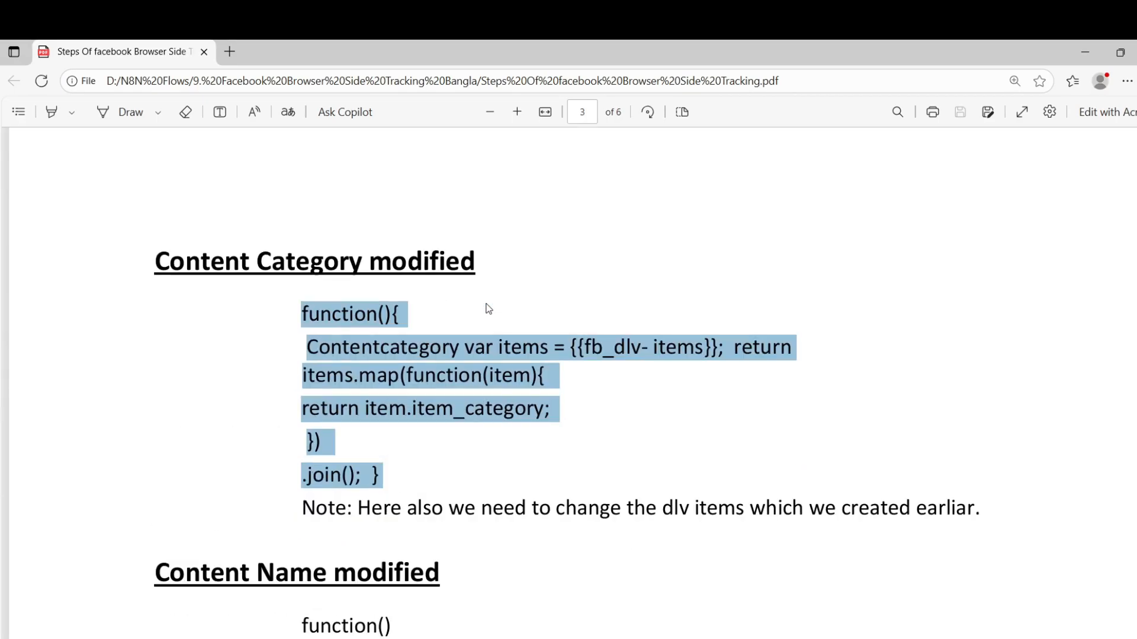
pyautogui.scroll(-1, 488, 309)
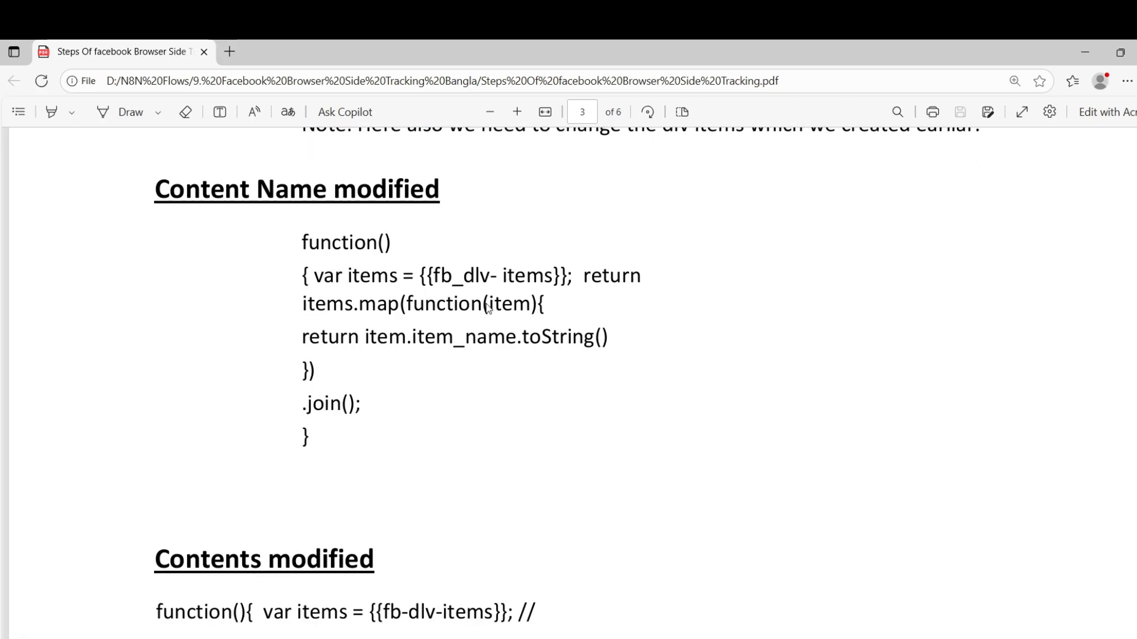
pyautogui.moveTo(301, 243); pyautogui.dragTo(315, 441)
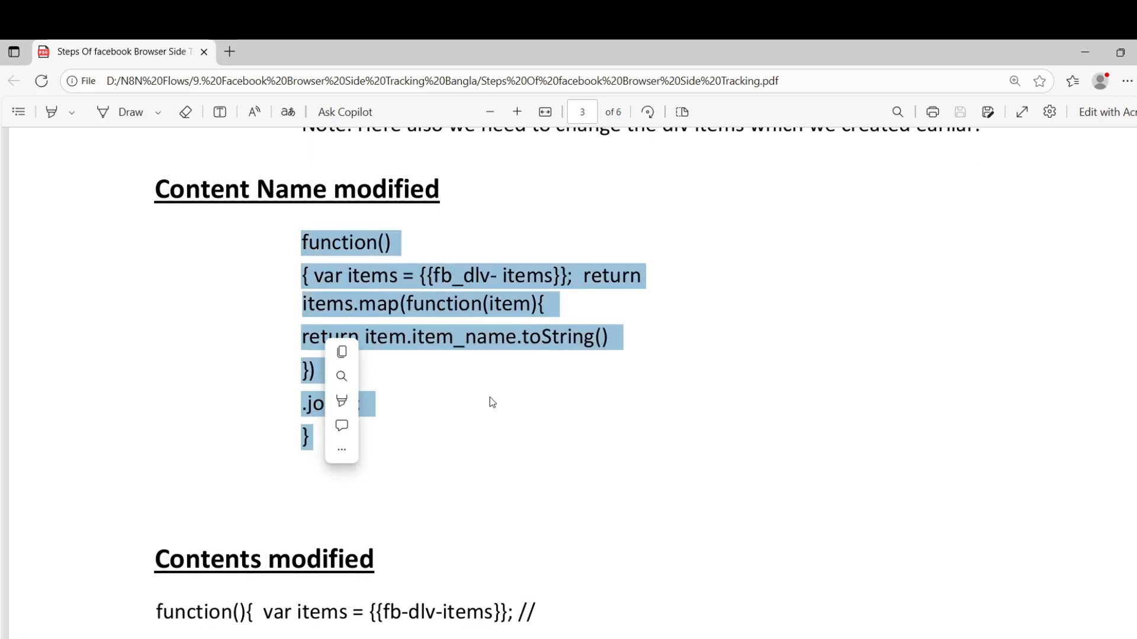
pyautogui.click(332, 353)
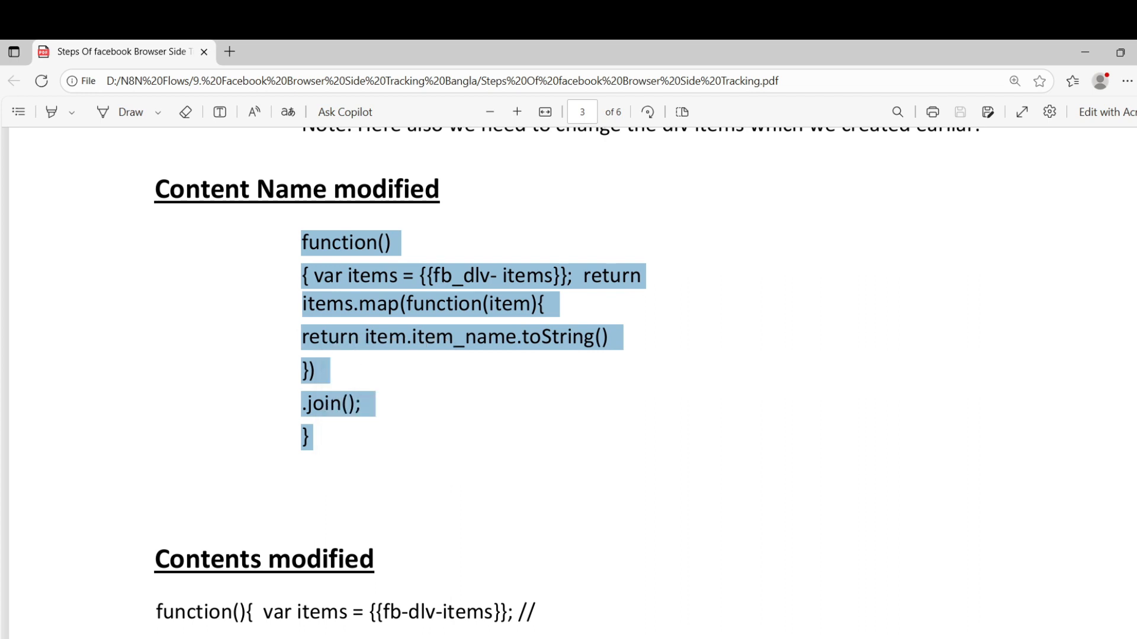
pyautogui.moveTo(240, 637)
pyautogui.click(240, 604)
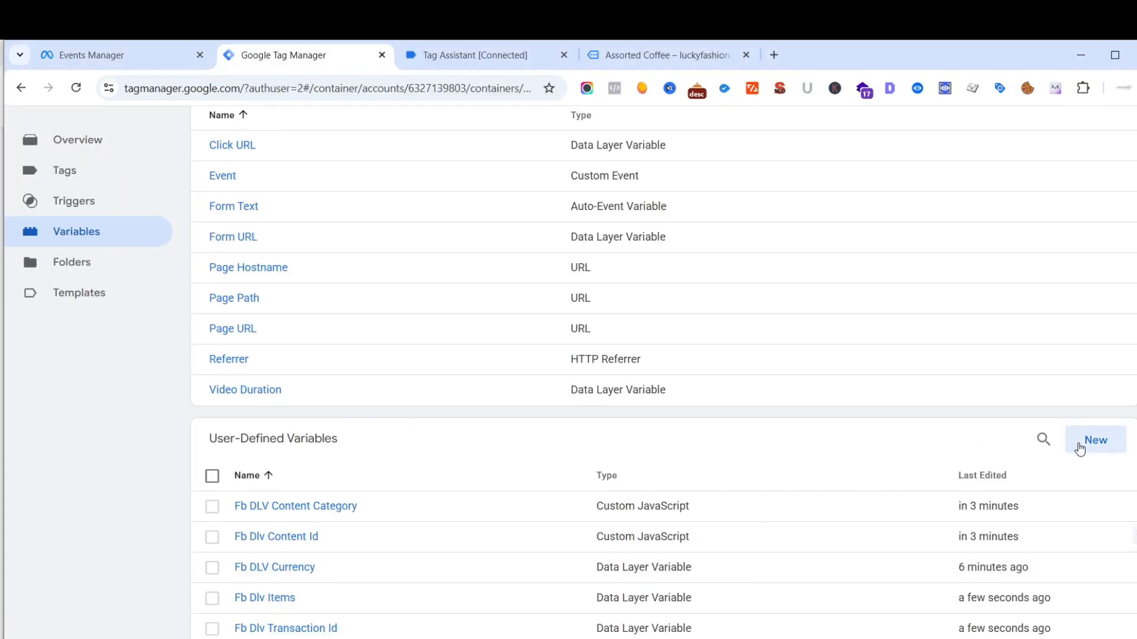
# - Start a new user-defined variable named "Fb Dlv Content Name"
pyautogui.click(1081, 447)
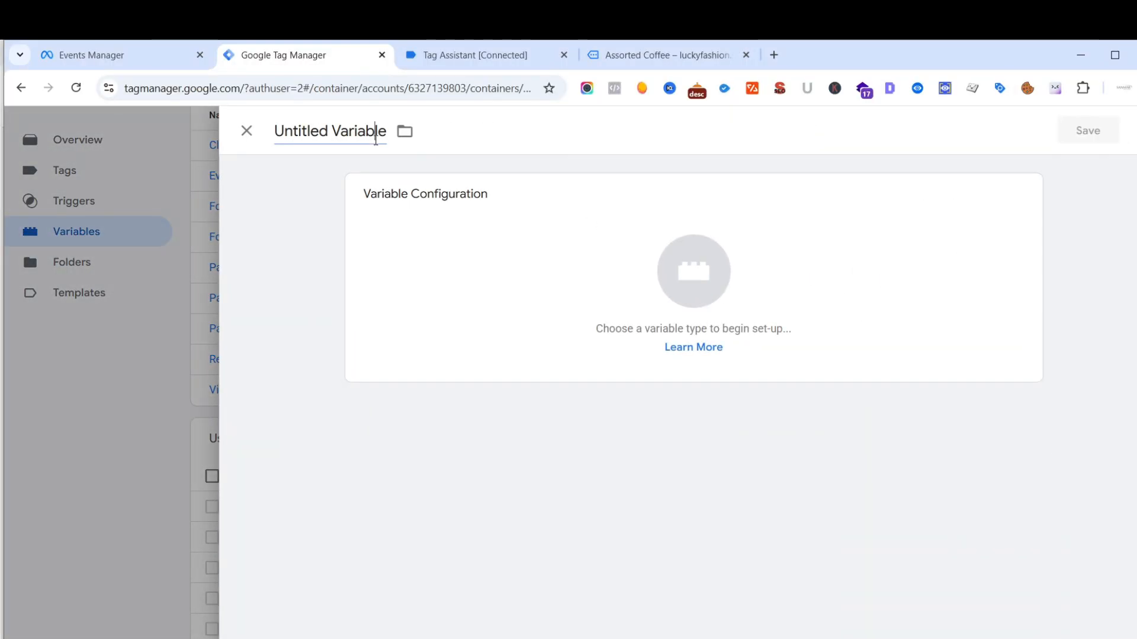
pyautogui.click(386, 135)
pyautogui.press('BackSpace')
pyautogui.press('BackSpace')
pyautogui.press('BackSpace')
pyautogui.press('BackSpace')
pyautogui.press('BackSpace')
pyautogui.press('BackSpace')
pyautogui.press('BackSpace')
pyautogui.press('BackSpace')
pyautogui.press('BackSpace')
pyautogui.press('BackSpace')
pyautogui.press('BackSpace')
pyautogui.press('BackSpace')
pyautogui.press('BackSpace')
pyautogui.press('BackSpace')
pyautogui.press('BackSpace')
pyautogui.press('BackSpace')
pyautogui.press('BackSpace')
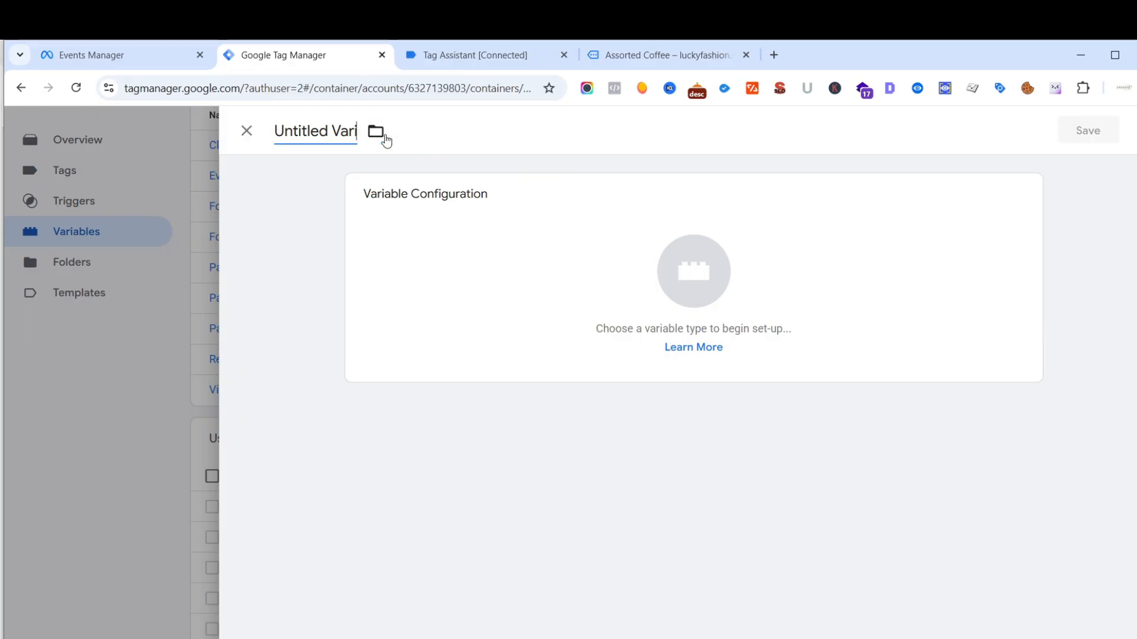
pyautogui.write('Content')
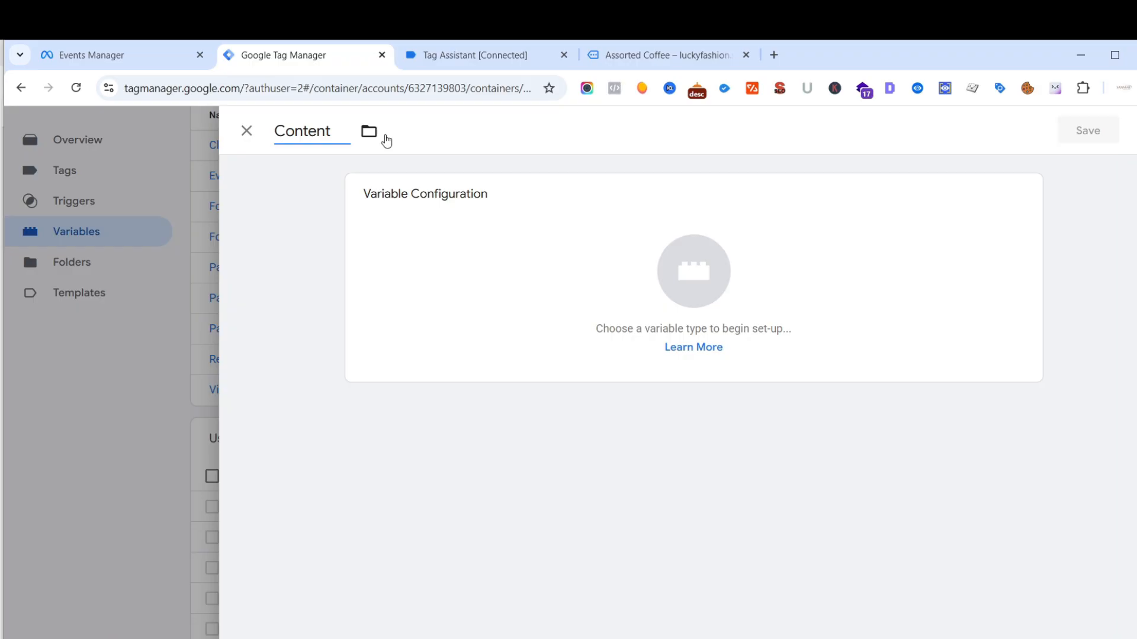
pyautogui.press('BackSpace')
pyautogui.press('BackSpace')
pyautogui.press('BackSpace')
pyautogui.press('BackSpace')
pyautogui.press('BackSpace')
pyautogui.press('BackSpace')
pyautogui.press('BackSpace')
pyautogui.write('Fb Coten')
pyautogui.press('BackSpace')
pyautogui.press('BackSpace')
pyautogui.press('BackSpace')
pyautogui.press('BackSpace')
pyautogui.press('BackSpace')
pyautogui.press('BackSpace')
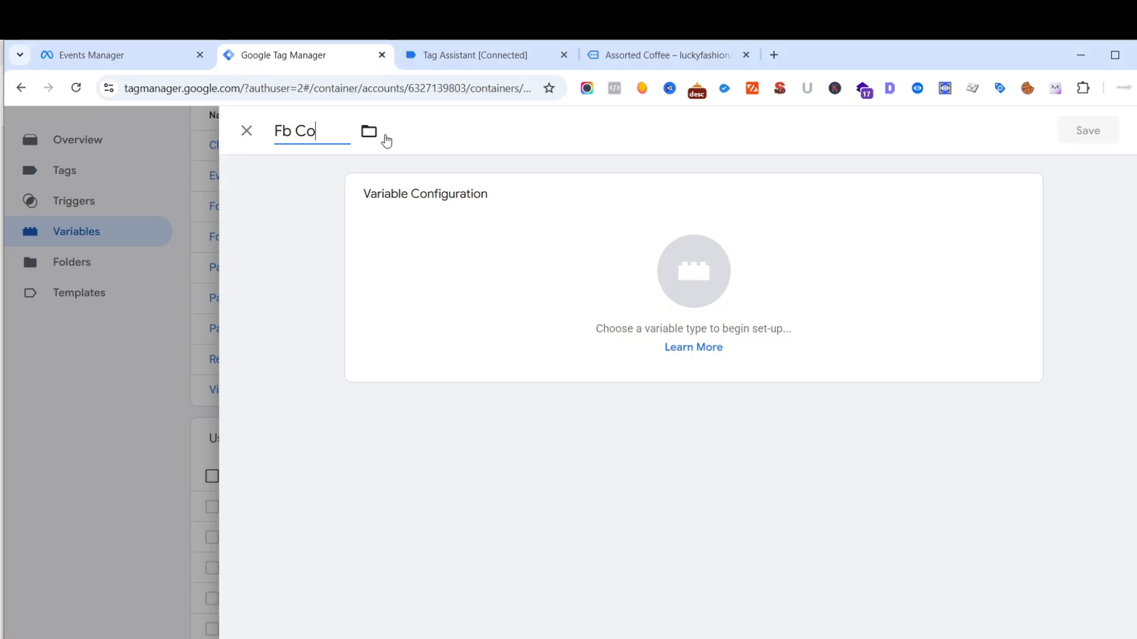
pyautogui.write('Dlv Conten')
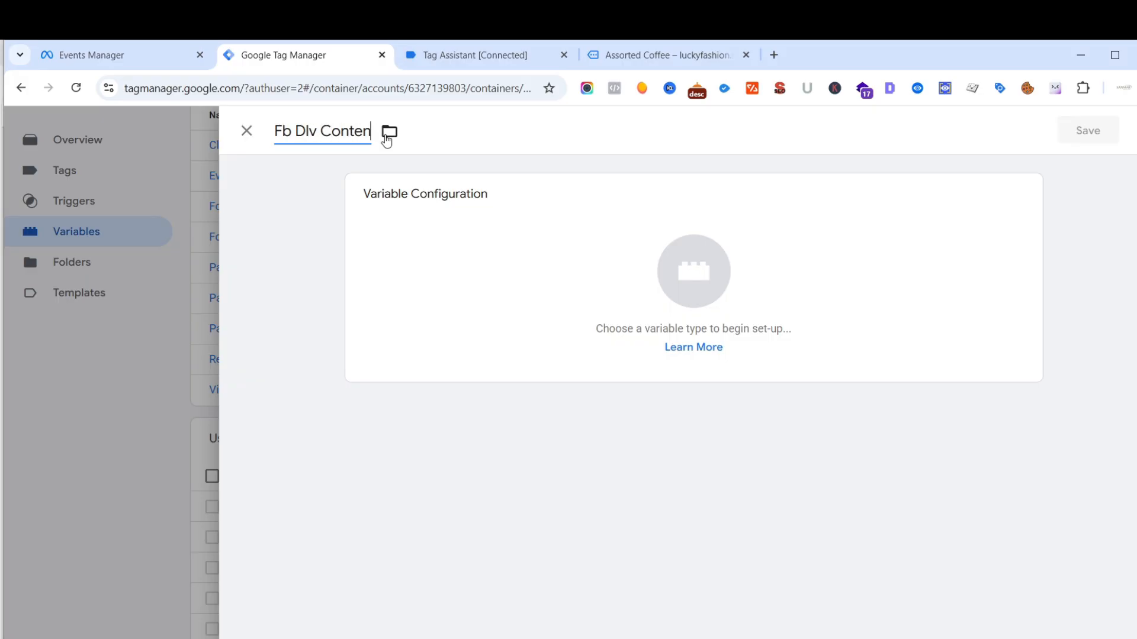
pyautogui.write('t Name')
# - Set the type of Fb Dlv Content Name to Custom JavaScript and paste the copied name function as its code
pyautogui.click(706, 253)
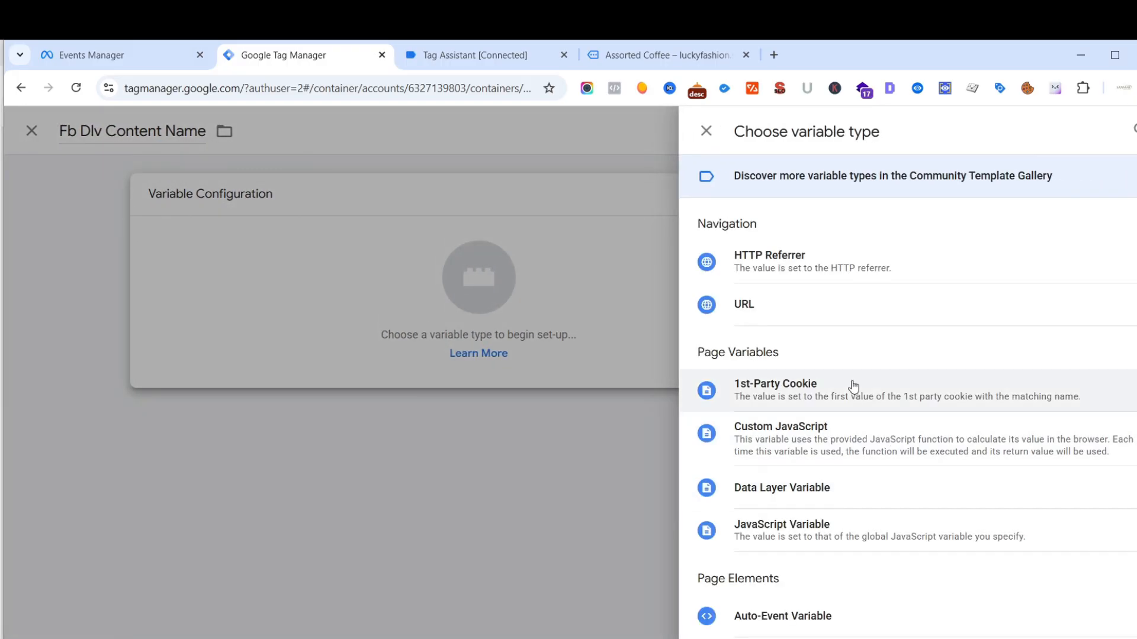
pyautogui.click(802, 435)
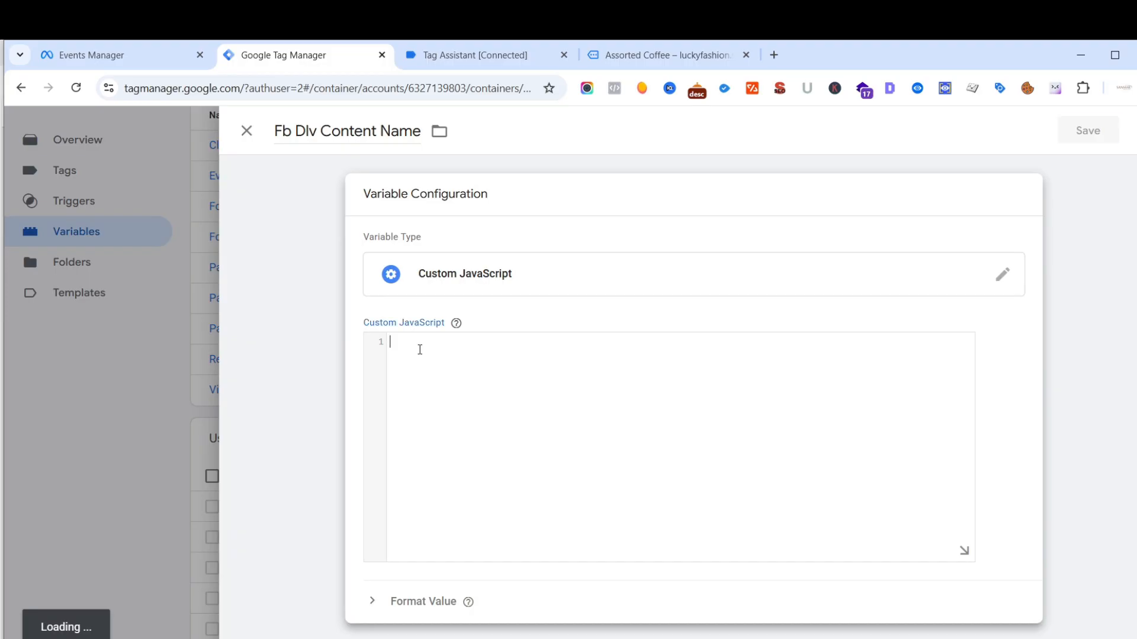
pyautogui.hotkey('ctrl', 'v')
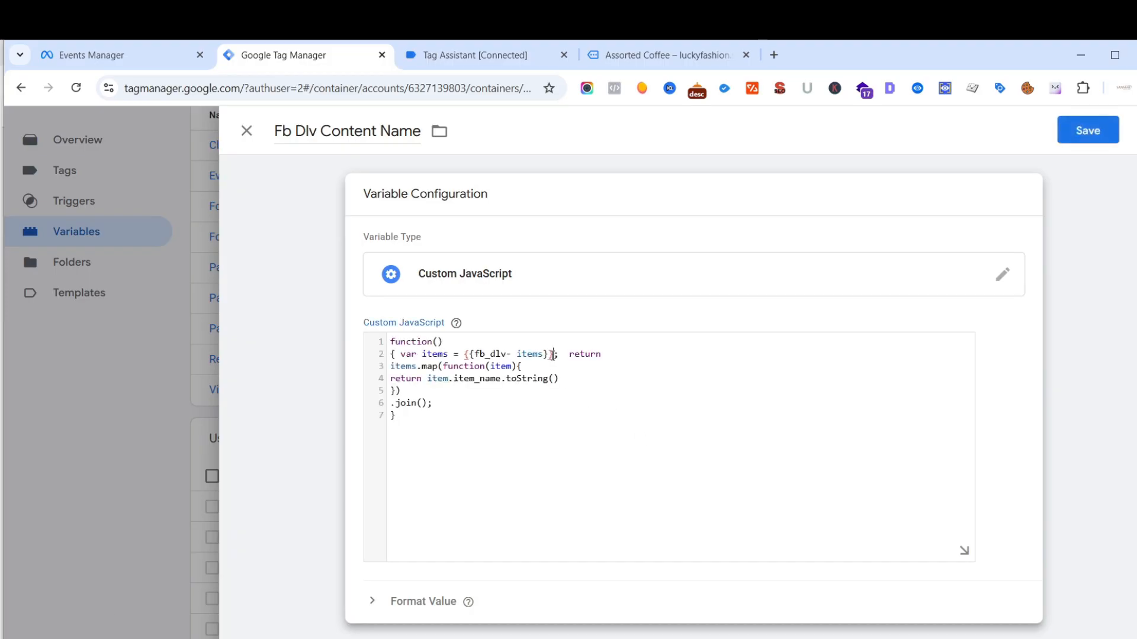
# - Replace the {{fb_dlv- items}} reference in the name code with the {{Fb Dlv Items}} variable and save Fb Dlv Content Name
pyautogui.press('BackSpace')
pyautogui.press('BackSpace')
pyautogui.press('BackSpace')
pyautogui.press('BackSpace')
pyautogui.press('BackSpace')
pyautogui.press('BackSpace')
pyautogui.press('BackSpace')
pyautogui.press('BackSpace')
pyautogui.press('BackSpace')
pyautogui.press('BackSpace')
pyautogui.press('BackSpace')
pyautogui.press('BackSpace')
pyautogui.press('BackSpace')
pyautogui.press('BackSpace')
pyautogui.press('BackSpace')
pyautogui.press('BackSpace')
pyautogui.press('BackSpace')
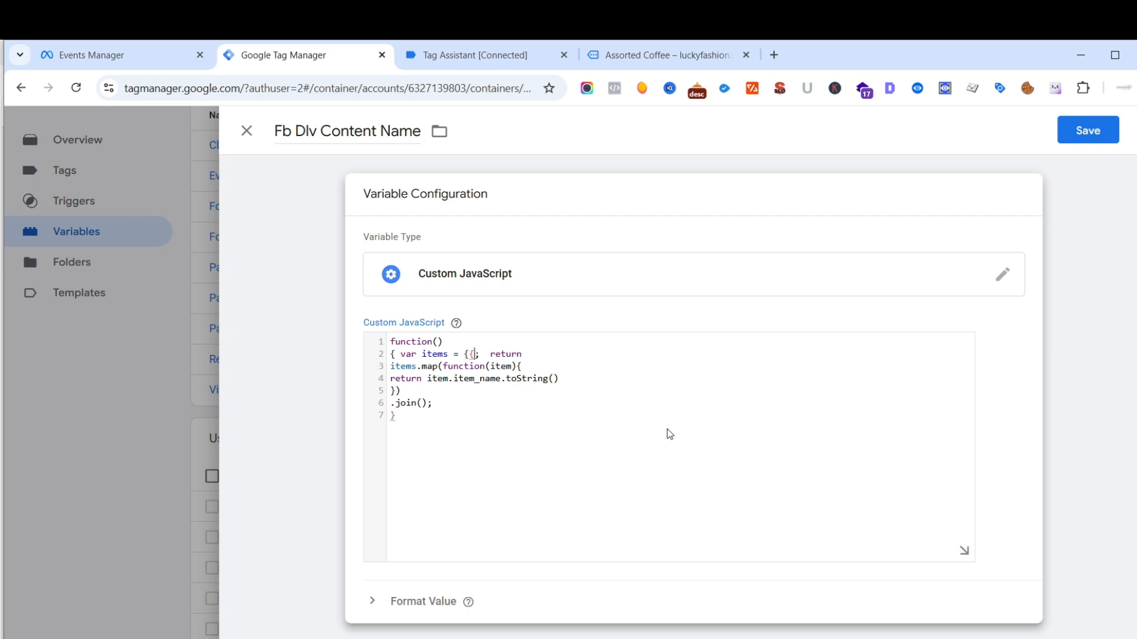
pyautogui.write('{{')
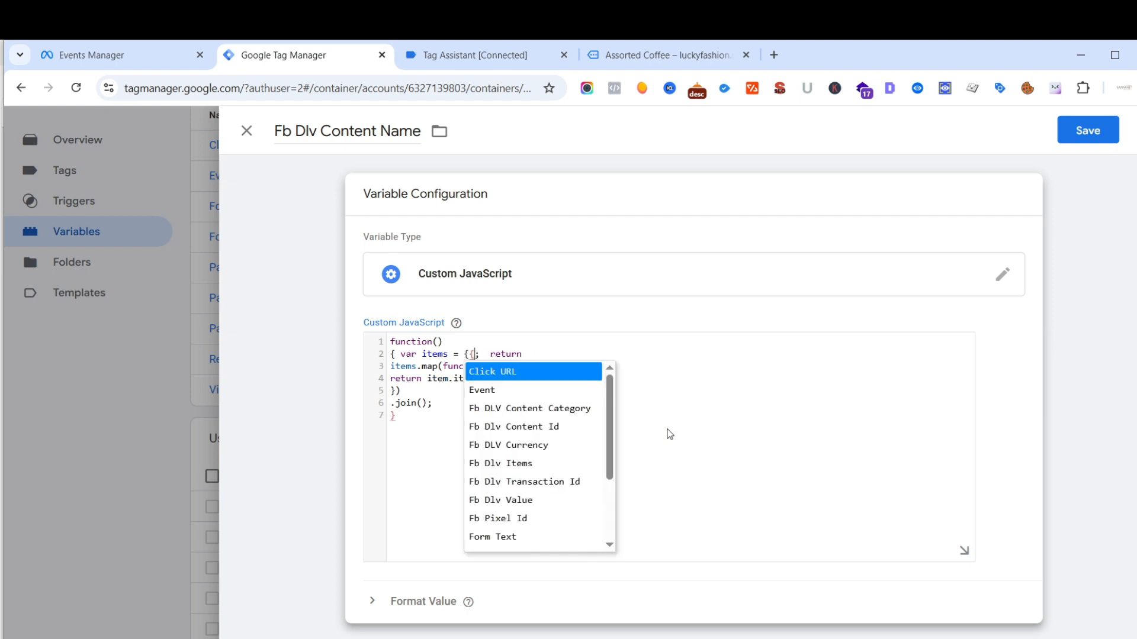
pyautogui.click(508, 465)
pyautogui.click(1088, 130)
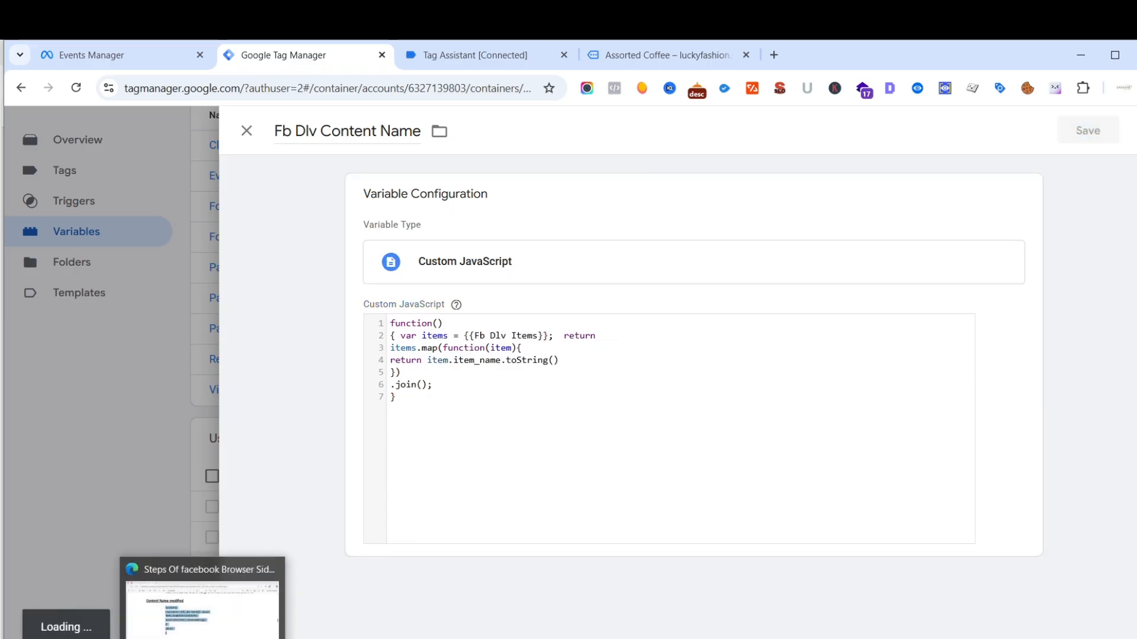
# - Copy the "Contents modified" function from the PDF guide and switch back to Tag Manager
pyautogui.click(205, 604)
pyautogui.scroll(-4, 434, 375)
pyautogui.scroll(-3, 434, 375)
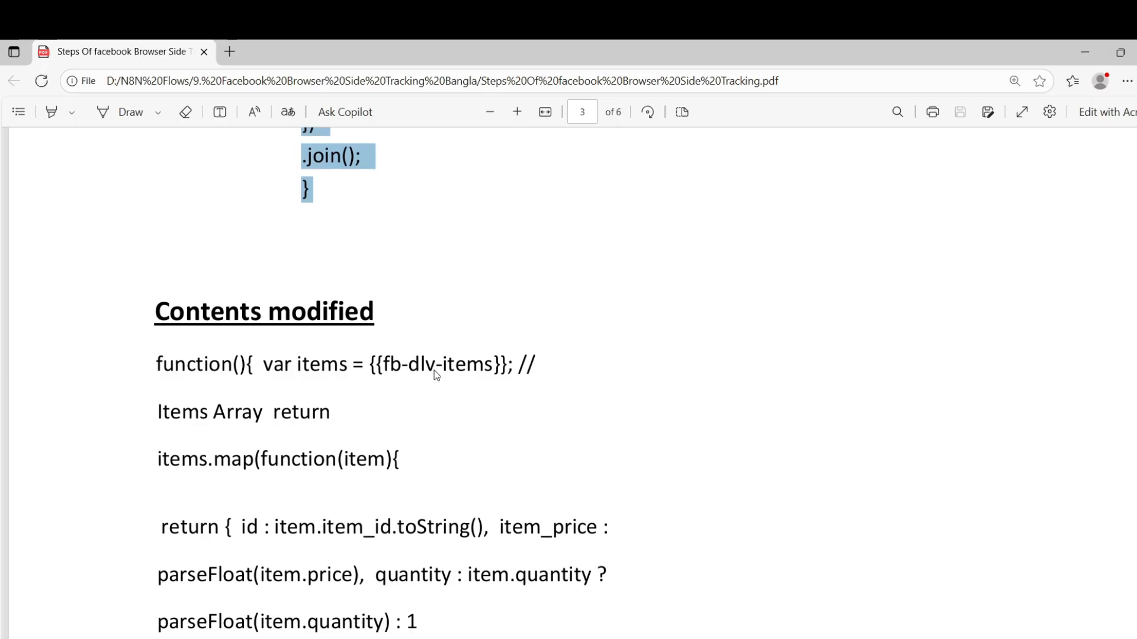
pyautogui.scroll(-2, 436, 376)
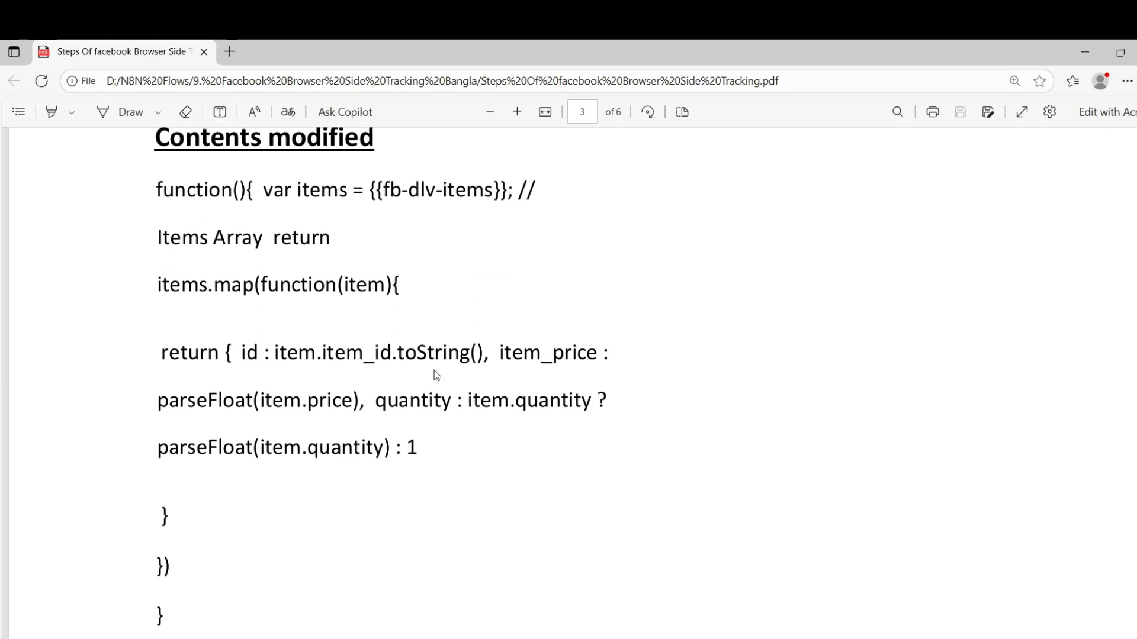
pyautogui.moveTo(155, 155); pyautogui.dragTo(178, 581)
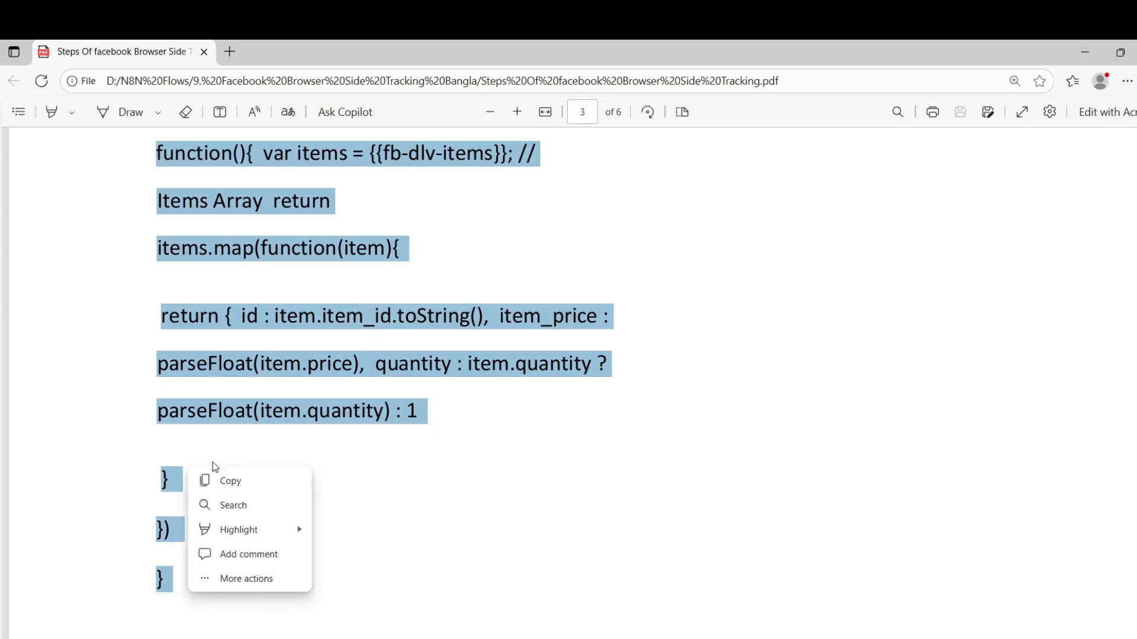
pyautogui.click(210, 482)
pyautogui.scroll(-6, 533, 426)
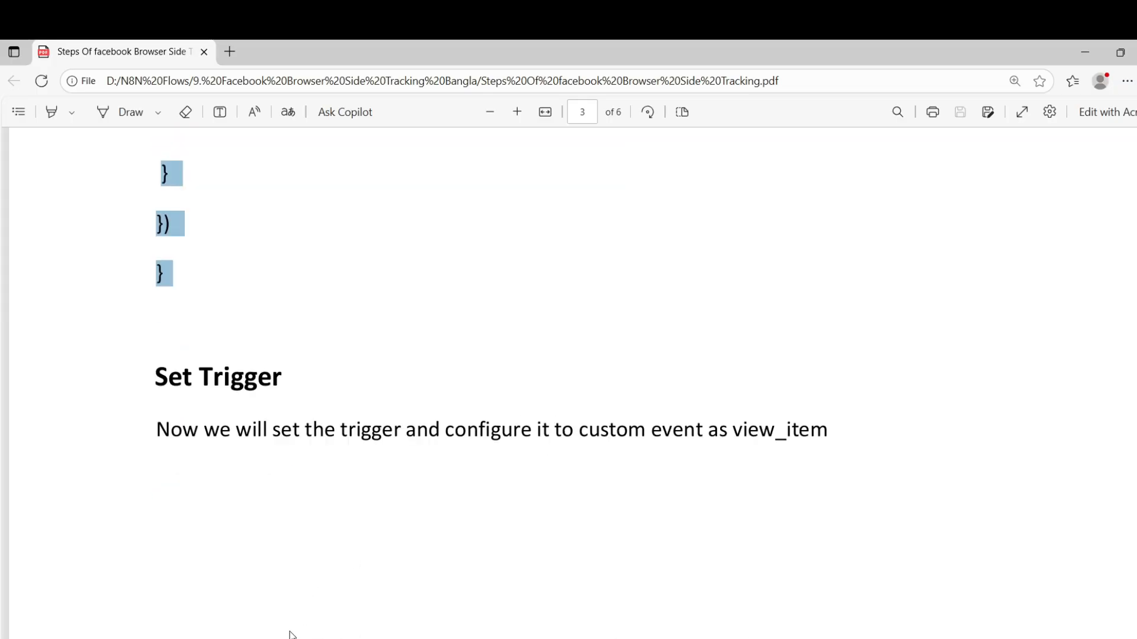
pyautogui.click(240, 634)
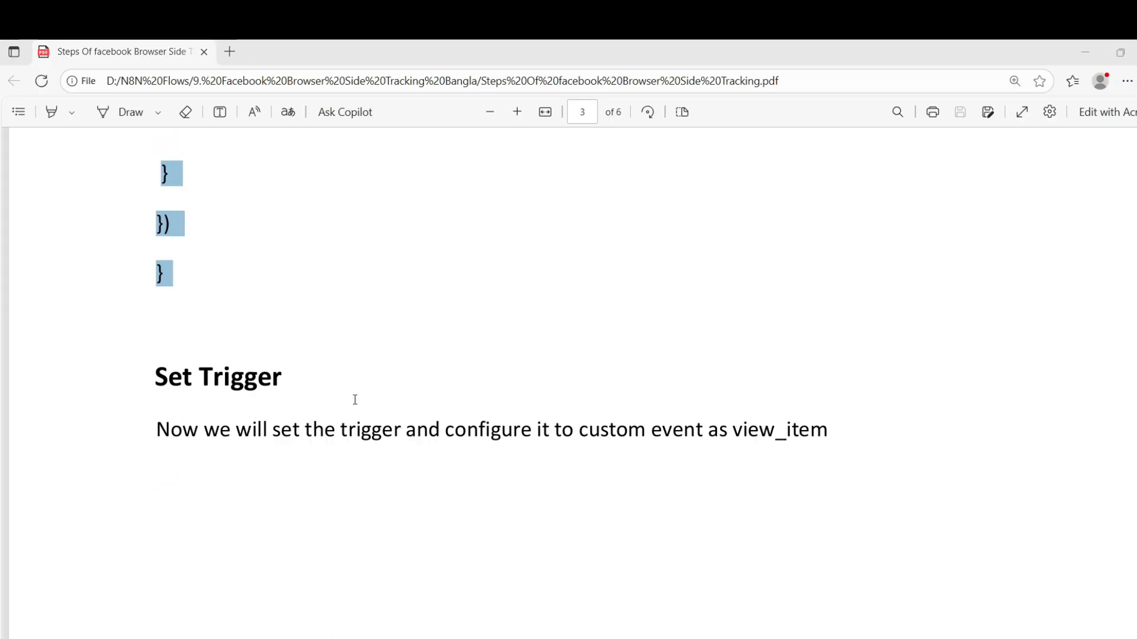
# - Start a new user-defined variable named "Fb Dlv Contents"
pyautogui.click(1098, 444)
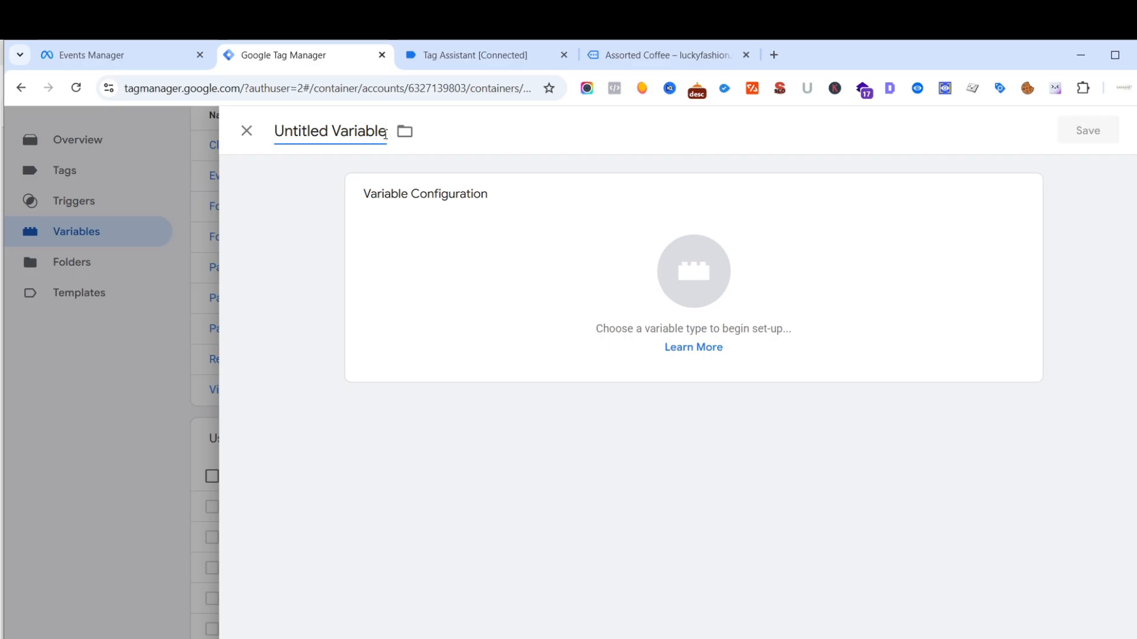
pyautogui.press('BackSpace')
pyautogui.press('BackSpace')
pyautogui.press('BackSpace')
pyautogui.press('BackSpace')
pyautogui.press('BackSpace')
pyautogui.press('BackSpace')
pyautogui.press('BackSpace')
pyautogui.press('BackSpace')
pyautogui.press('BackSpace')
pyautogui.press('BackSpace')
pyautogui.press('BackSpace')
pyautogui.press('BackSpace')
pyautogui.press('BackSpace')
pyautogui.press('BackSpace')
pyautogui.press('BackSpace')
pyautogui.press('BackSpace')
pyautogui.press('BackSpace')
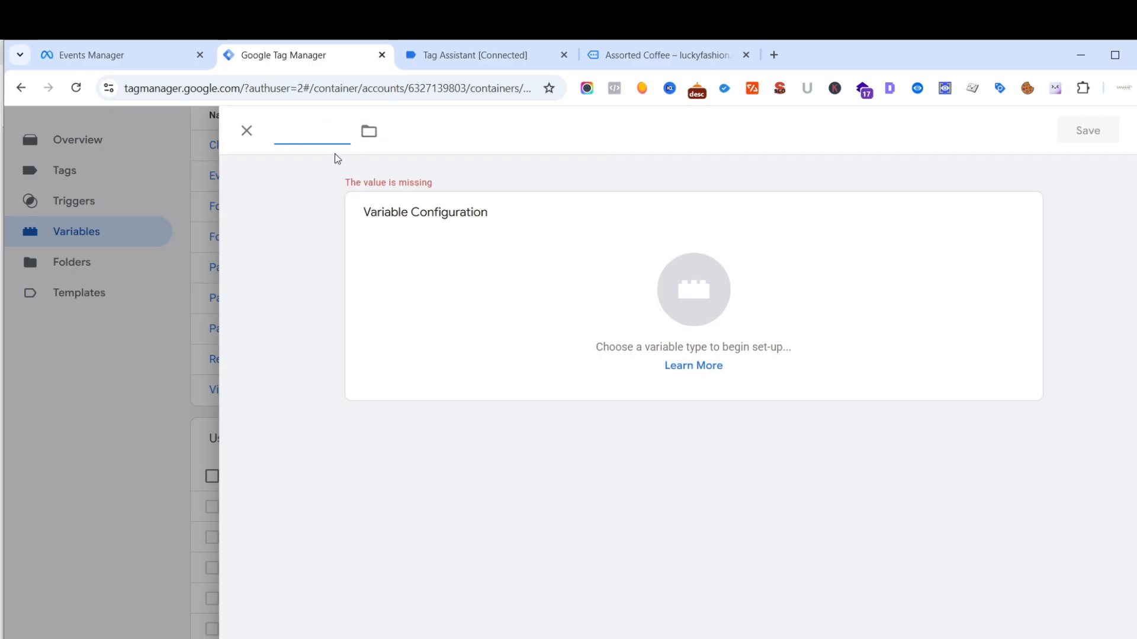
pyautogui.write('Fb ')
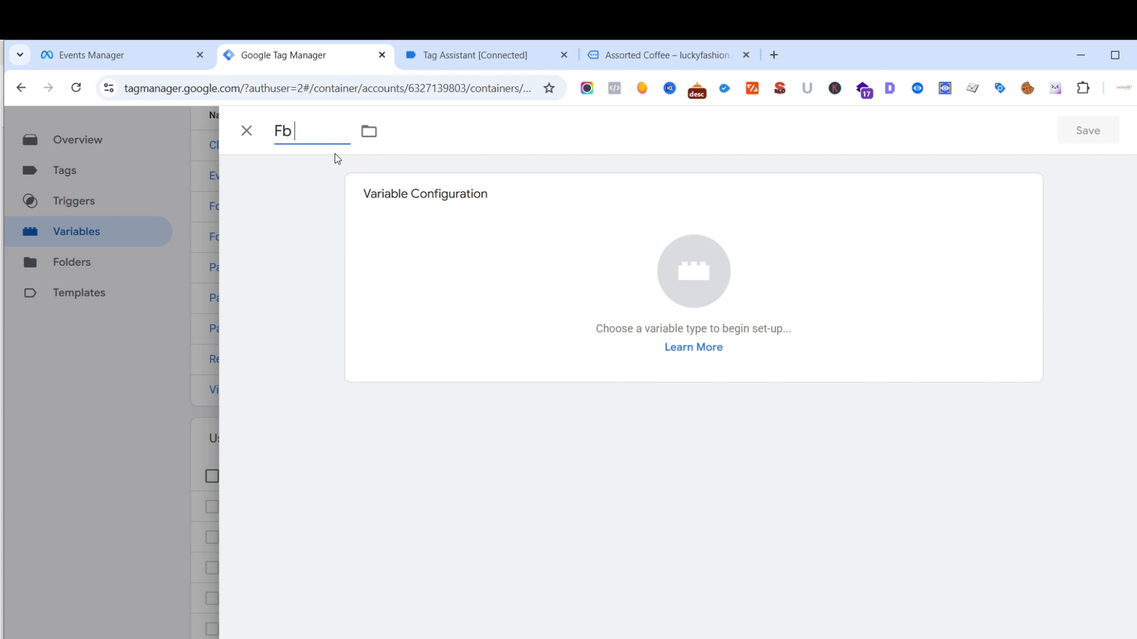
pyautogui.write('Dlv Contents')
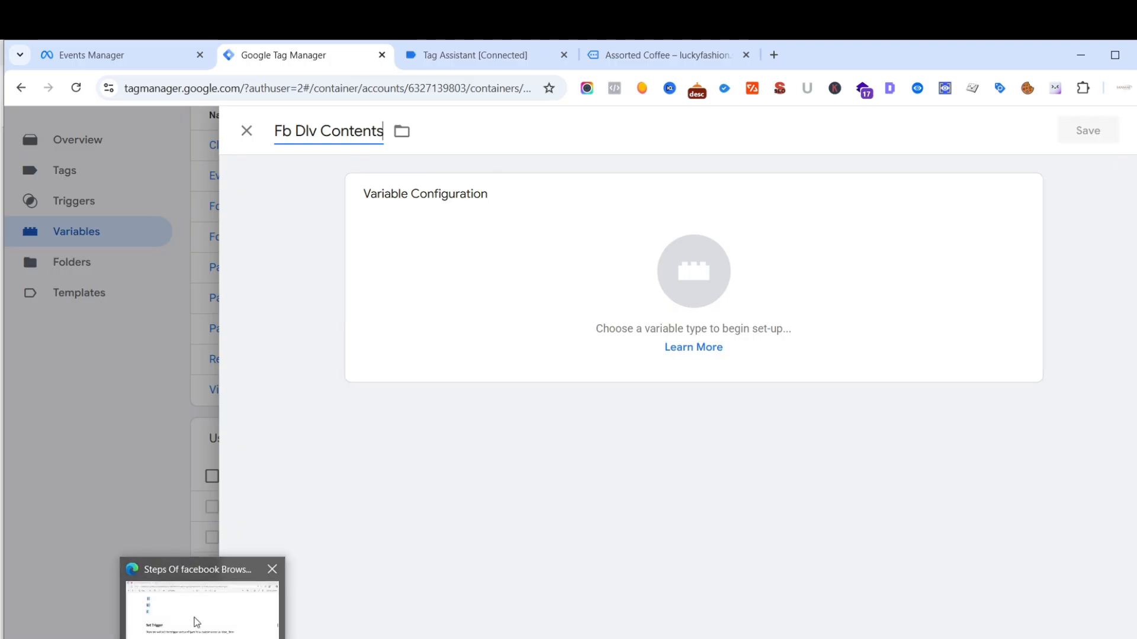
# - Set the type of Fb Dlv Contents to Custom JavaScript and paste the guide's copied "Contents modified" function as its code
pyautogui.click(195, 624)
pyautogui.scroll(4, 316, 396)
pyautogui.scroll(3, 307, 292)
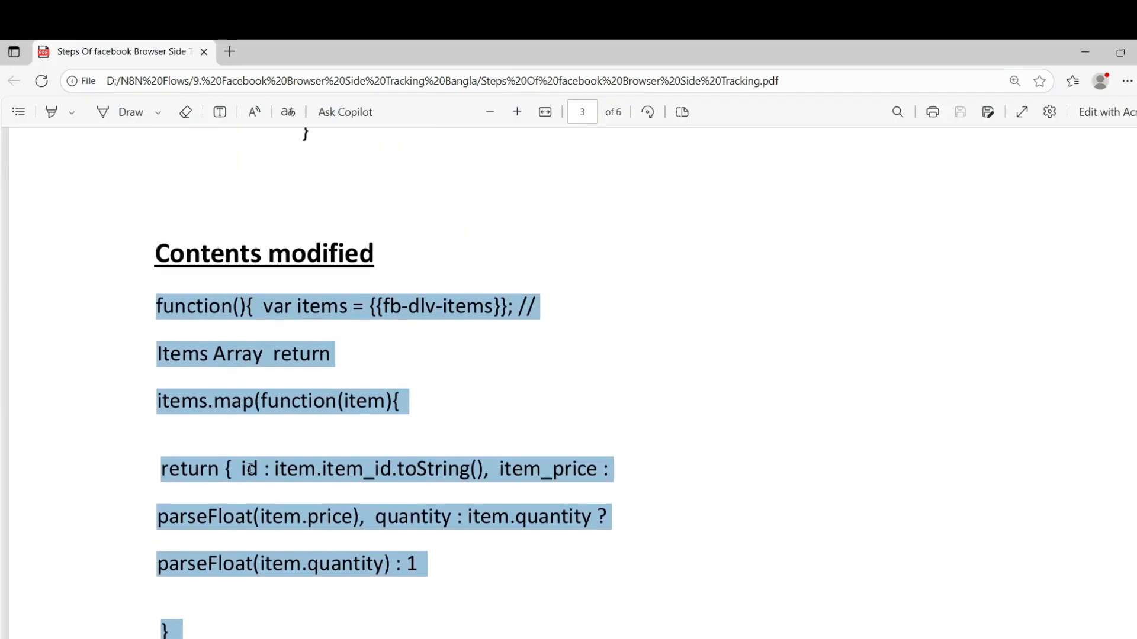
pyautogui.click(246, 622)
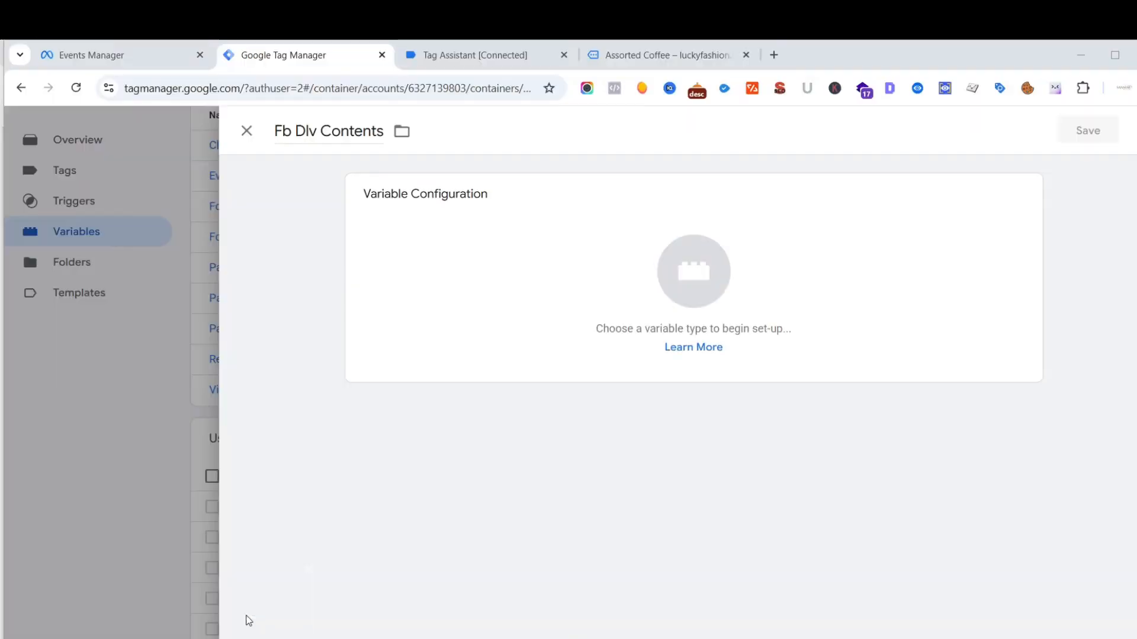
pyautogui.click(682, 290)
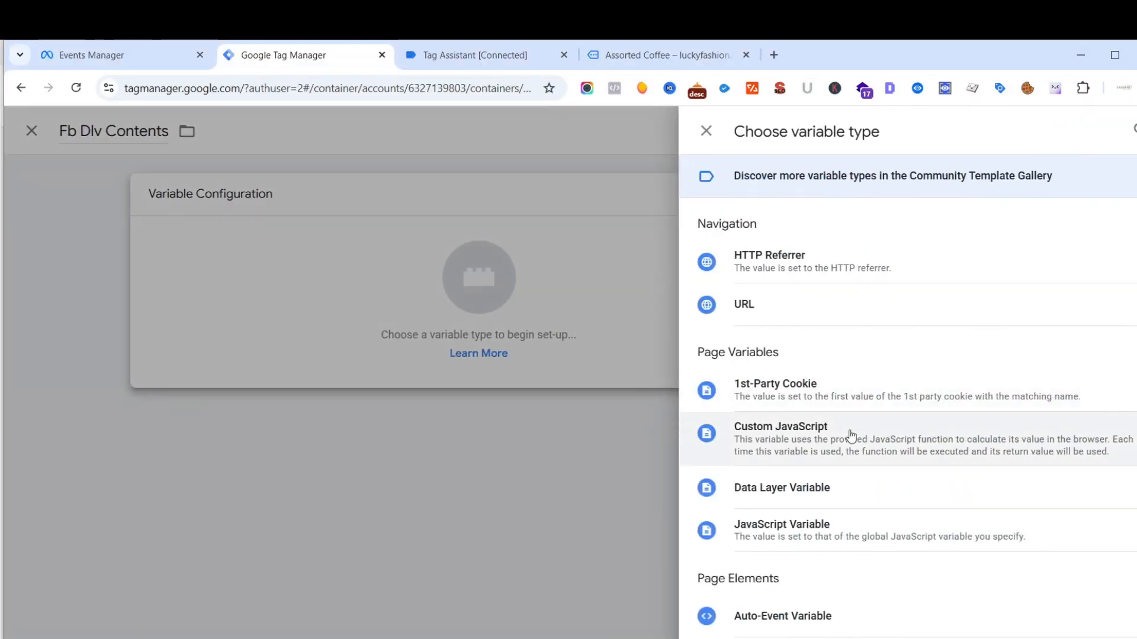
pyautogui.click(850, 437)
pyautogui.click(402, 350)
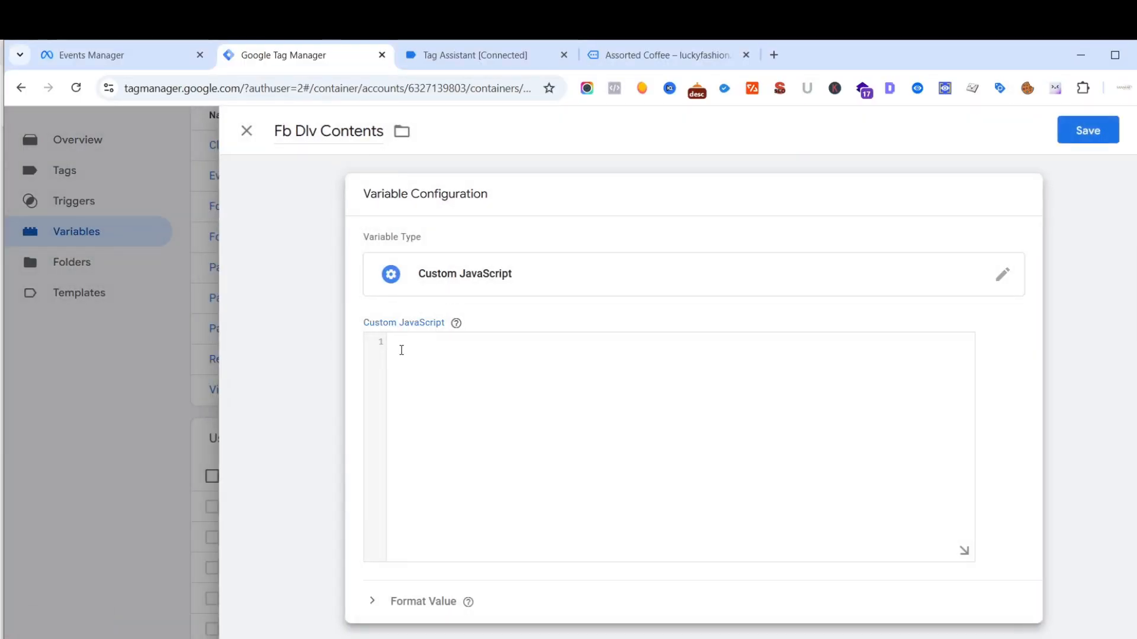
pyautogui.hotkey('ctrl', 'v')
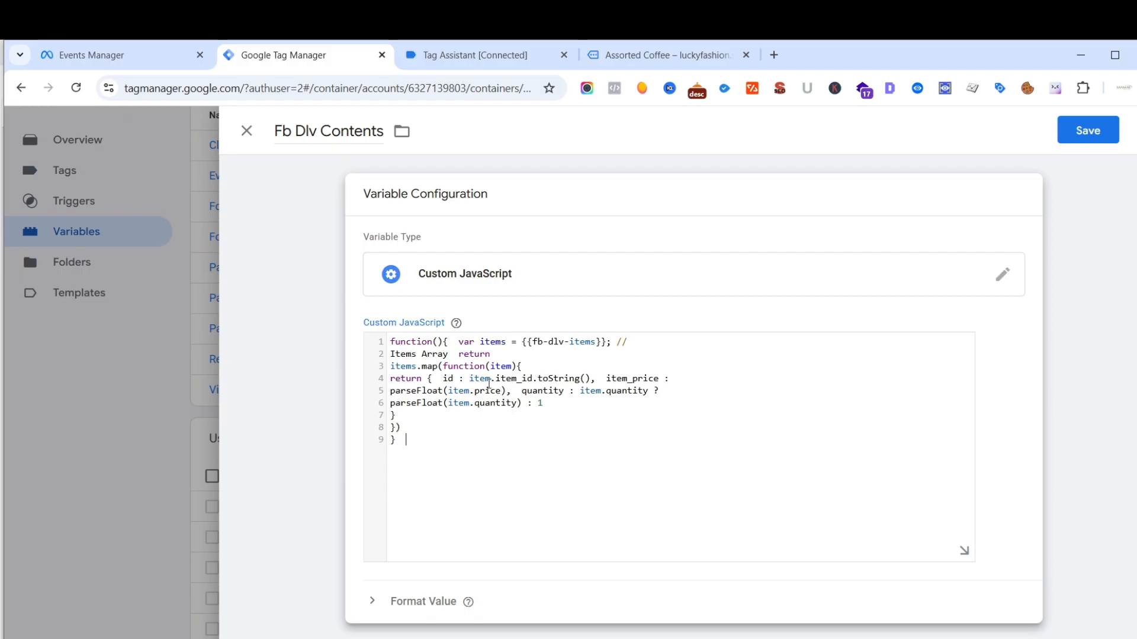
# - Replace the {{fb-dlv-items}} reference in the contents code with the {{Fb Dlv Items}} variable and save Fb Dlv Contents
pyautogui.click(606, 344)
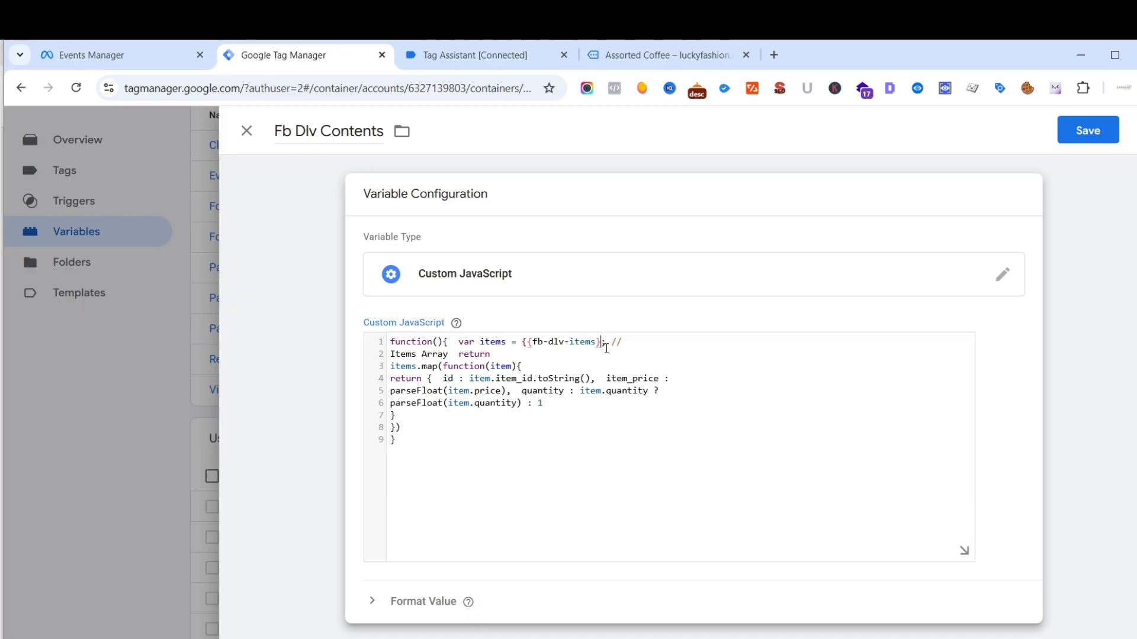
pyautogui.press('BackSpace')
pyautogui.press('BackSpace')
pyautogui.press('BackSpace')
pyautogui.press('BackSpace')
pyautogui.press('BackSpace')
pyautogui.press('BackSpace')
pyautogui.press('BackSpace')
pyautogui.press('BackSpace')
pyautogui.press('BackSpace')
pyautogui.press('BackSpace')
pyautogui.press('BackSpace')
pyautogui.press('BackSpace')
pyautogui.press('BackSpace')
pyautogui.press('BackSpace')
pyautogui.press('BackSpace')
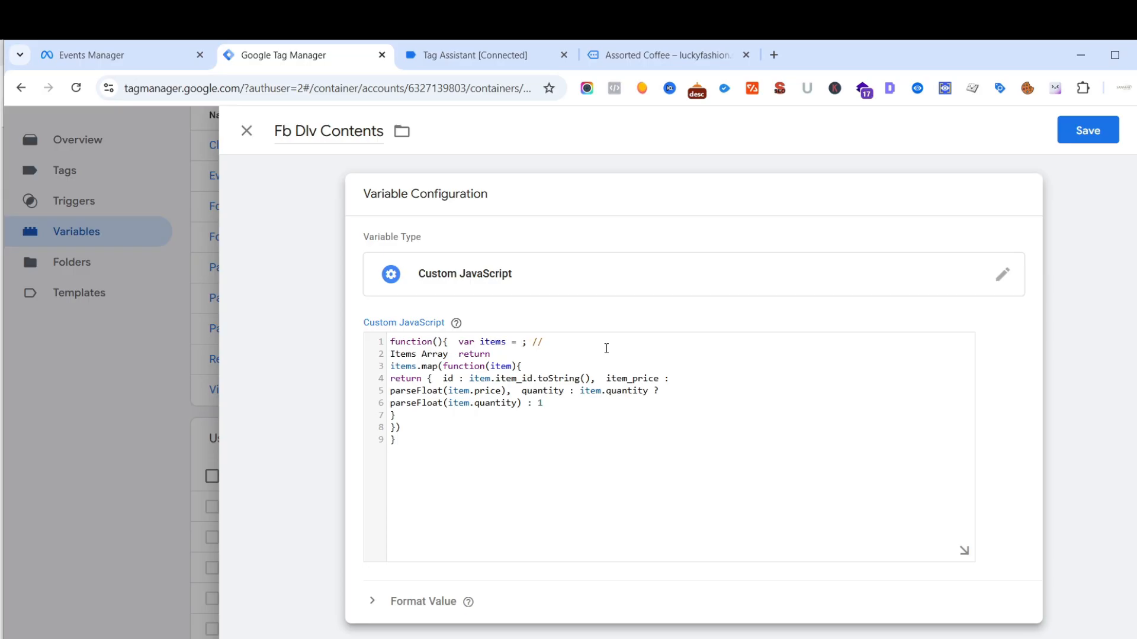
pyautogui.write('{{')
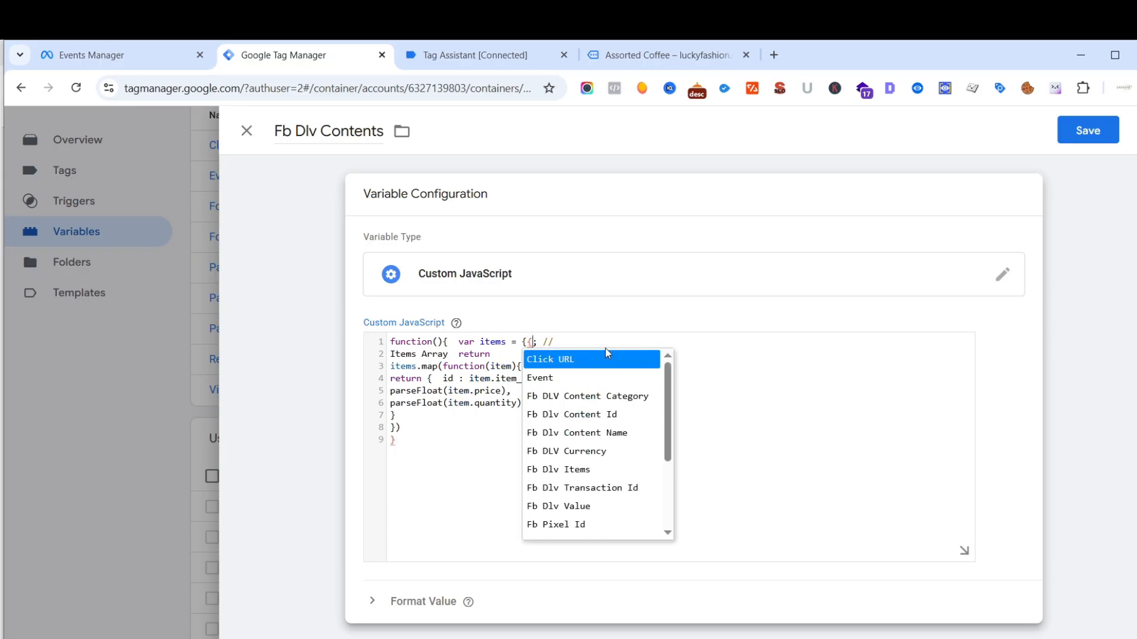
pyautogui.click(588, 470)
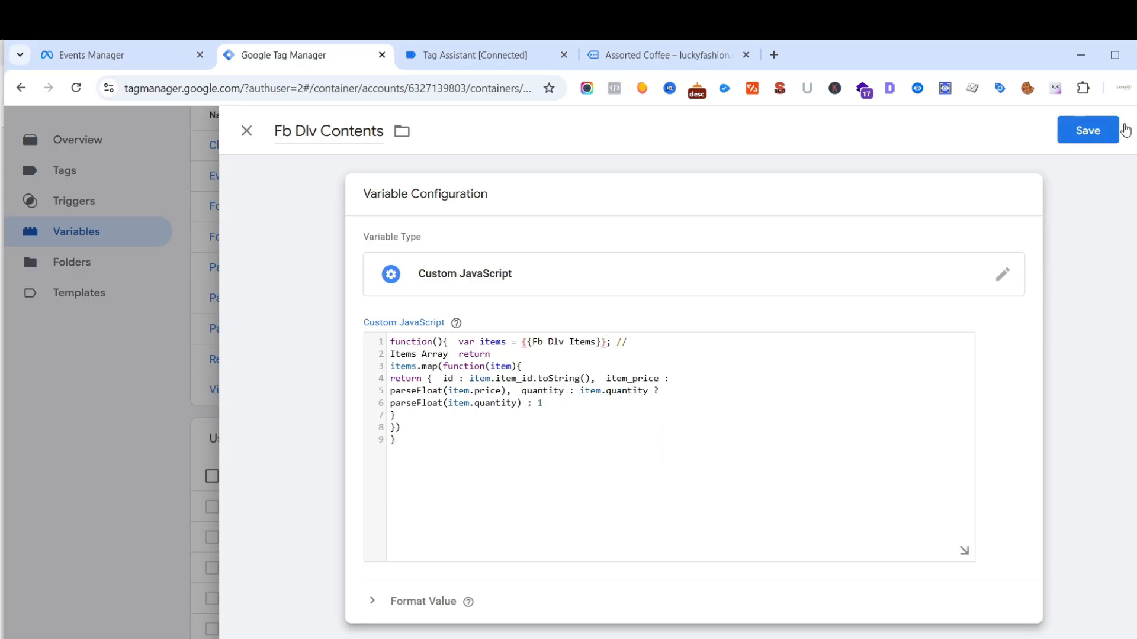
pyautogui.click(1095, 133)
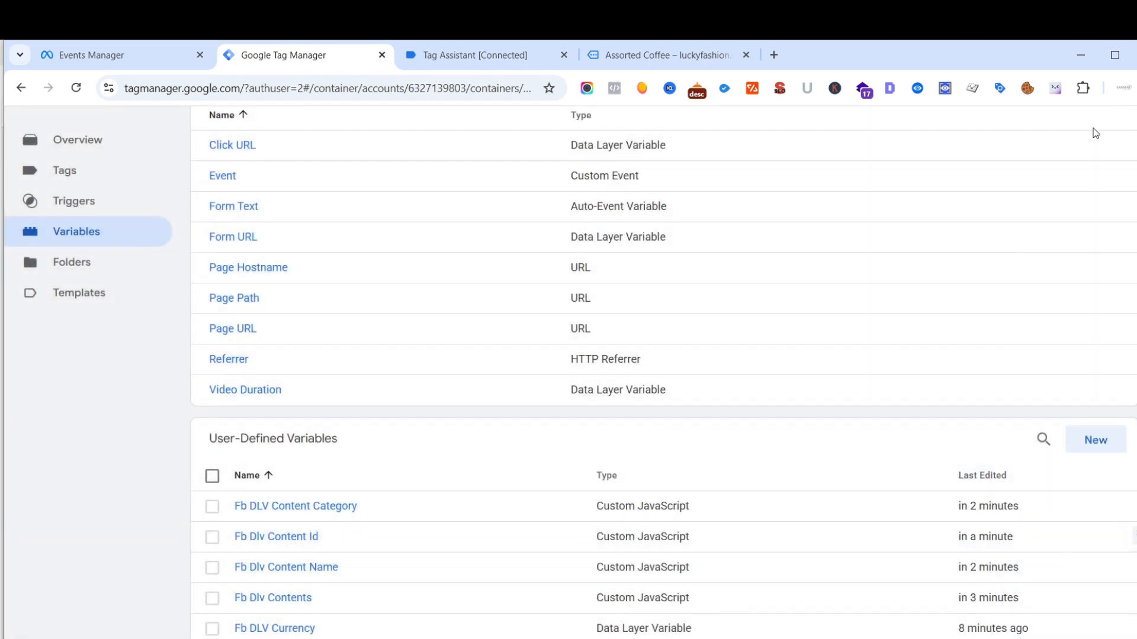
# - Compare the user-defined variables list with the View Content/View_Item event parameters table in the PDF guide
pyautogui.scroll(-5, 513, 333)
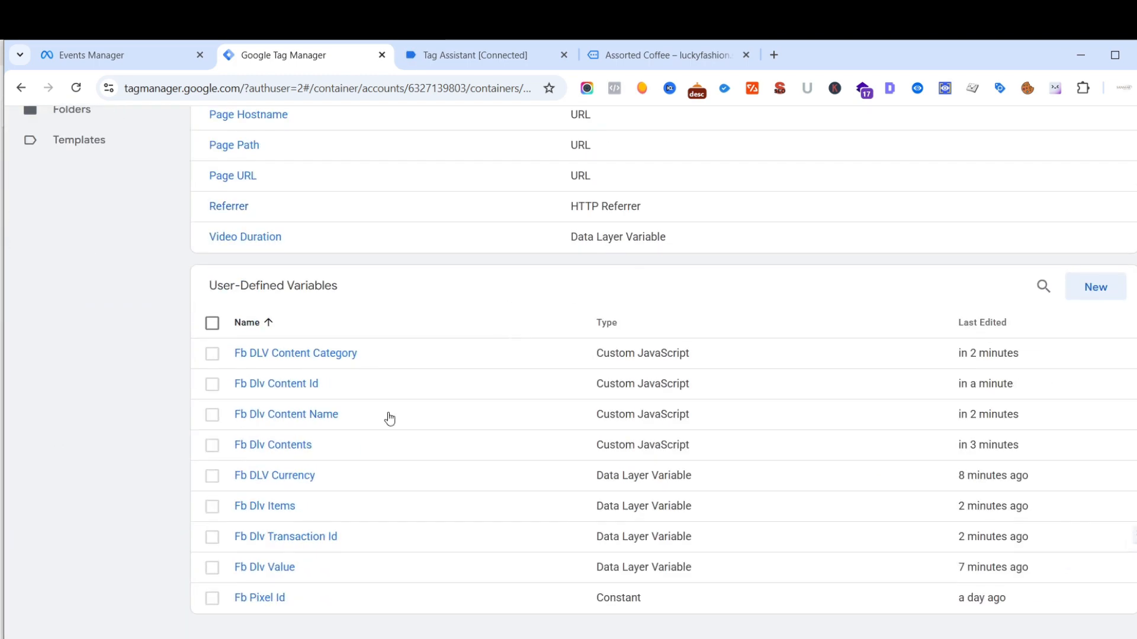
pyautogui.click(196, 599)
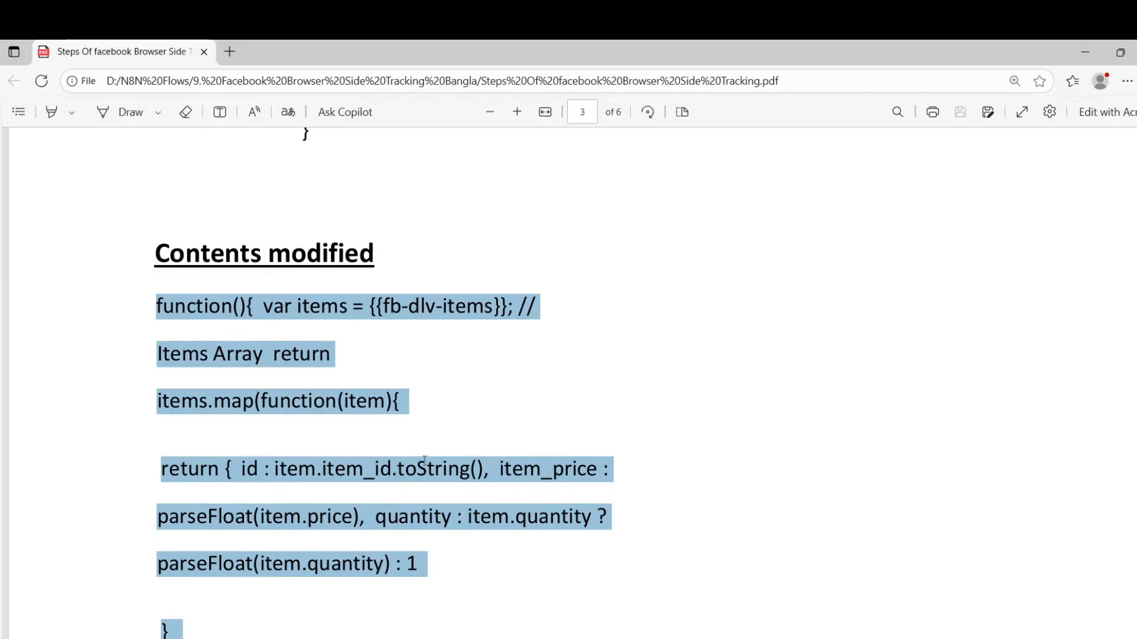
pyautogui.scroll(10, 424, 461)
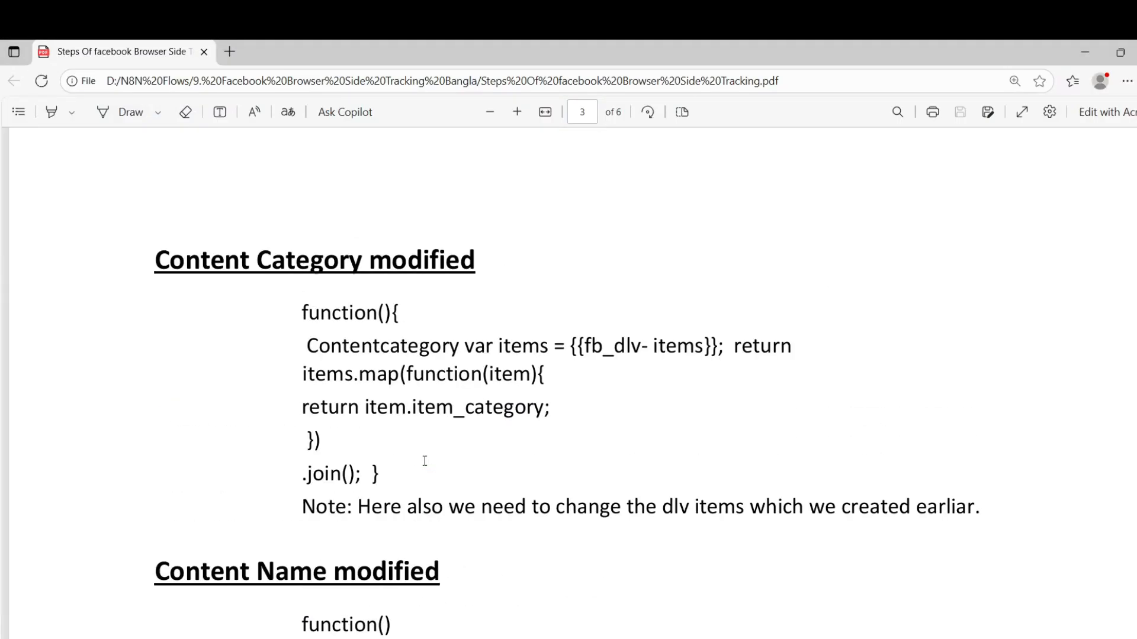
pyautogui.scroll(12, 425, 461)
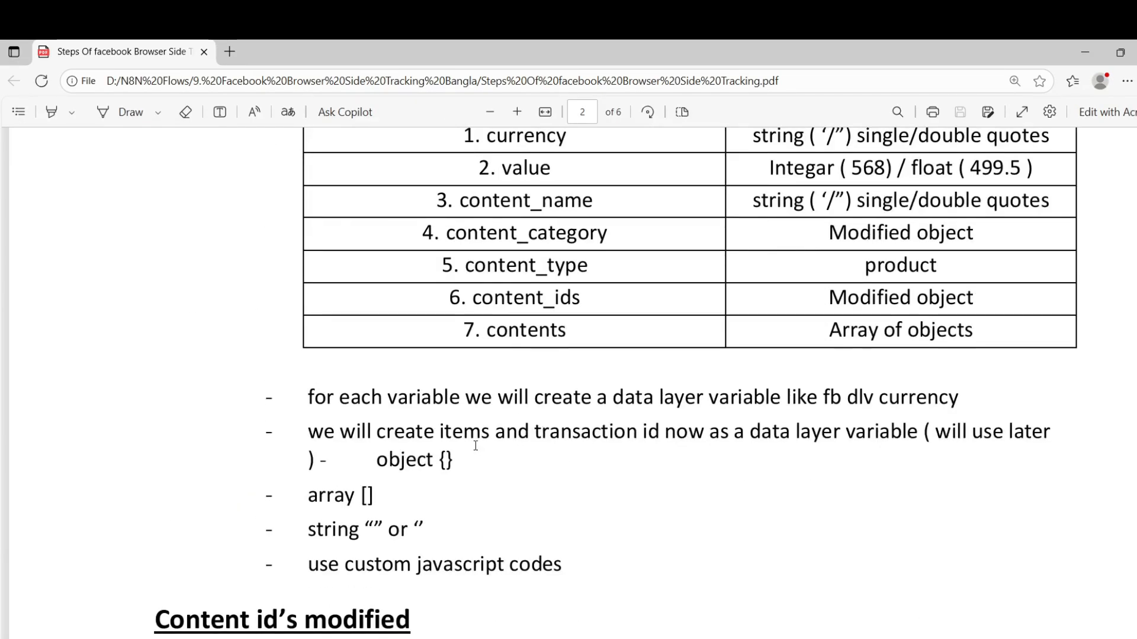
pyautogui.scroll(1, 598, 352)
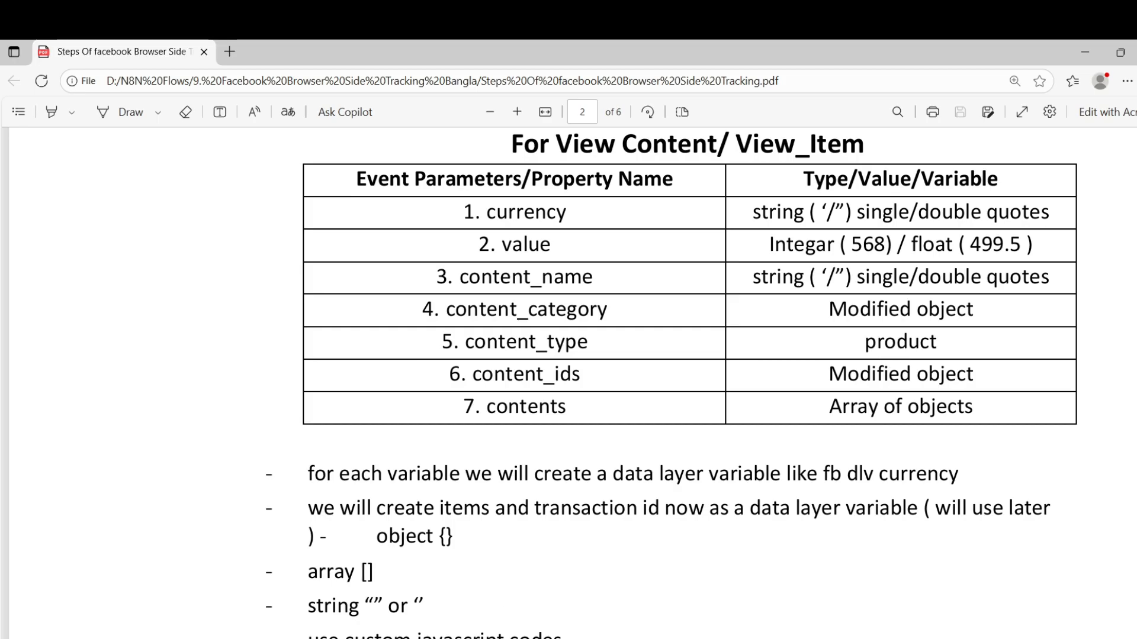
# - Switch to Google Tag Manager and open the Fb View Content tag's Object Properties for editing
pyautogui.click(240, 598)
pyautogui.scroll(3, 190, 233)
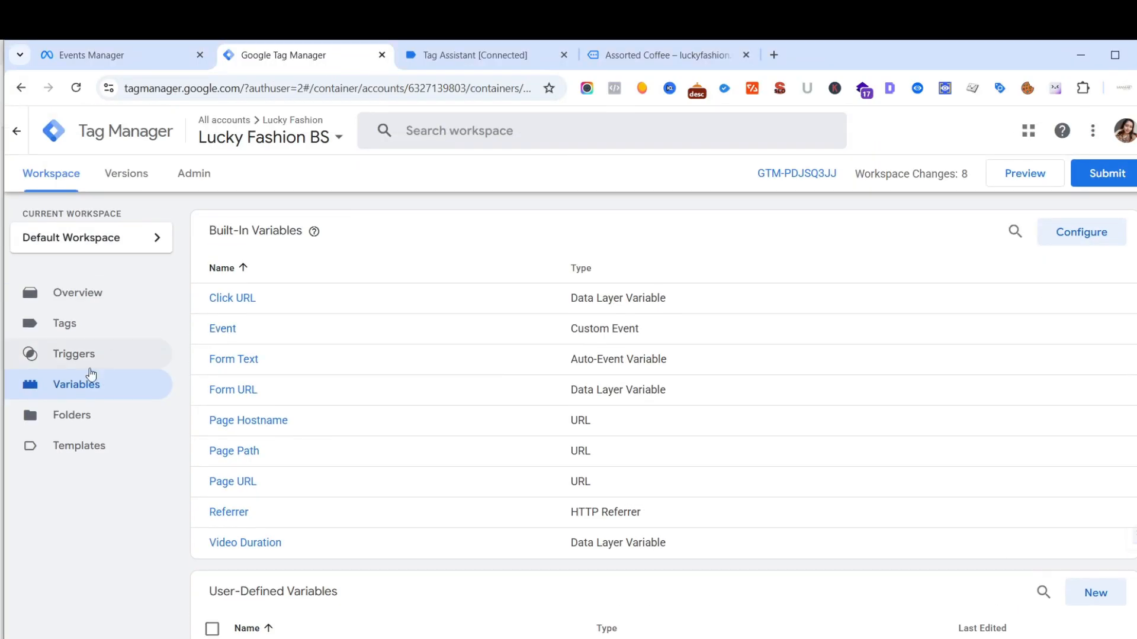
pyautogui.click(74, 330)
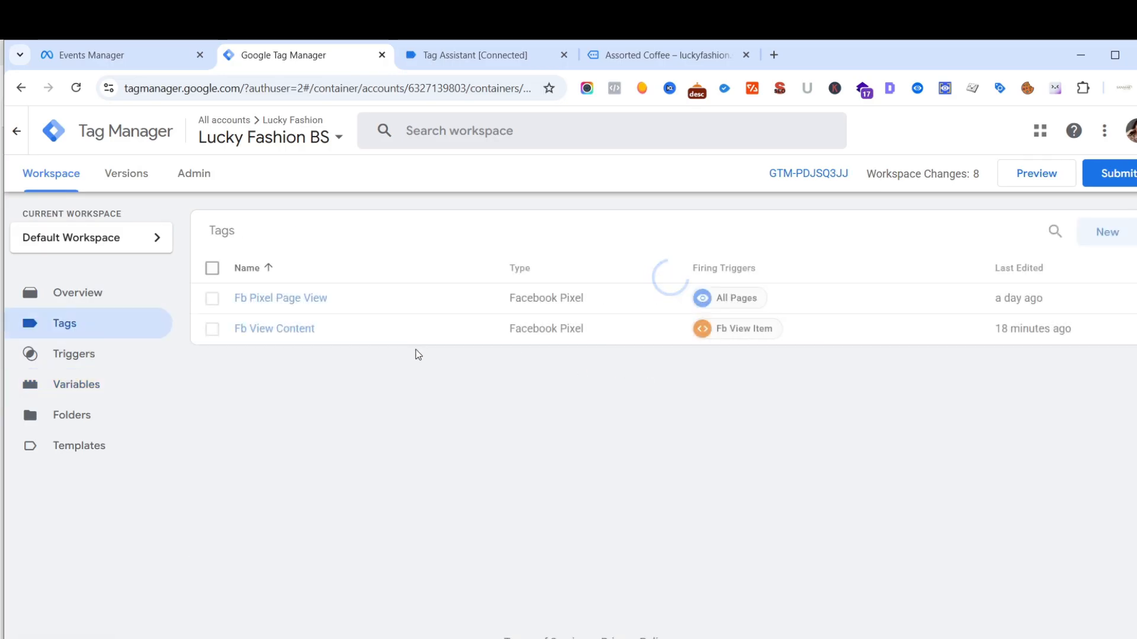
pyautogui.click(290, 334)
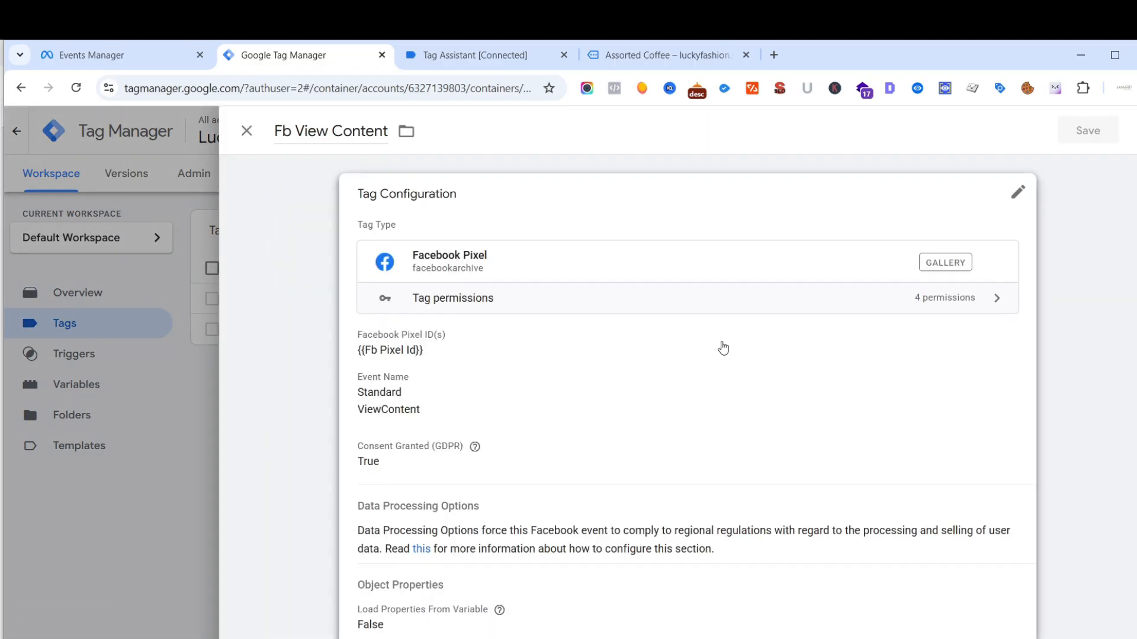
pyautogui.scroll(-3, 722, 349)
pyautogui.scroll(-3, 738, 358)
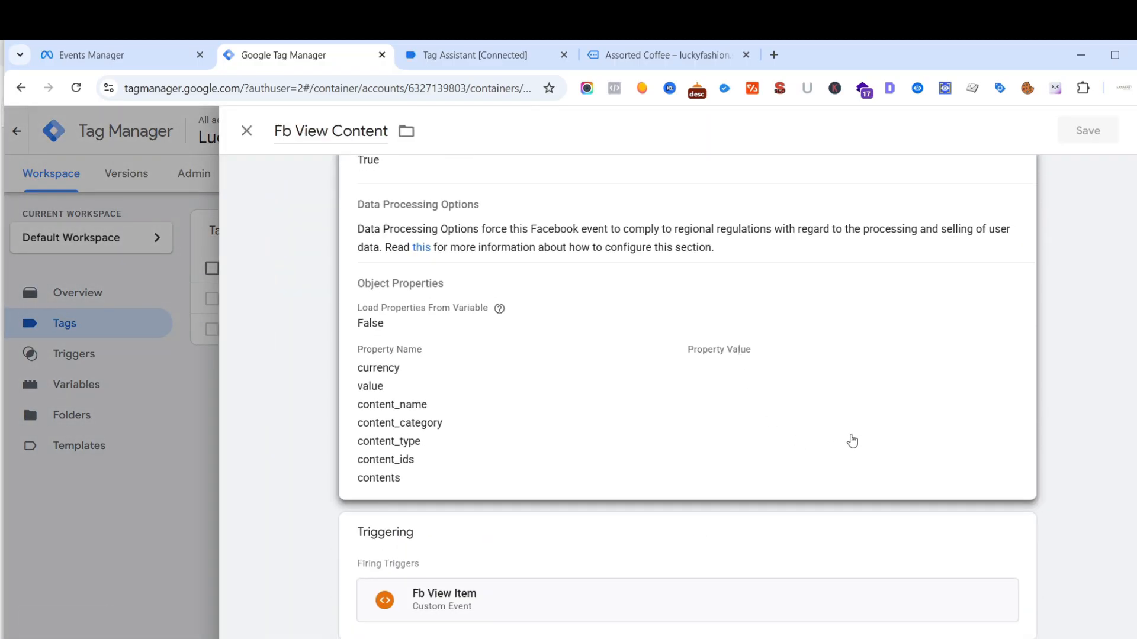
pyautogui.click(900, 382)
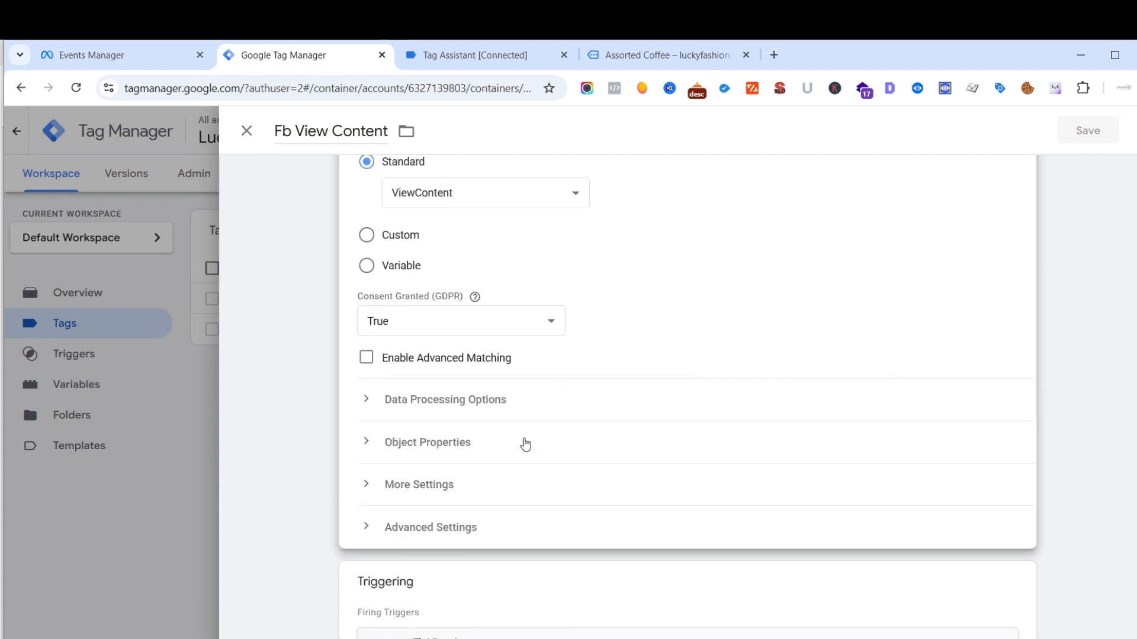
pyautogui.click(433, 443)
pyautogui.scroll(-3, 618, 356)
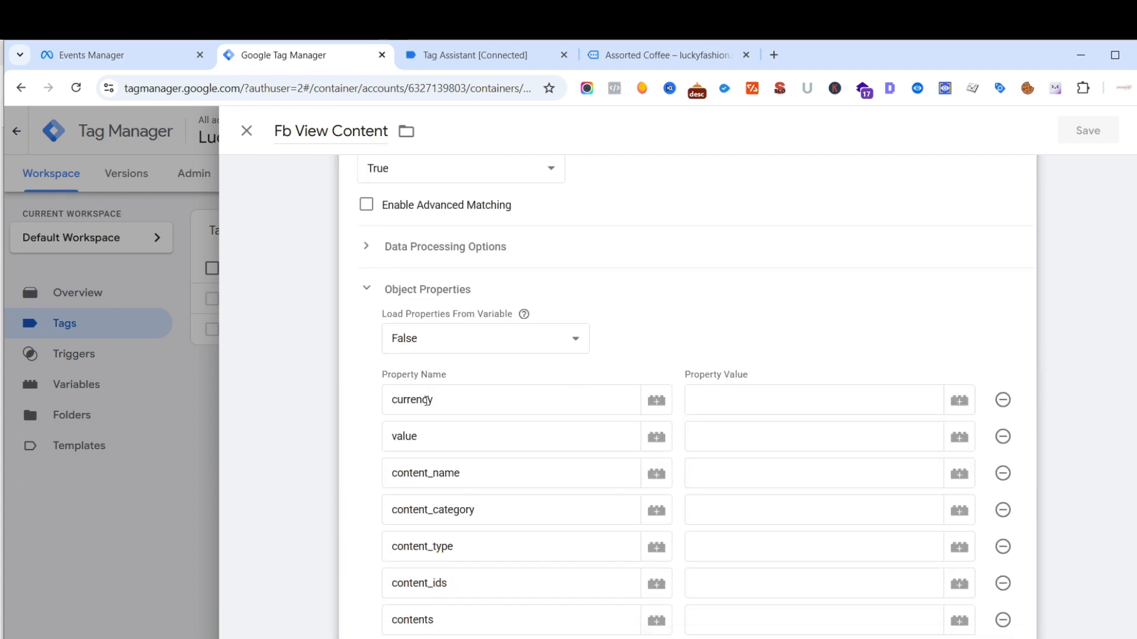
pyautogui.scroll(-1, 450, 395)
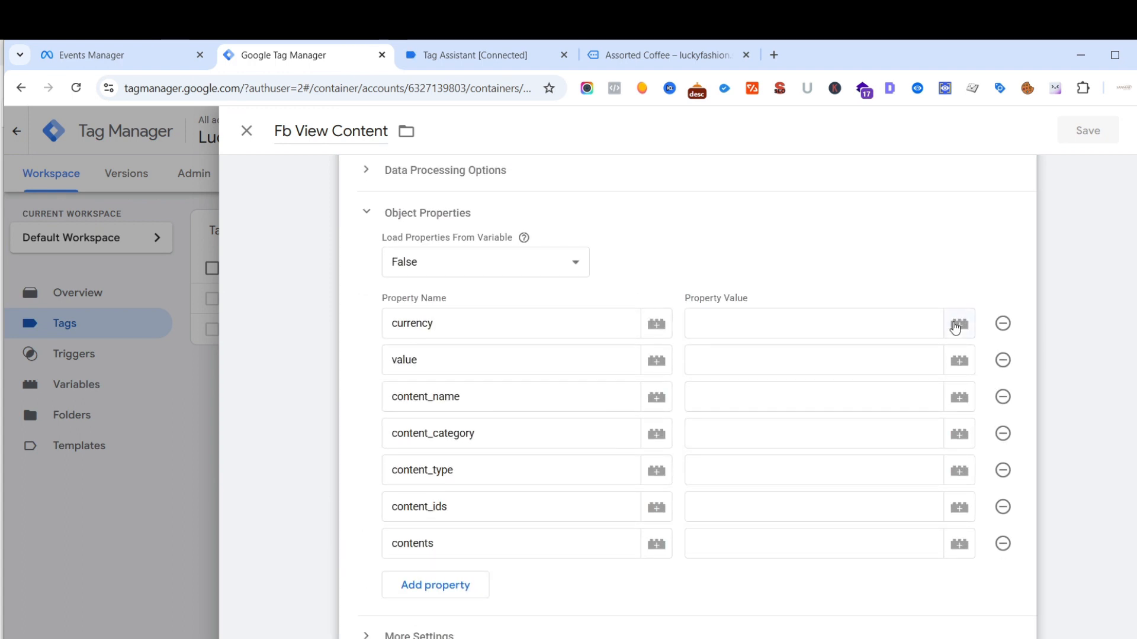
# - Assign the {{Fb DLV Currency}} variable to the currency property and {{Fb Dlv Value}} to the value property
pyautogui.click(955, 327)
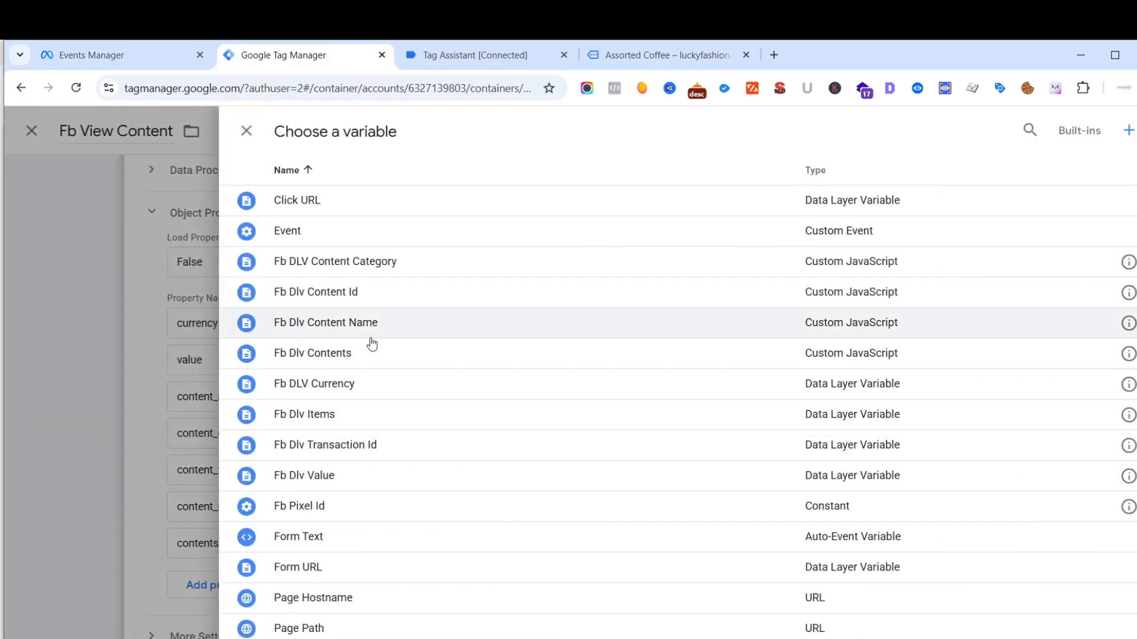
pyautogui.click(331, 392)
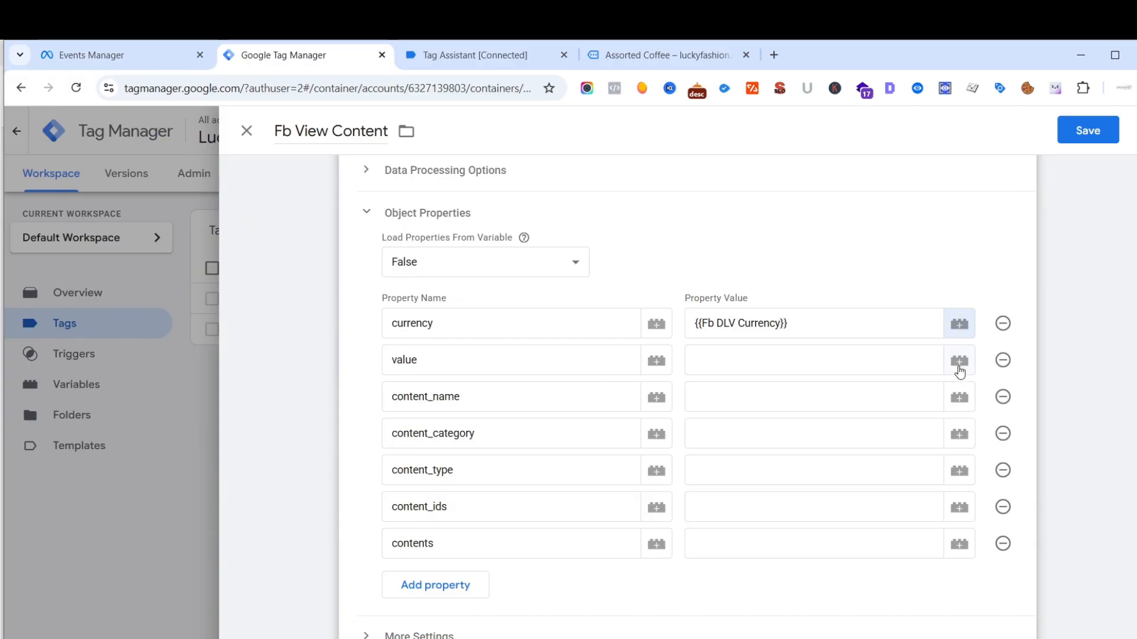
pyautogui.click(959, 363)
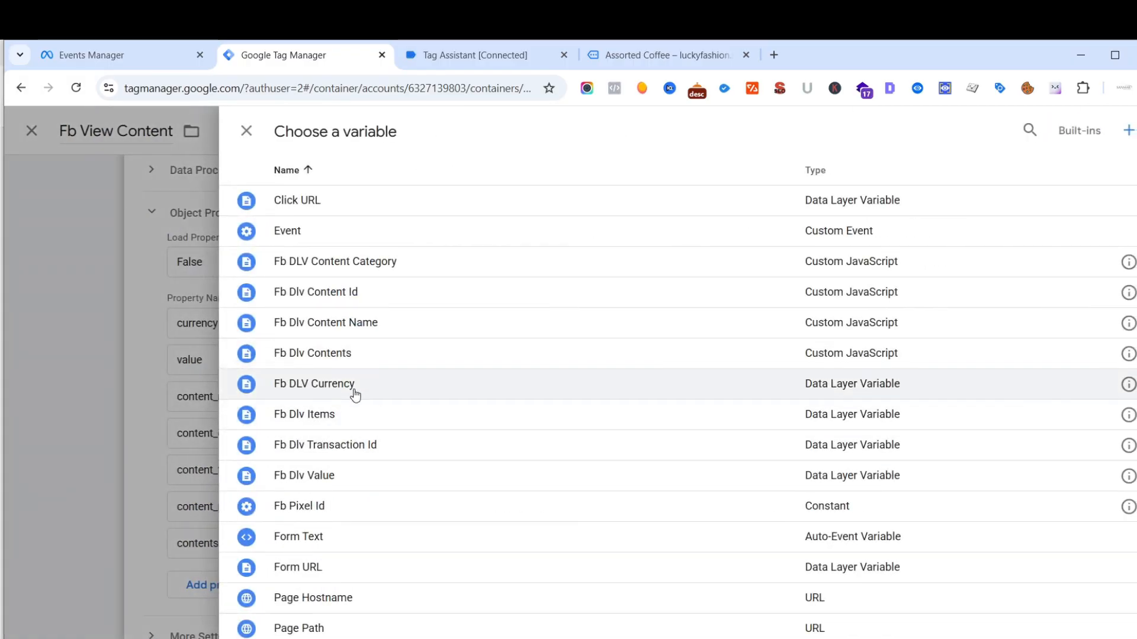
pyautogui.click(317, 480)
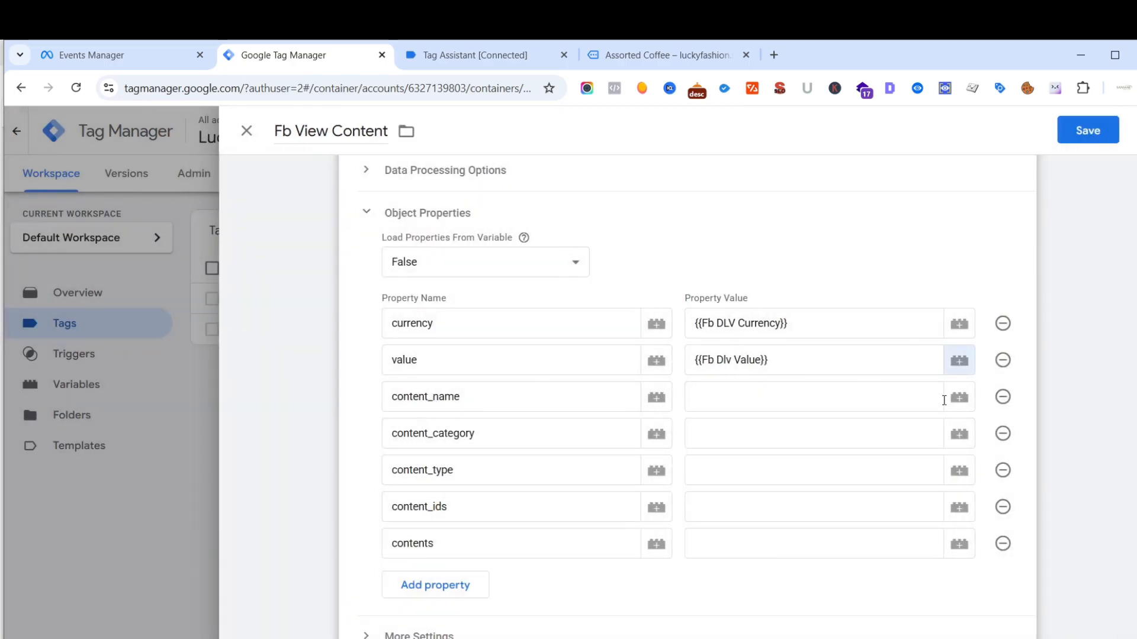
# - Assign {{Fb Dlv Content Name}} to the content_name property and {{Fb DLV Content Category}} to content_category
pyautogui.click(959, 397)
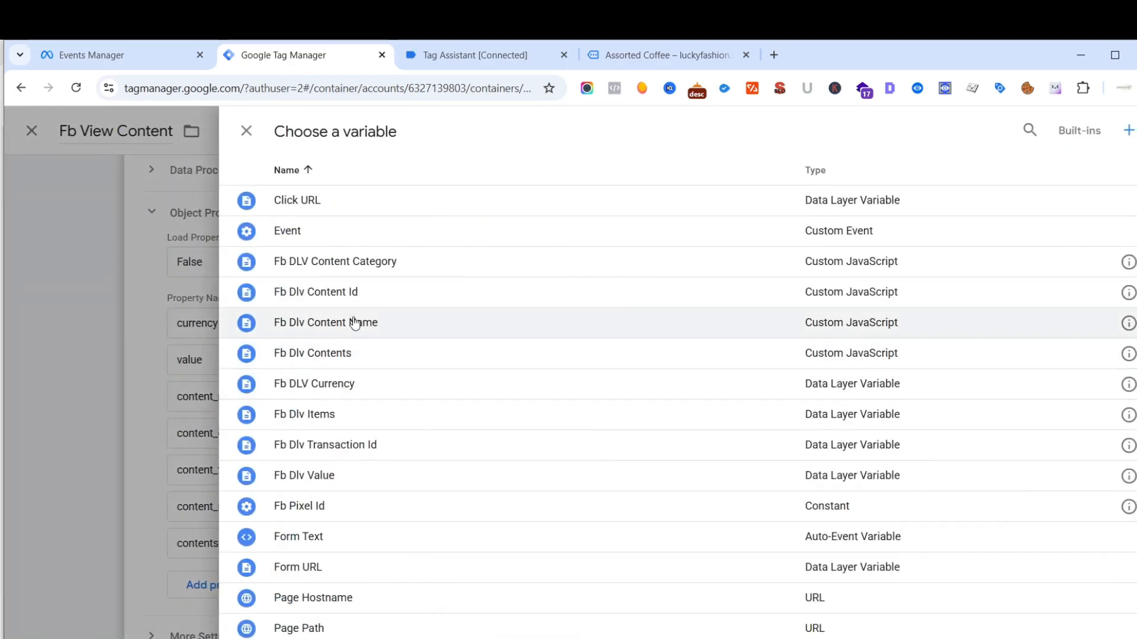
pyautogui.click(353, 323)
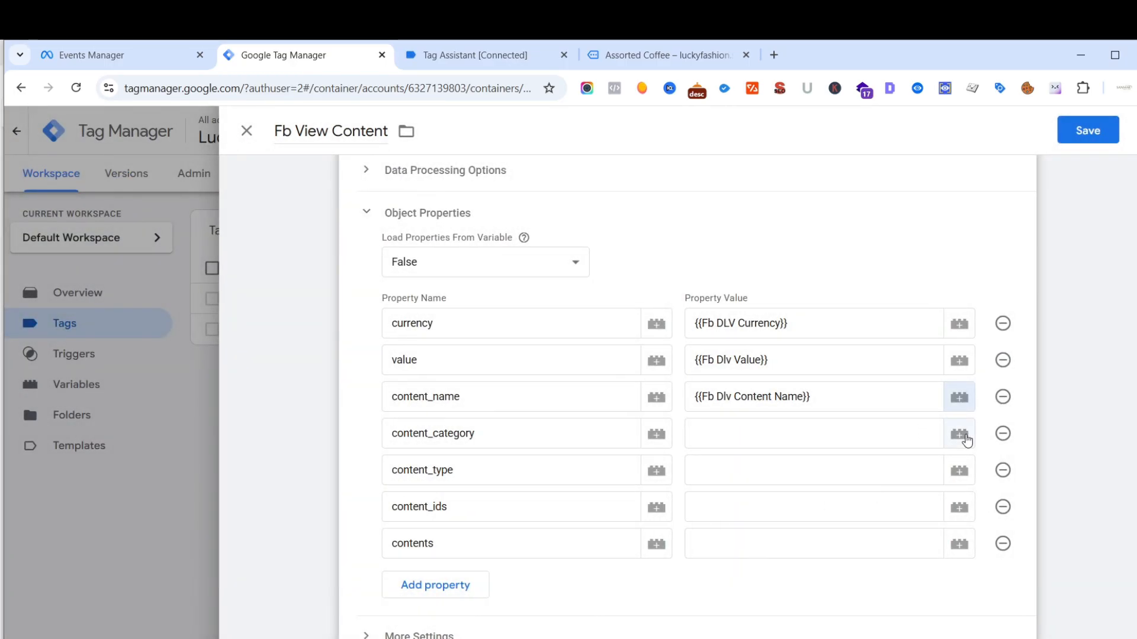
pyautogui.click(959, 434)
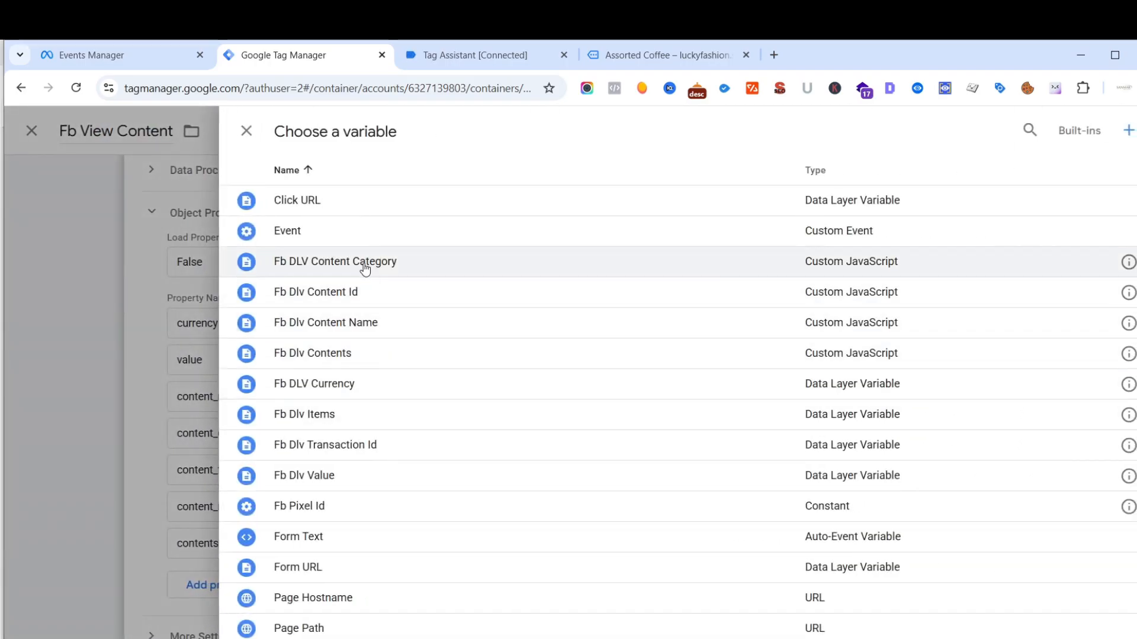
pyautogui.click(364, 266)
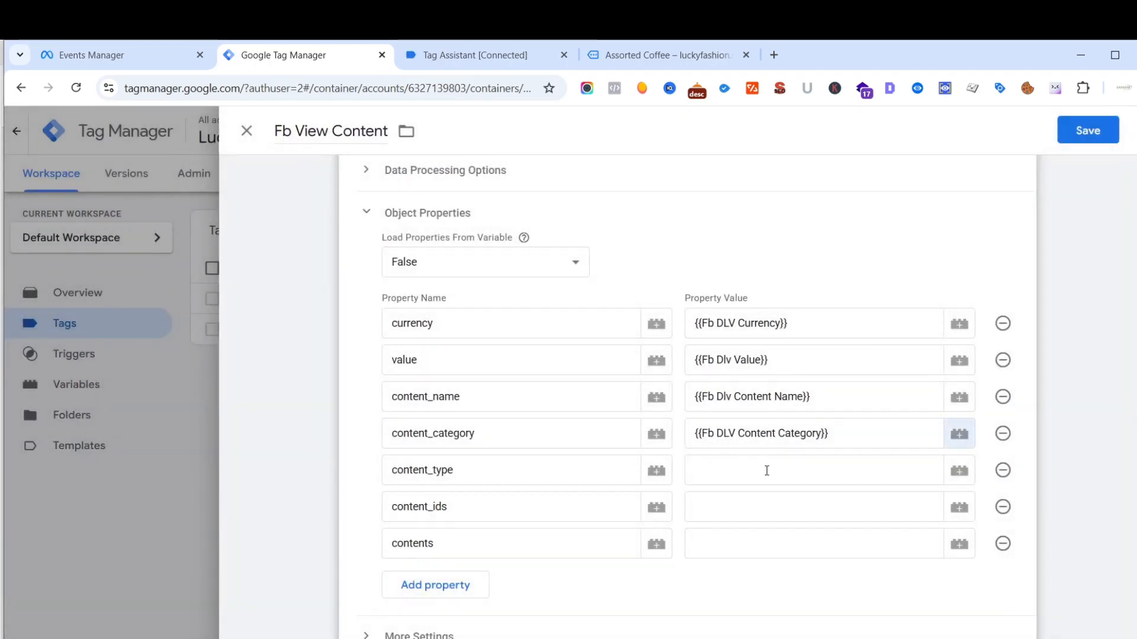
# - Fill the remaining property values: content_type as product, content_ids as {{Fb Dlv Content Id}} and contents as {{Fb Dlv Contents}}
pyautogui.click(756, 472)
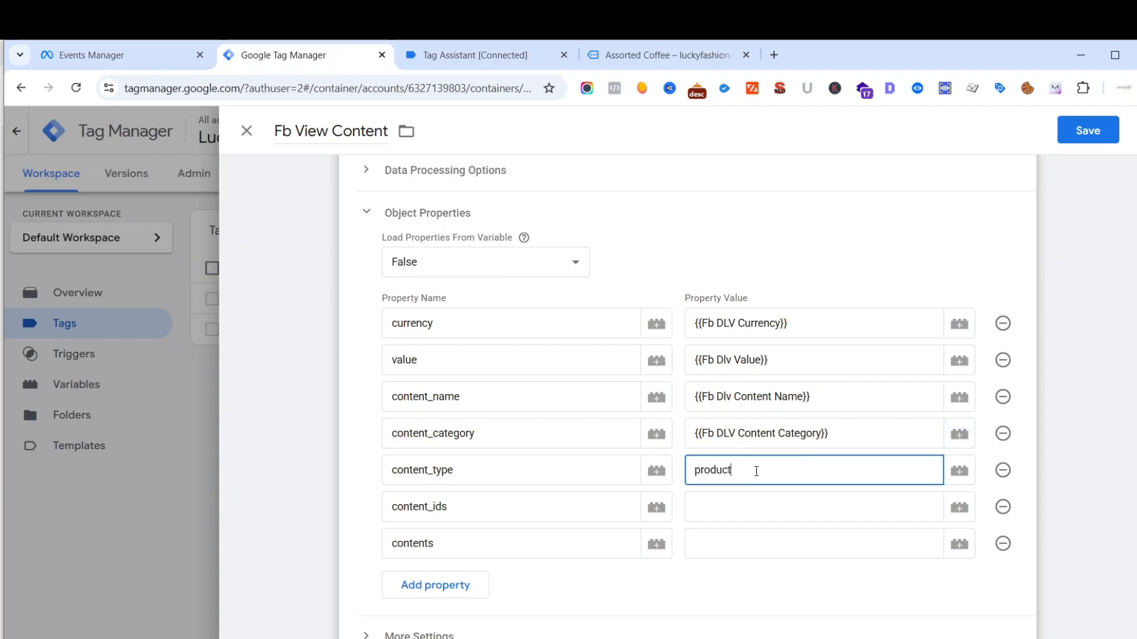
pyautogui.click(960, 508)
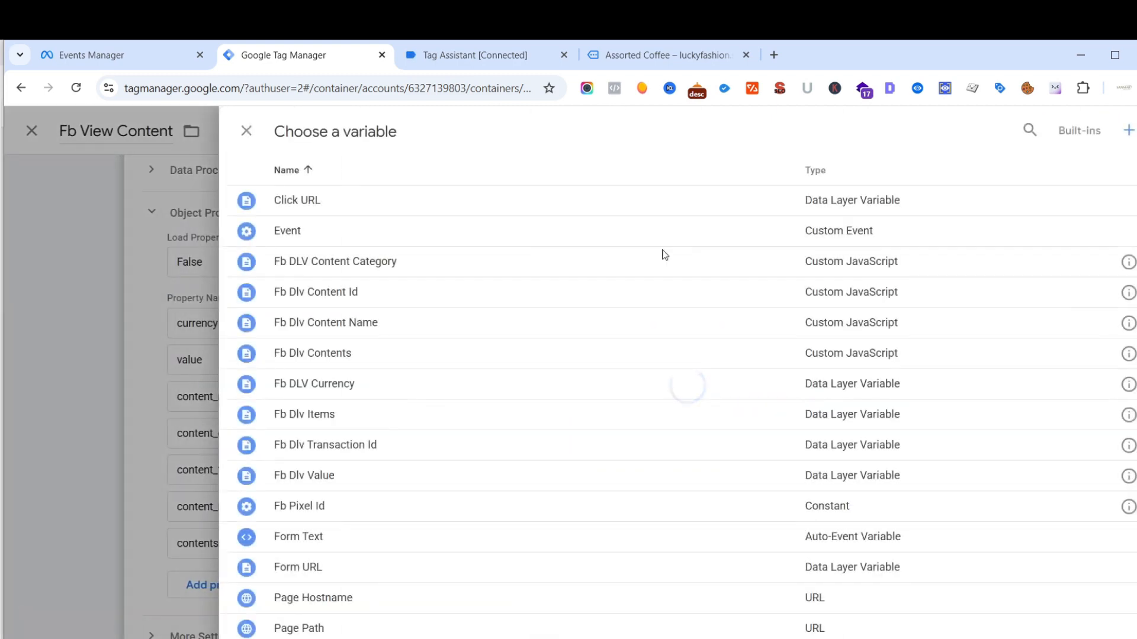
pyautogui.click(353, 294)
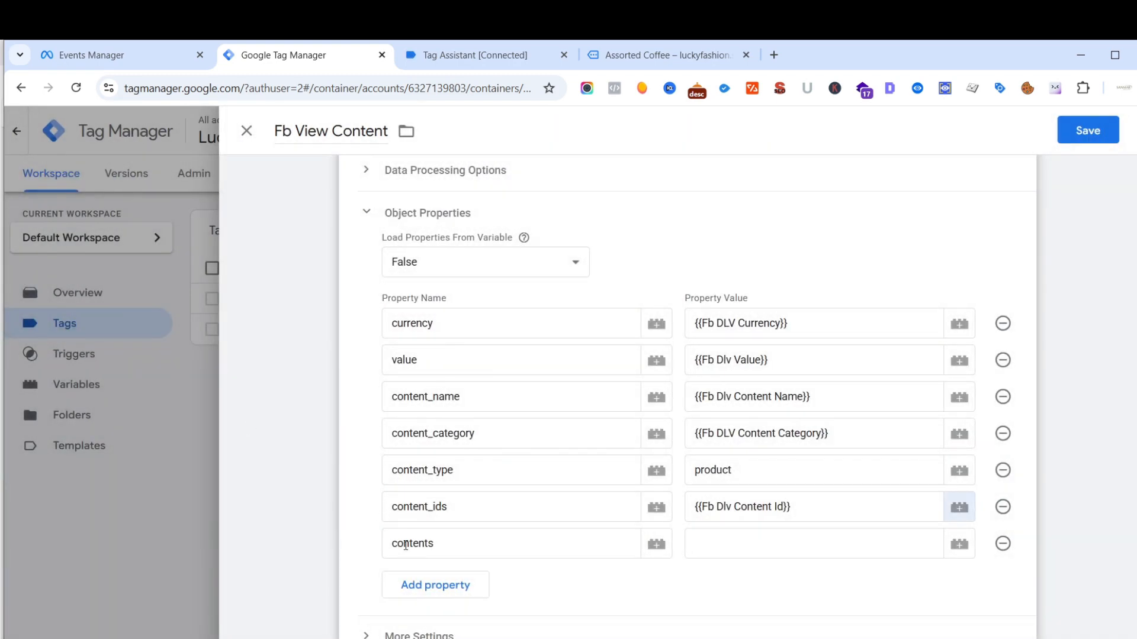
pyautogui.click(959, 543)
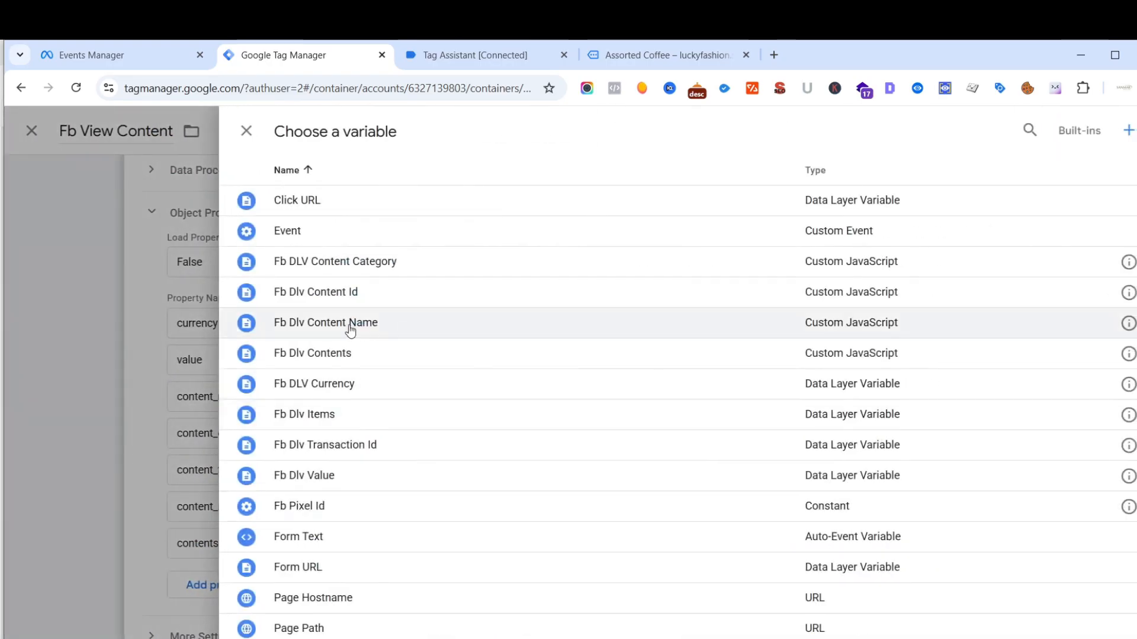
pyautogui.click(316, 361)
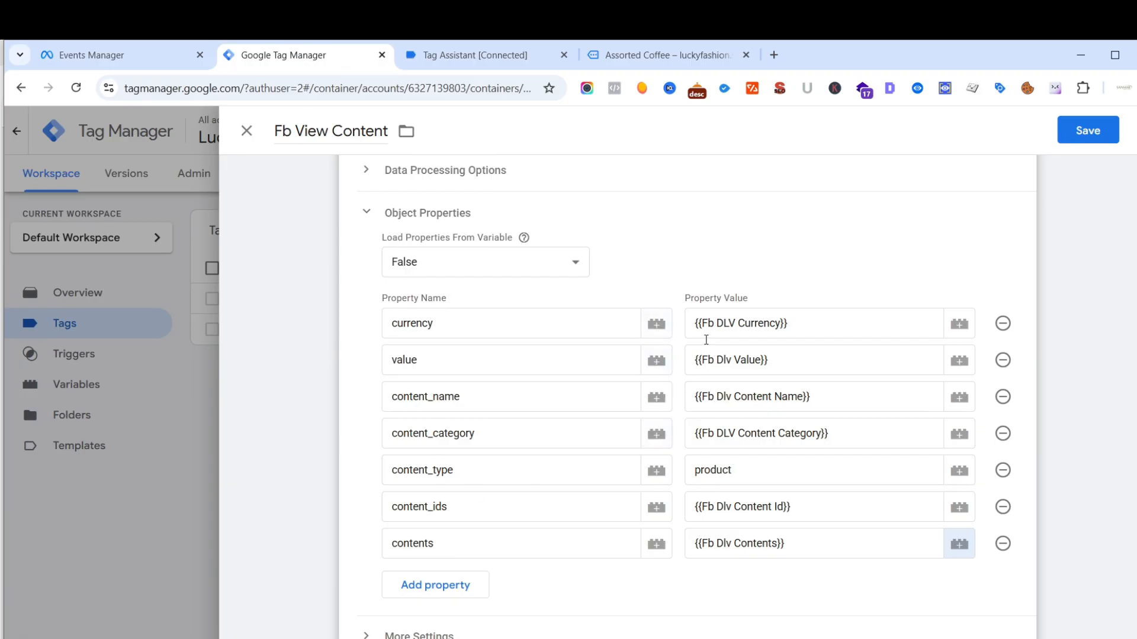
# - Review the property values, event settings and firing trigger of the Fb View Content tag and save it
pyautogui.scroll(-1, 737, 410)
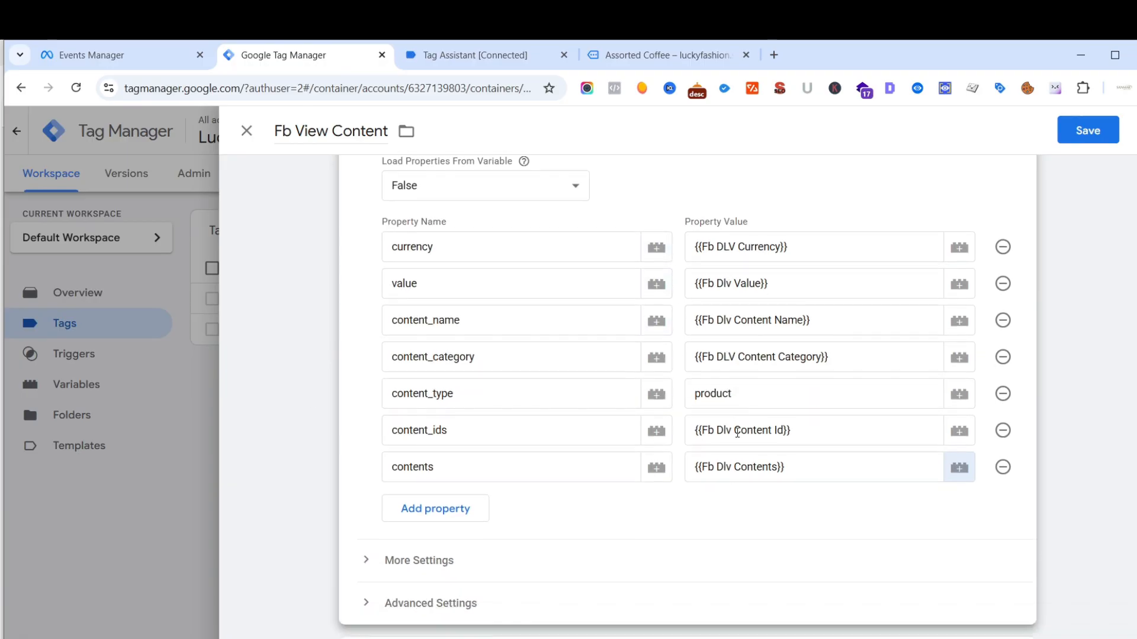
pyautogui.scroll(1, 724, 416)
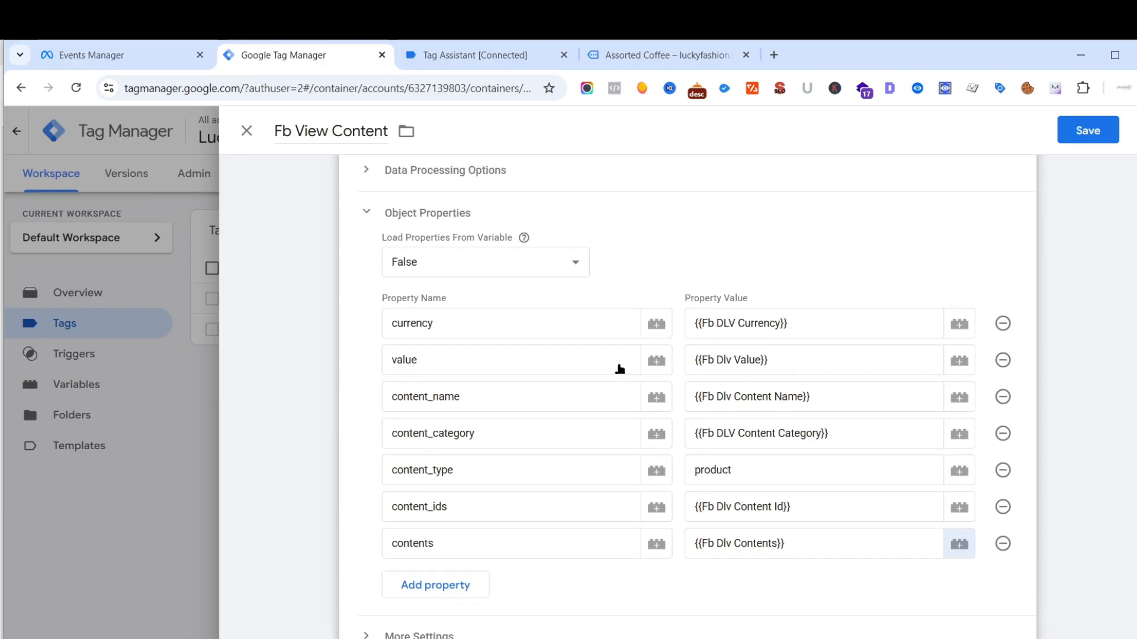
pyautogui.scroll(-3, 592, 364)
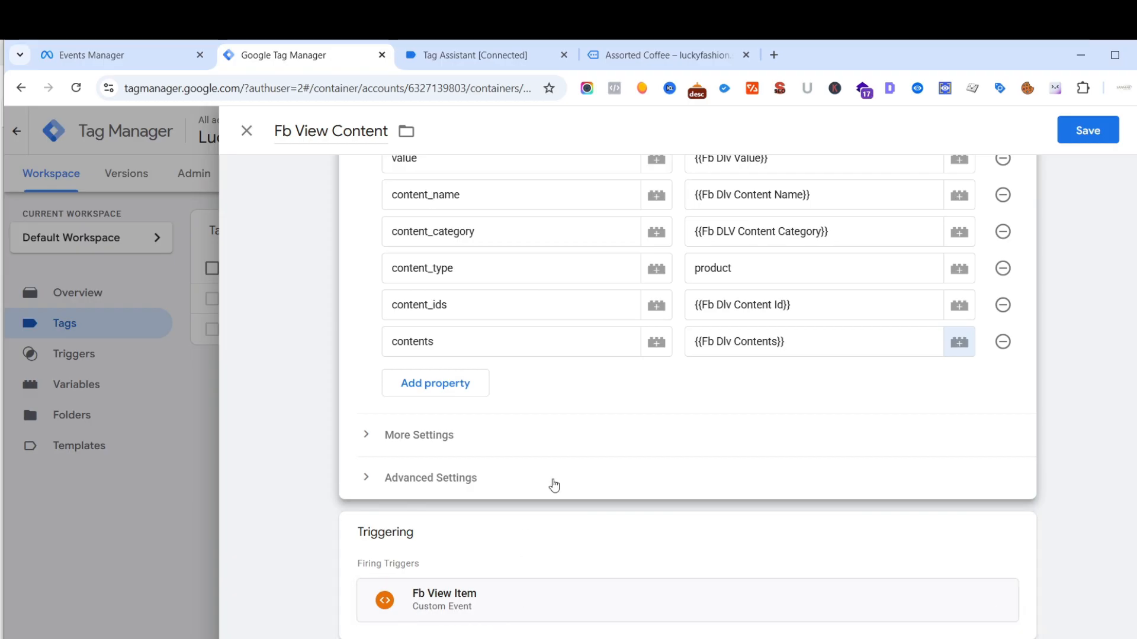
pyautogui.scroll(1, 554, 486)
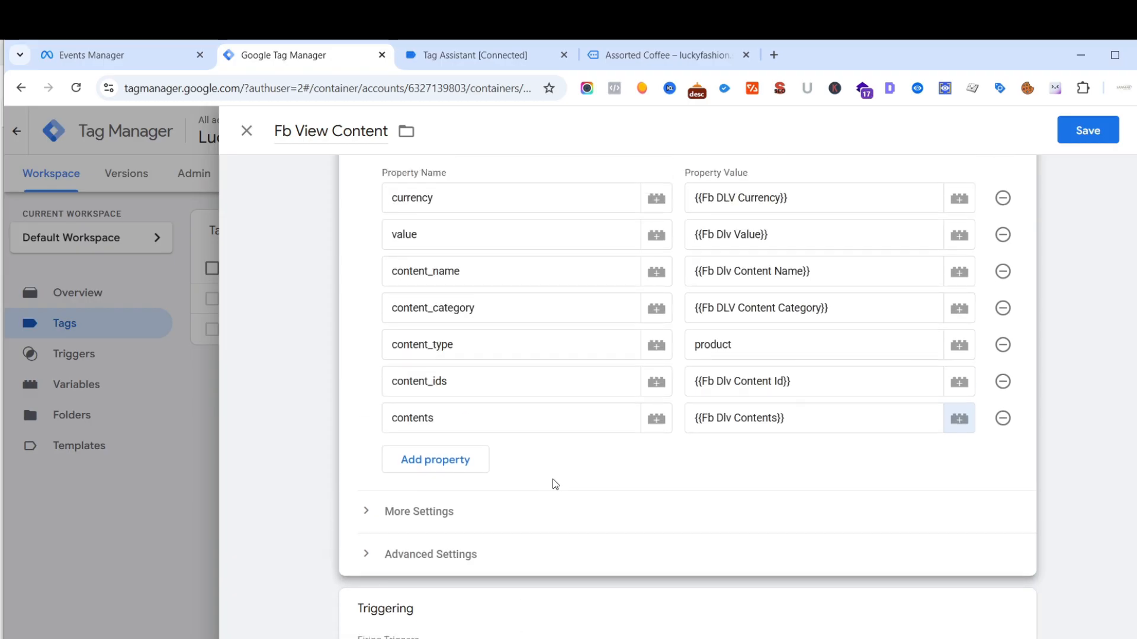
pyautogui.scroll(2, 555, 484)
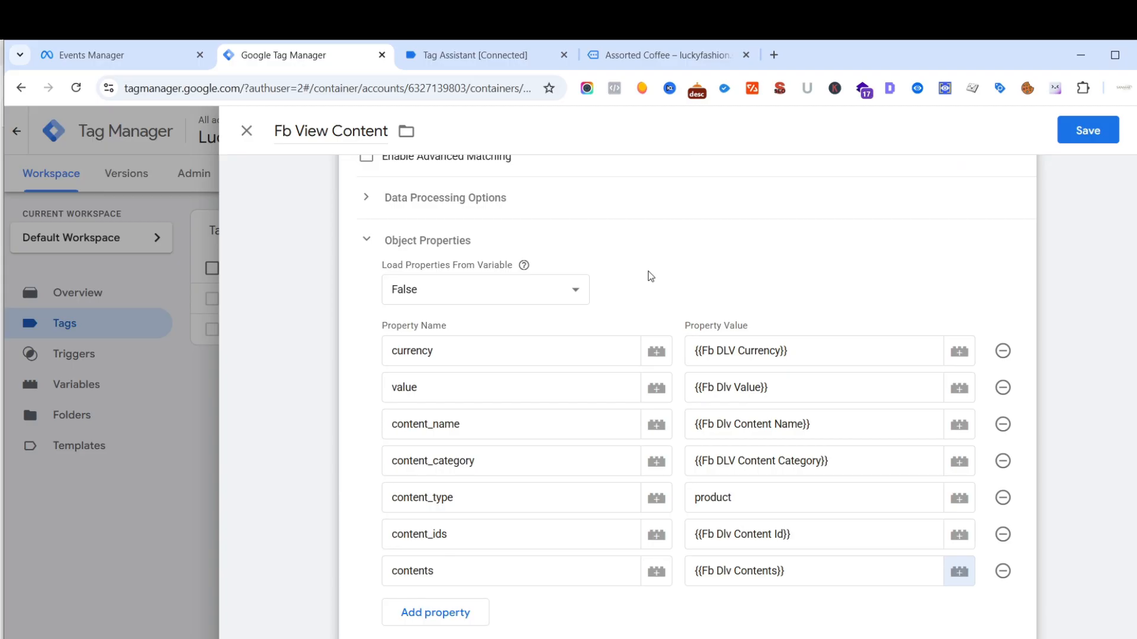
pyautogui.scroll(2, 651, 277)
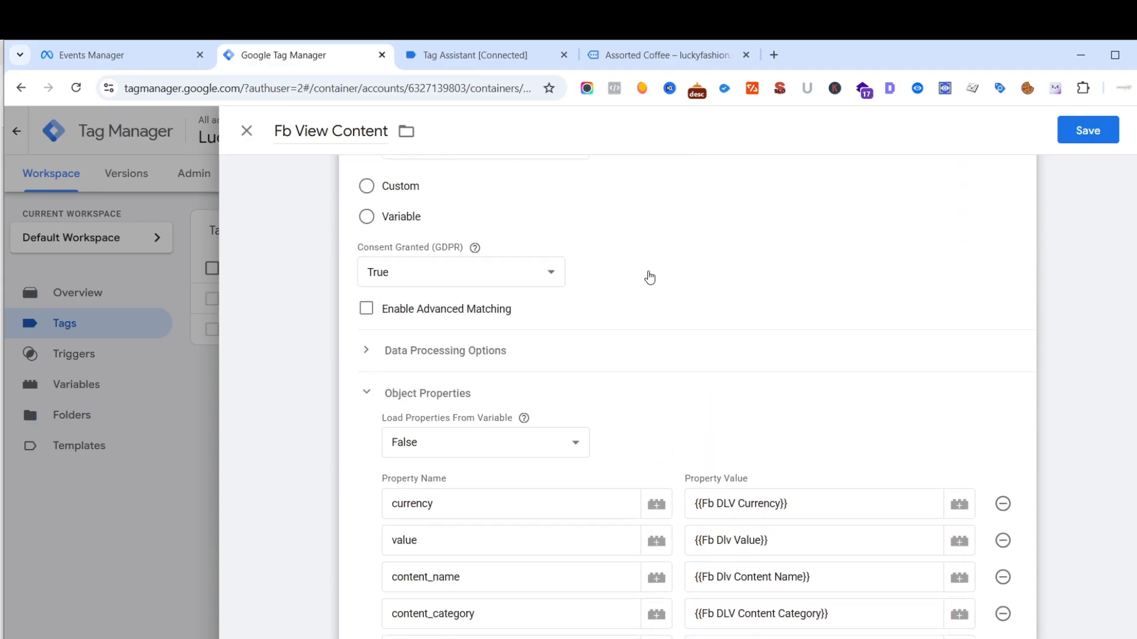
pyautogui.scroll(-5, 651, 276)
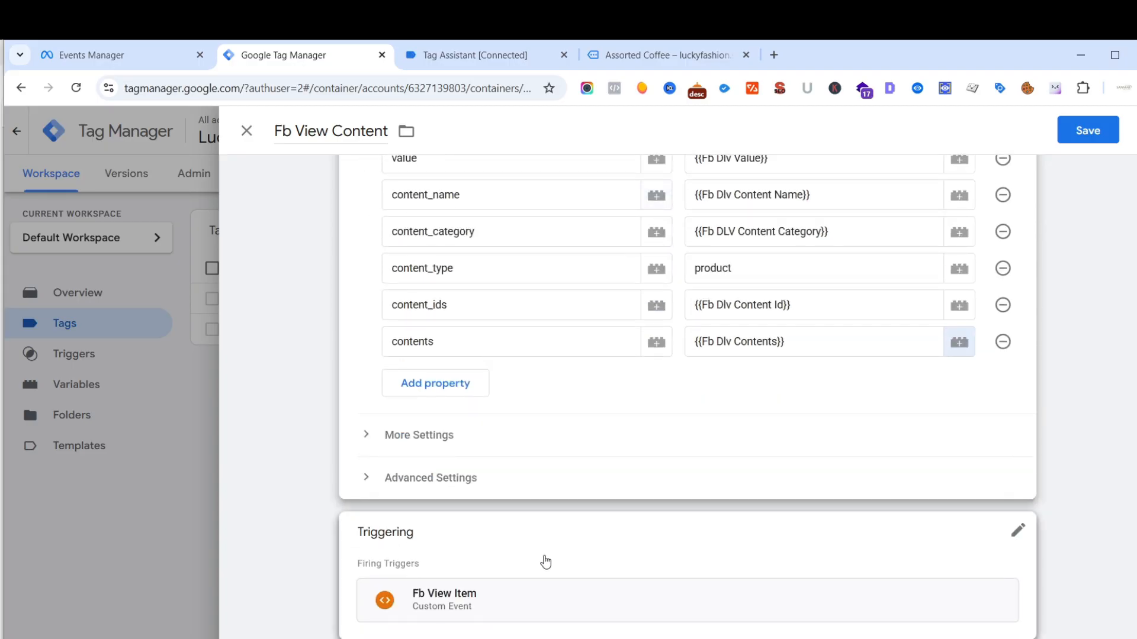
pyautogui.scroll(9, 546, 562)
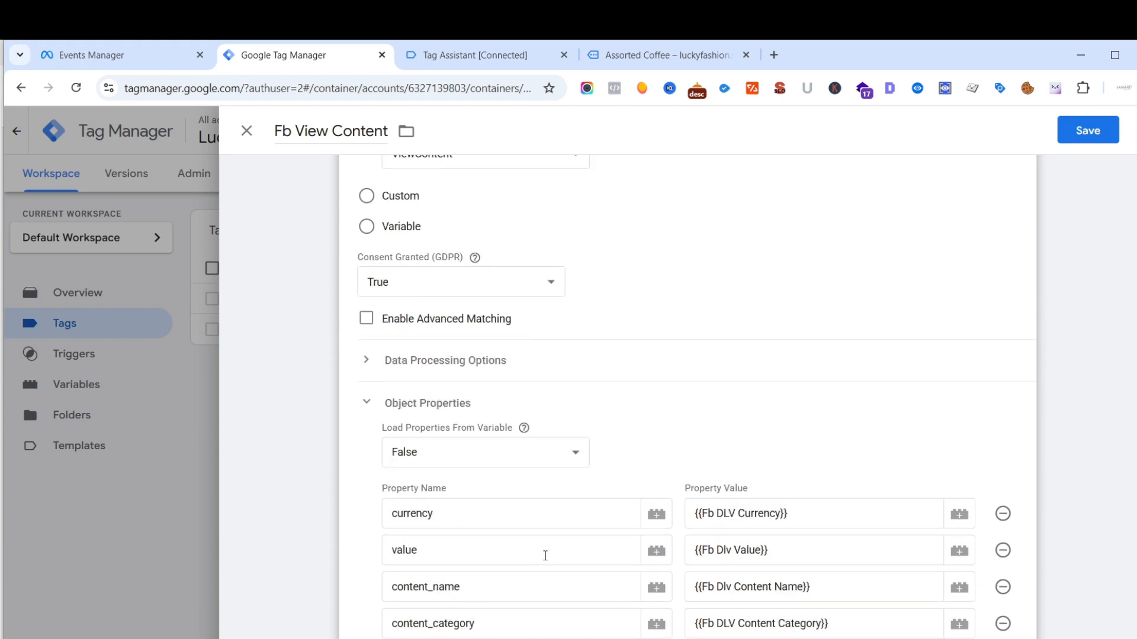
pyautogui.click(1087, 133)
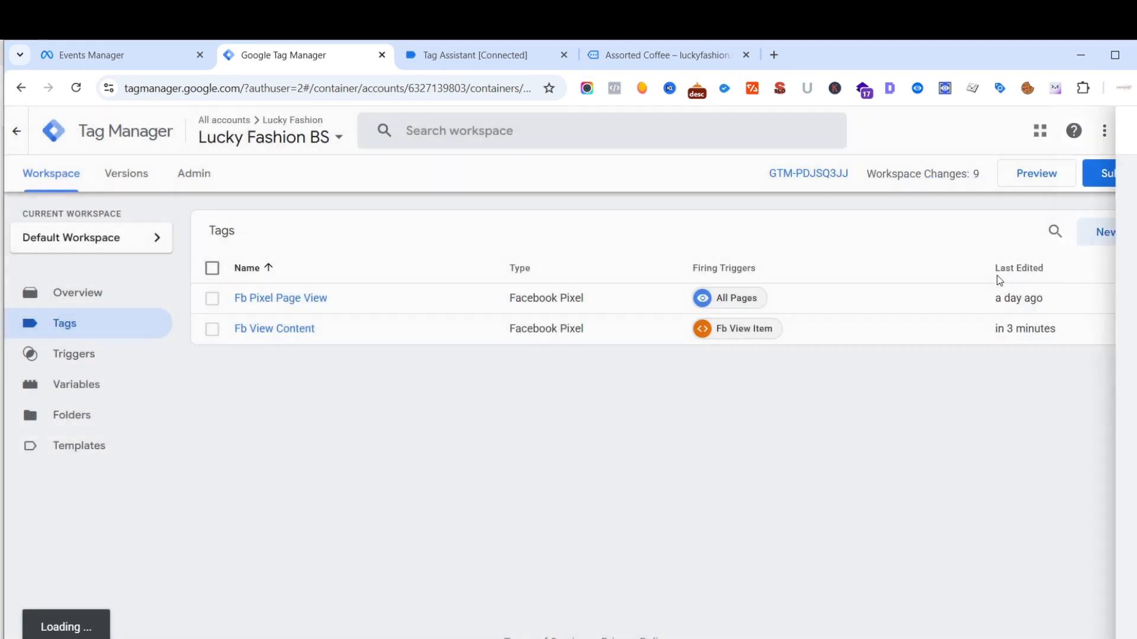
# - Try to publish the workspace changes to the Live environment, skipping the version name and description
pyautogui.click(1121, 178)
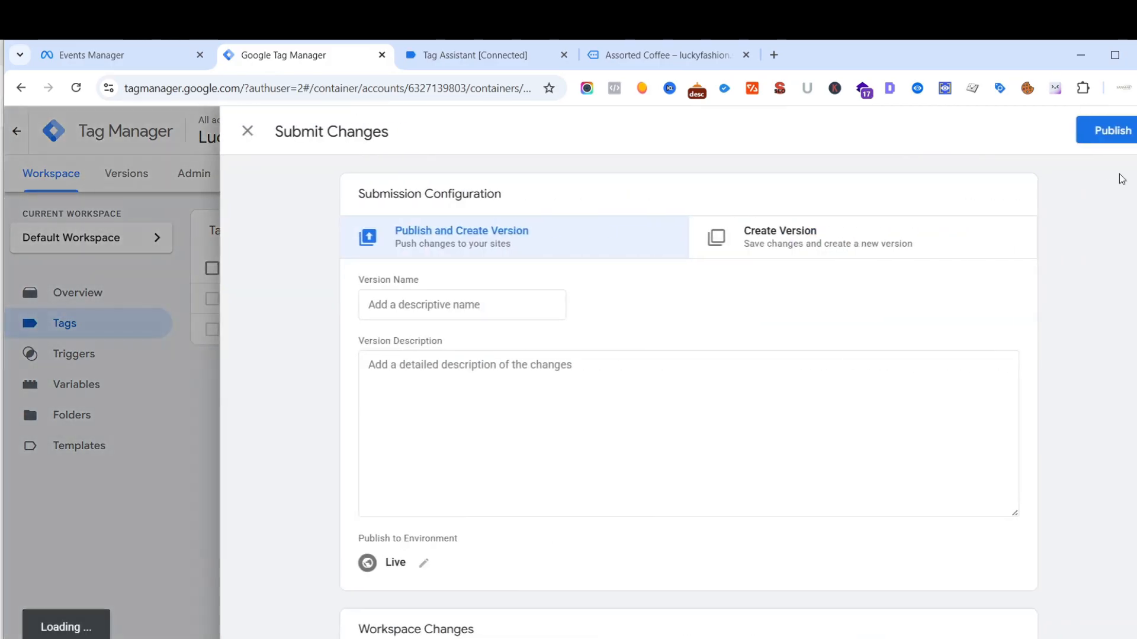
pyautogui.click(1121, 131)
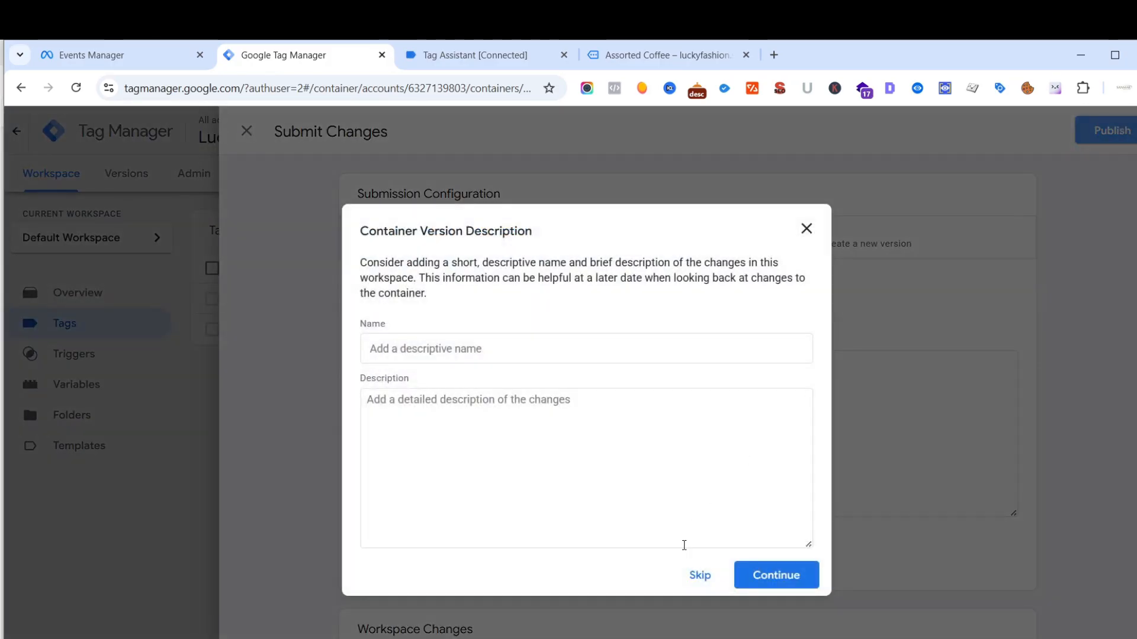
pyautogui.click(696, 574)
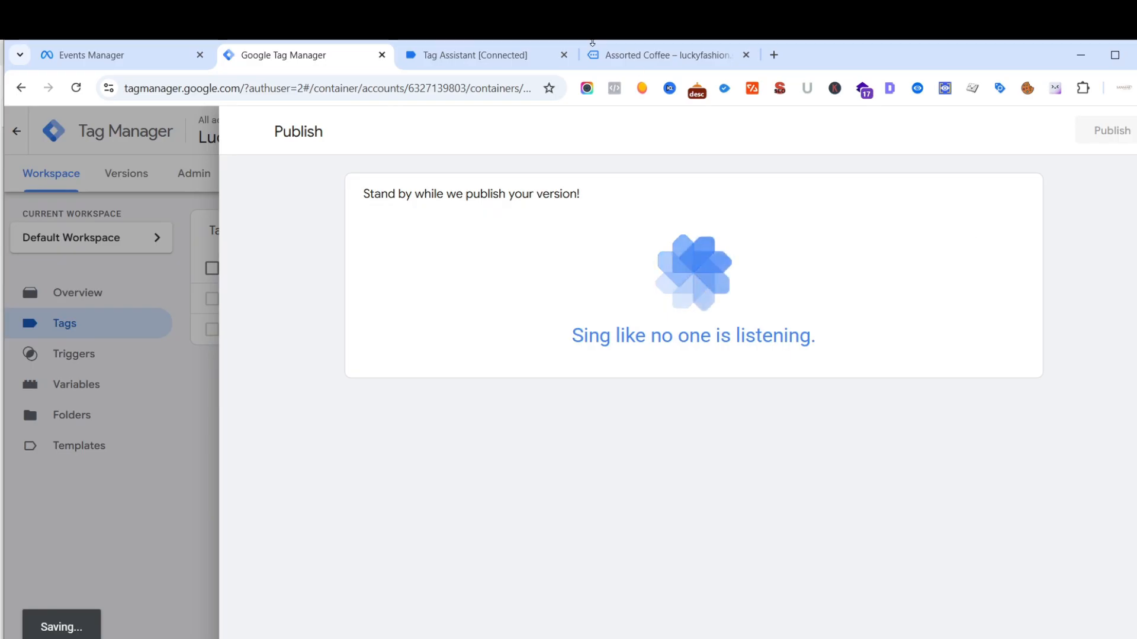
# - Close the Tag Assistant and Assorted Coffee product pages, and leave the Publish screen to return to the tags list
pyautogui.click(563, 55)
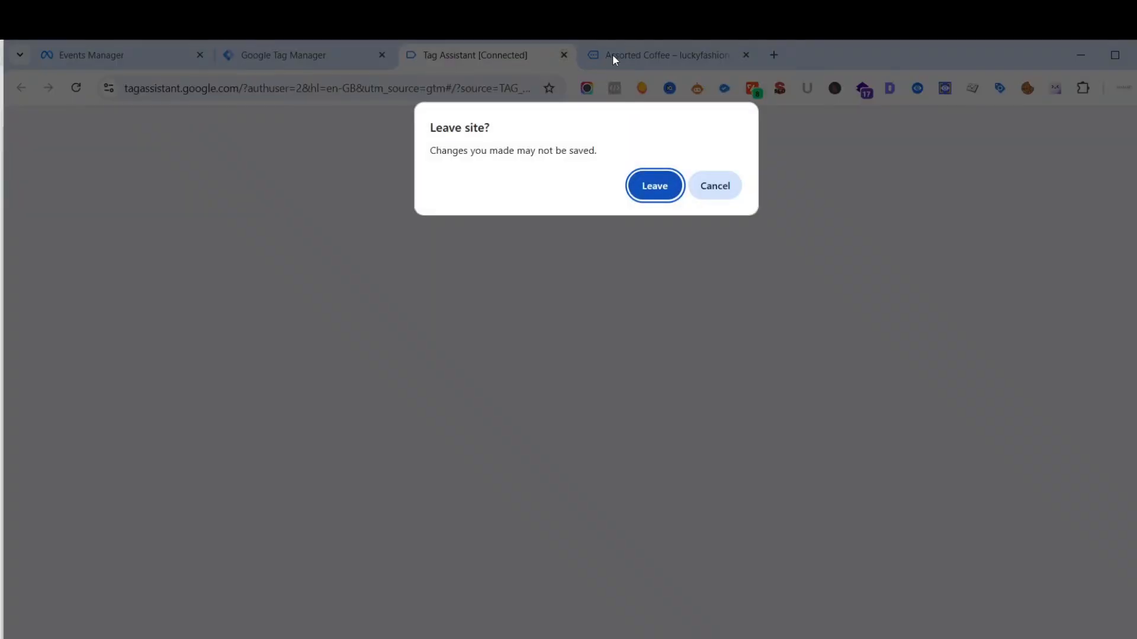
pyautogui.click(654, 186)
pyautogui.hotkey('ctrl', 'w')
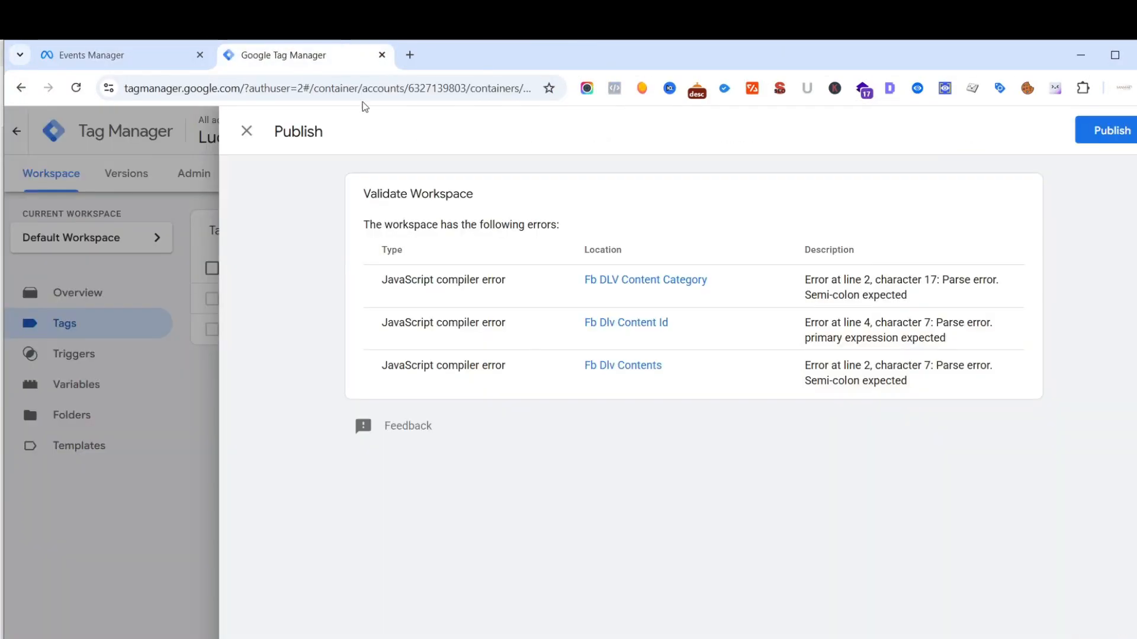
pyautogui.click(246, 133)
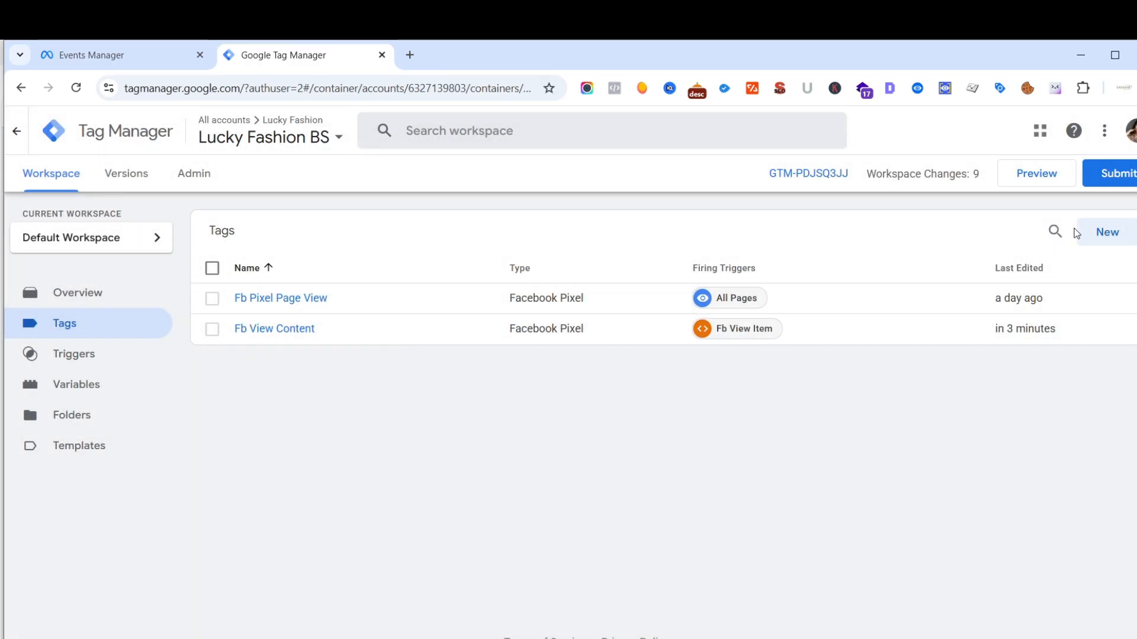
# - Preview the container on luckyfashion.shop through Tag Assistant and open the Assorted Coffee product page from the storefront
pyautogui.click(1023, 177)
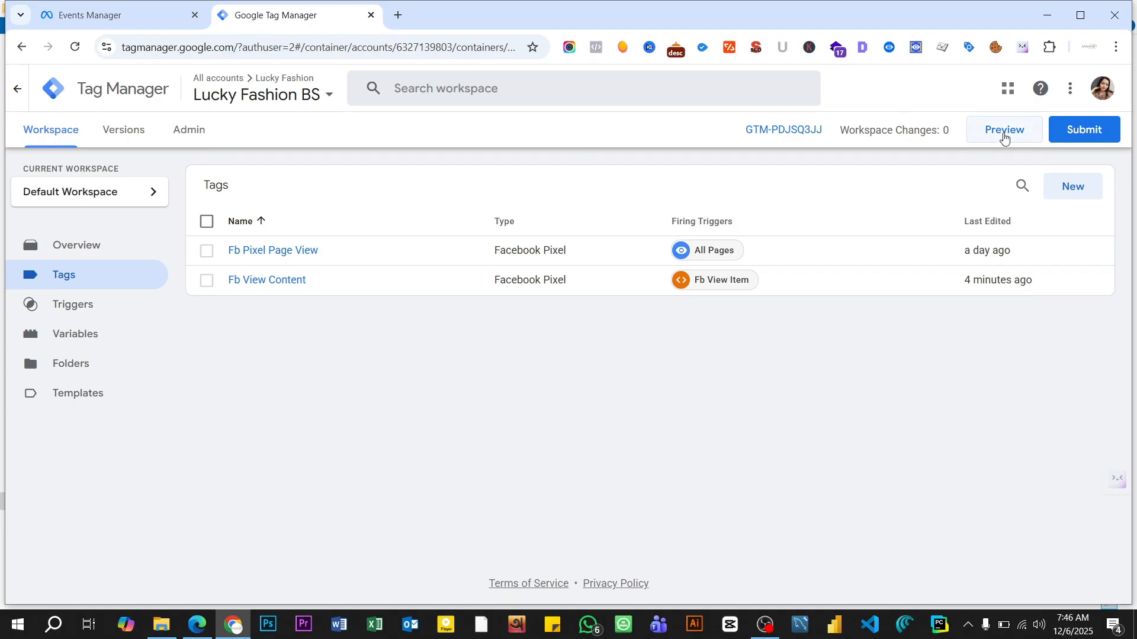
pyautogui.click(1004, 136)
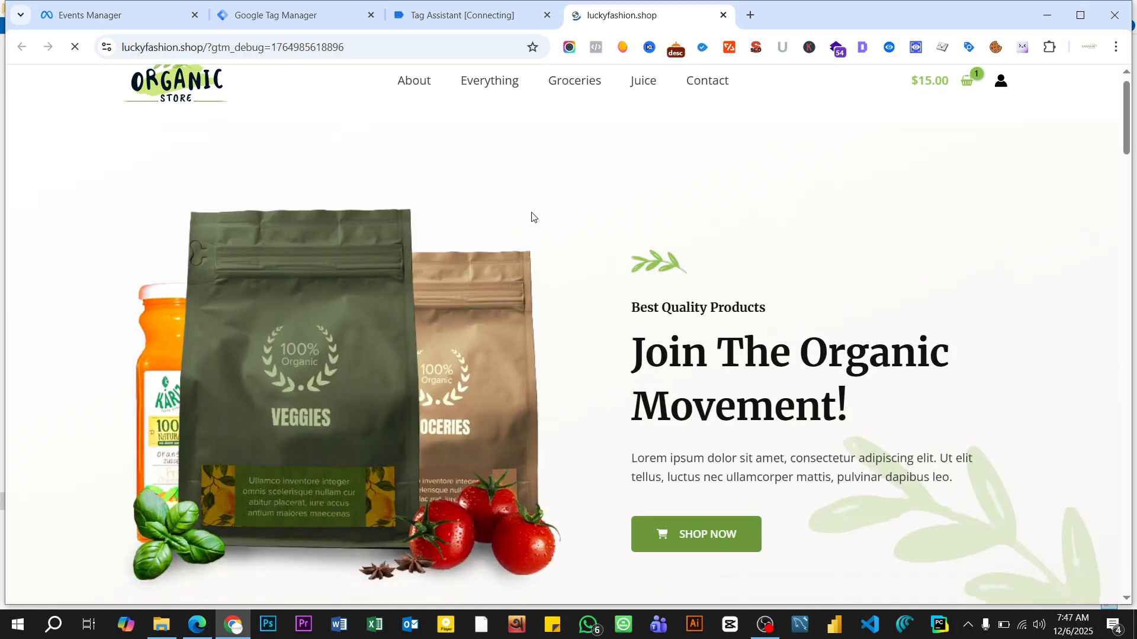
pyautogui.scroll(-15, 531, 215)
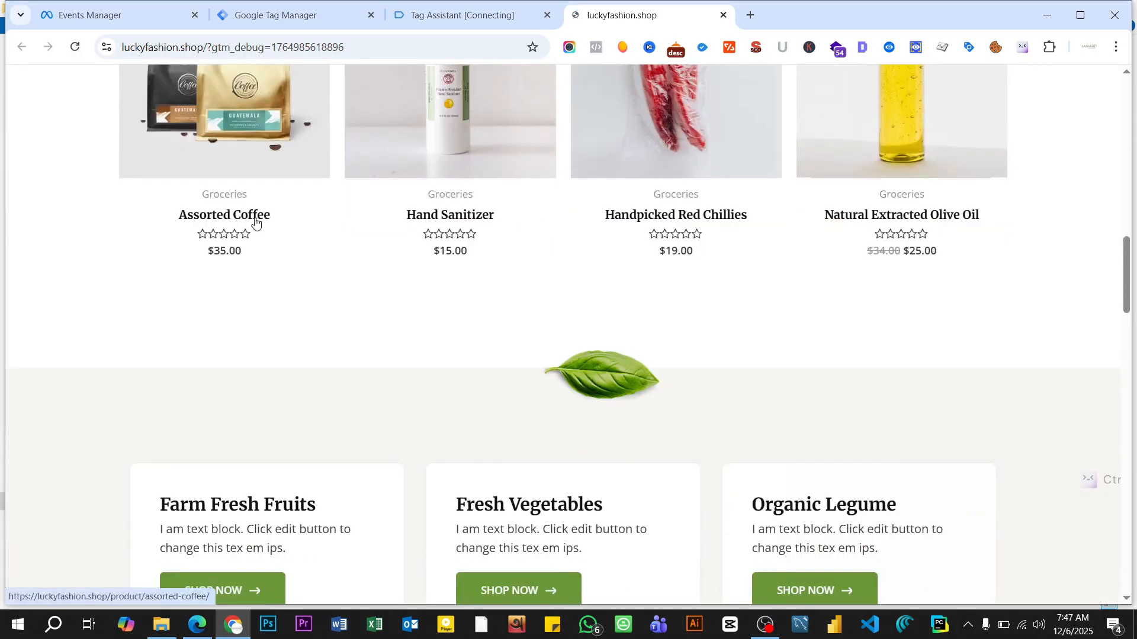
pyautogui.click(253, 218)
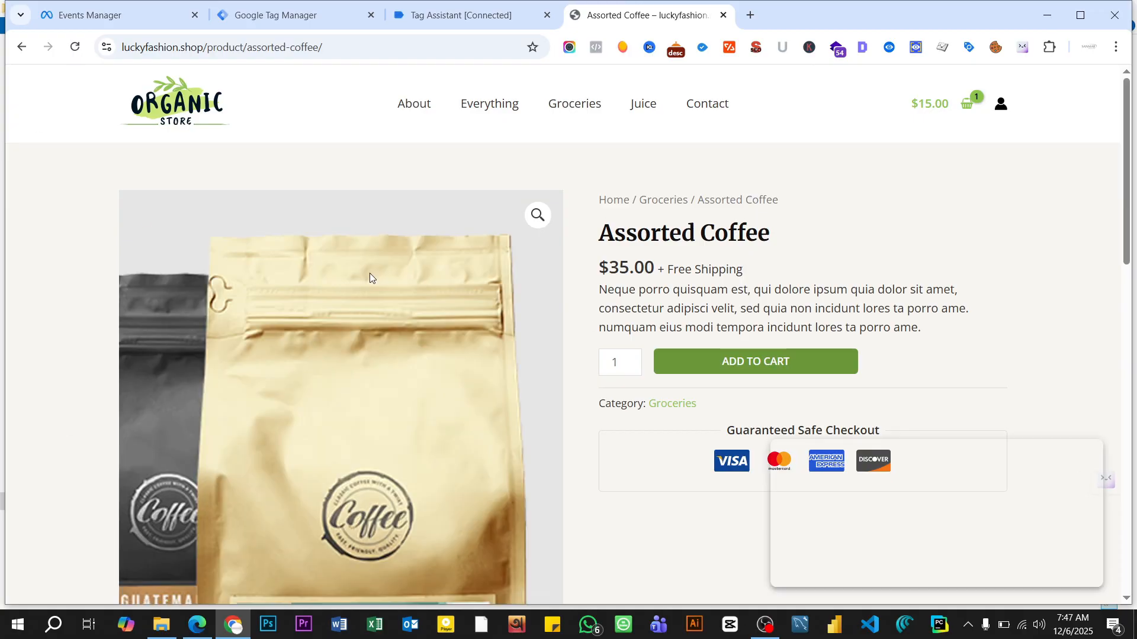
# - Inspect the ViewContent event on the Assorted Coffee page with Meta Pixel Helper, expanding its custom parameters and contents array
pyautogui.scroll(-4, 532, 268)
pyautogui.scroll(-3, 583, 272)
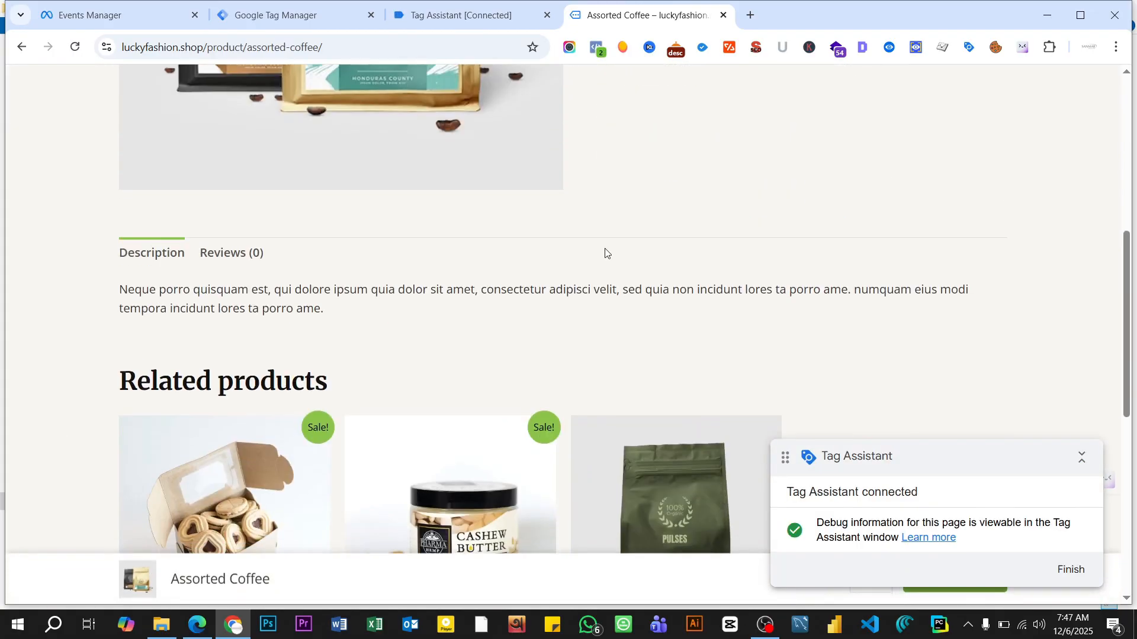
pyautogui.click(596, 48)
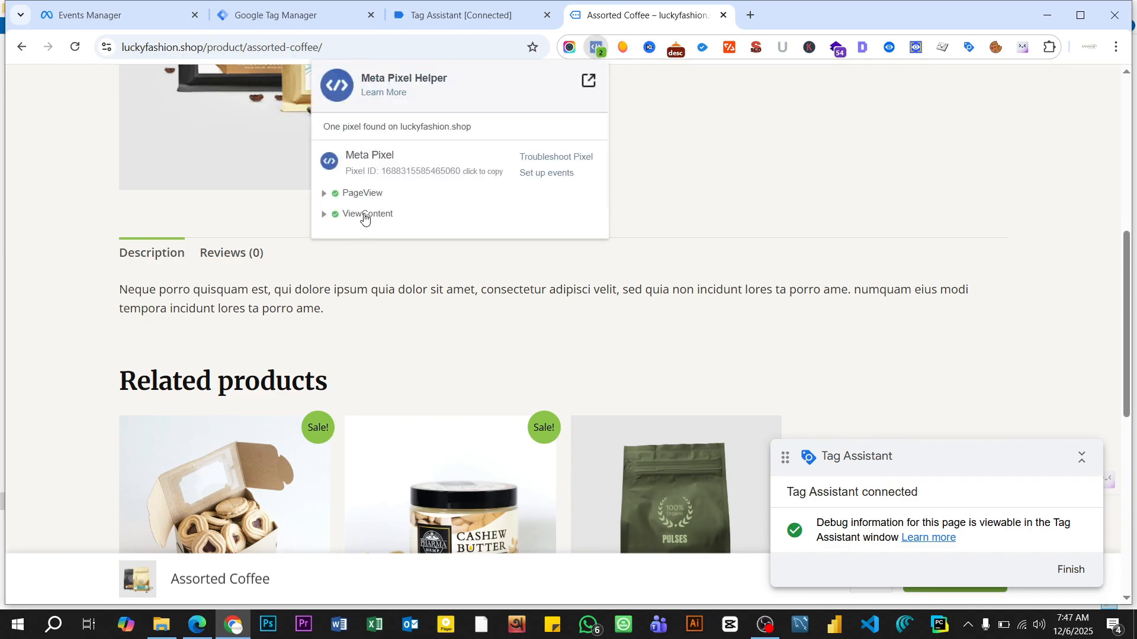
pyautogui.click(365, 217)
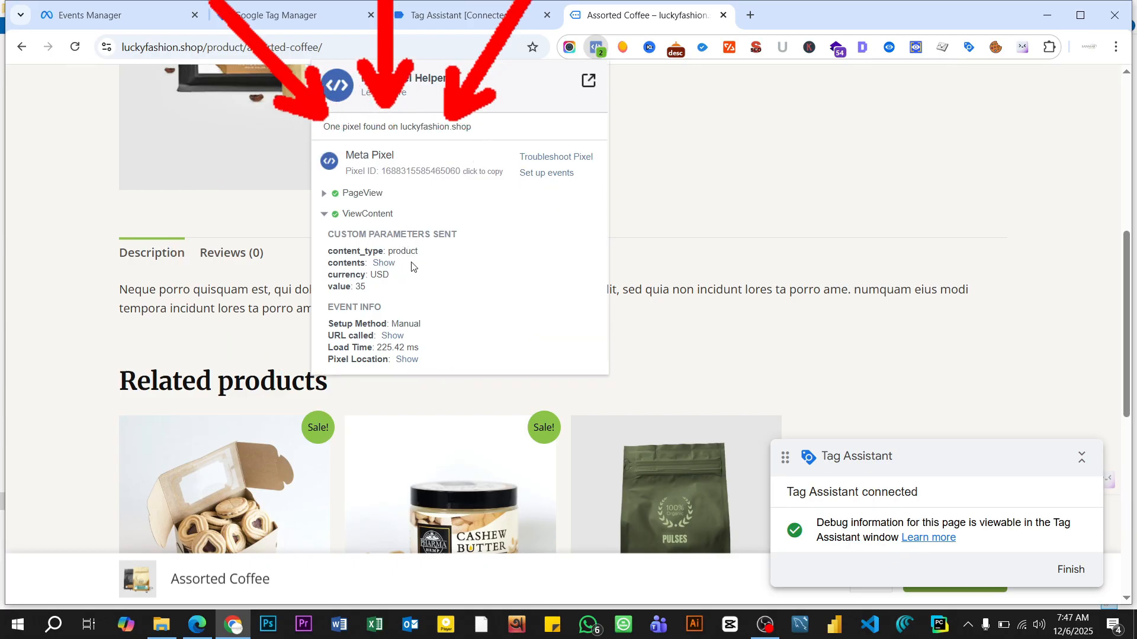
pyautogui.click(384, 263)
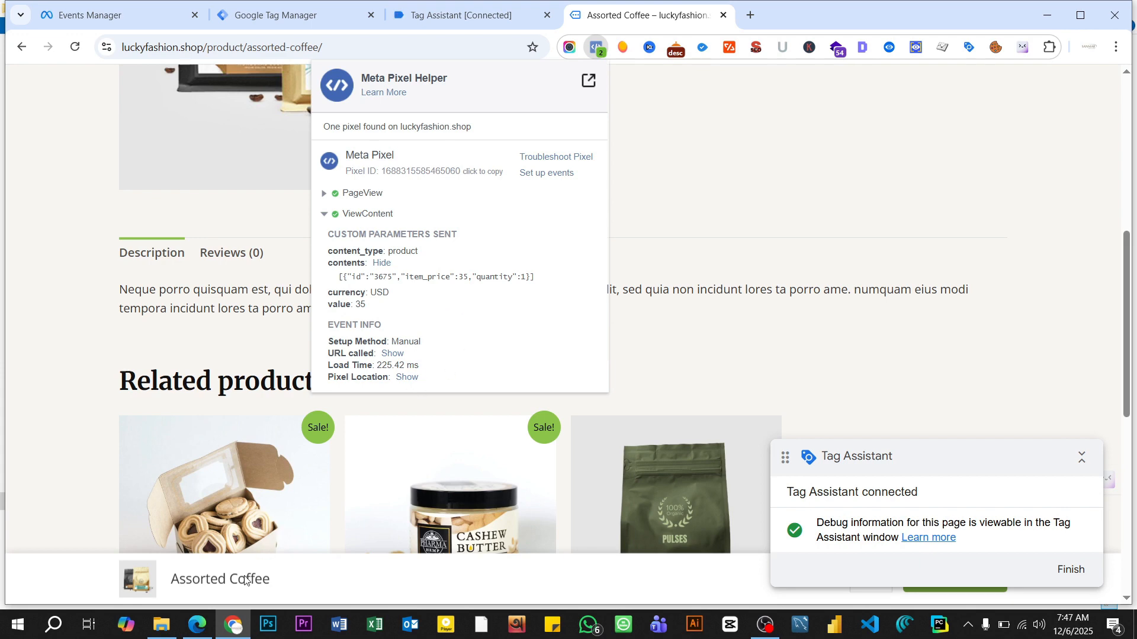
# - Check the modified-array scripts for content_ids and contents in the FB browser side tracking PDF, and return to the Assorted Coffee page
pyautogui.click(197, 624)
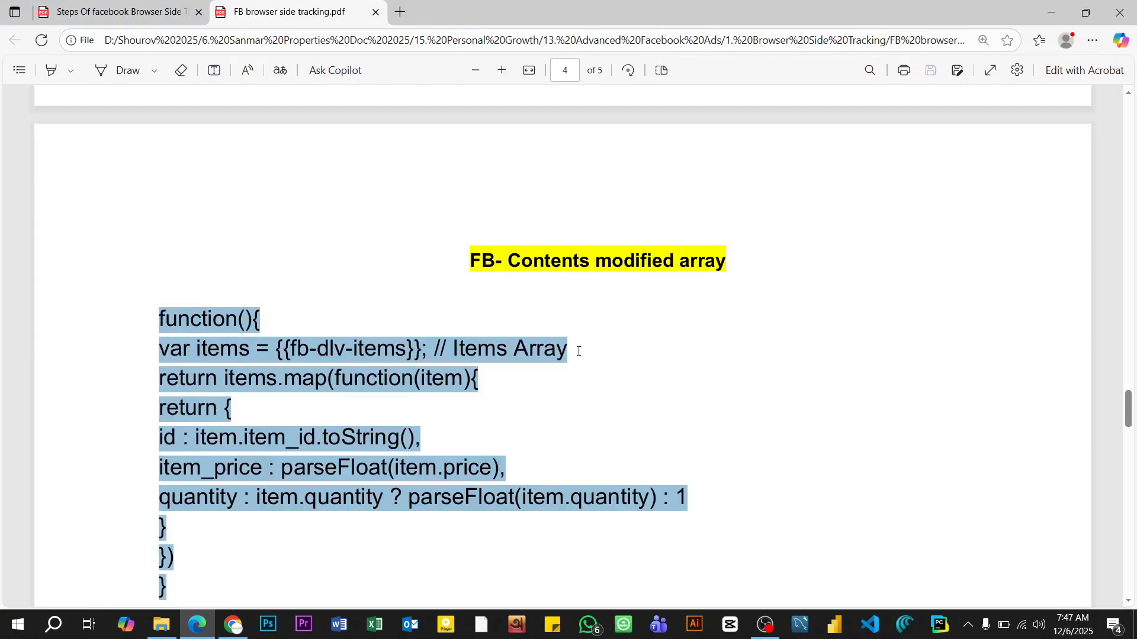
pyautogui.scroll(15, 579, 351)
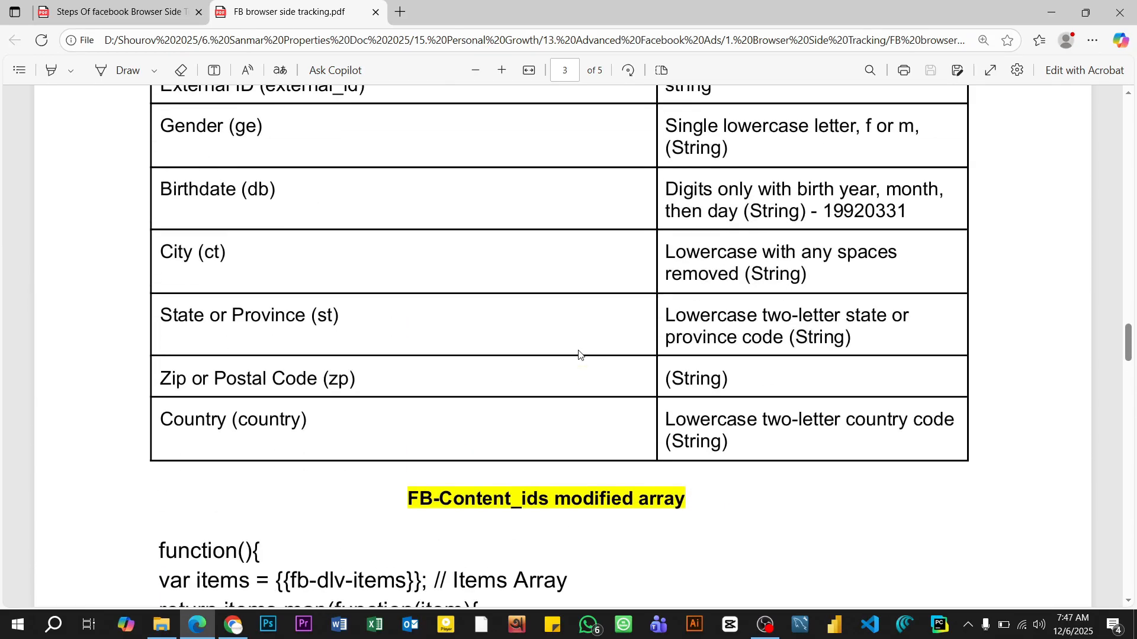
pyautogui.scroll(3, 578, 355)
pyautogui.scroll(-10, 579, 354)
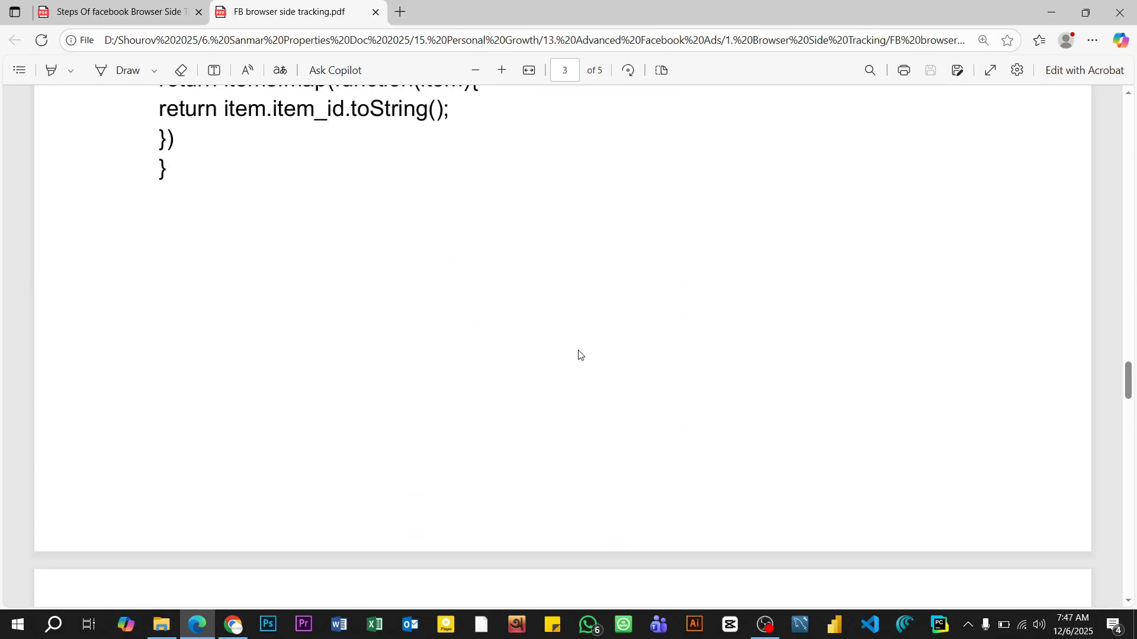
pyautogui.scroll(-10, 579, 354)
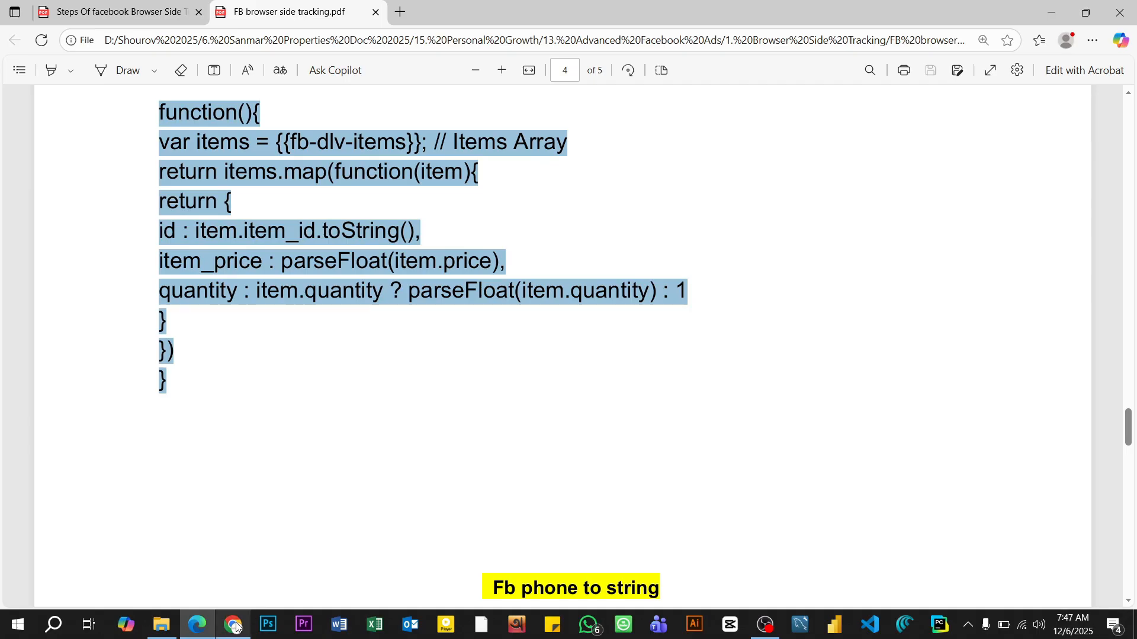
pyautogui.click(235, 626)
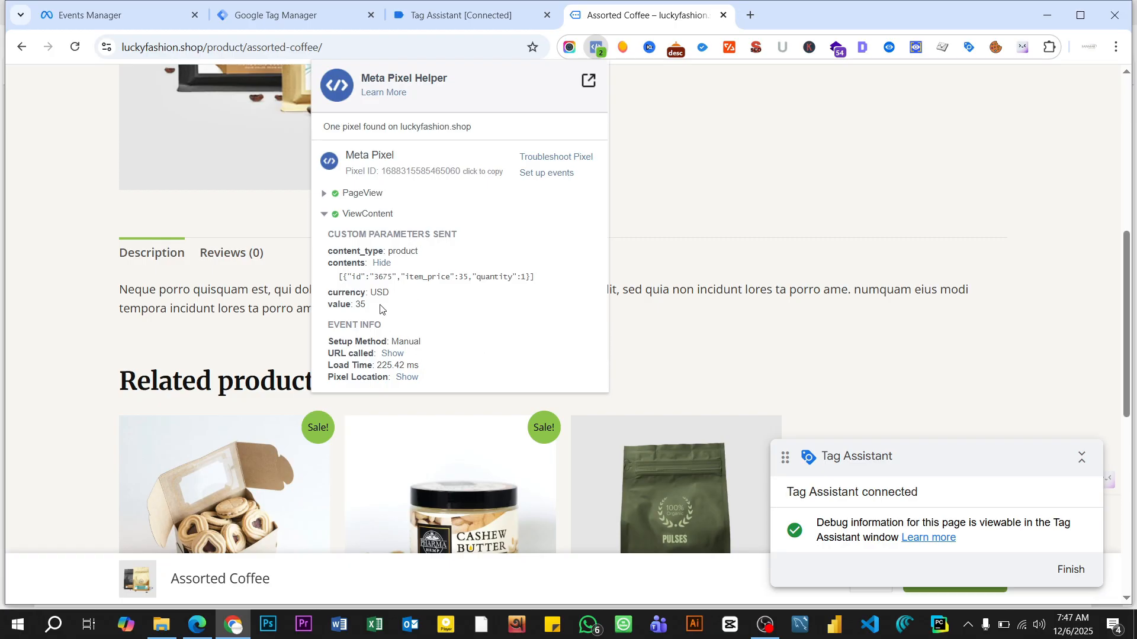
# - Examine the data layer values of the view_item event in Tag Assistant, down to the ecommerce items
pyautogui.click(465, 15)
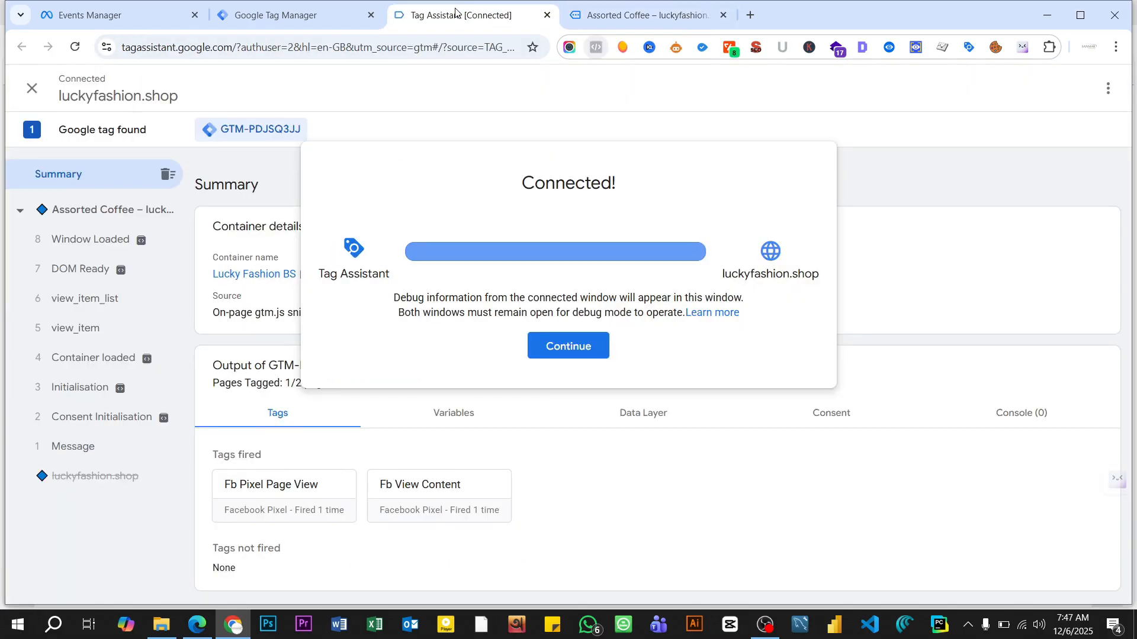
pyautogui.click(559, 348)
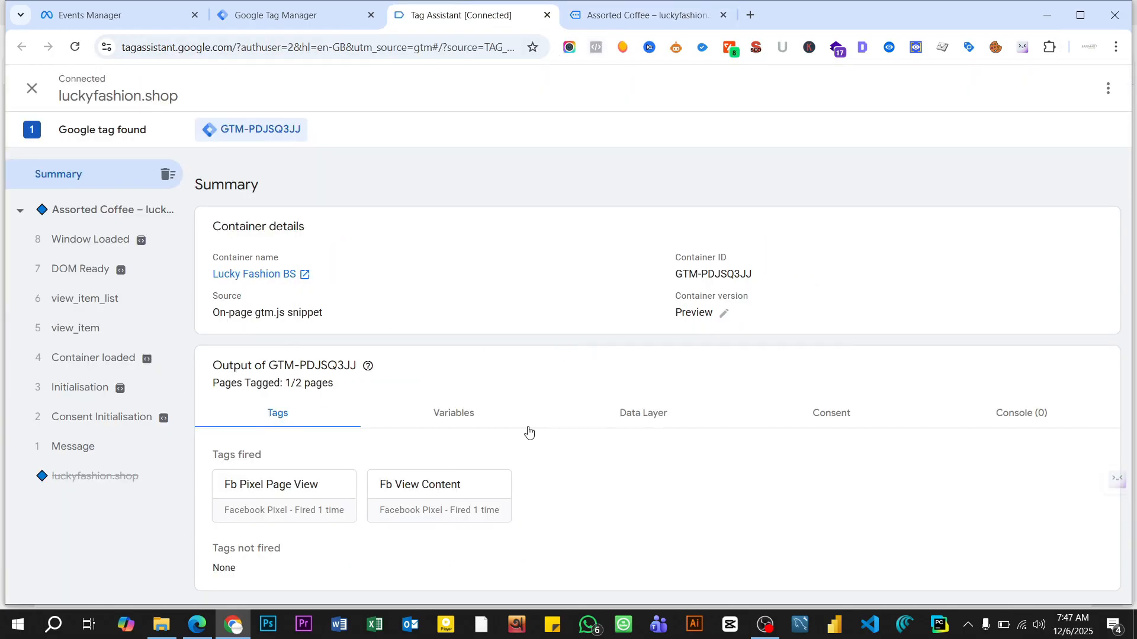
pyautogui.click(92, 332)
pyautogui.click(631, 339)
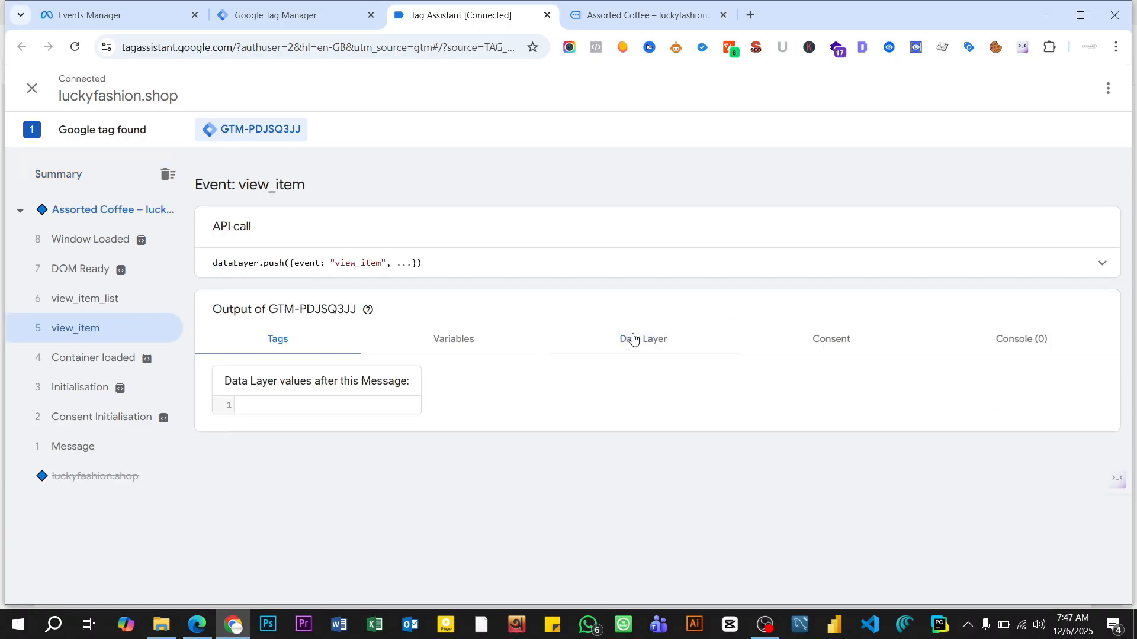
pyautogui.scroll(-5, 320, 401)
pyautogui.scroll(-4, 320, 400)
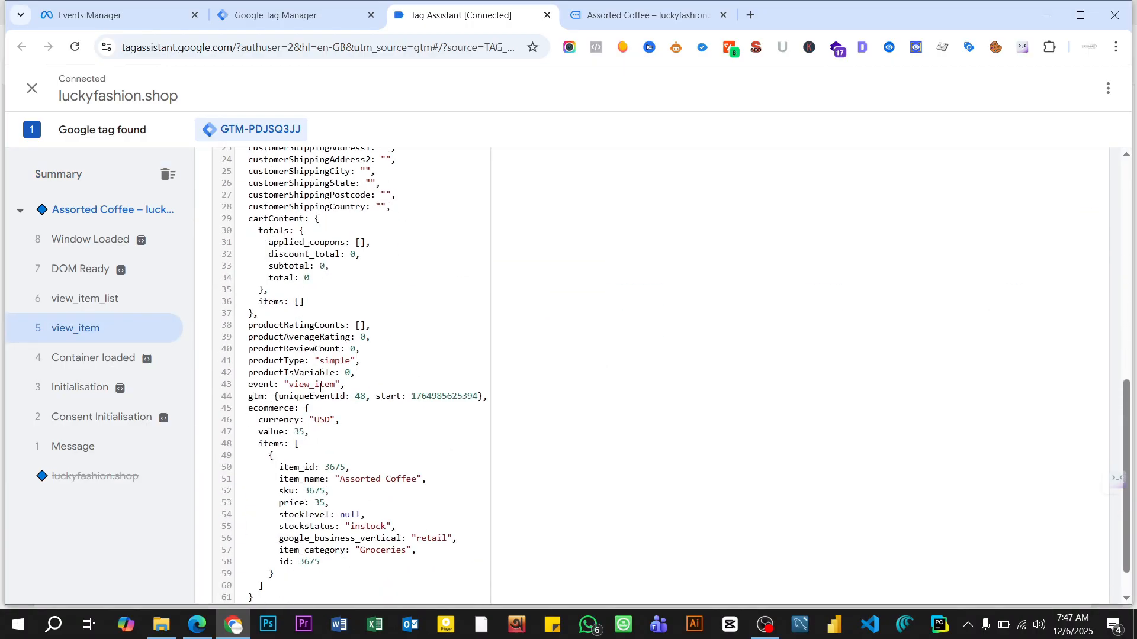
pyautogui.scroll(-1, 320, 387)
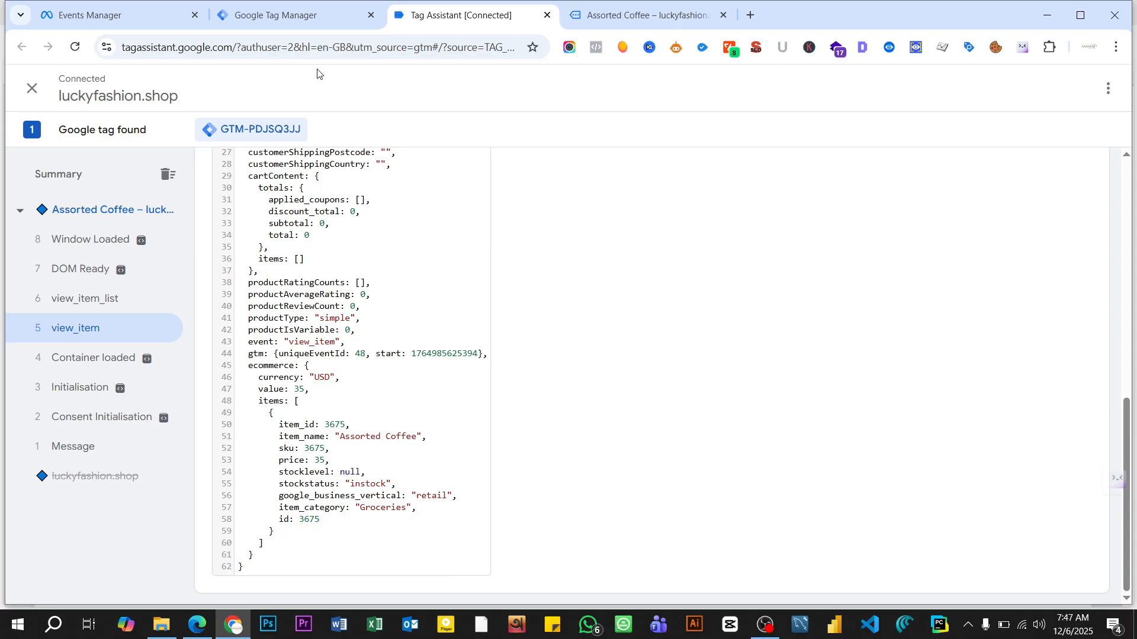
# - Reload the Lucky Fashion Test dataset in Events Manager and examine all parameters of its View content event
pyautogui.click(94, 14)
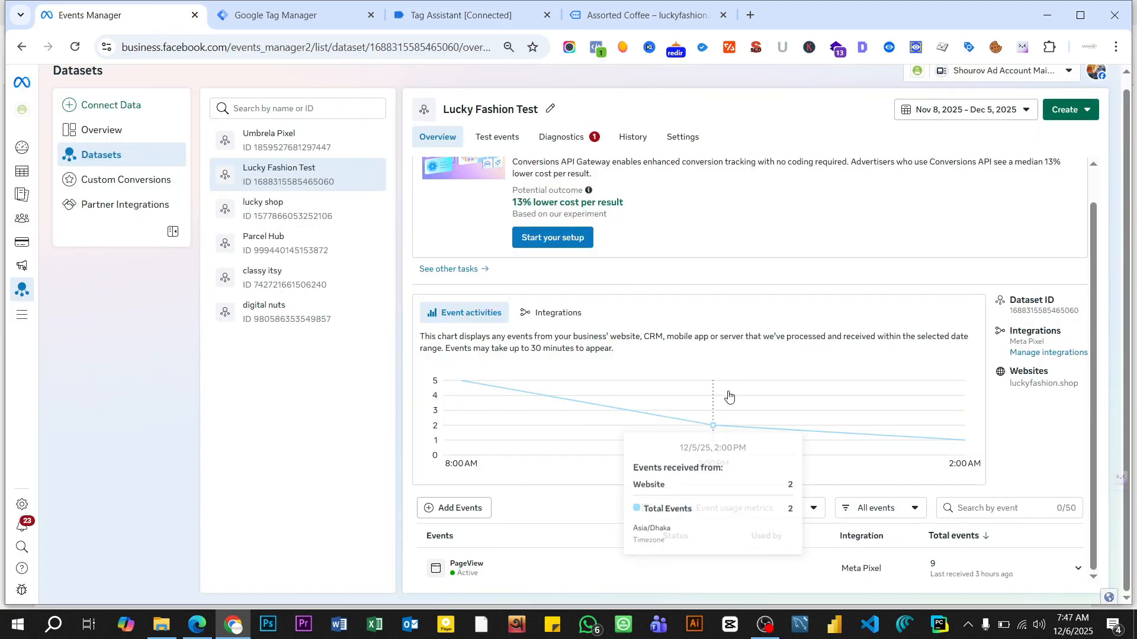
pyautogui.press('F5')
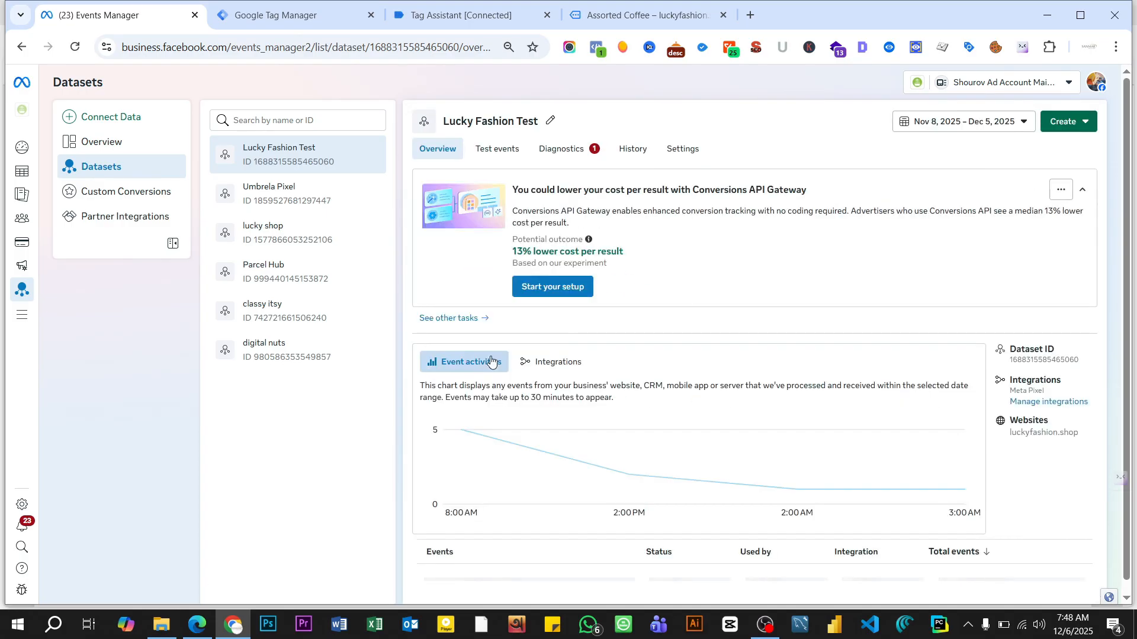
pyautogui.scroll(-1, 812, 424)
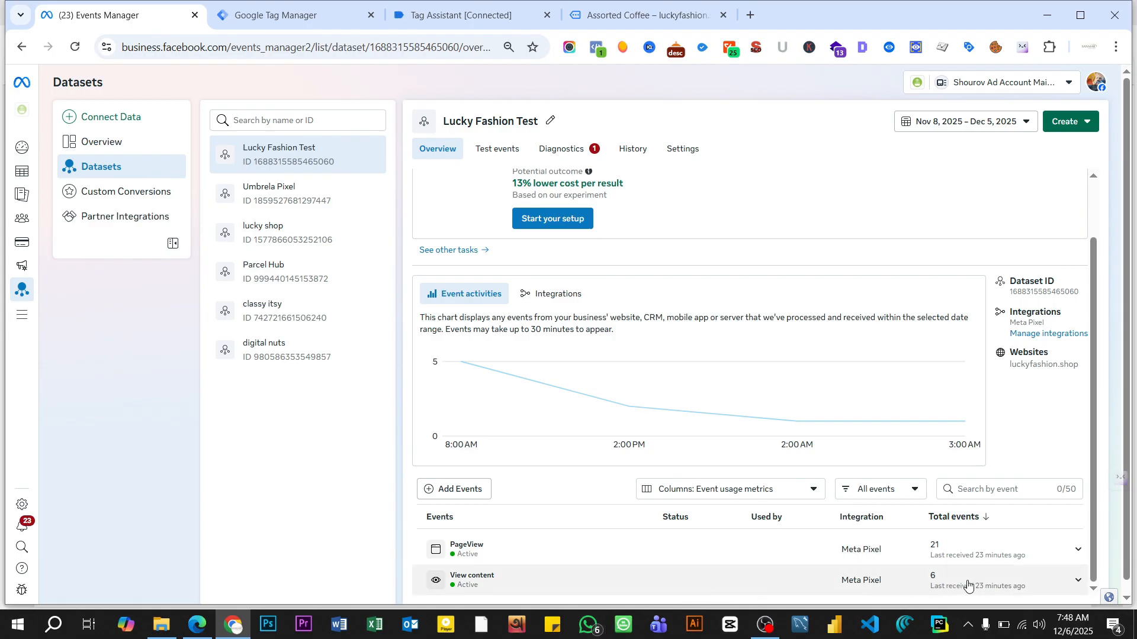
pyautogui.click(531, 585)
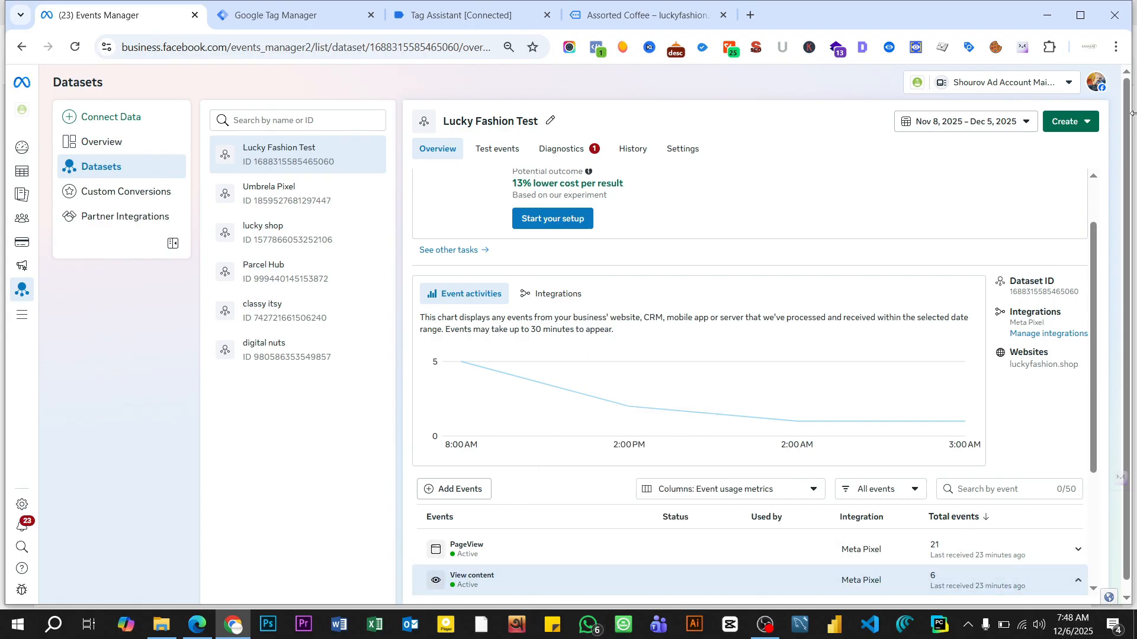
pyautogui.scroll(-3, 722, 314)
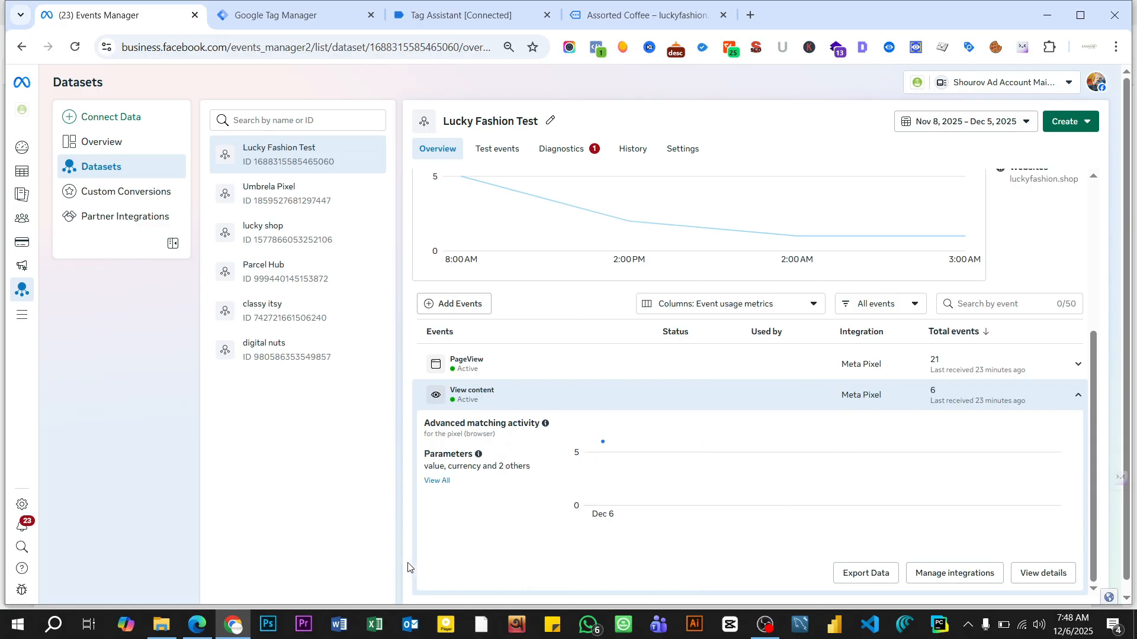
pyautogui.click(439, 485)
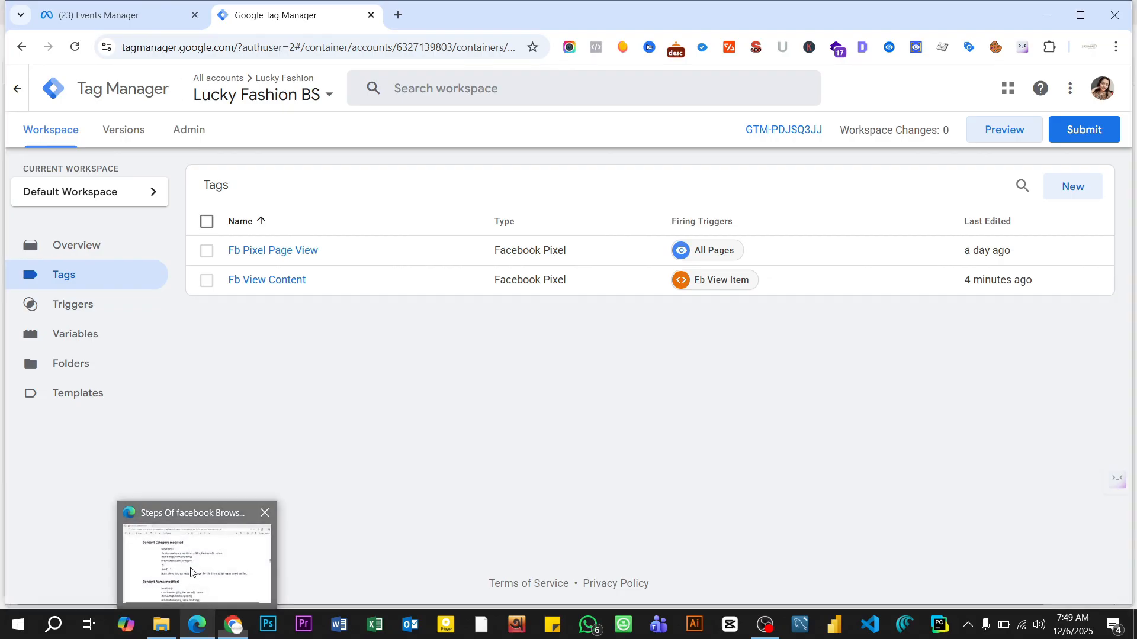
# - Review the Content Category and Content Name modified scripts in the tracking steps PDF, and return to the Tag Manager tags list
pyautogui.click(197, 624)
pyautogui.scroll(4, 566, 311)
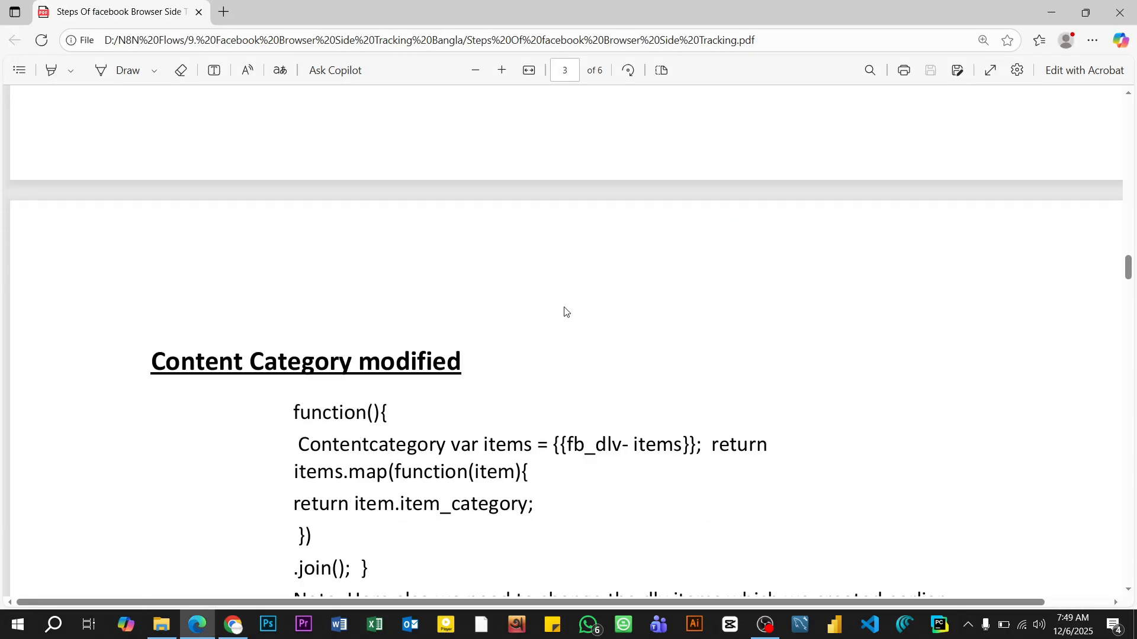
pyautogui.scroll(-8, 432, 332)
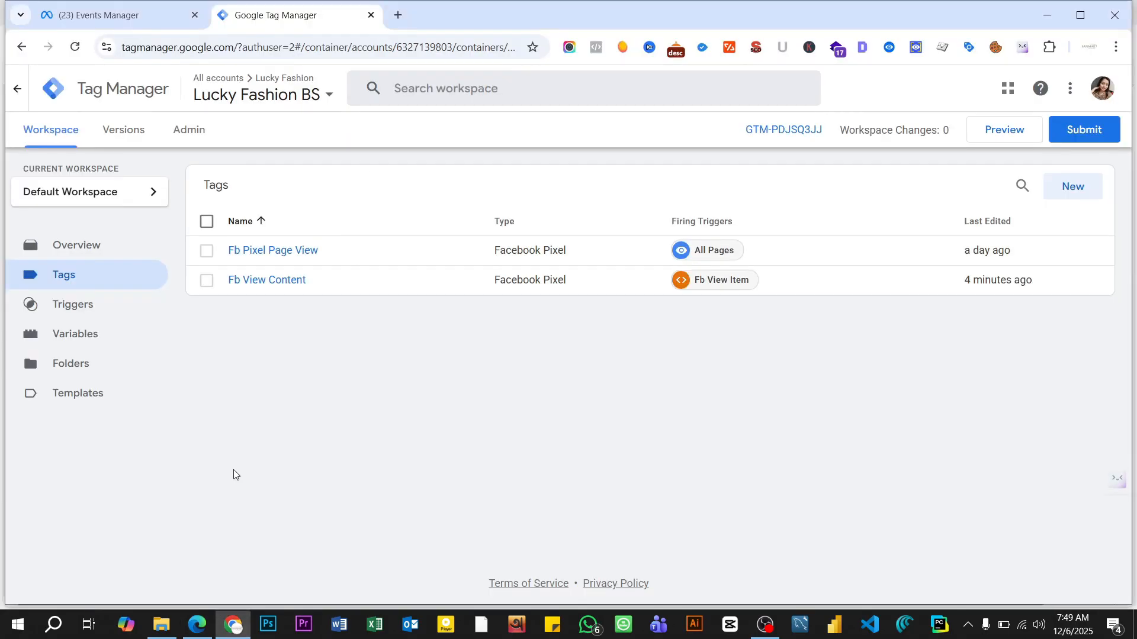
pyautogui.click(237, 595)
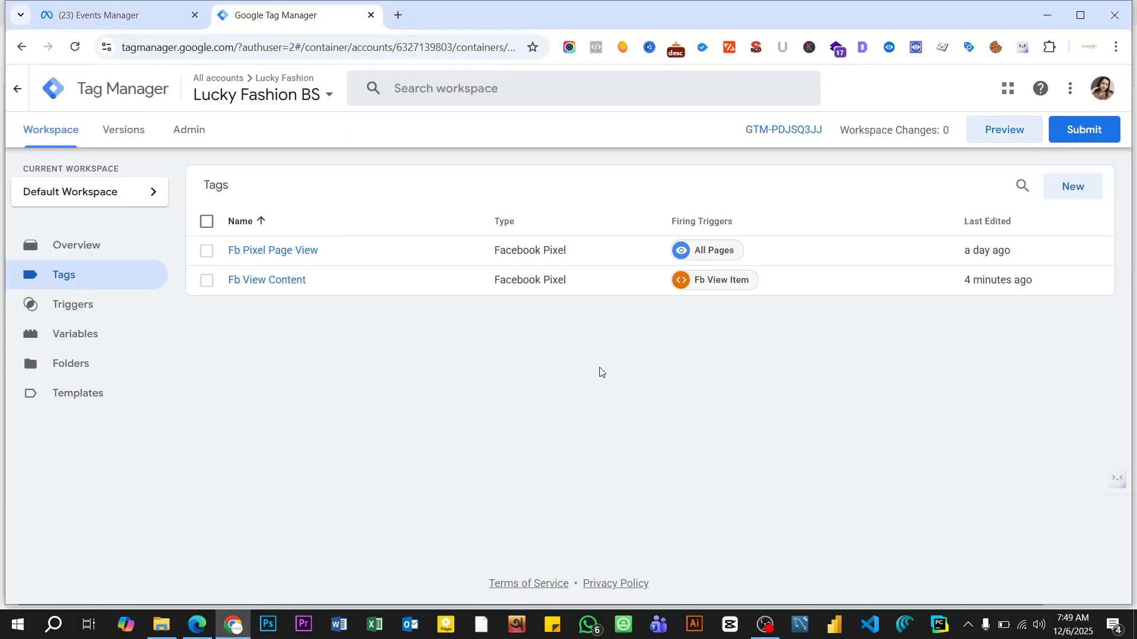